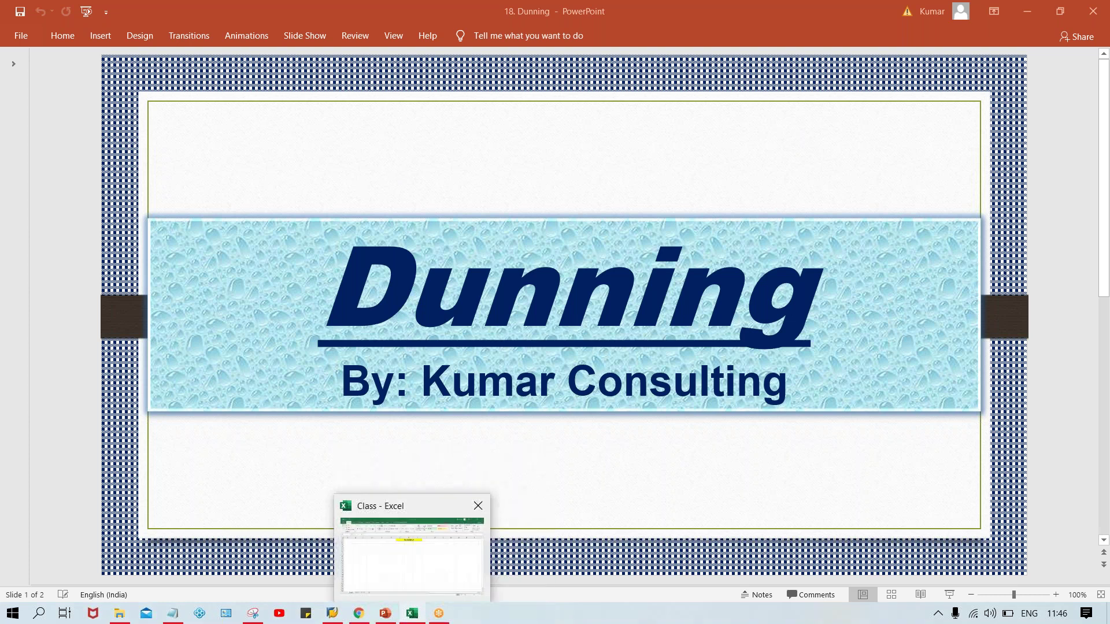
Switch to the Class workbook in Excel to view the TATA MOTOR sheet
{"action": "left_click", "coordinate": [411, 614]}
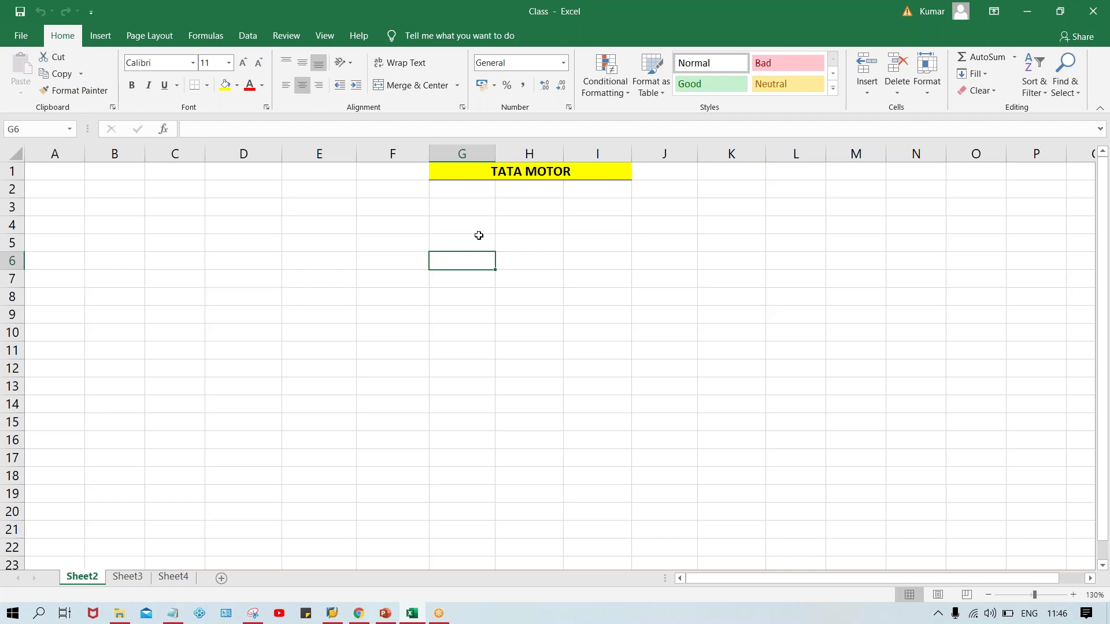
{"action": "left_click", "coordinate": [473, 226]}
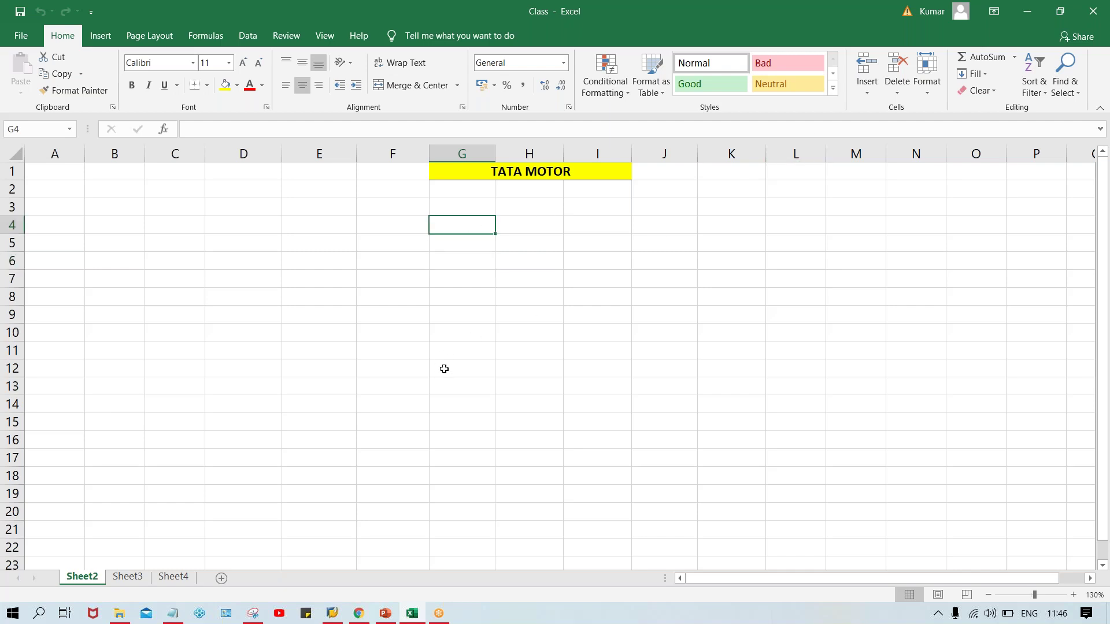
Switch to SAP Logon and log on to SAP_2, client 800, with the saved username and the account password
{"action": "left_click", "coordinate": [332, 613]}
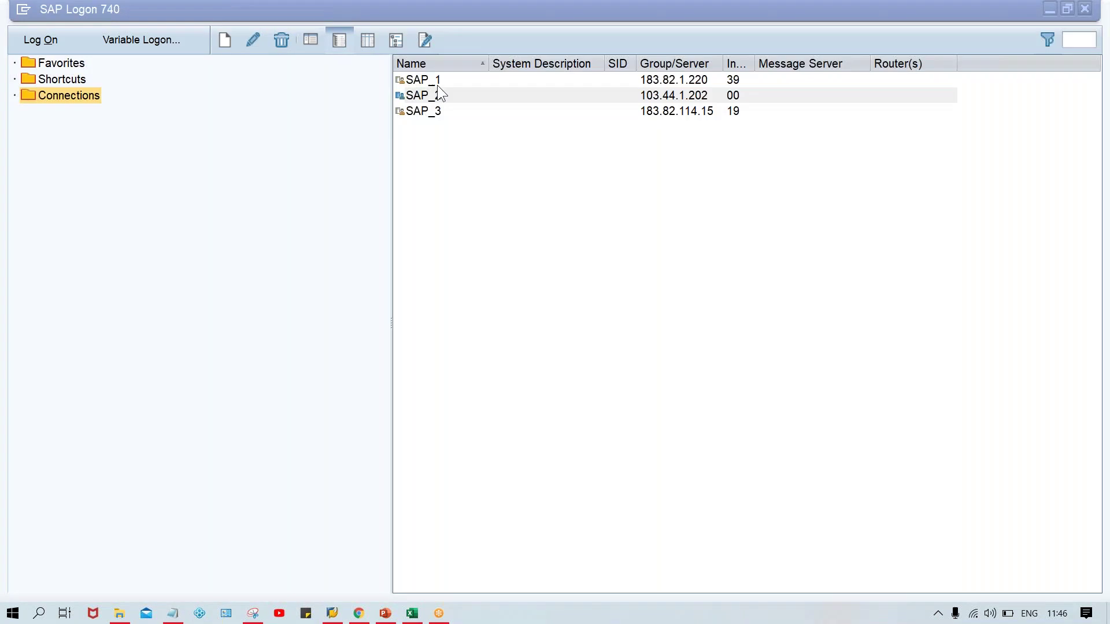
{"action": "double_click", "coordinate": [436, 95]}
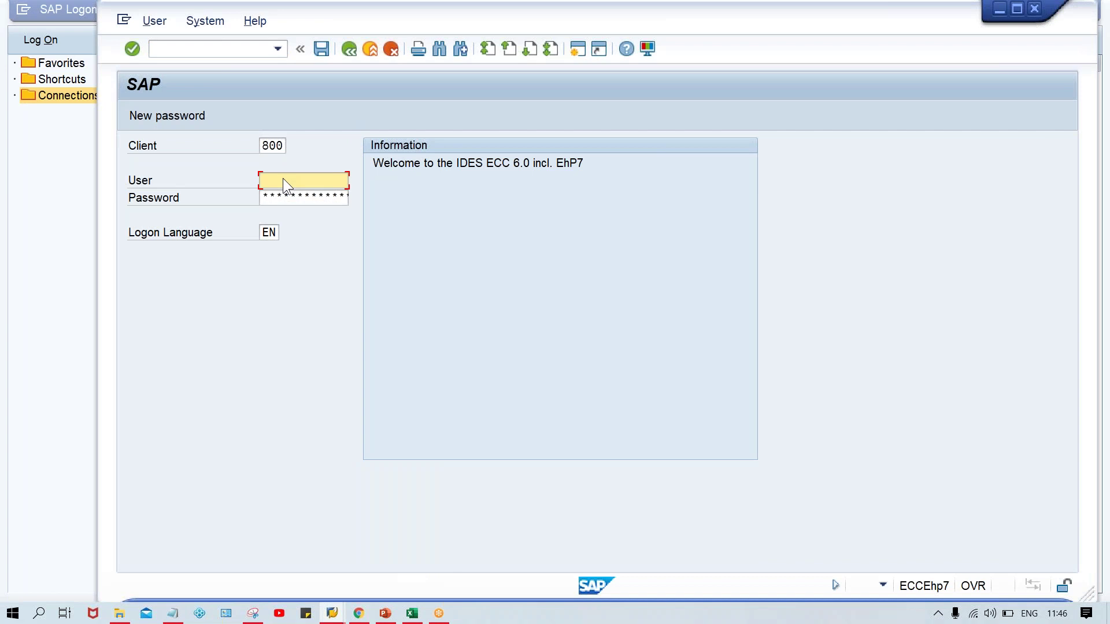
{"action": "left_click", "coordinate": [304, 180]}
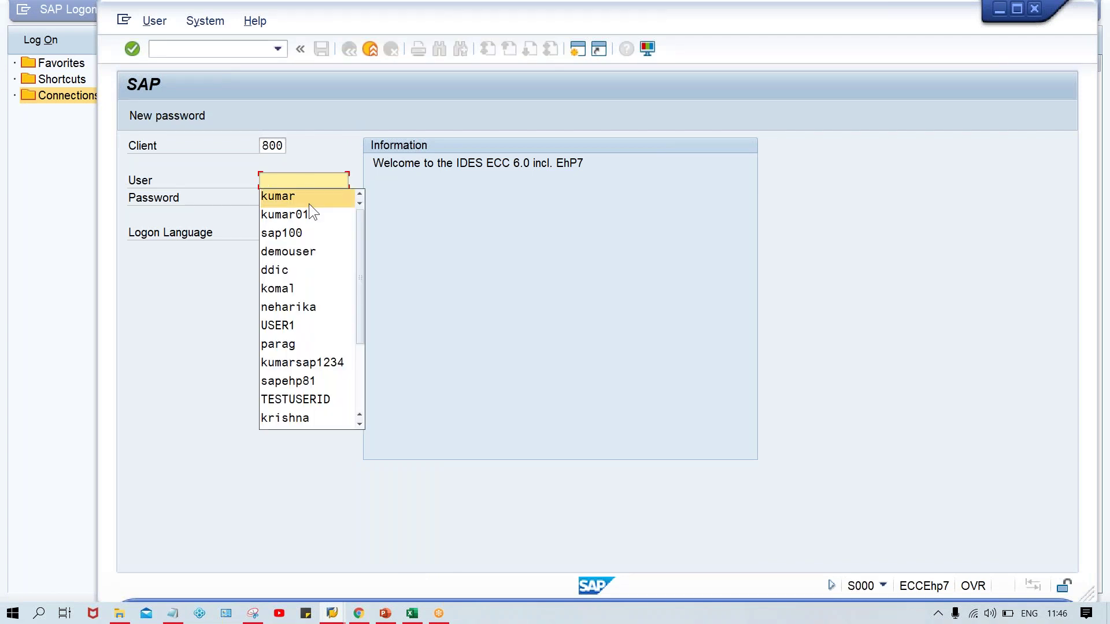
{"action": "left_click", "coordinate": [301, 195]}
{"action": "left_click", "coordinate": [263, 198]}
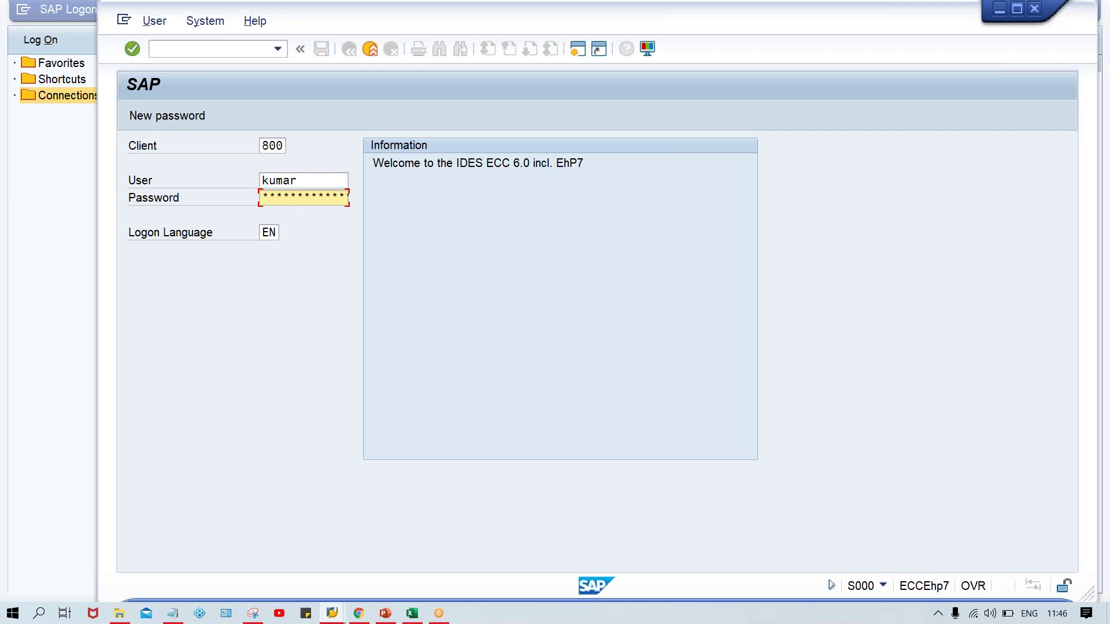
{"action": "key", "text": "Return"}
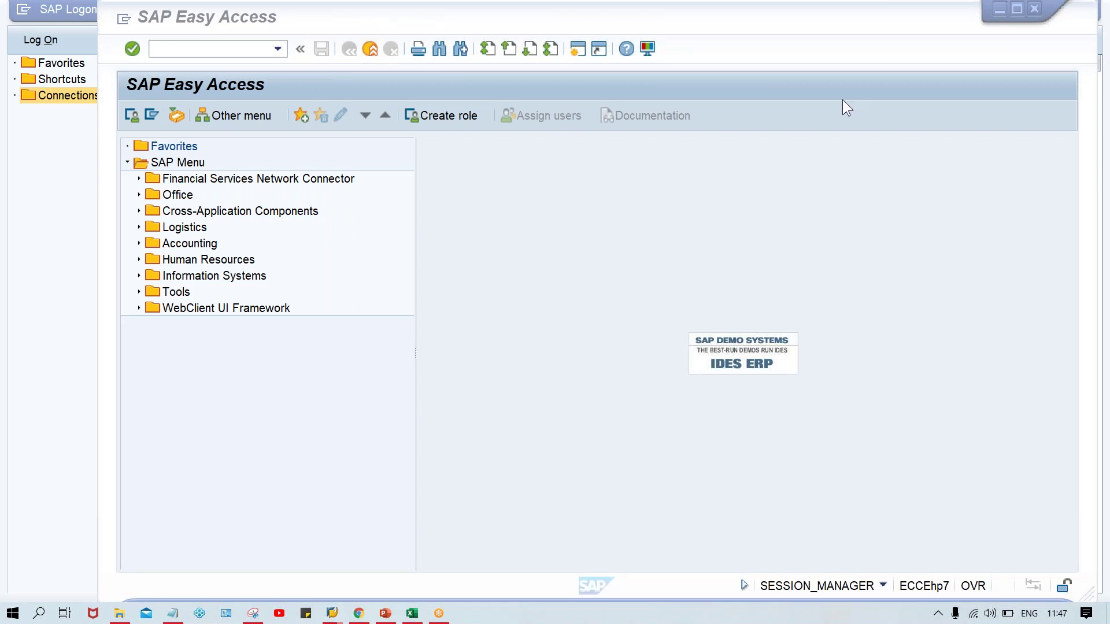
Run transaction FBL5N to display the open customer line items for company code TM00
{"action": "left_click", "coordinate": [217, 46]}
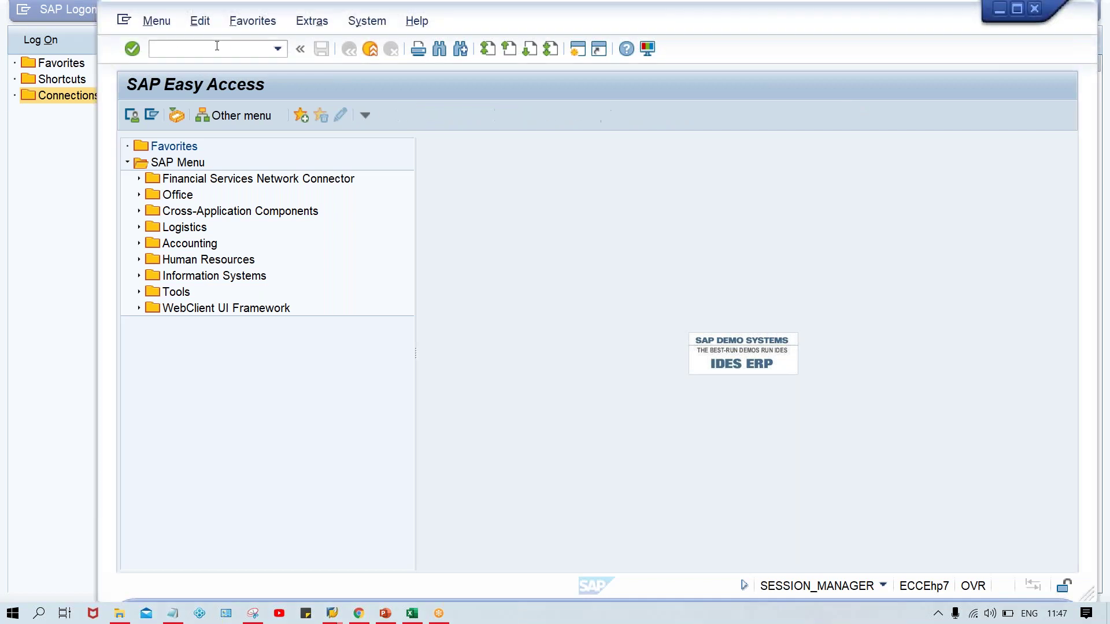
{"action": "type", "text": "fbl"}
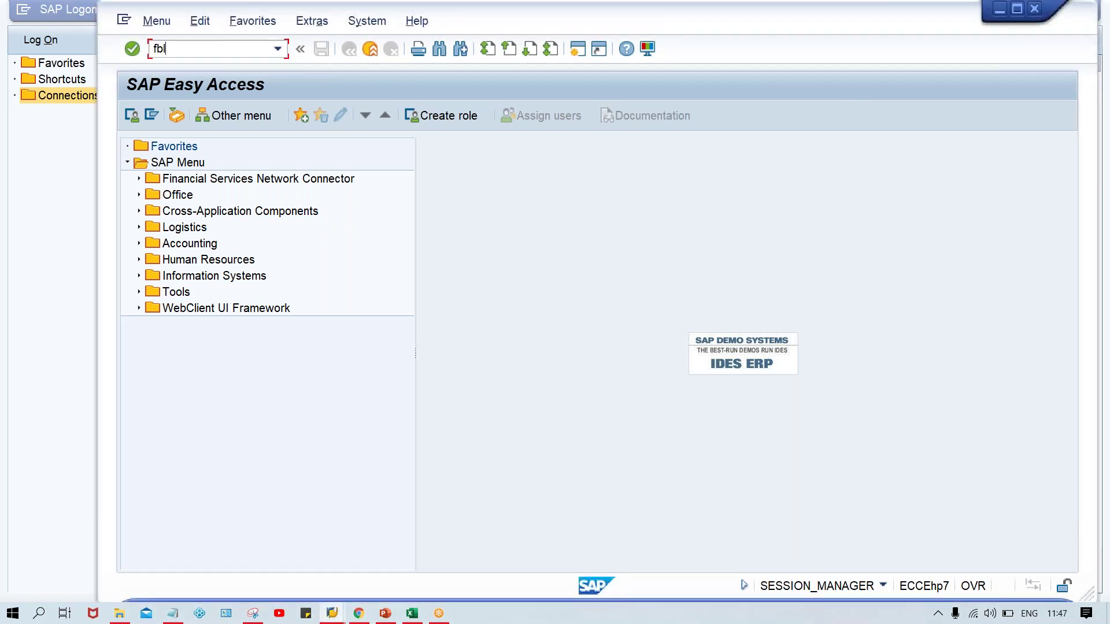
{"action": "type", "text": "5n"}
{"action": "key", "text": "Return"}
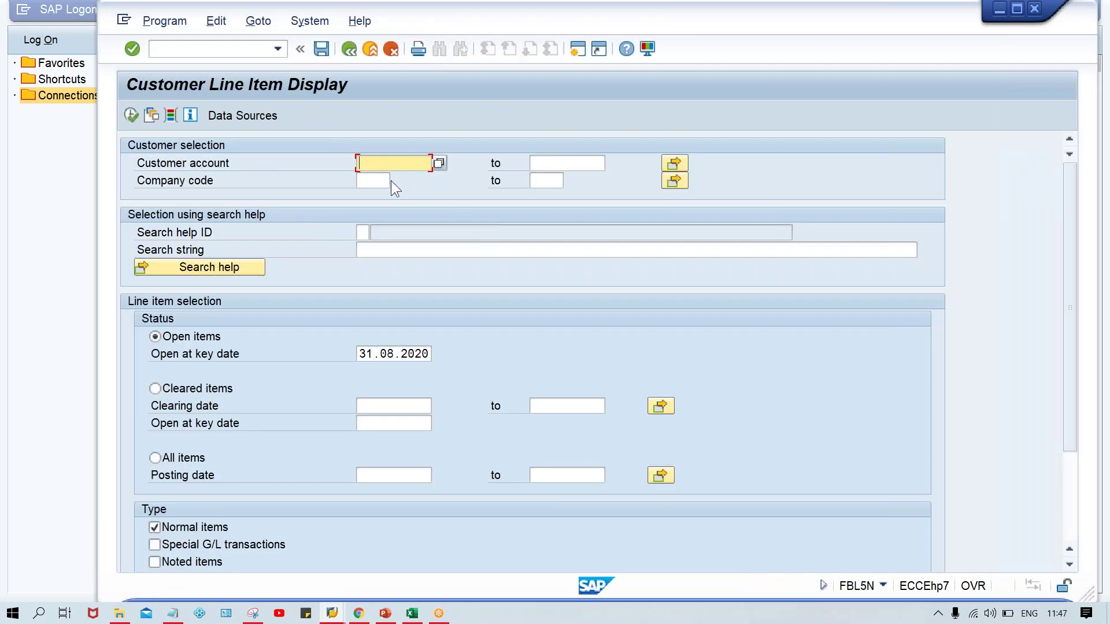
{"action": "left_click", "coordinate": [387, 180]}
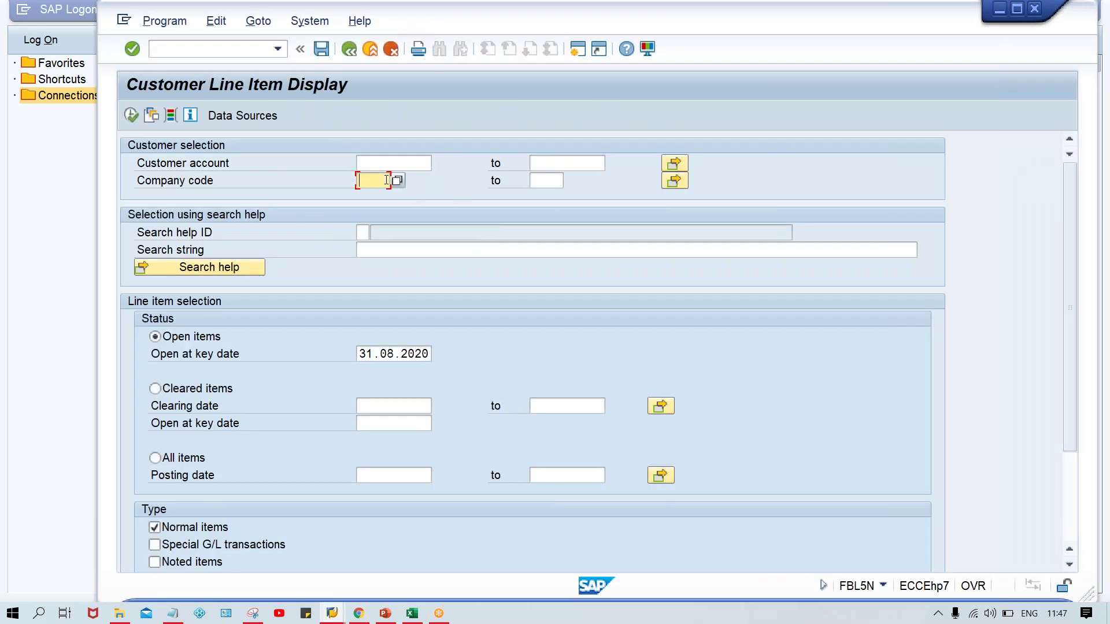
{"action": "key", "text": "Caps_Lock"}
{"action": "type", "text": "TM00"}
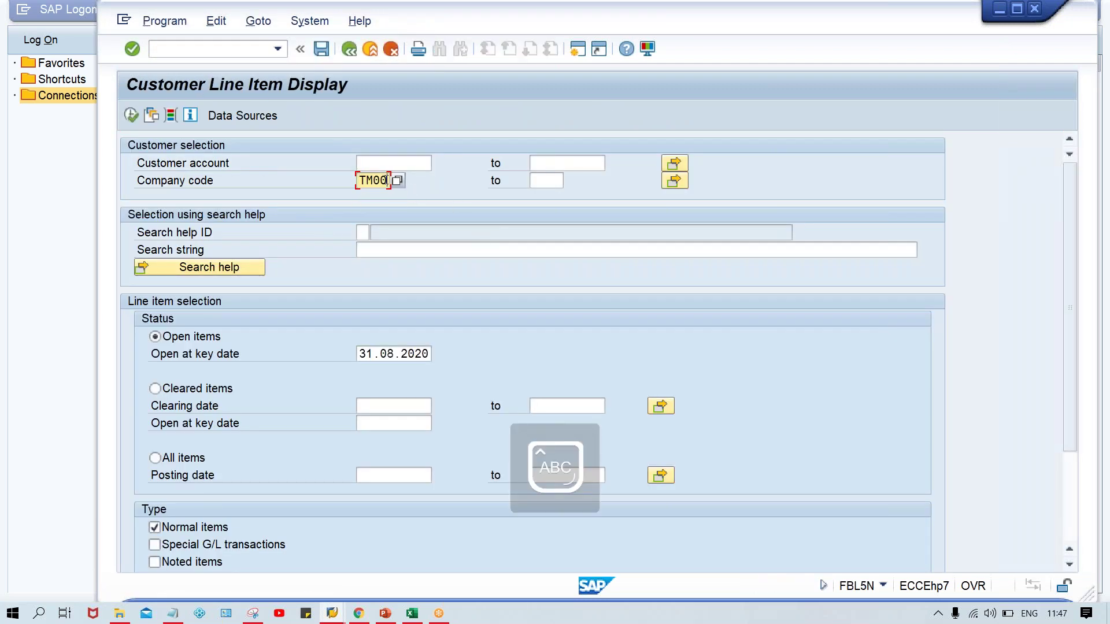
{"action": "left_click", "coordinate": [124, 114]}
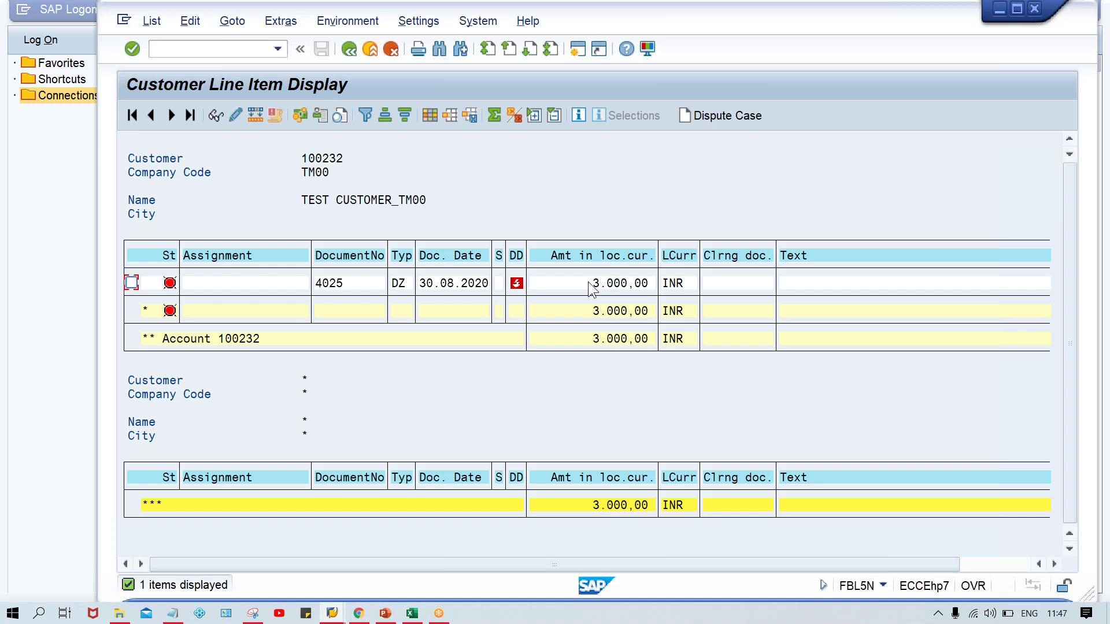
Open transaction F-28 for incoming payments and set the document date to 31.08.2020
{"action": "left_click", "coordinate": [209, 50]}
{"action": "type", "text": "/NF-28"}
{"action": "key", "text": "Return"}
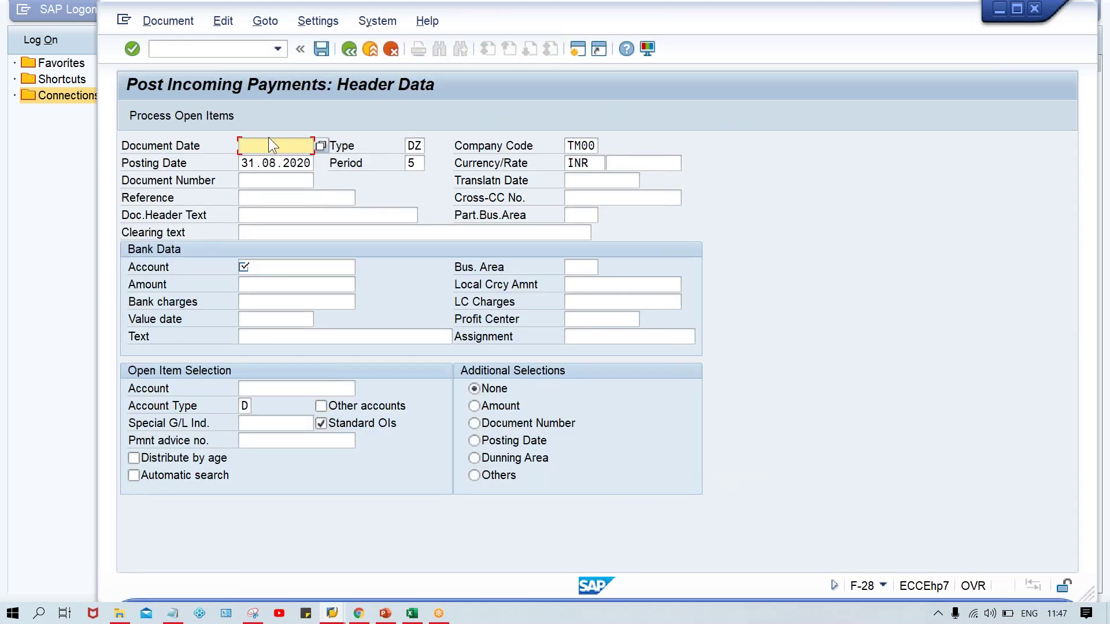
{"action": "left_click", "coordinate": [262, 160]}
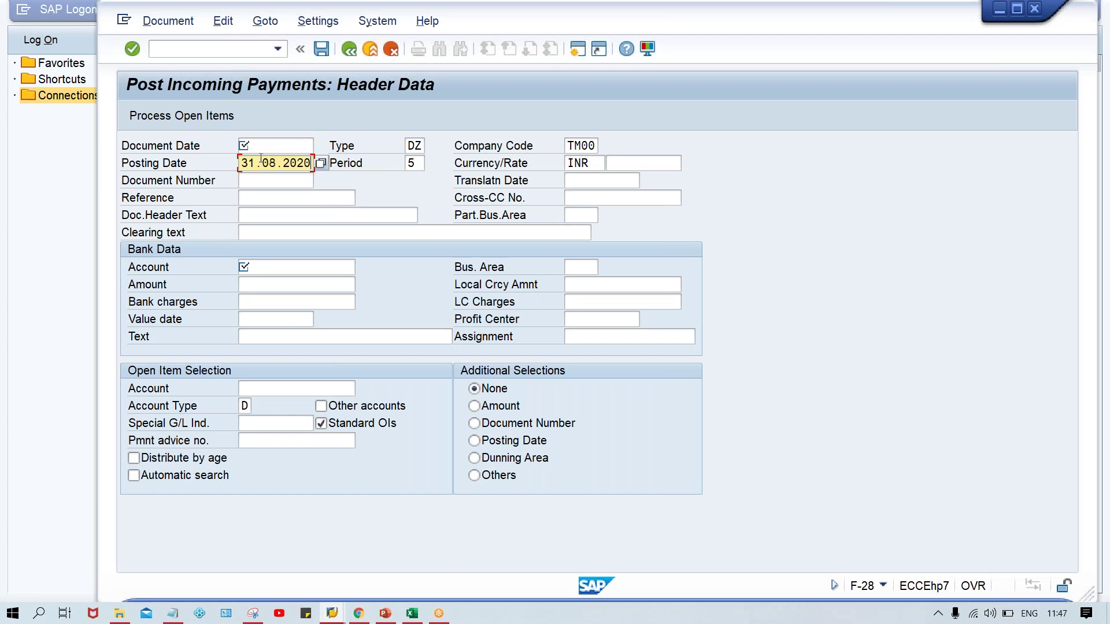
{"action": "left_click", "coordinate": [259, 142]}
{"action": "type", "text": "31.08.2020"}
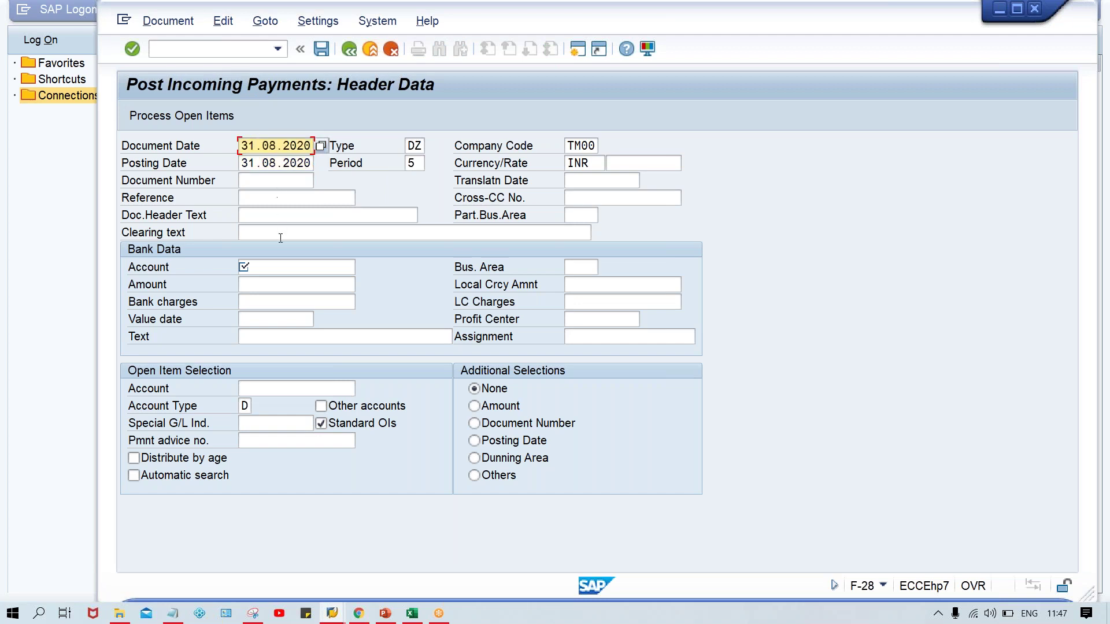
In the payment's bank data, enter the bank account number and an amount of 3000
{"action": "left_click", "coordinate": [271, 267]}
{"action": "left_click", "coordinate": [272, 278]}
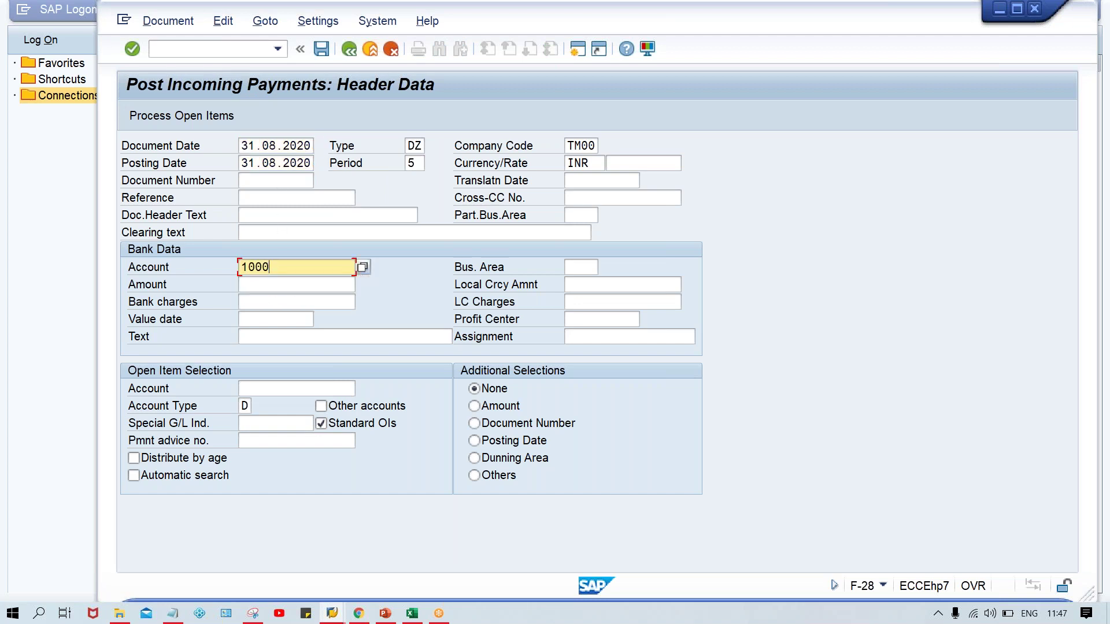
{"action": "left_click", "coordinate": [258, 286]}
{"action": "type", "text": "3000"}
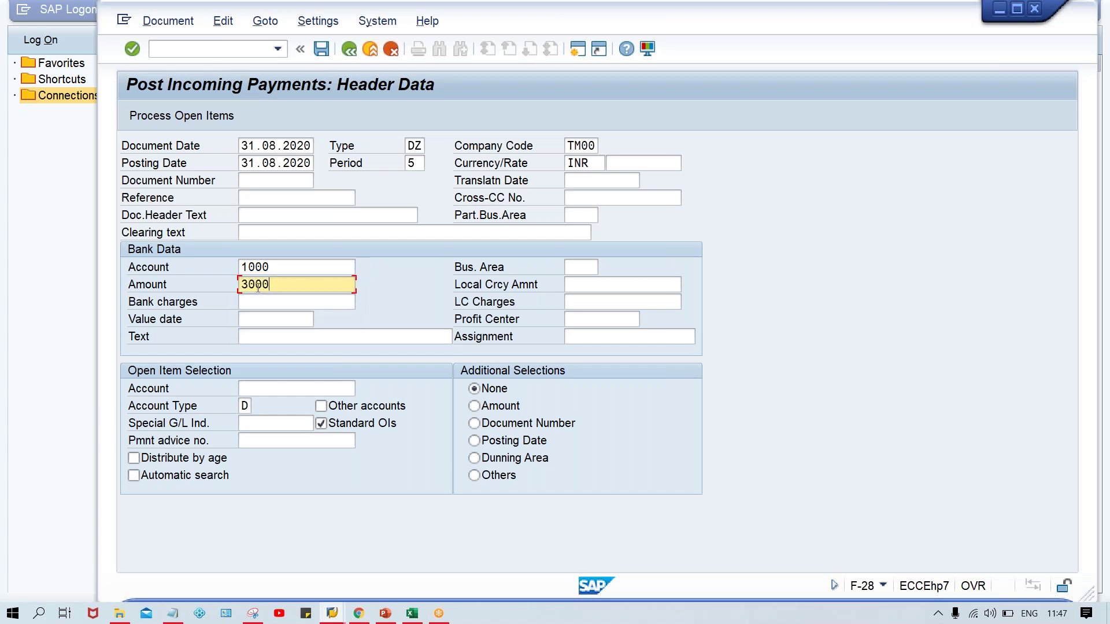
Pick the TM00 test customer's account for open item selection and process its open items
{"action": "left_click", "coordinate": [260, 388]}
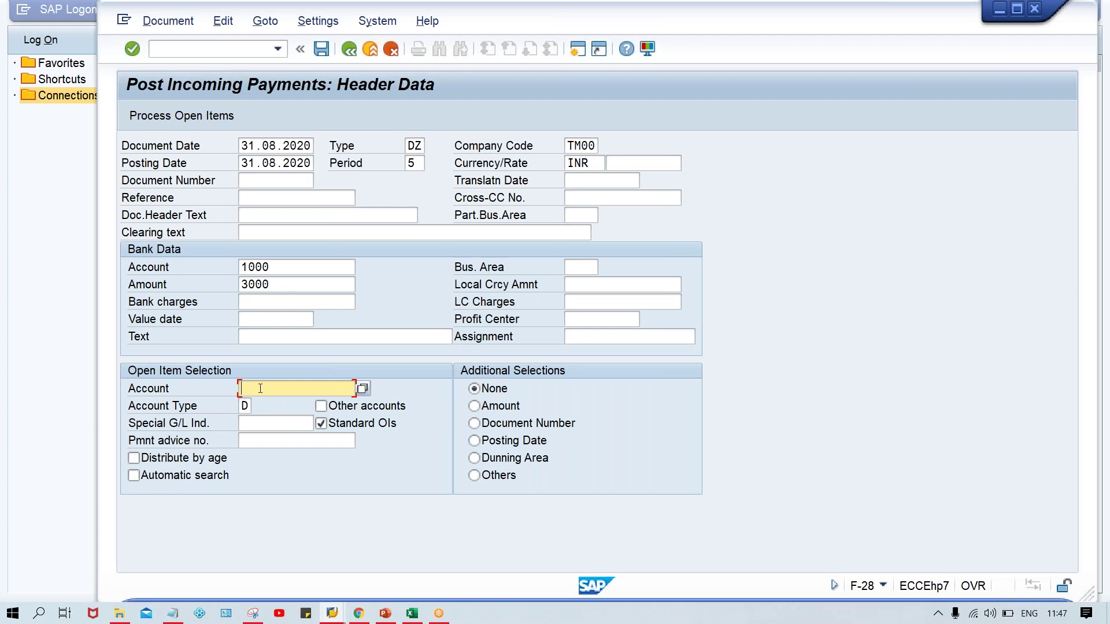
{"action": "left_click", "coordinate": [292, 388]}
{"action": "key", "text": "Down"}
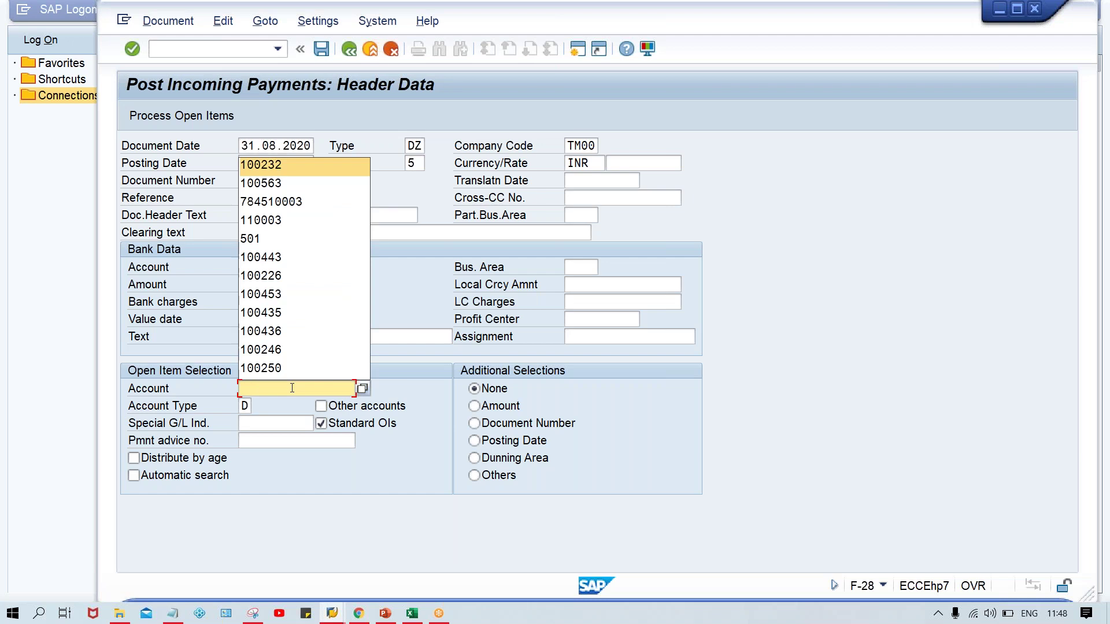
{"action": "key", "text": "Return"}
{"action": "key", "text": "Return"}
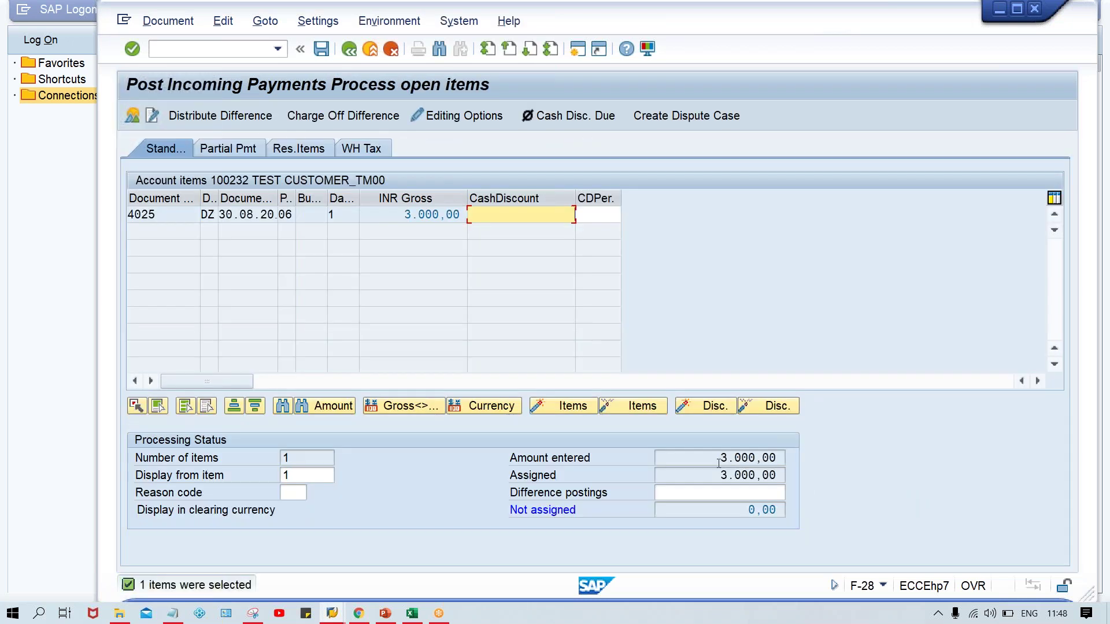
Check the entered amount against the assigned amount and post the incoming payment
{"action": "left_click", "coordinate": [713, 463]}
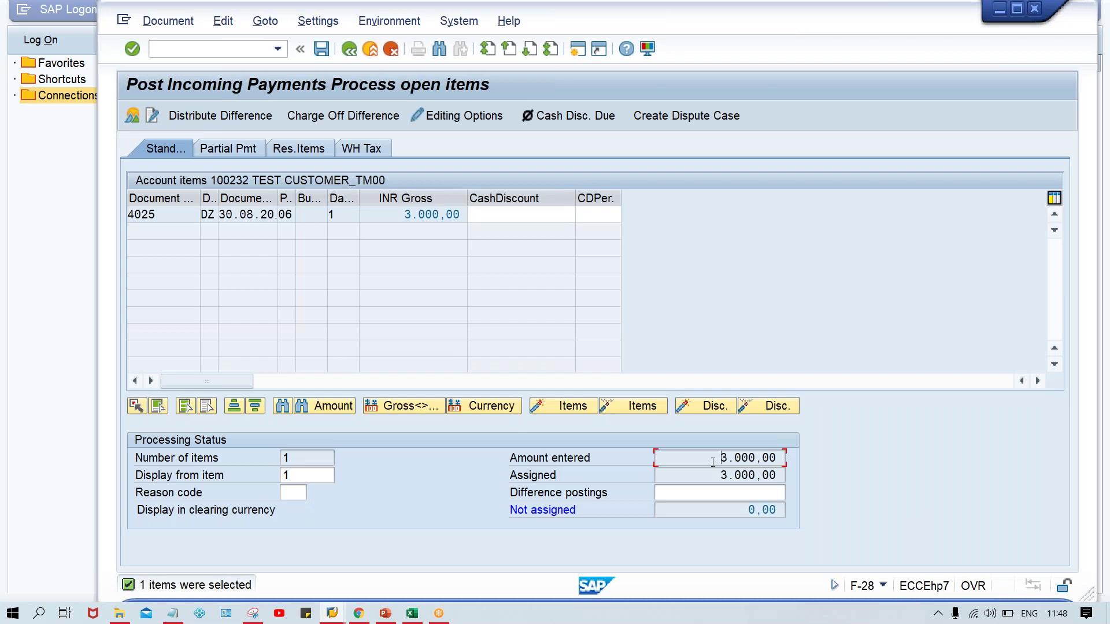
{"action": "left_click", "coordinate": [711, 475]}
{"action": "key", "text": "ctrl+s"}
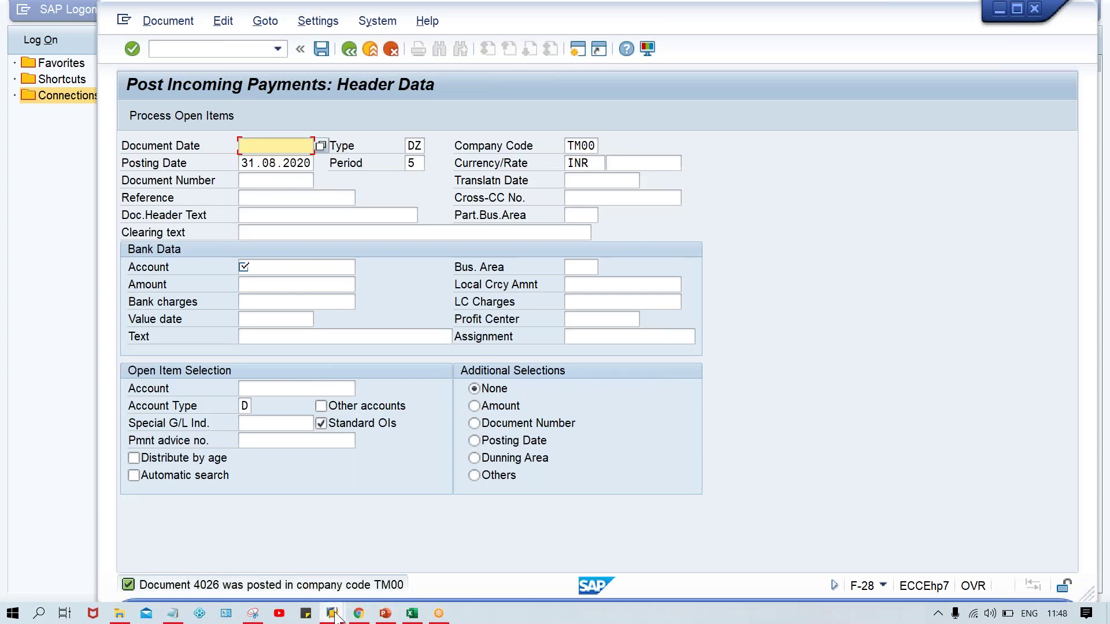
{"action": "mouse_move", "coordinate": [335, 616]}
{"action": "left_click", "coordinate": [421, 574]}
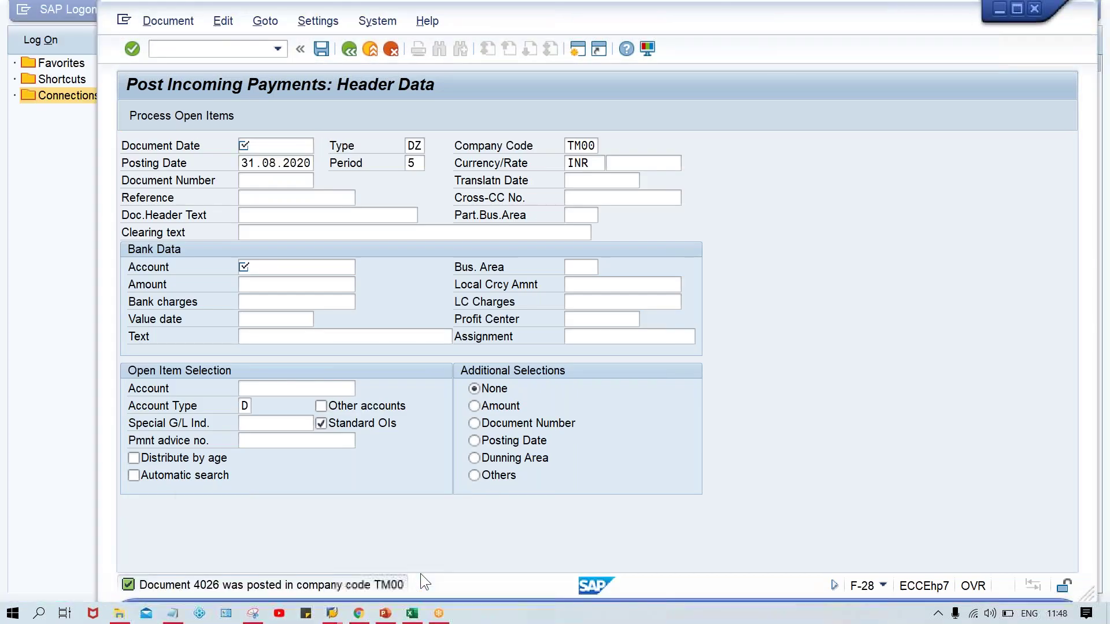
Run FBL5N again for company code TM00 to check for remaining open customer items
{"action": "left_click", "coordinate": [208, 48]}
{"action": "type", "text": "/NFBL5N"}
{"action": "key", "text": "Return"}
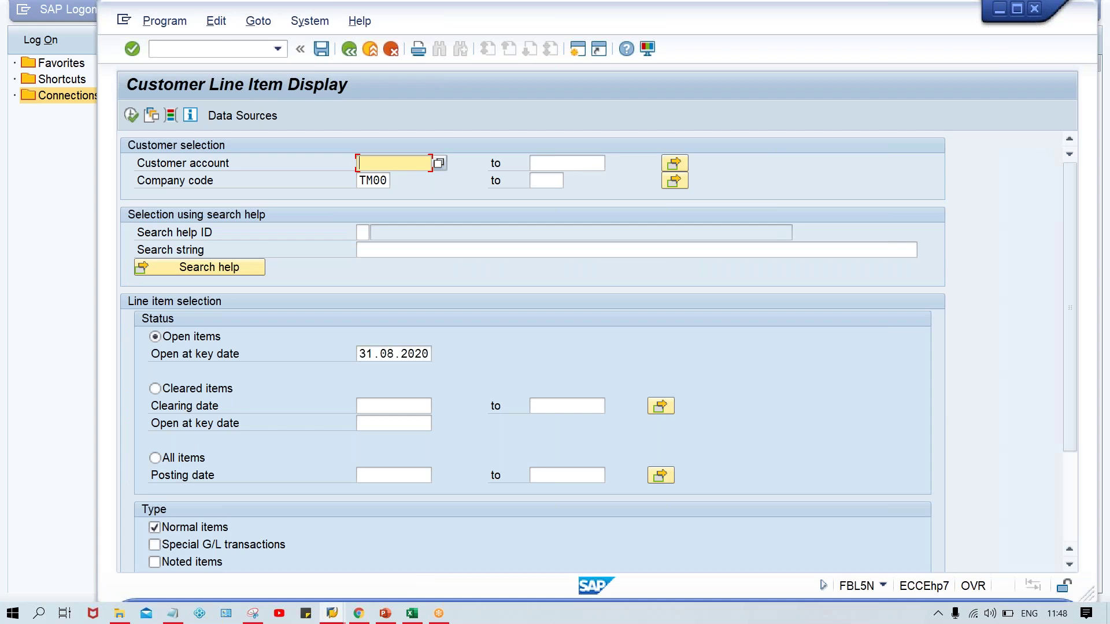
{"action": "left_click", "coordinate": [131, 115]}
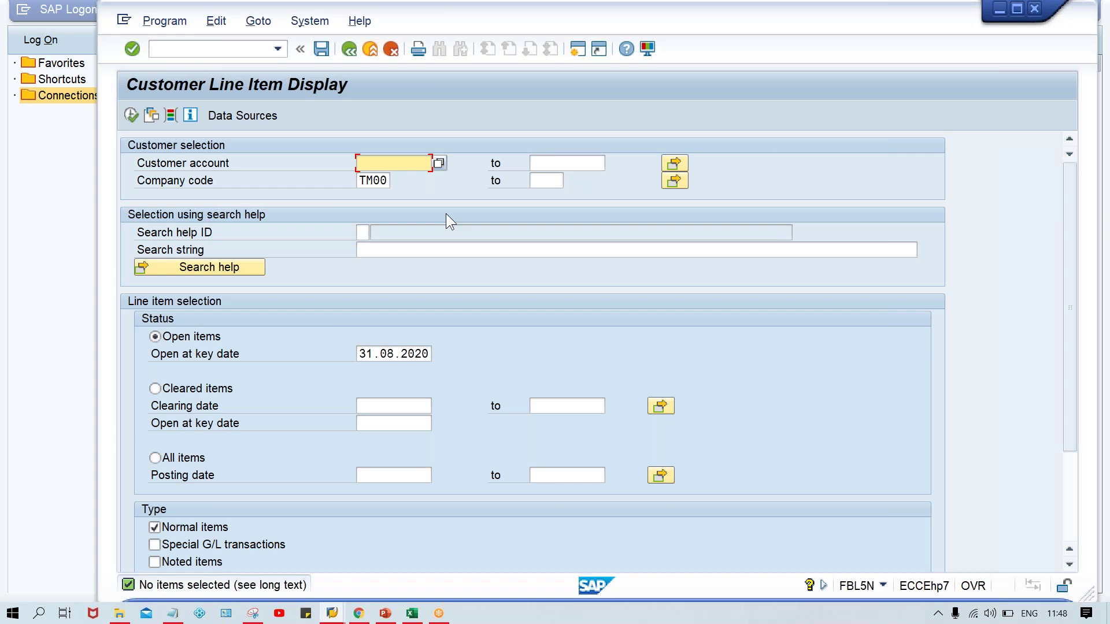
Open the transaction for entering a customer invoice in company code TM00
{"action": "left_click", "coordinate": [208, 49]}
{"action": "type", "text": "/NFB7"}
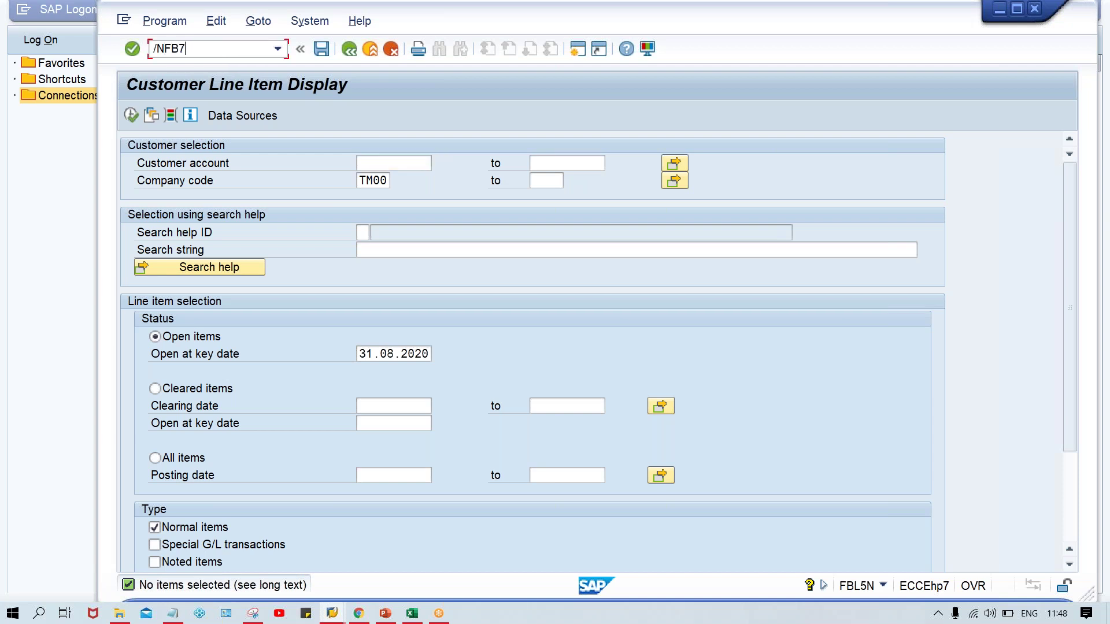
{"action": "key", "text": "Return"}
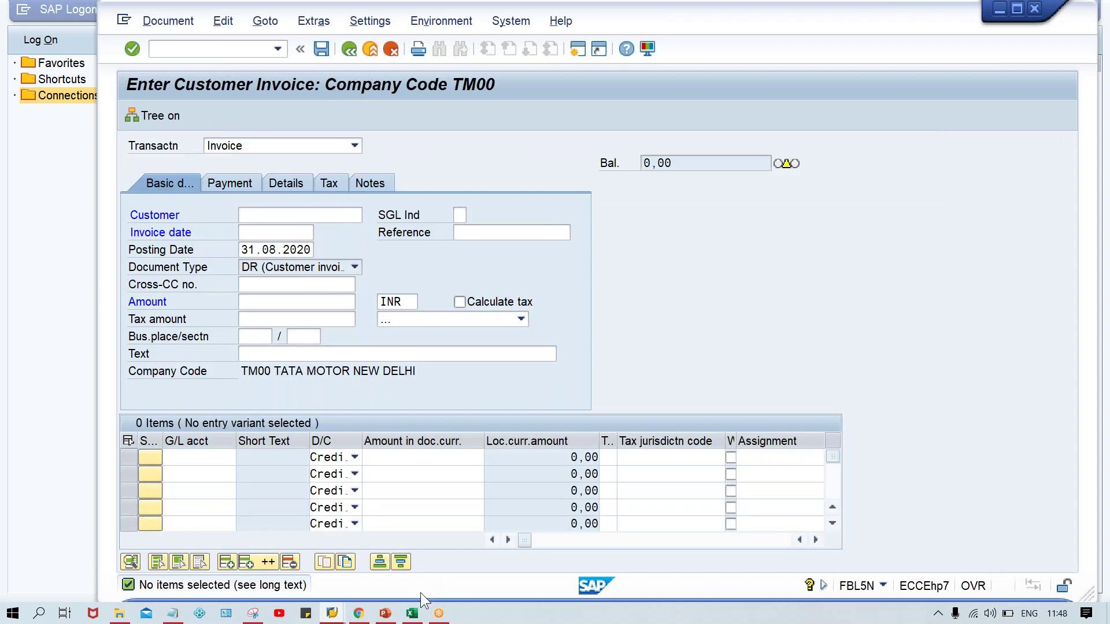
Switch to the Class workbook in Excel and enter the headings INV., DUE DT. and STTS in cells G3 to I3
{"action": "left_click", "coordinate": [413, 614]}
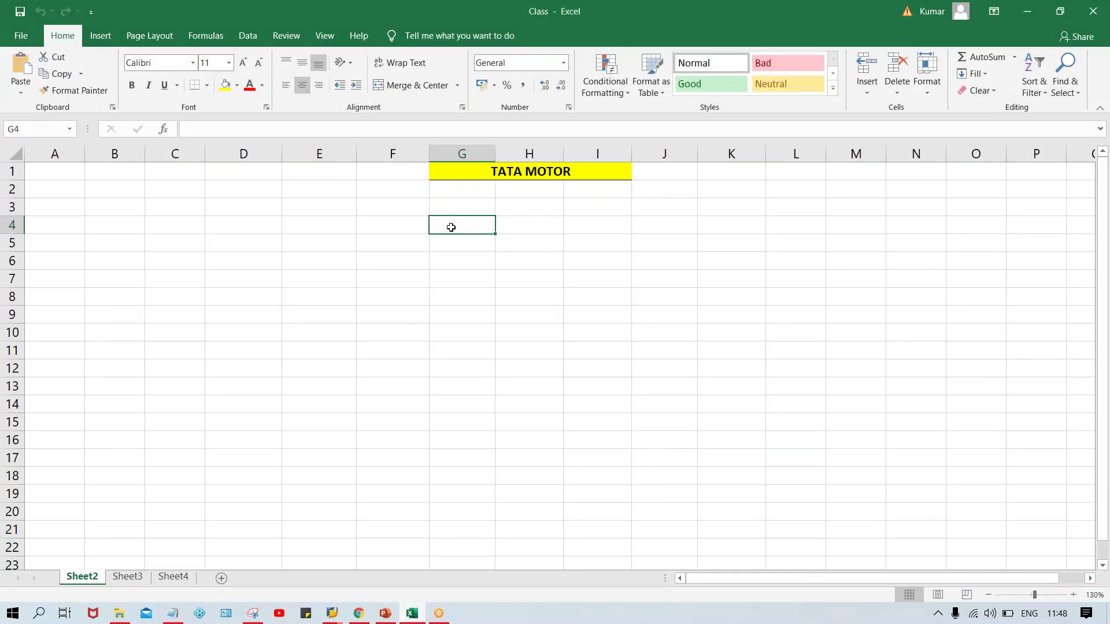
{"action": "left_click", "coordinate": [454, 208]}
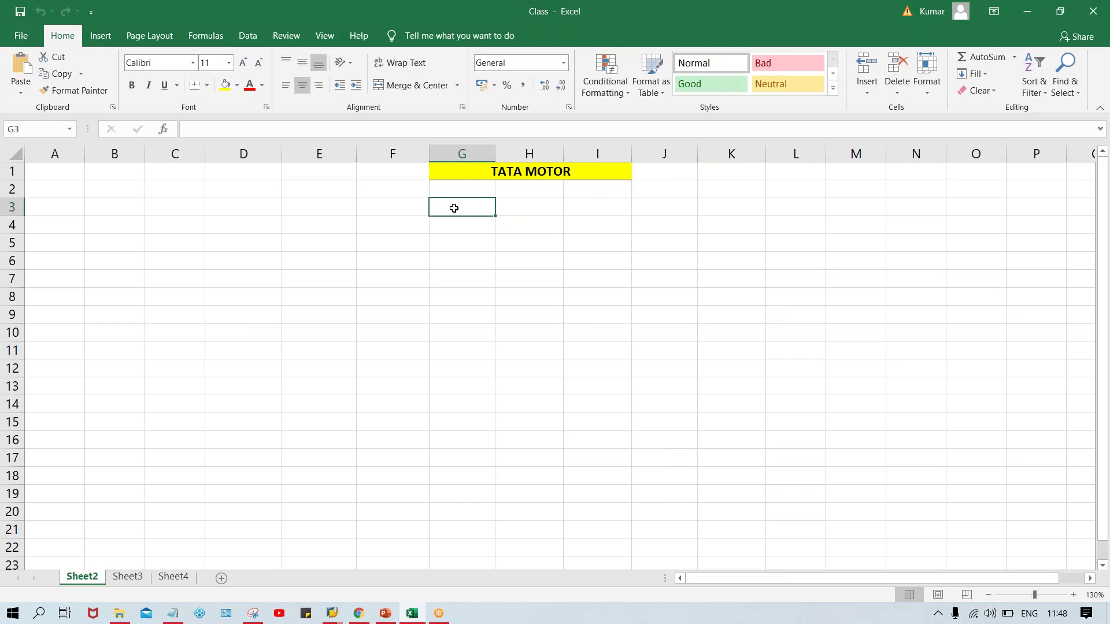
{"action": "type", "text": "INV."}
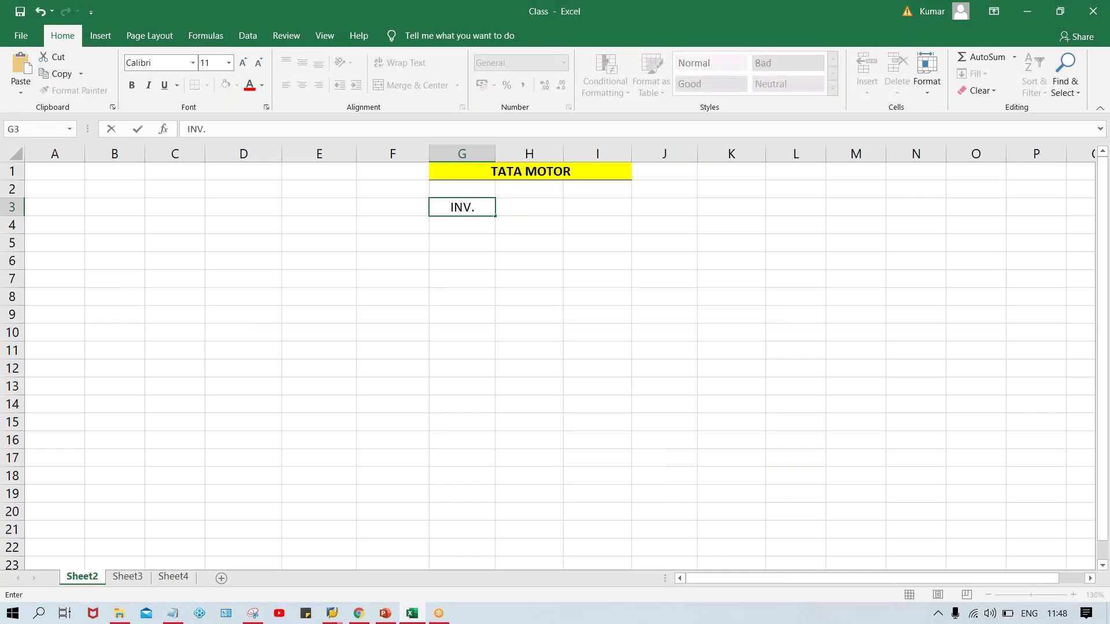
{"action": "key", "text": "Tab"}
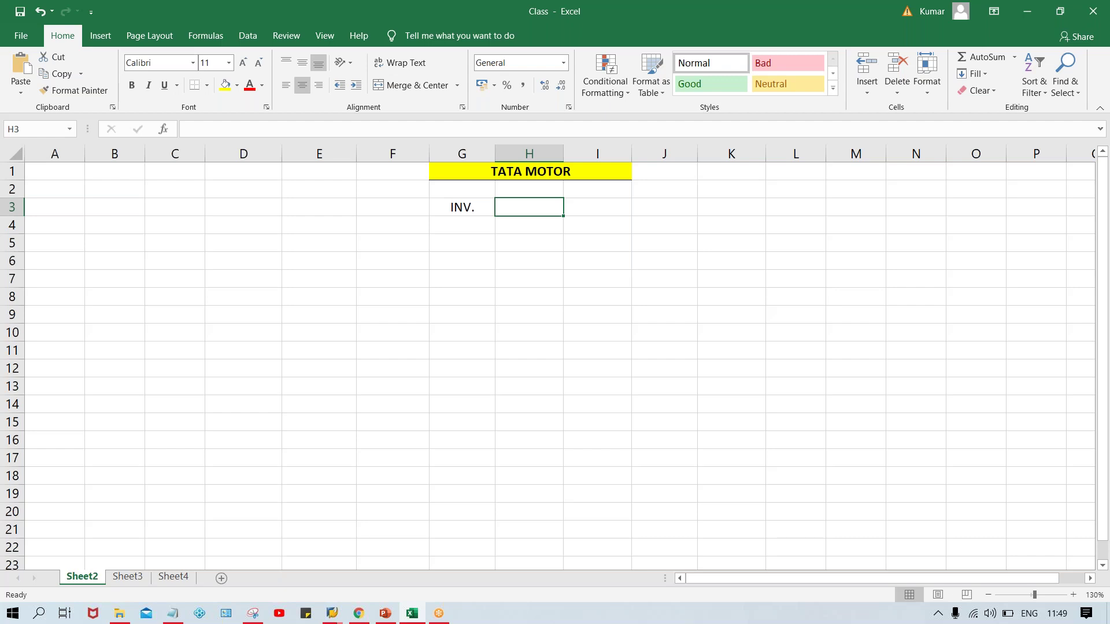
{"action": "type", "text": "DUE DT."}
{"action": "key", "text": "Return"}
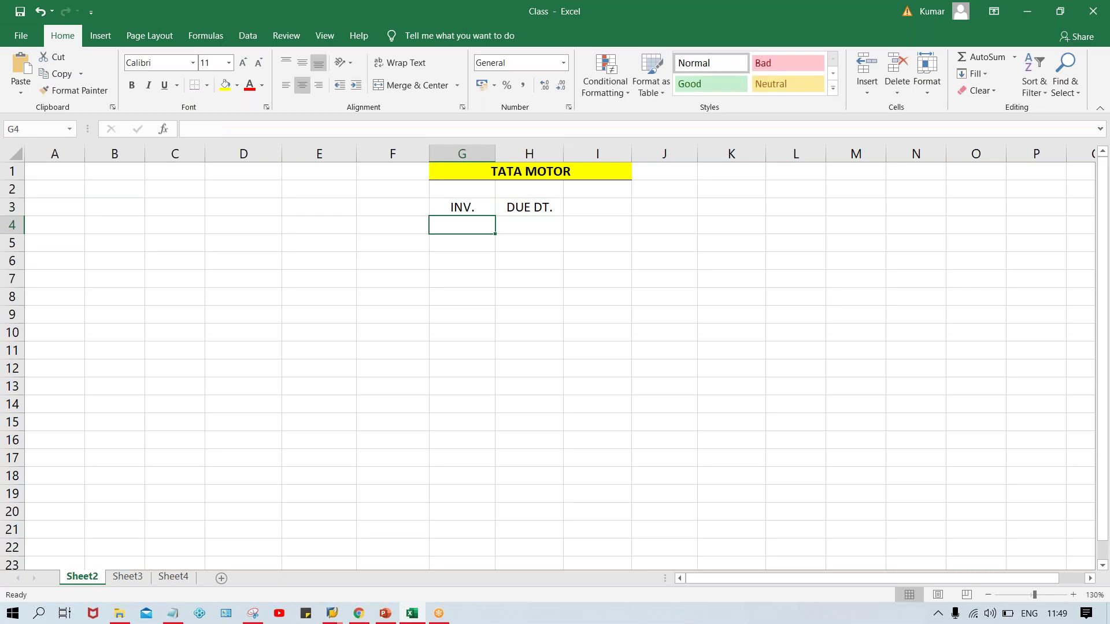
{"action": "left_click", "coordinate": [576, 208]}
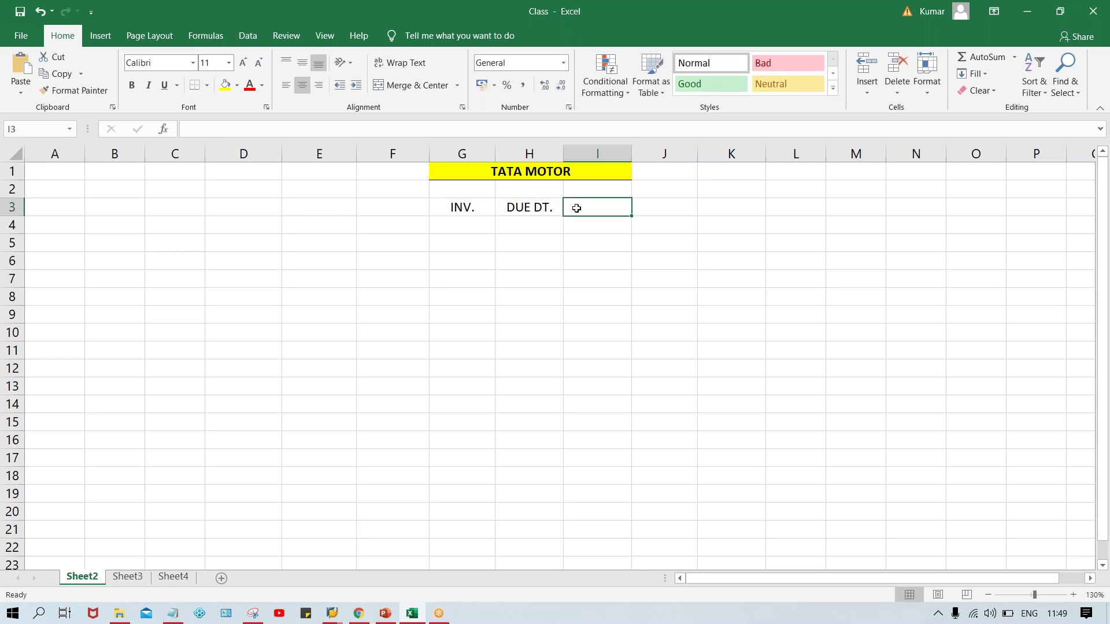
{"action": "type", "text": "STTS"}
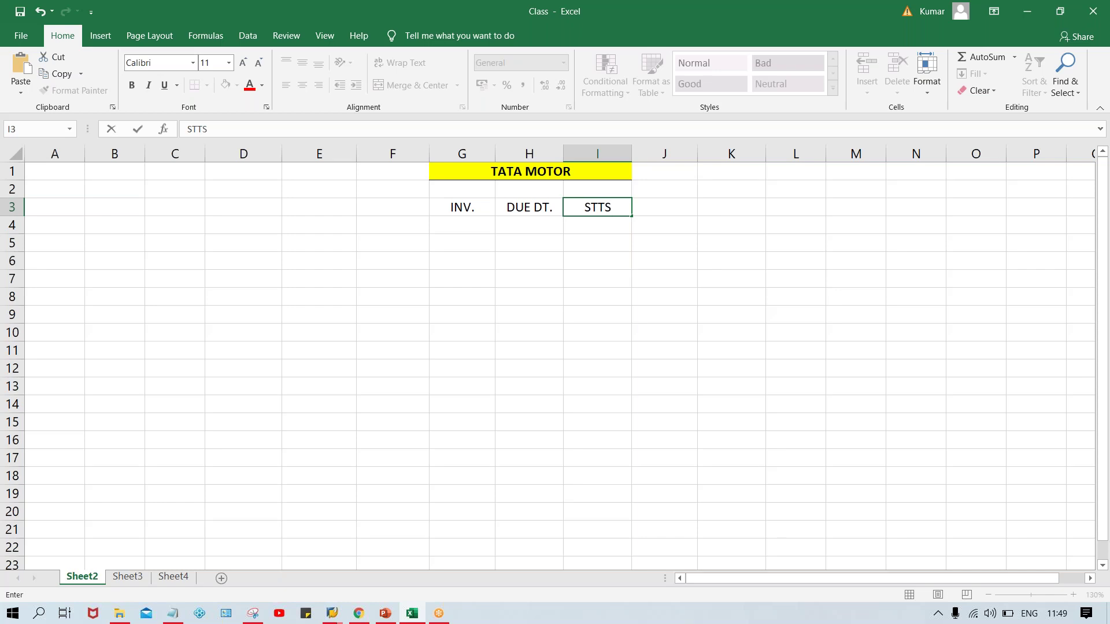
{"action": "key", "text": "Return"}
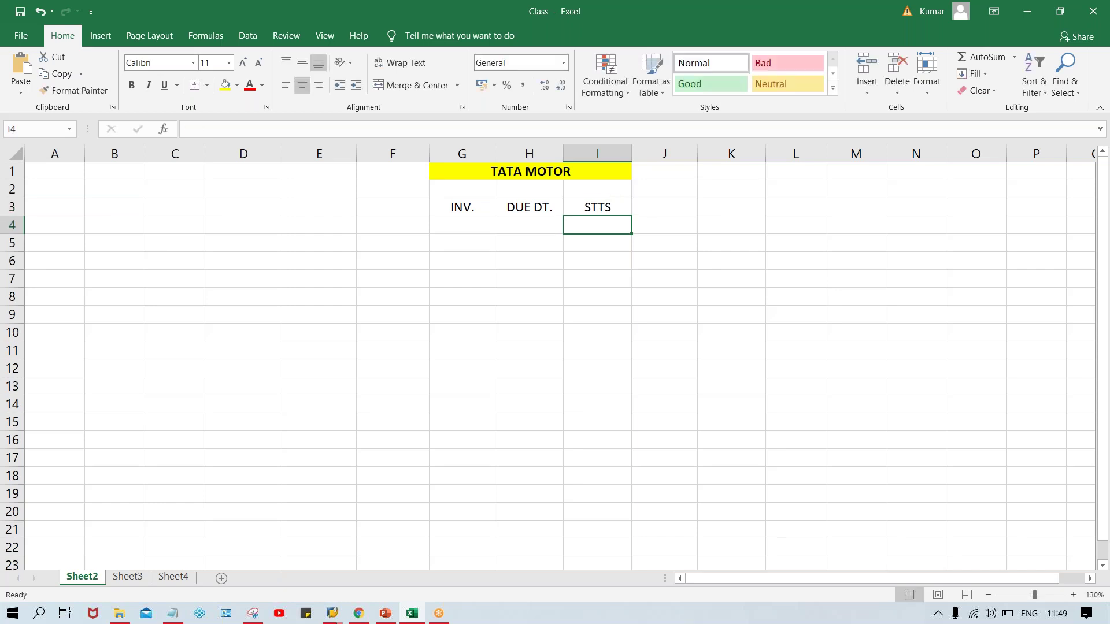
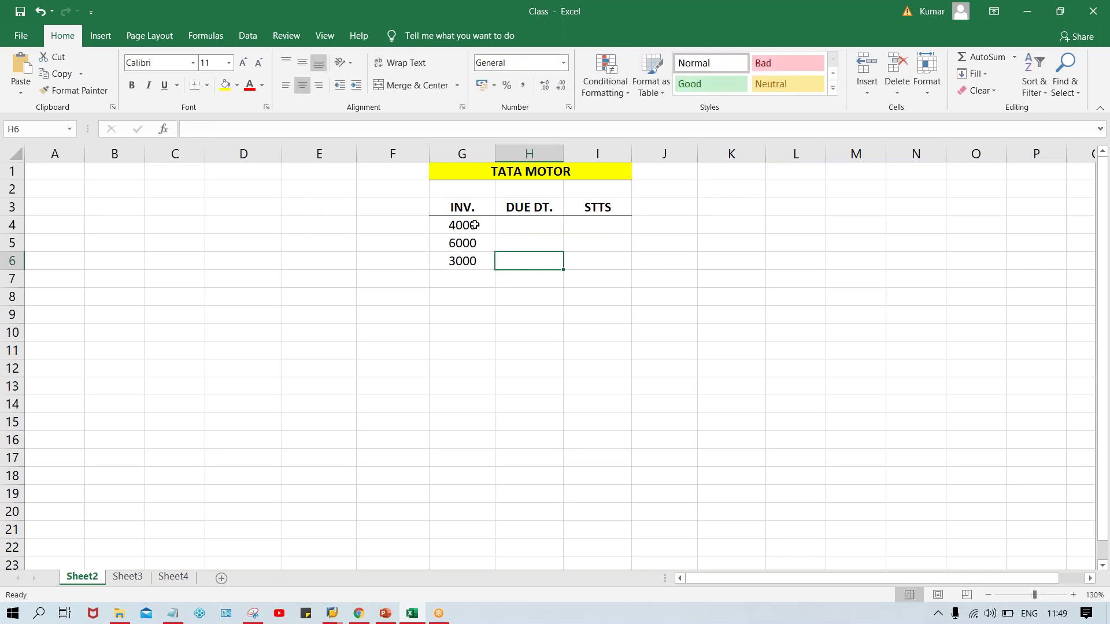
Enter the due dates 31.08.2020 for the 6000 invoice and 21.08.2020 for the 4000 invoice
{"action": "left_click", "coordinate": [524, 225]}
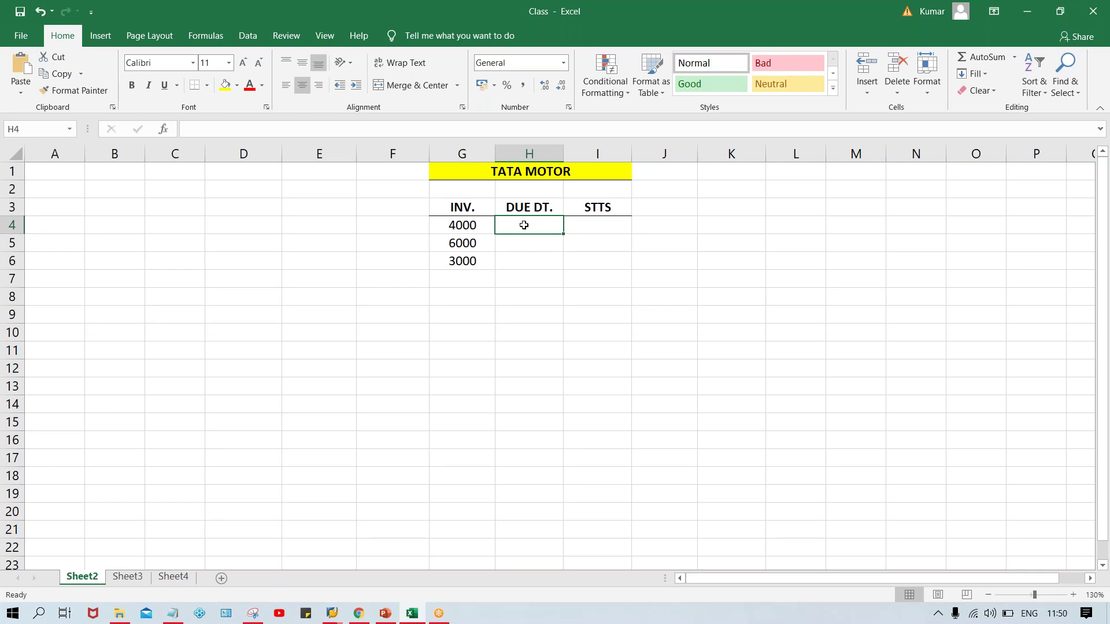
{"action": "left_click", "coordinate": [514, 247]}
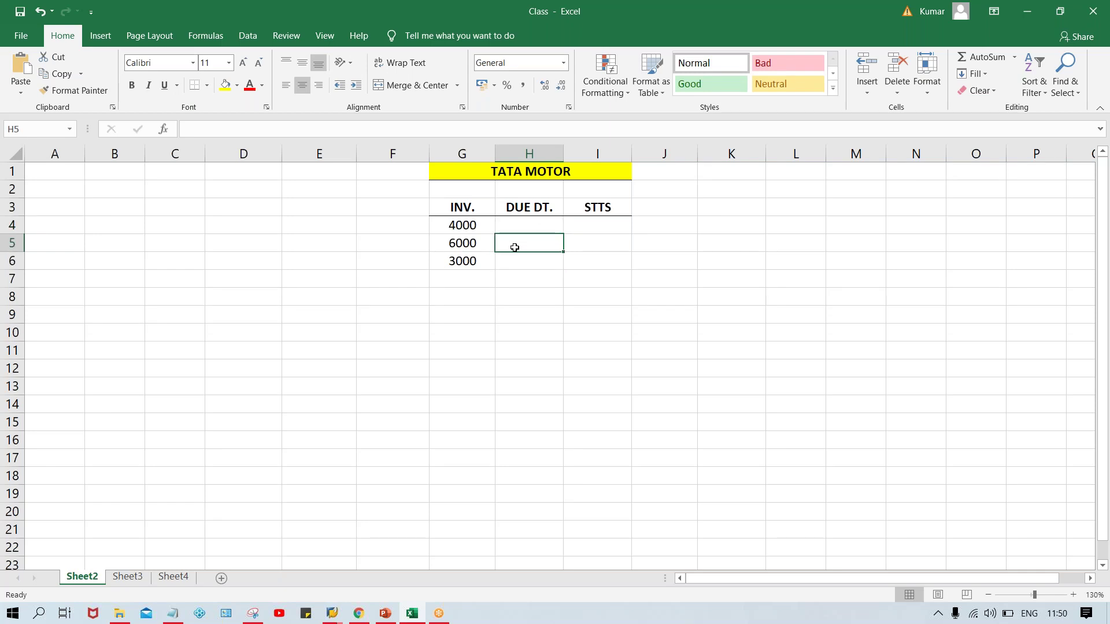
{"action": "type", "text": "31."}
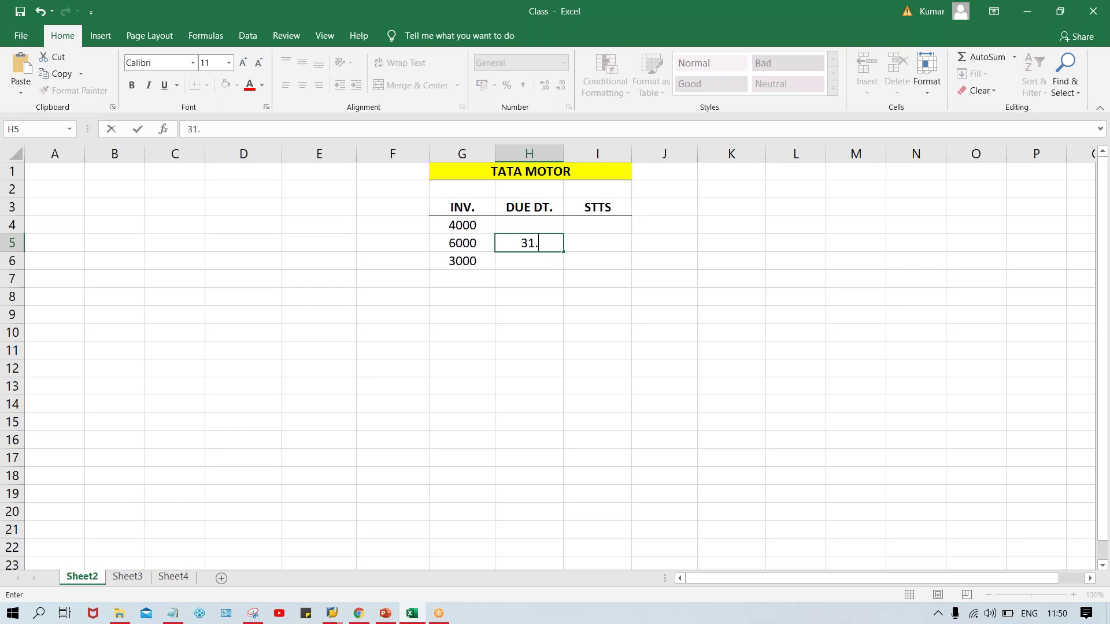
{"action": "type", "text": "08.2020"}
{"action": "key", "text": "Return"}
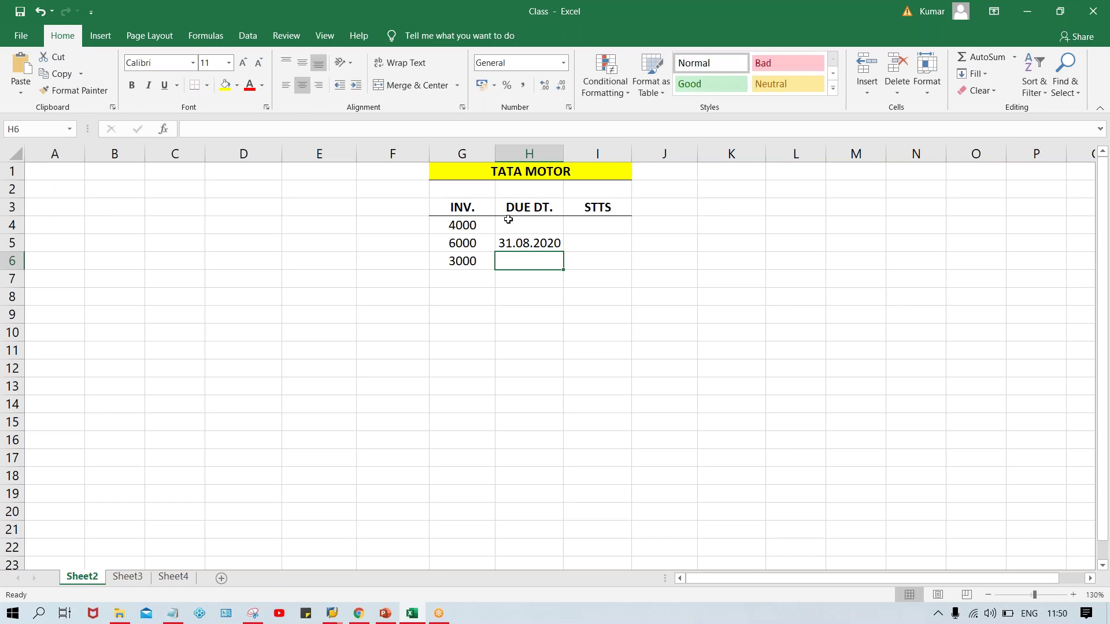
{"action": "left_click", "coordinate": [508, 219]}
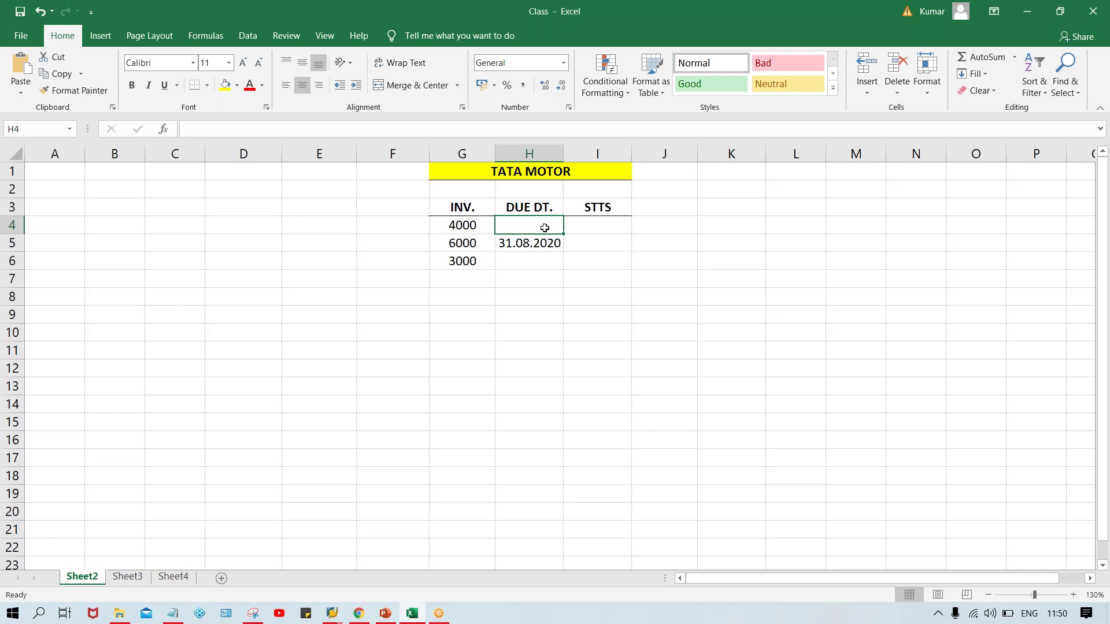
{"action": "type", "text": "21.08.2020"}
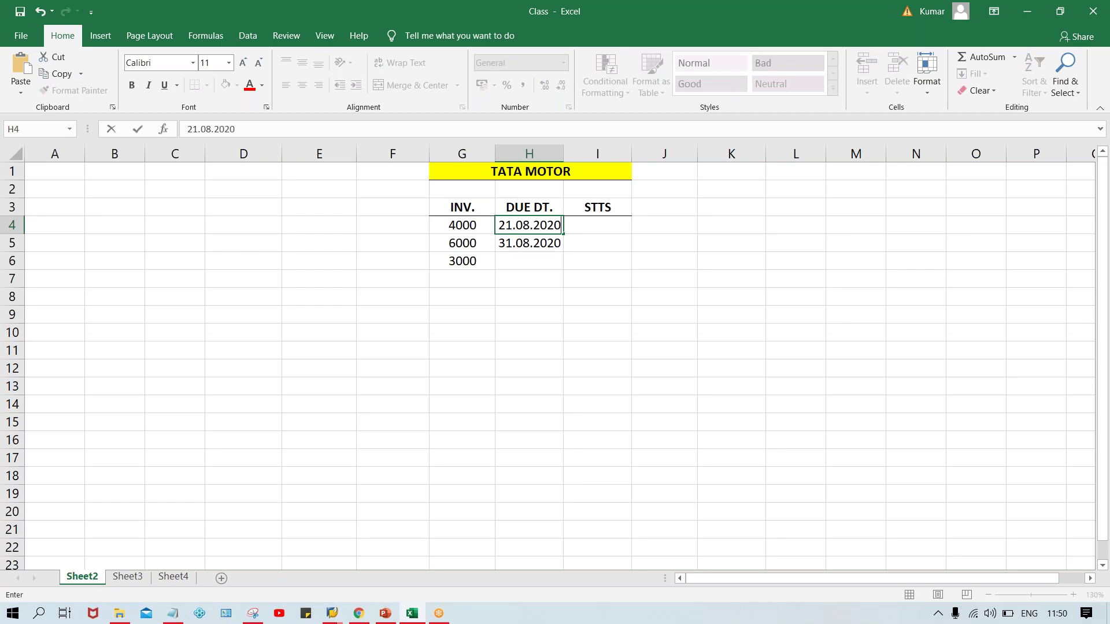
{"action": "key", "text": "Return"}
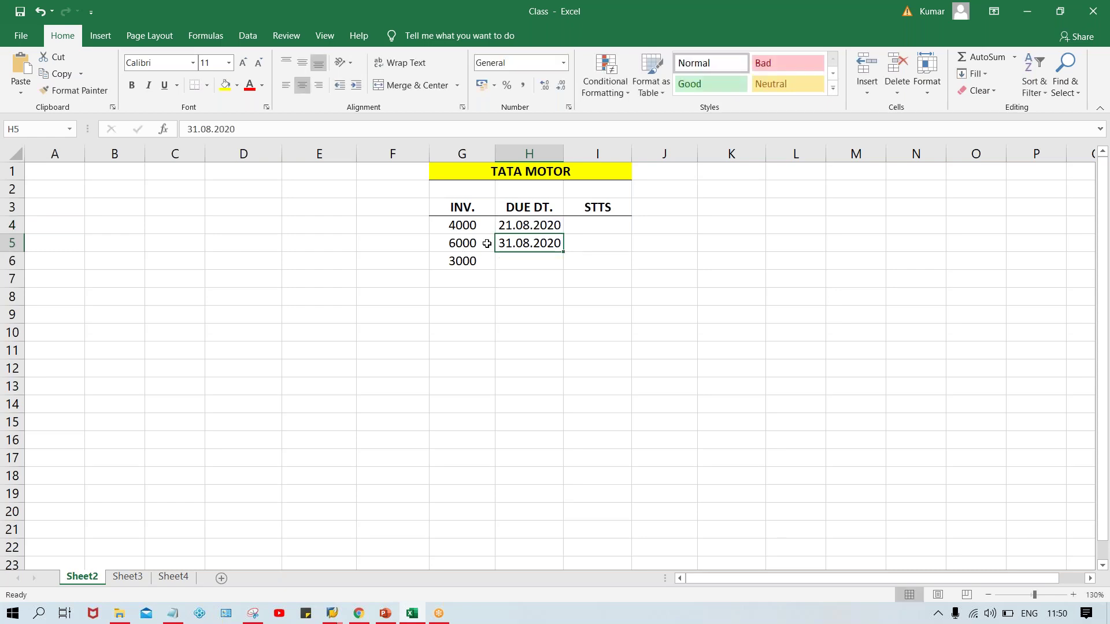
Enter 10.09.2020 as the due date of the 3000 invoice in cell H6
{"action": "left_click", "coordinate": [513, 224]}
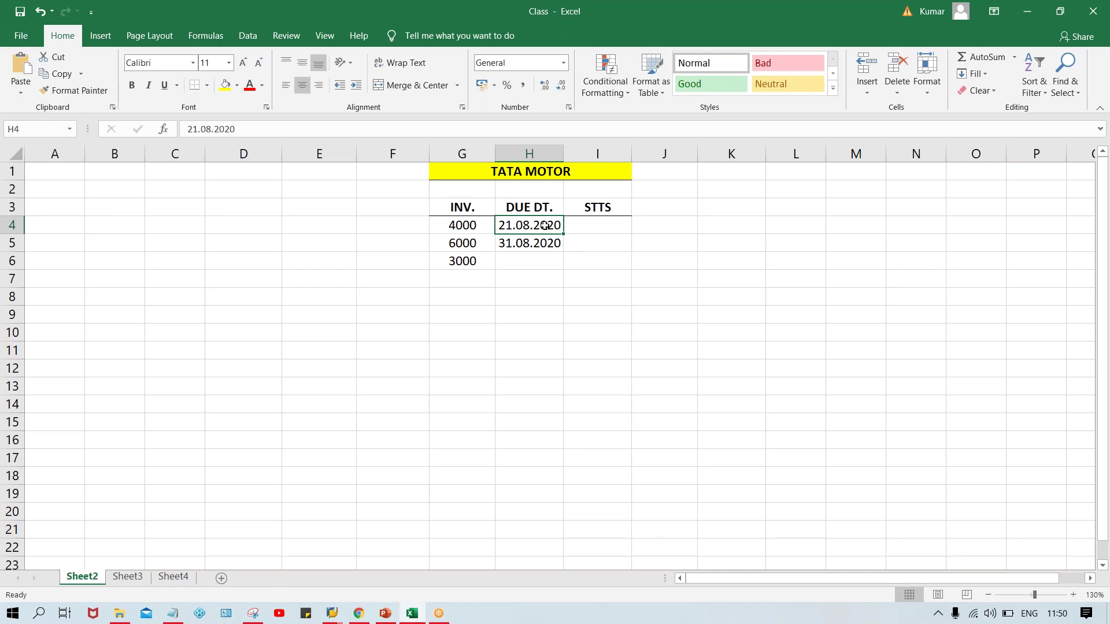
{"action": "left_click", "coordinate": [516, 260]}
{"action": "left_click", "coordinate": [457, 260]}
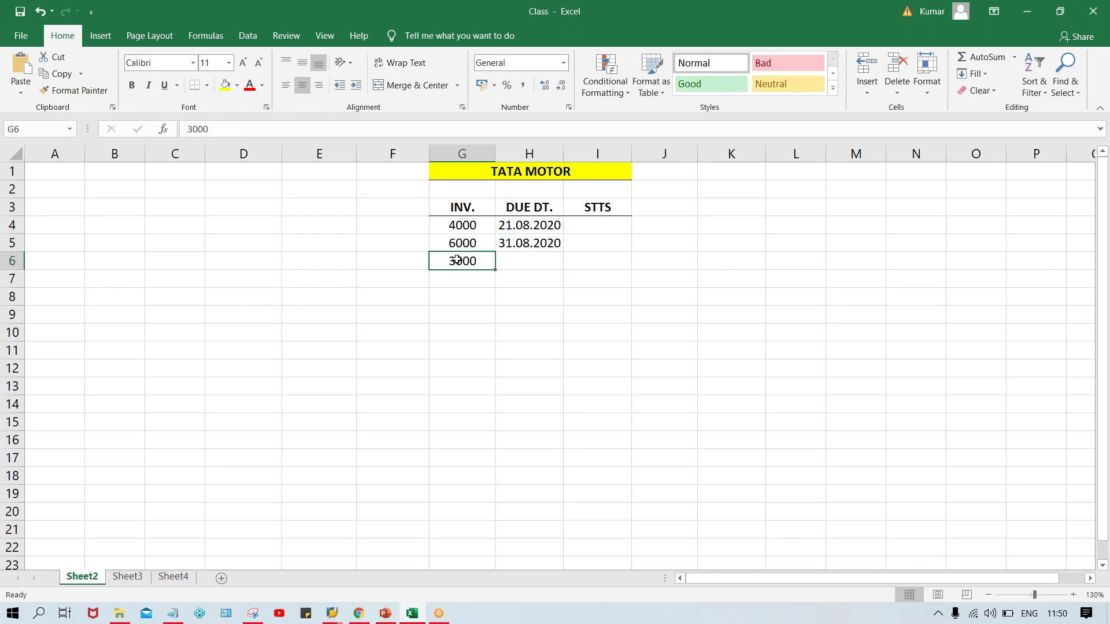
{"action": "left_click", "coordinate": [522, 261]}
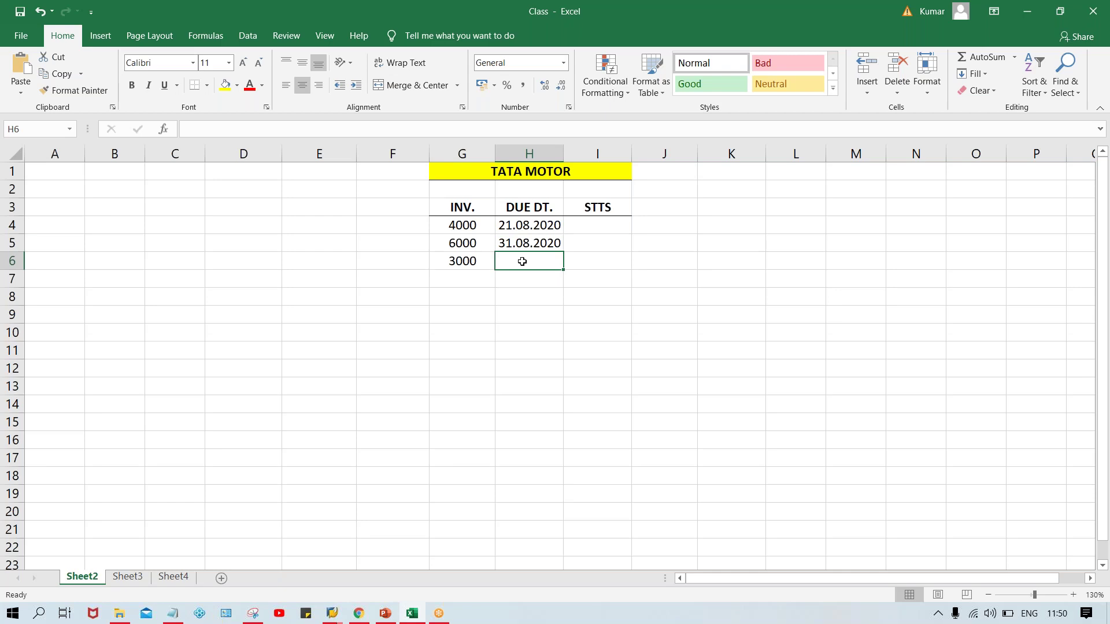
{"action": "type", "text": "10.09.2020"}
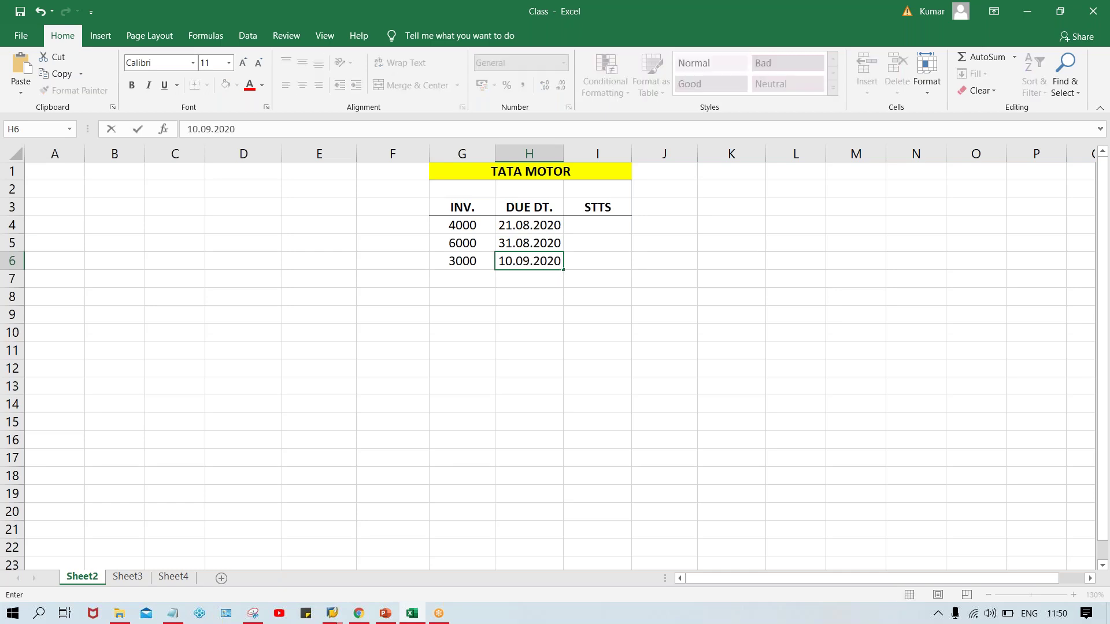
{"action": "key", "text": "Return"}
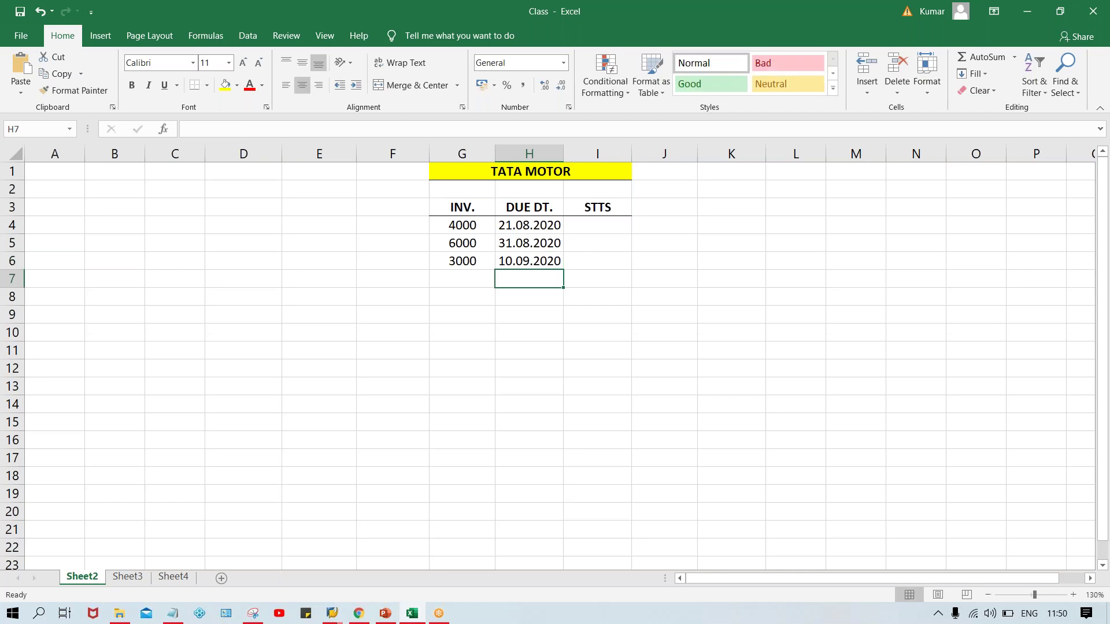
Fill the STTS column for the three invoices with OD, DUE and ND, in that order
{"action": "left_click_drag", "start_coordinate": [519, 230], "coordinate": [519, 263]}
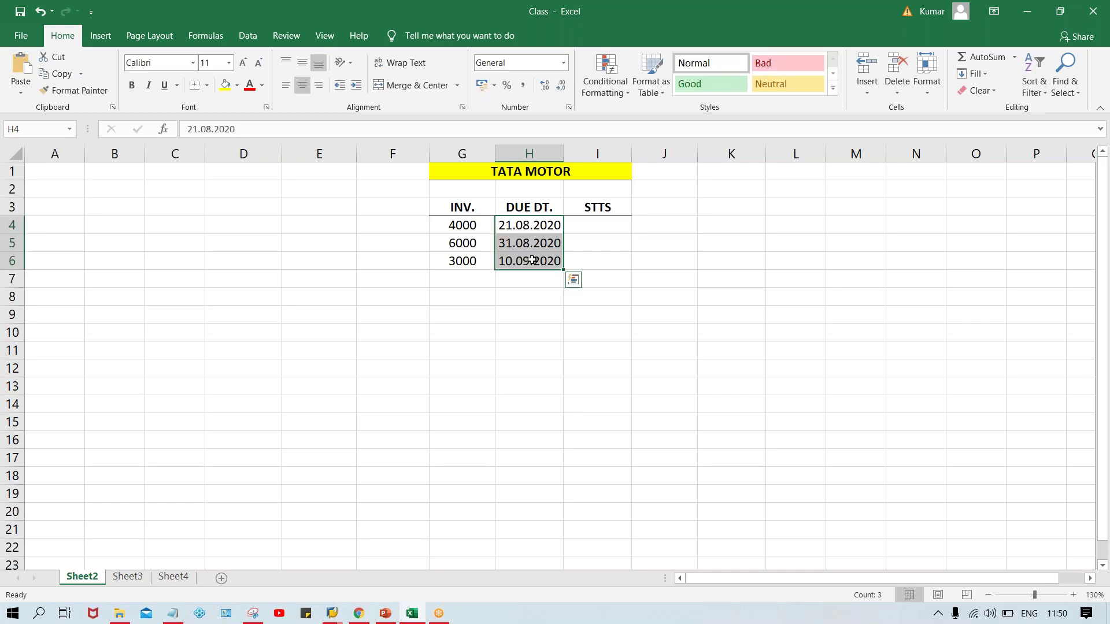
{"action": "left_click", "coordinate": [599, 227]}
{"action": "type", "text": "OD"}
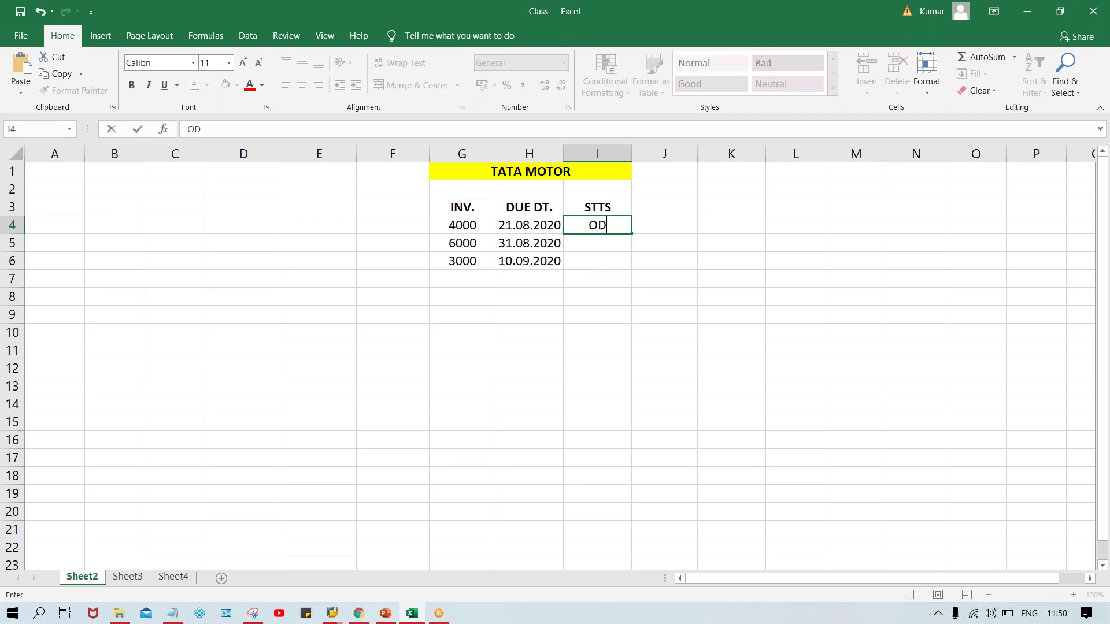
{"action": "key", "text": "Return"}
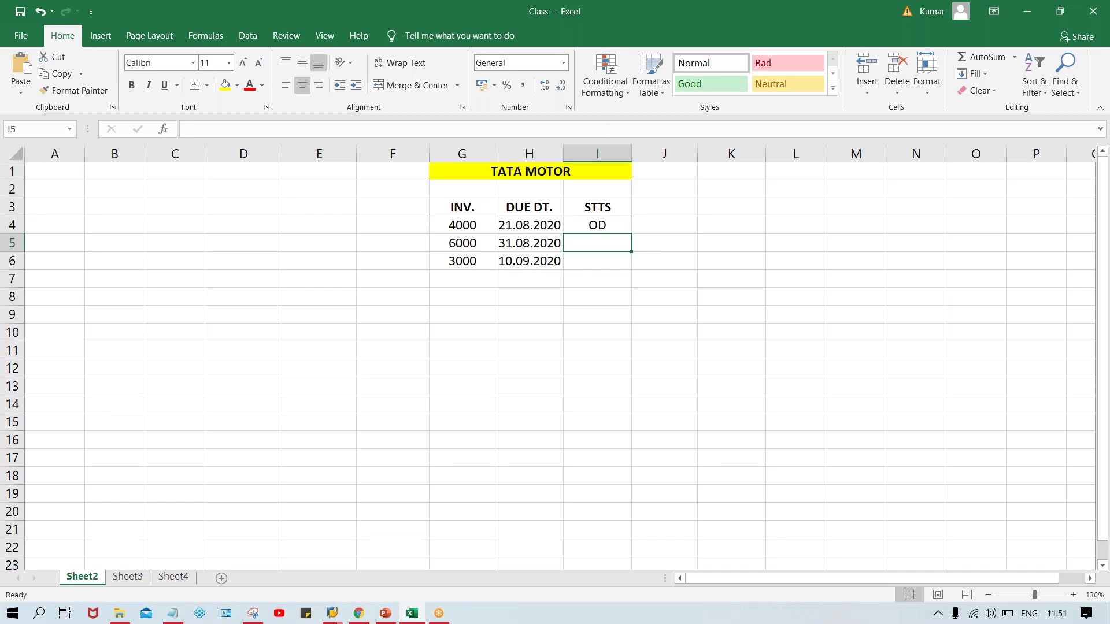
{"action": "type", "text": "DUE"}
{"action": "key", "text": "Return"}
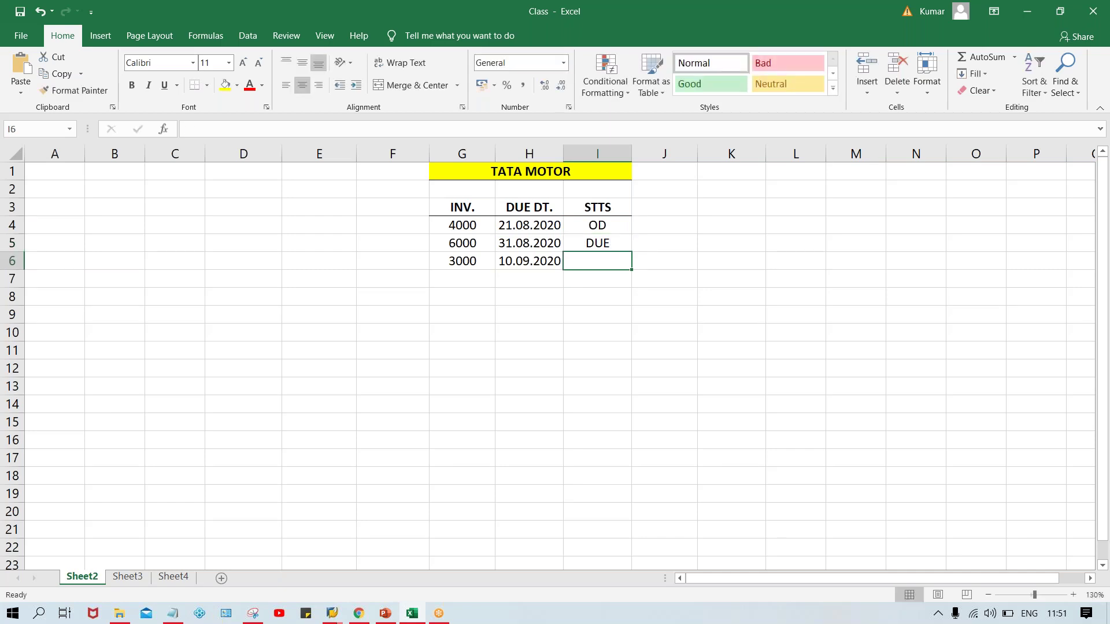
{"action": "type", "text": "ND"}
{"action": "key", "text": "Return"}
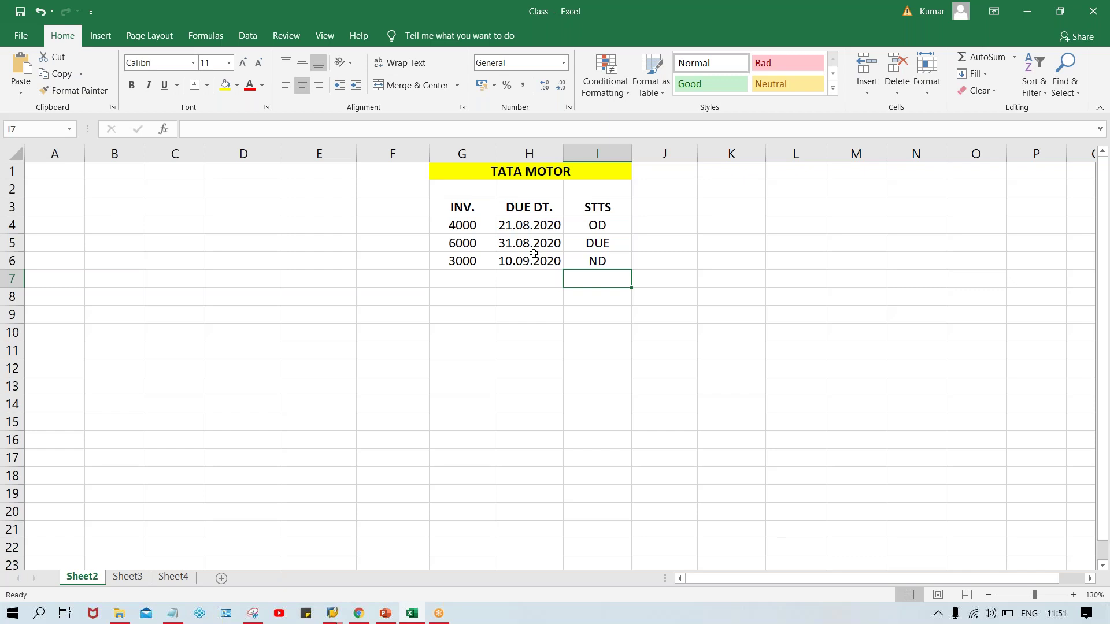
{"action": "left_click", "coordinate": [603, 230]}
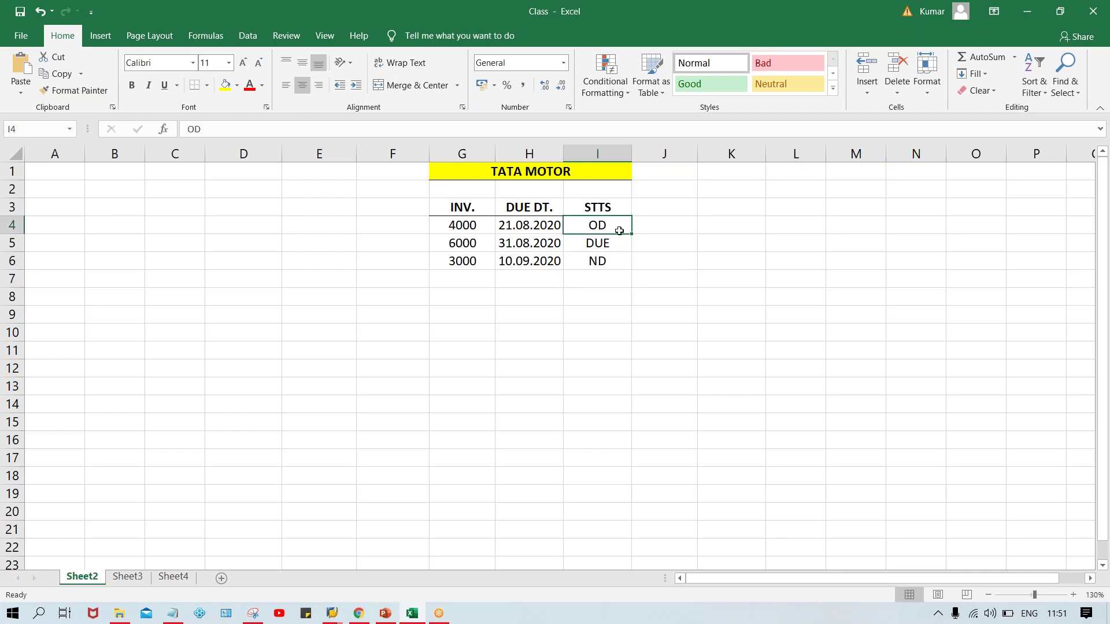
{"action": "left_click", "coordinate": [651, 229]}
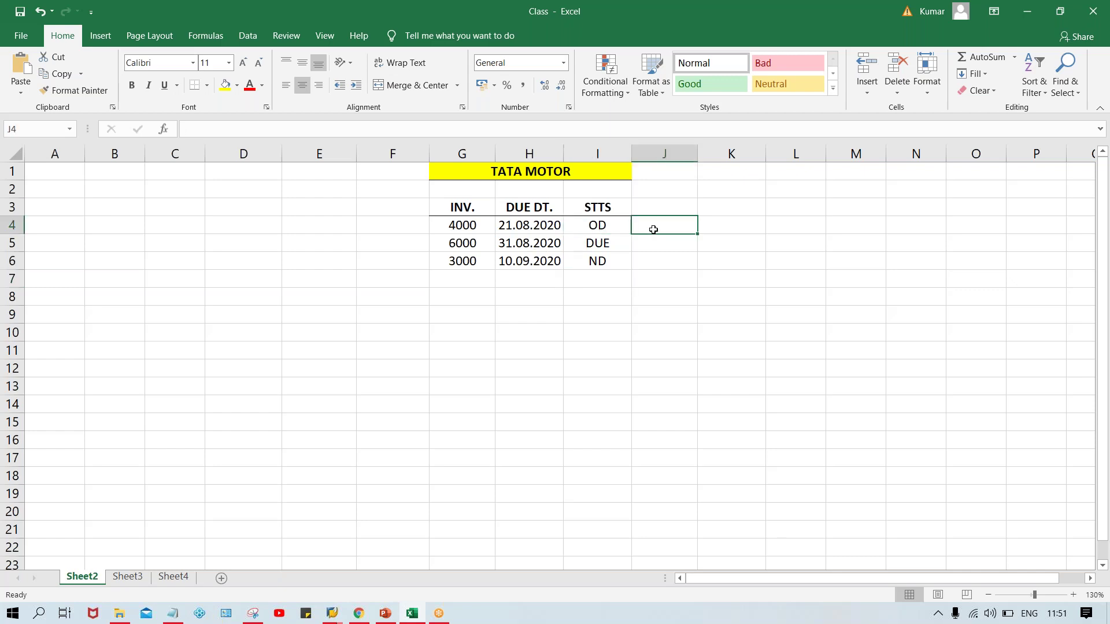
{"action": "left_click", "coordinate": [473, 226]}
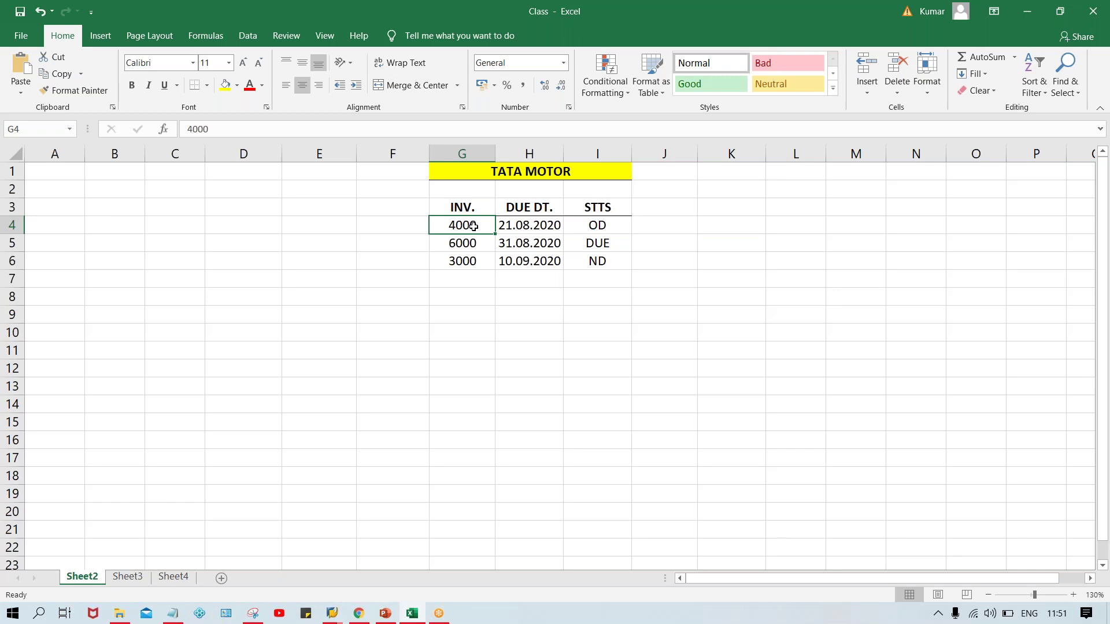
{"action": "left_click", "coordinate": [607, 244]}
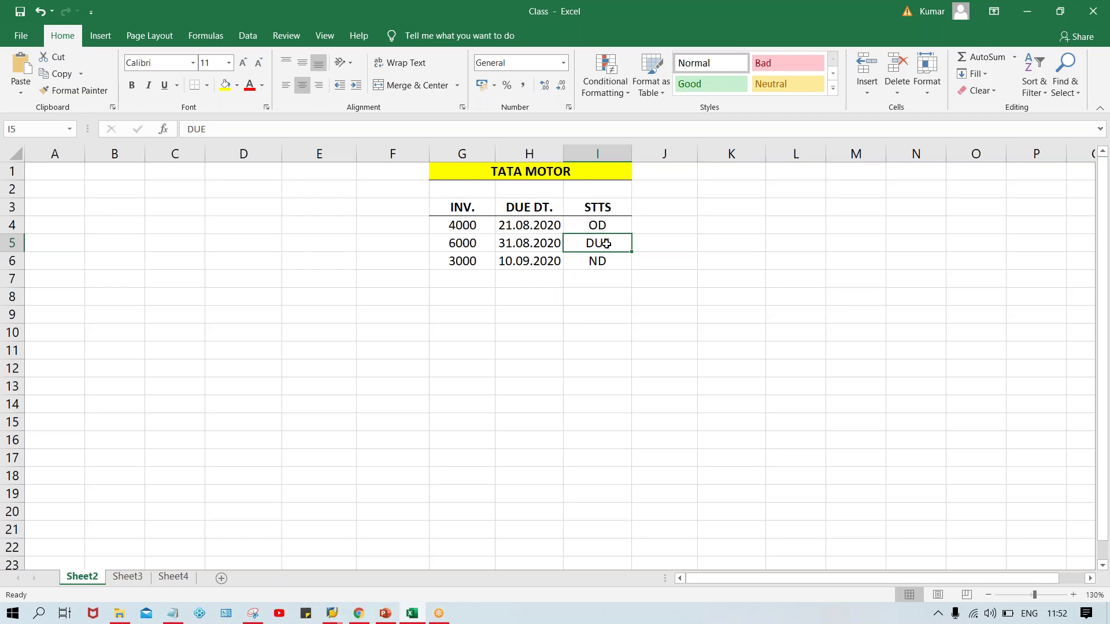
Add the heading GRC DYS in cell J3 beside STTS and make it bold
{"action": "left_click", "coordinate": [672, 206]}
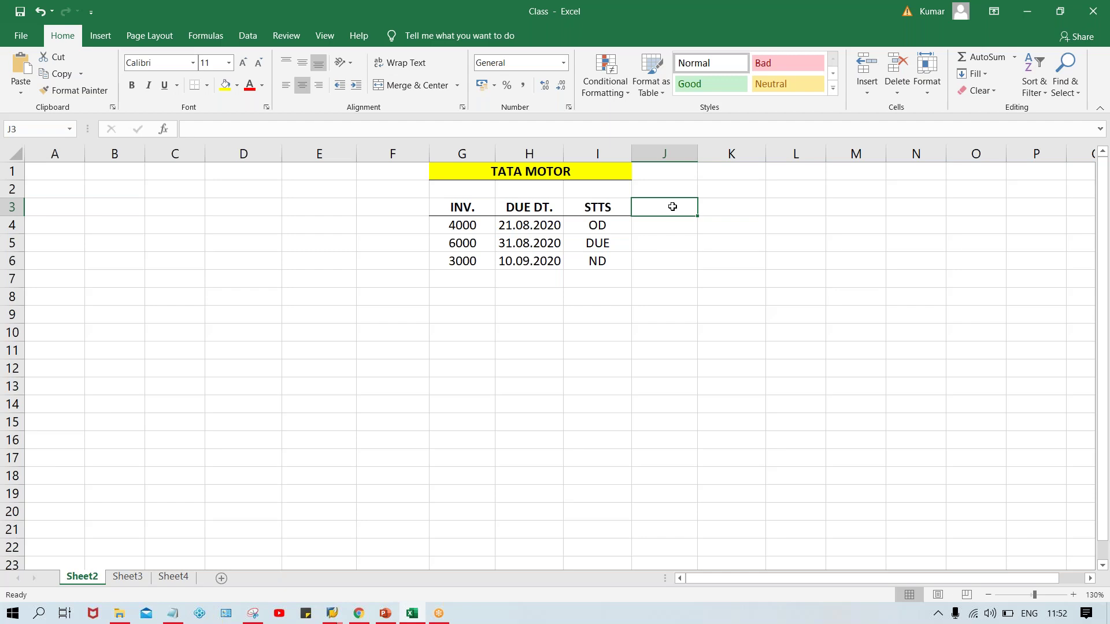
{"action": "type", "text": "GRC"}
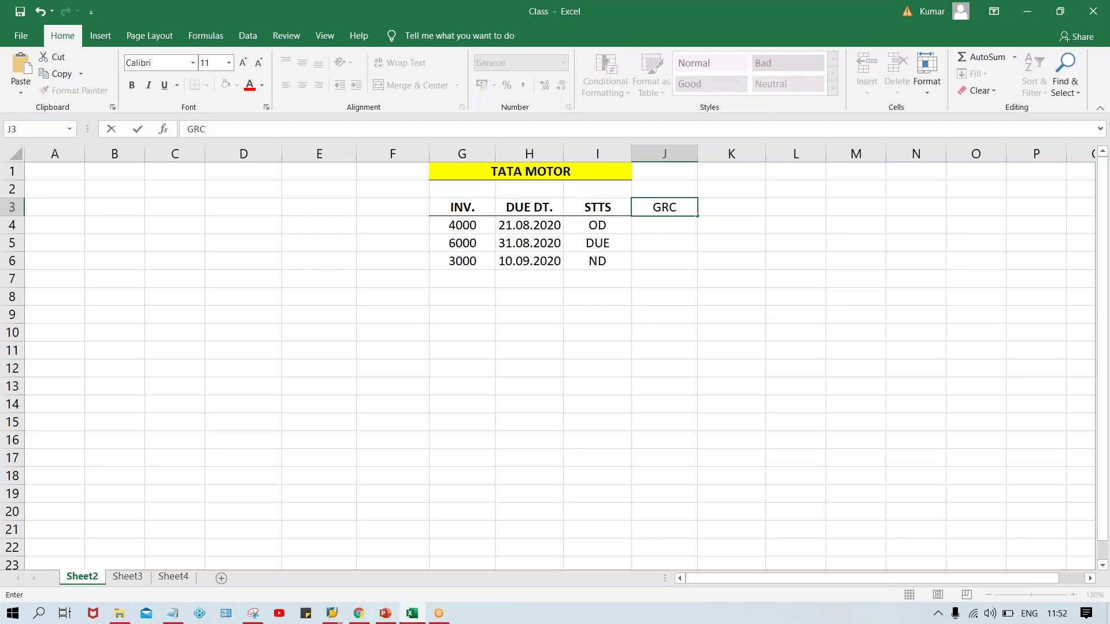
{"action": "type", "text": " DYS"}
{"action": "key", "text": "Return"}
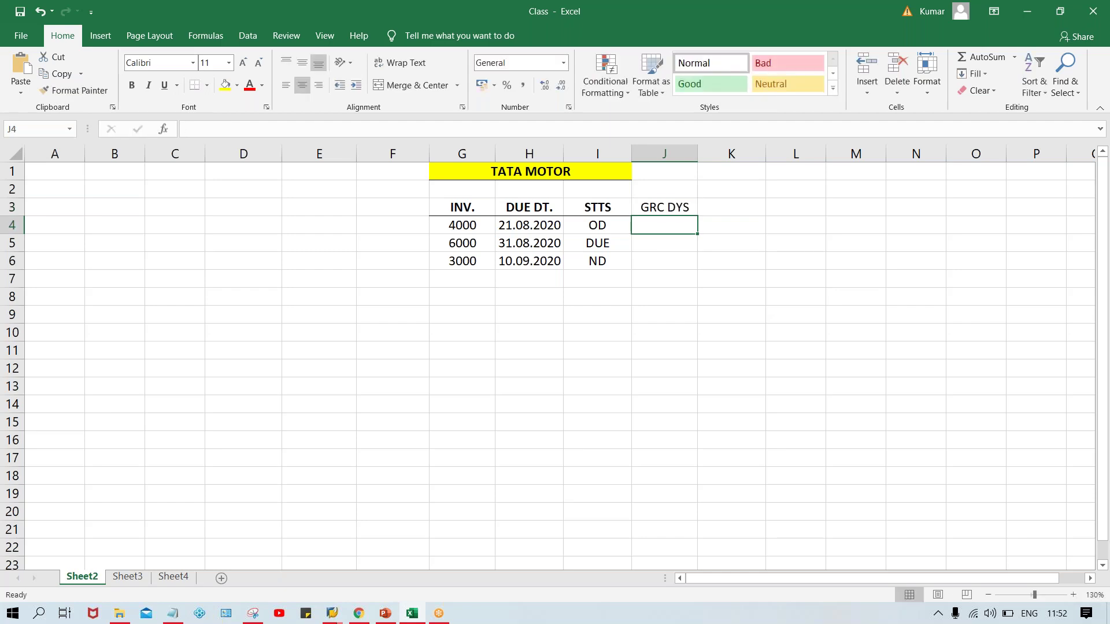
{"action": "left_click", "coordinate": [654, 207]}
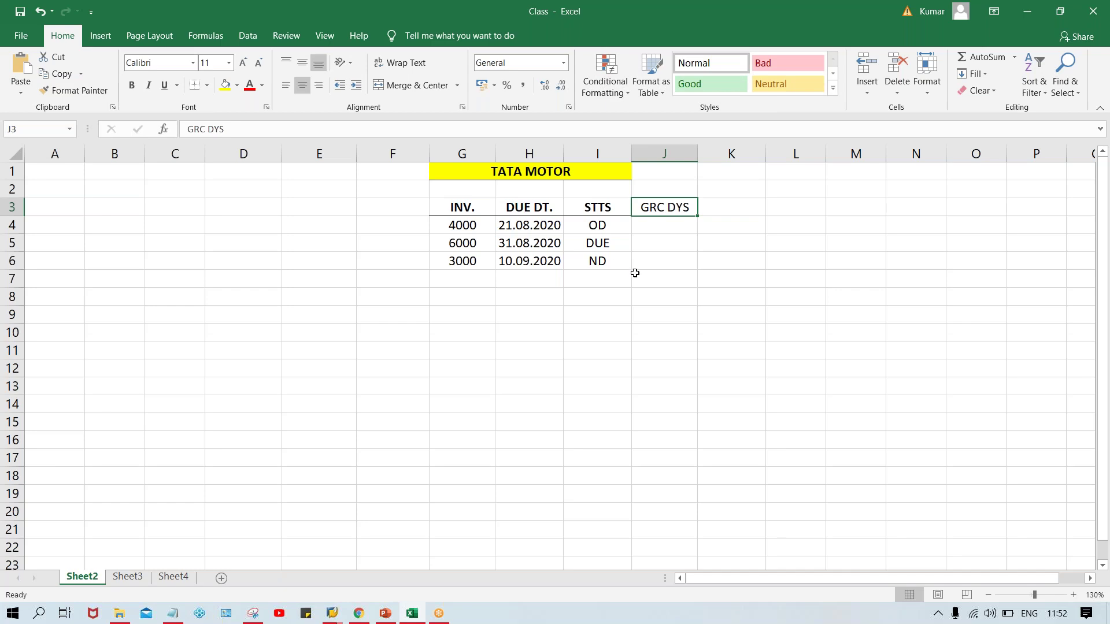
{"action": "key", "text": "ctrl+b"}
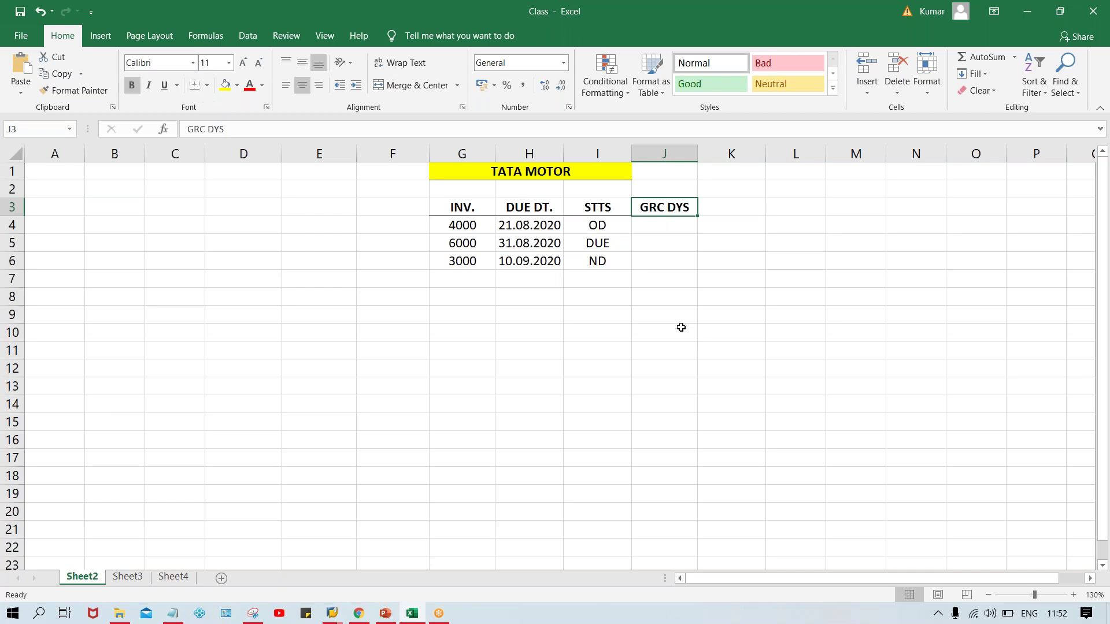
Enter 5 grace days for each of the three invoices in cells J4 to J6
{"action": "left_click", "coordinate": [576, 208]}
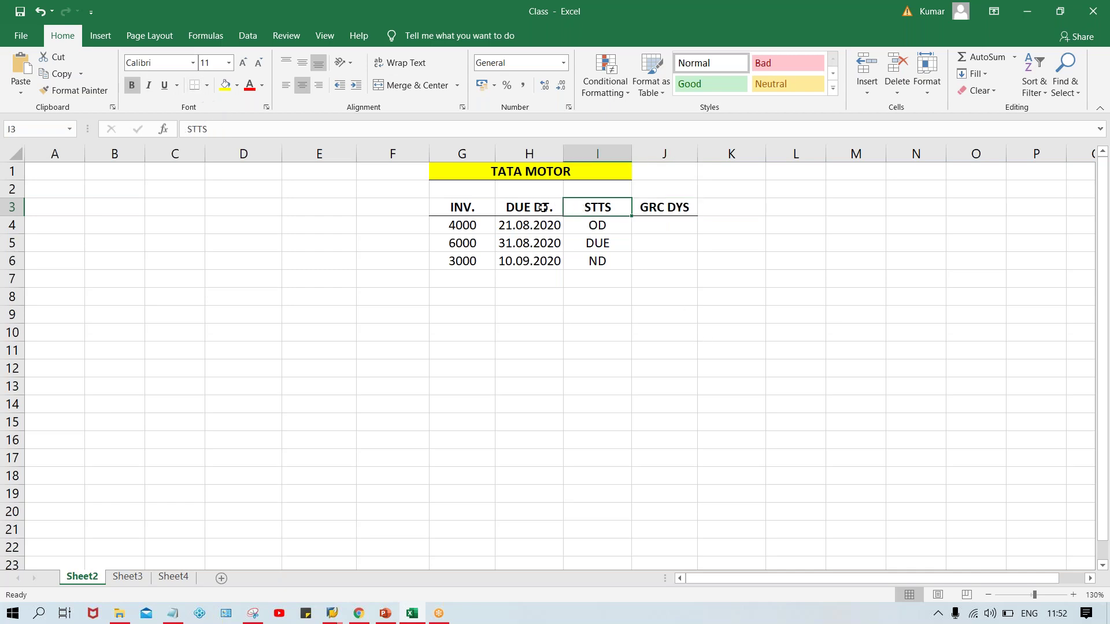
{"action": "left_click", "coordinate": [679, 224]}
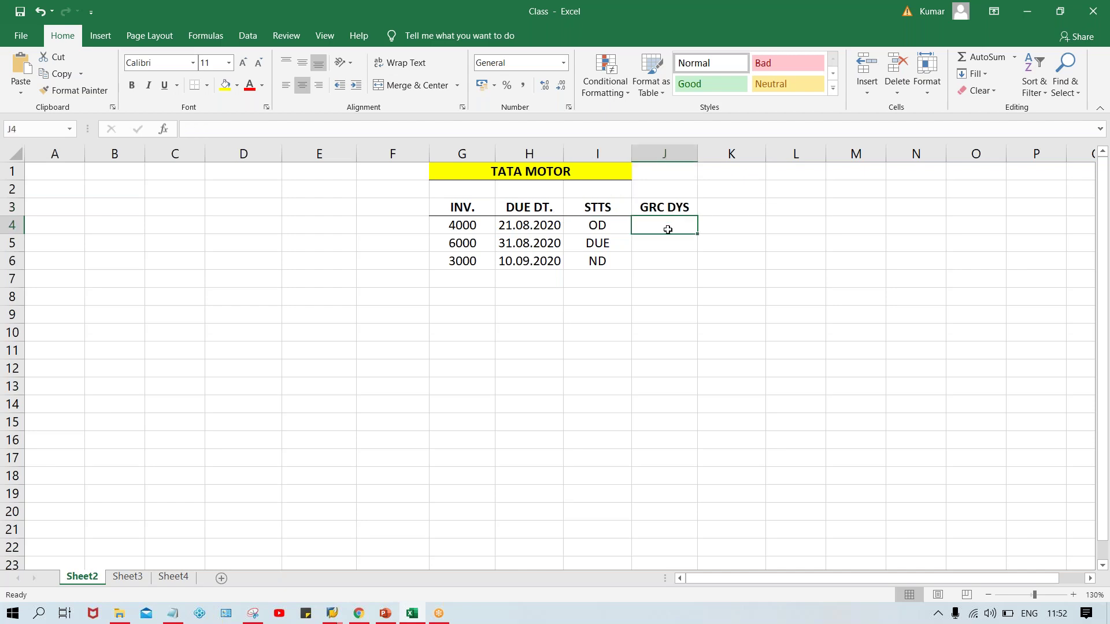
{"action": "type", "text": "5"}
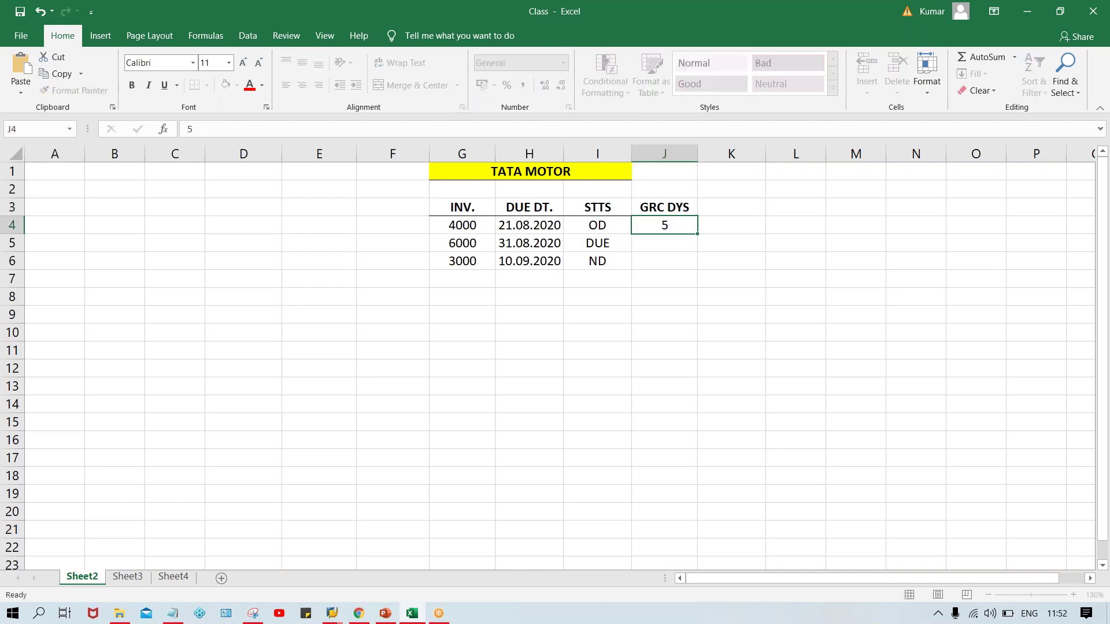
{"action": "key", "text": "Return"}
{"action": "type", "text": "5"}
{"action": "key", "text": "Return"}
{"action": "type", "text": "5"}
{"action": "key", "text": "Return"}
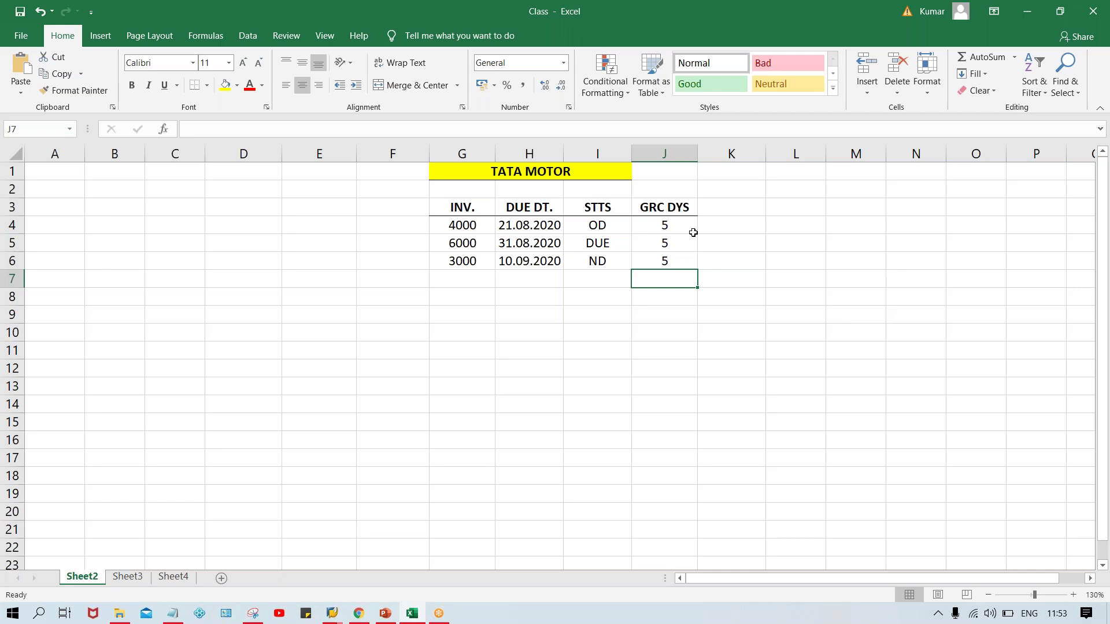
{"action": "left_click", "coordinate": [665, 226]}
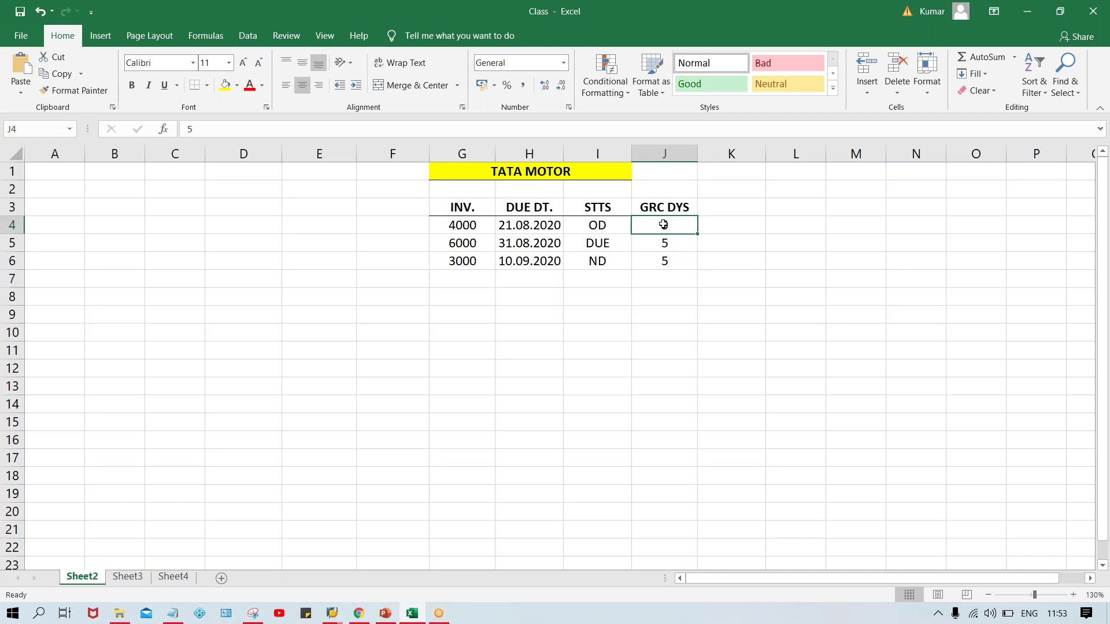
{"action": "left_click", "coordinate": [668, 256]}
{"action": "left_click", "coordinate": [665, 224]}
Add a second STTS heading in cell K3, beside GRC DYS
{"action": "left_click", "coordinate": [730, 210]}
{"action": "type", "text": "SS"}
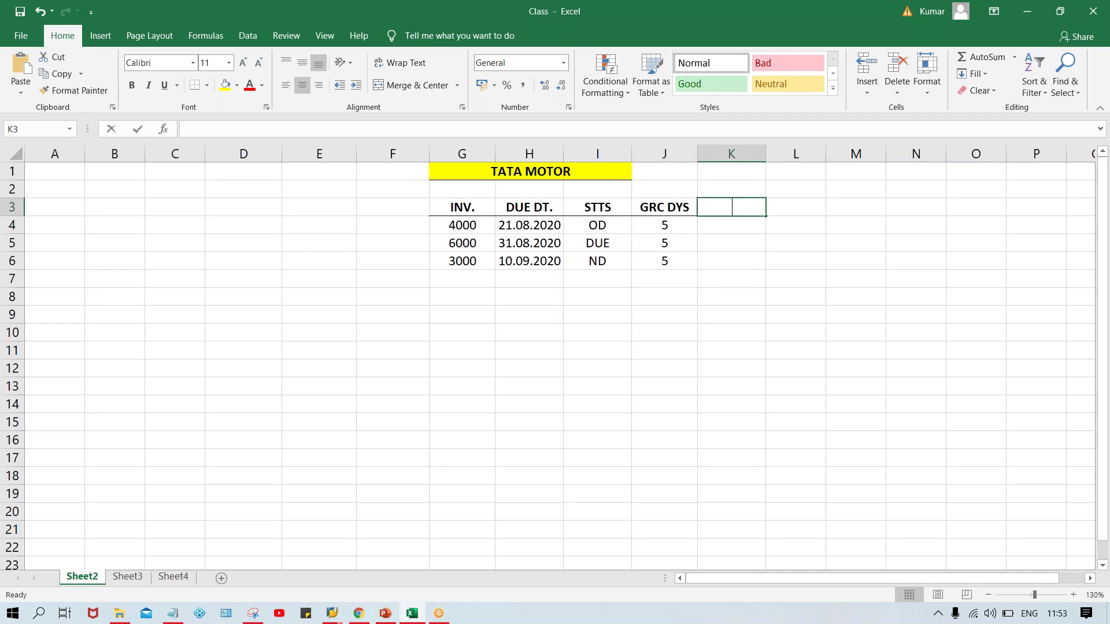
{"action": "key", "text": "BackSpace"}
{"action": "type", "text": "TTS"}
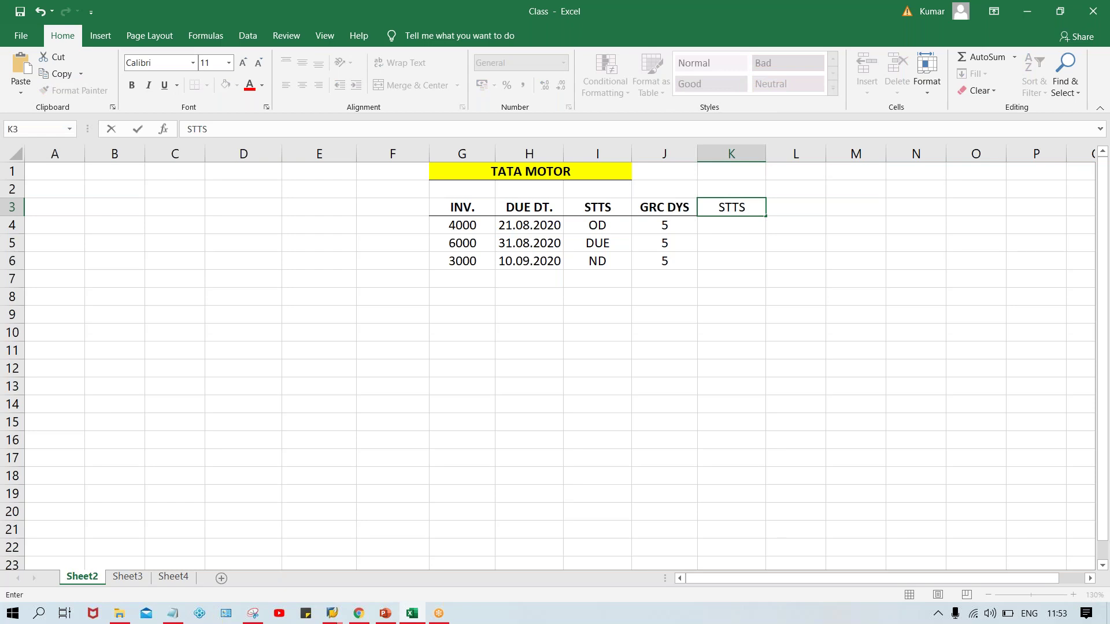
{"action": "key", "text": "Return"}
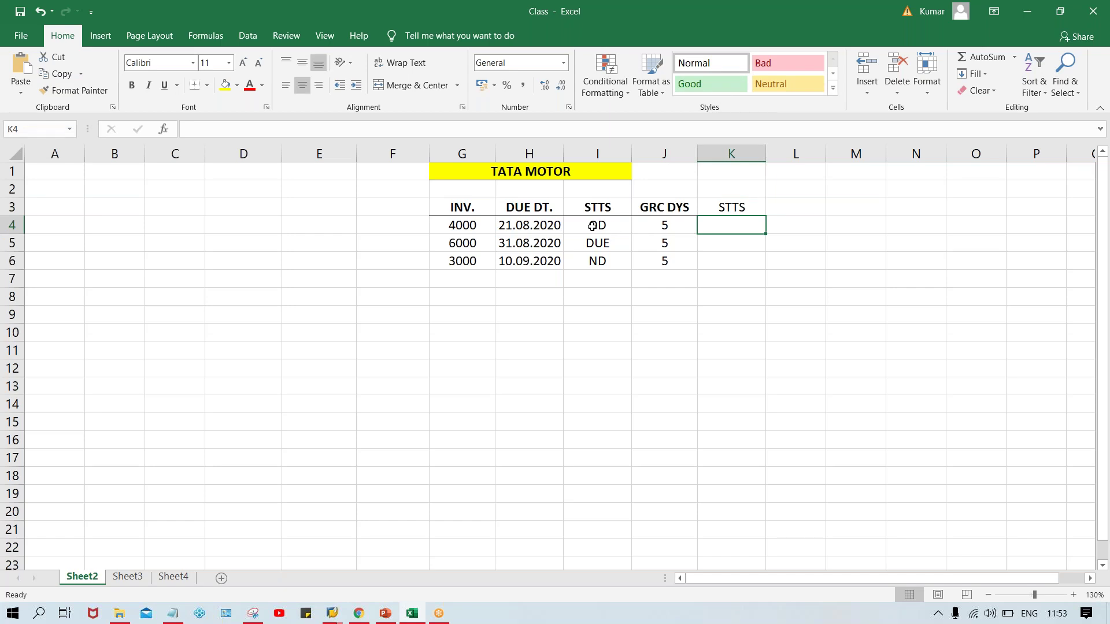
Add the heading INV. NO. in cell F3 before the INV. column and make it bold
{"action": "left_click", "coordinate": [460, 226]}
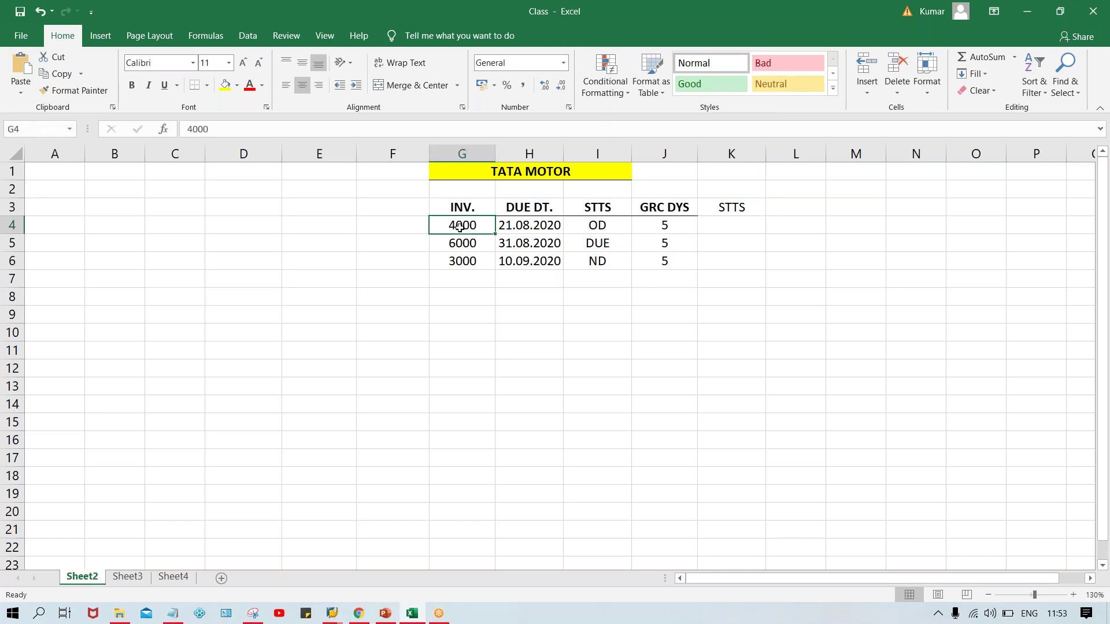
{"action": "left_click", "coordinate": [394, 214]}
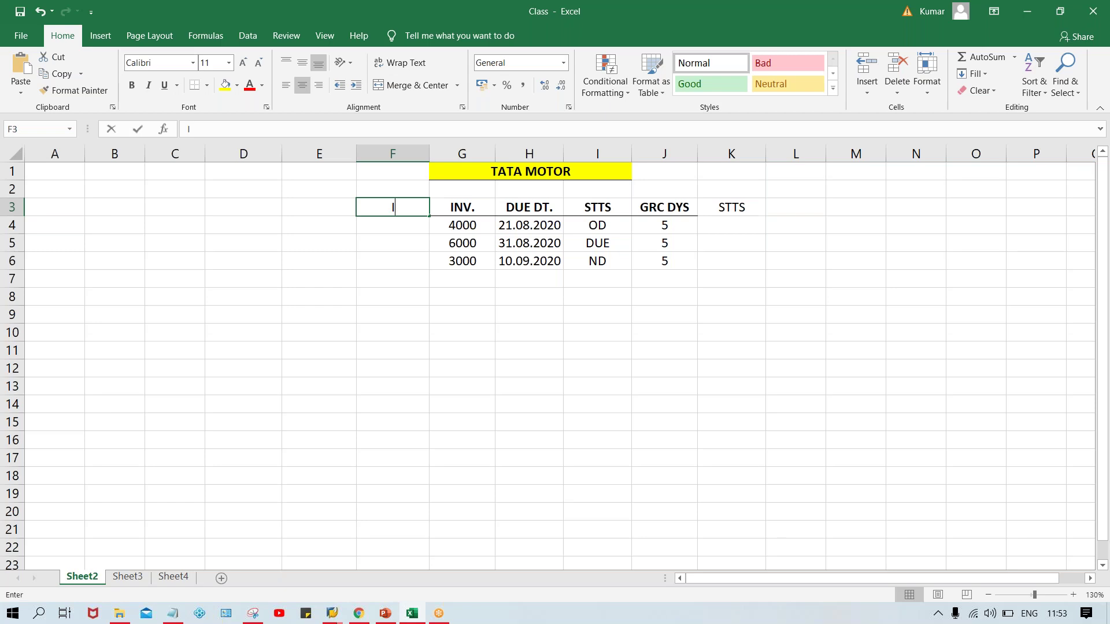
{"action": "type", "text": "INV. NO."}
{"action": "key", "text": "Return"}
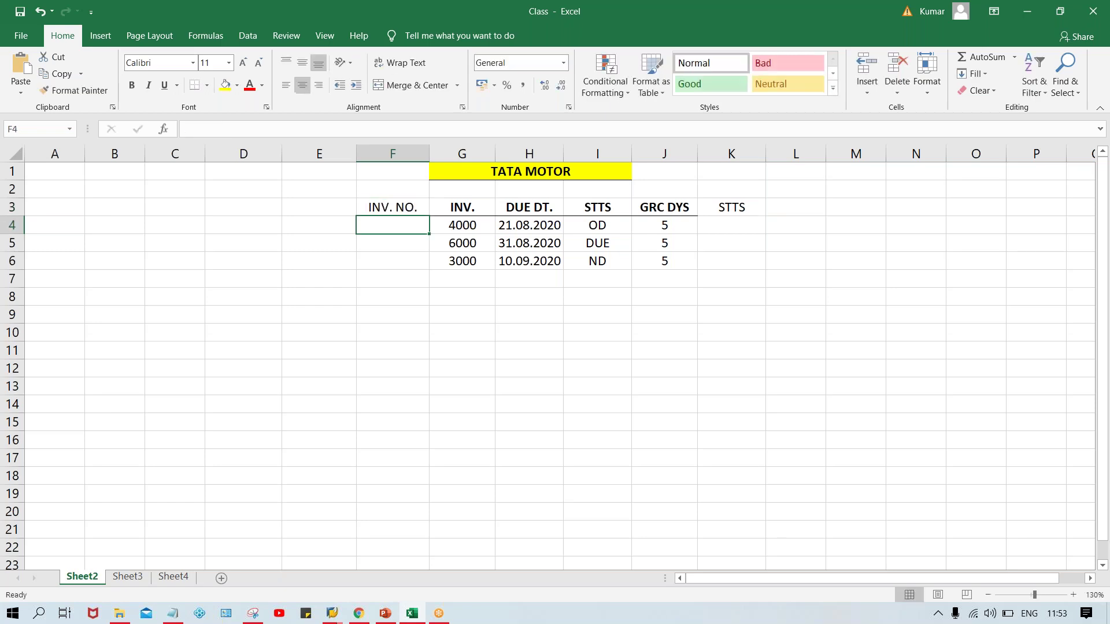
{"action": "left_click", "coordinate": [391, 205]}
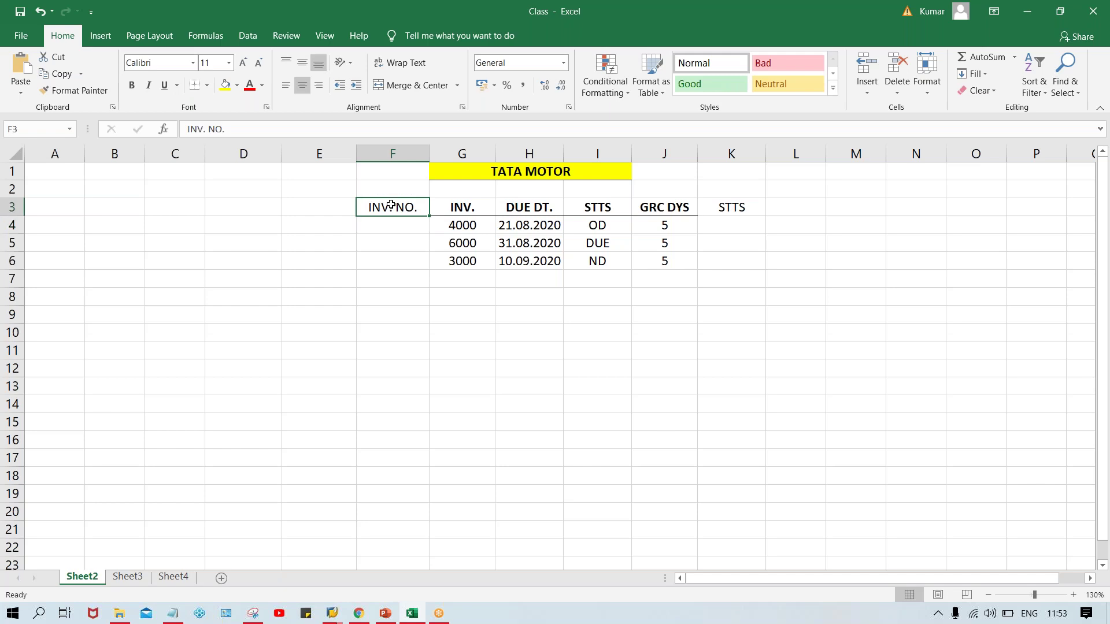
{"action": "key", "text": "ctrl+b"}
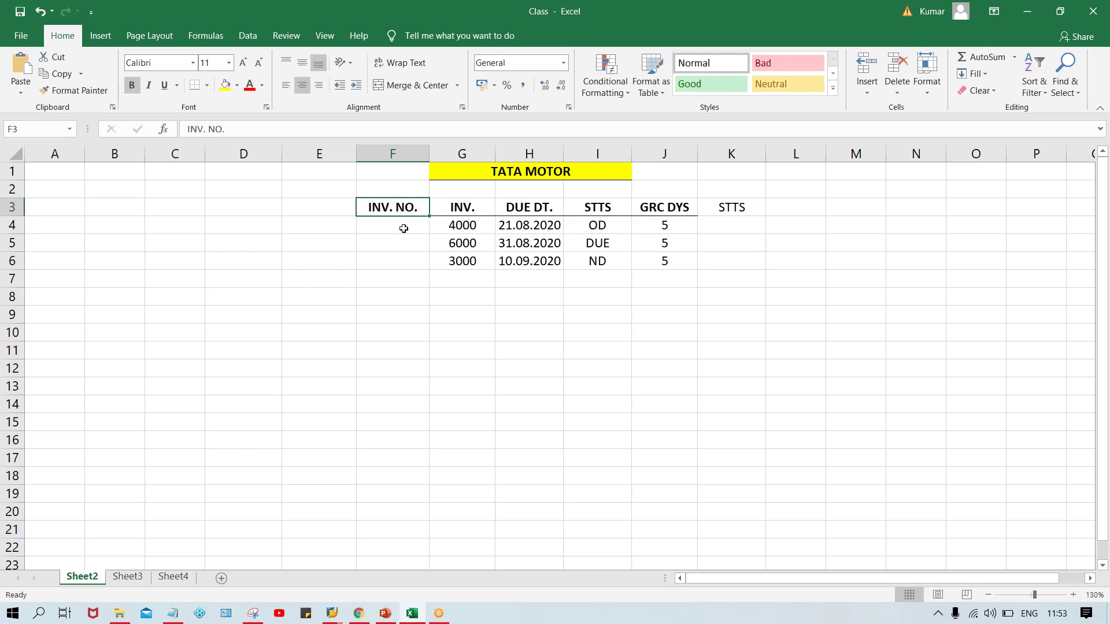
Number the three invoices 1, 2 and 3 in cells F4 to F6
{"action": "left_click", "coordinate": [403, 229]}
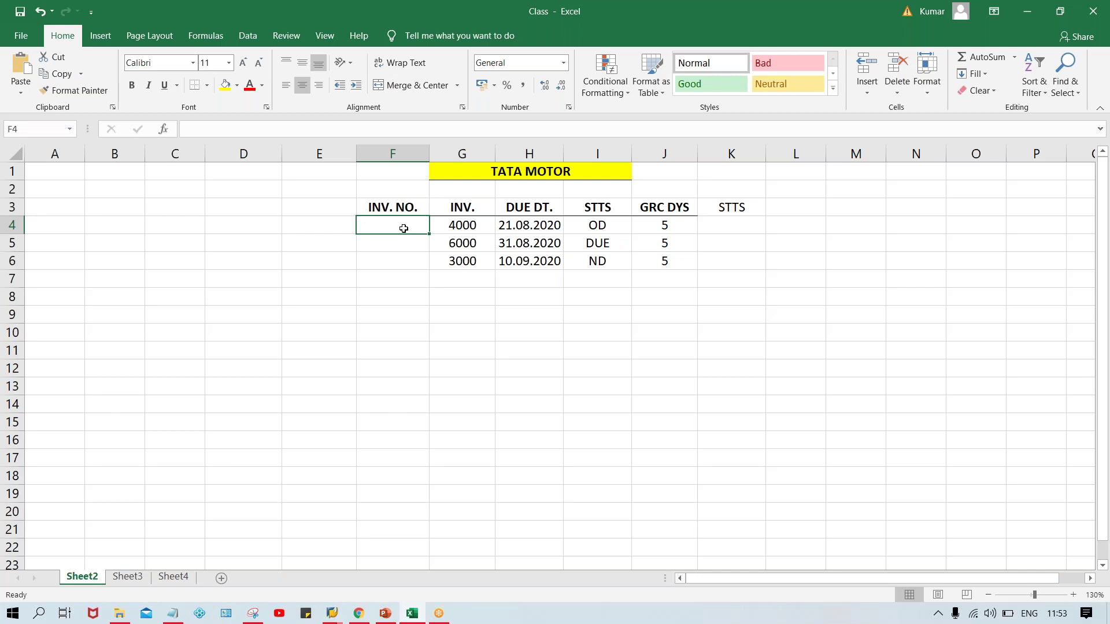
{"action": "type", "text": "1"}
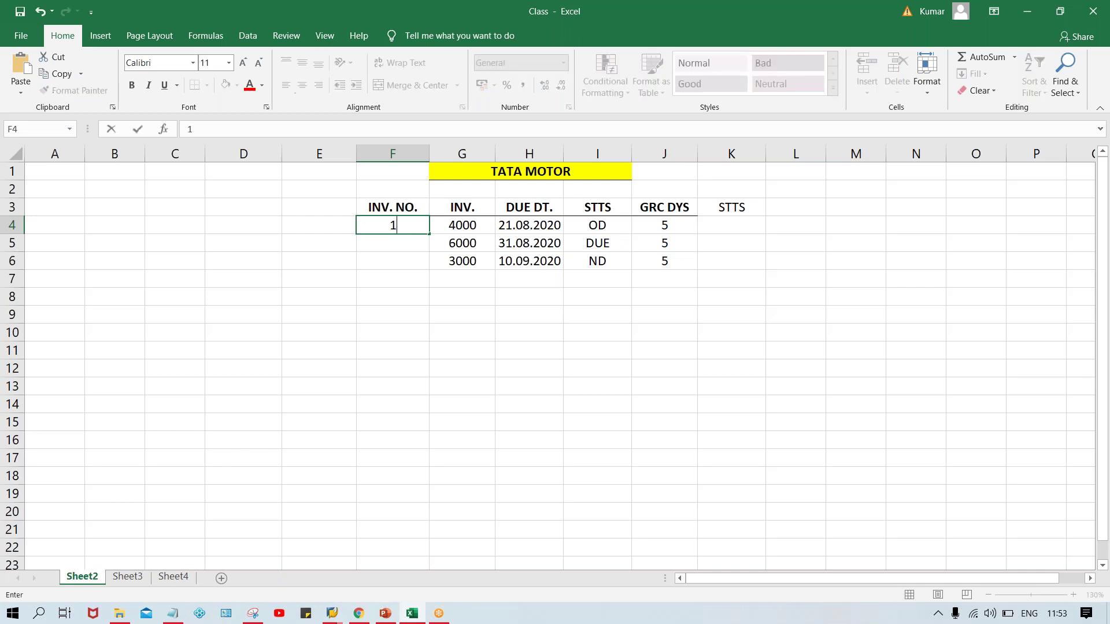
{"action": "key", "text": "Return"}
{"action": "type", "text": "2"}
{"action": "key", "text": "Return"}
{"action": "type", "text": "3"}
{"action": "key", "text": "Return"}
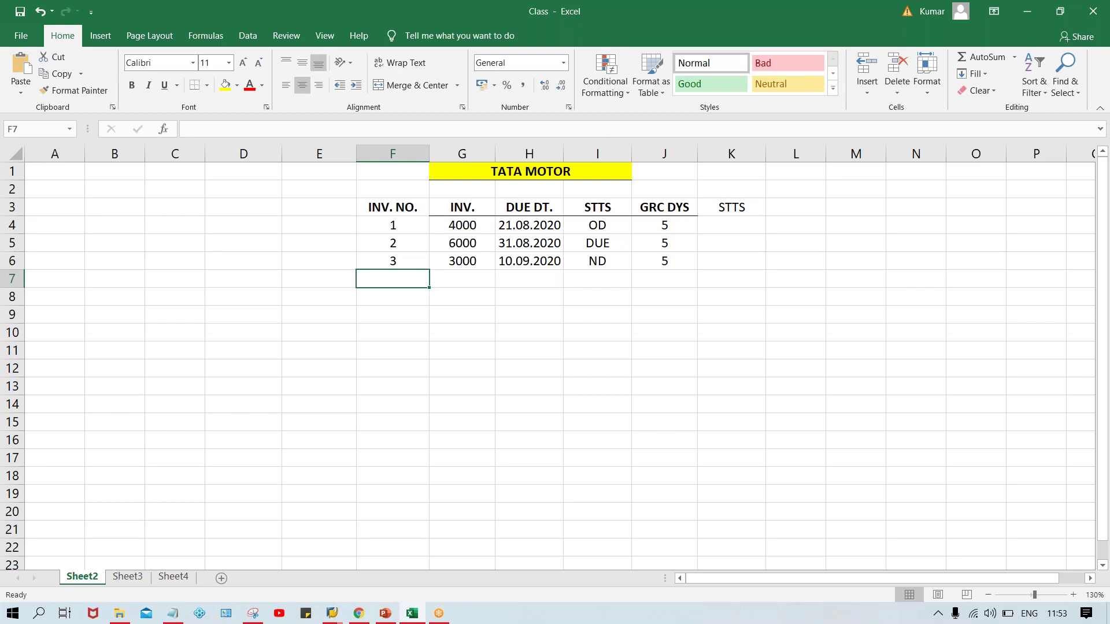
Add a bottom border to the INV. NO. heading in cell F3
{"action": "left_click", "coordinate": [373, 207]}
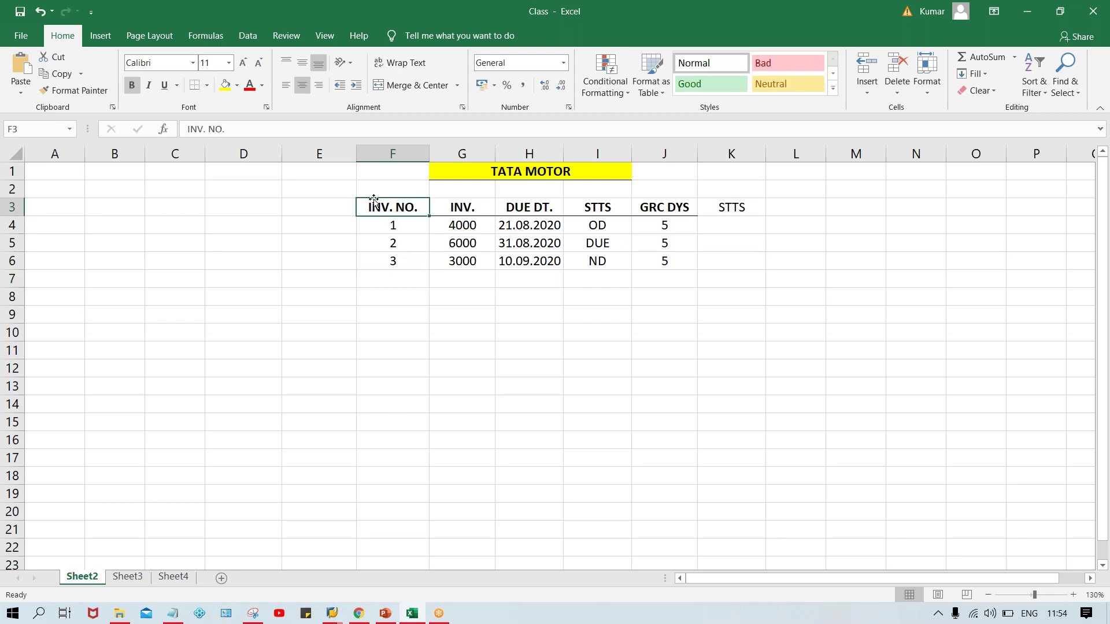
{"action": "left_click", "coordinate": [194, 87]}
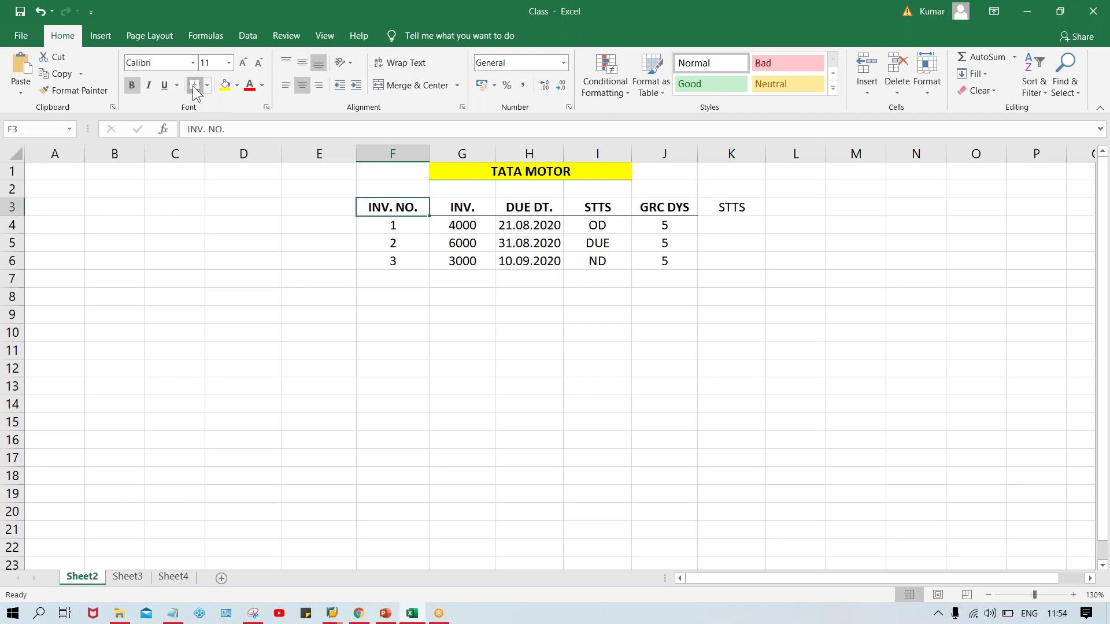
{"action": "left_click", "coordinate": [421, 391]}
{"action": "left_click", "coordinate": [407, 281]}
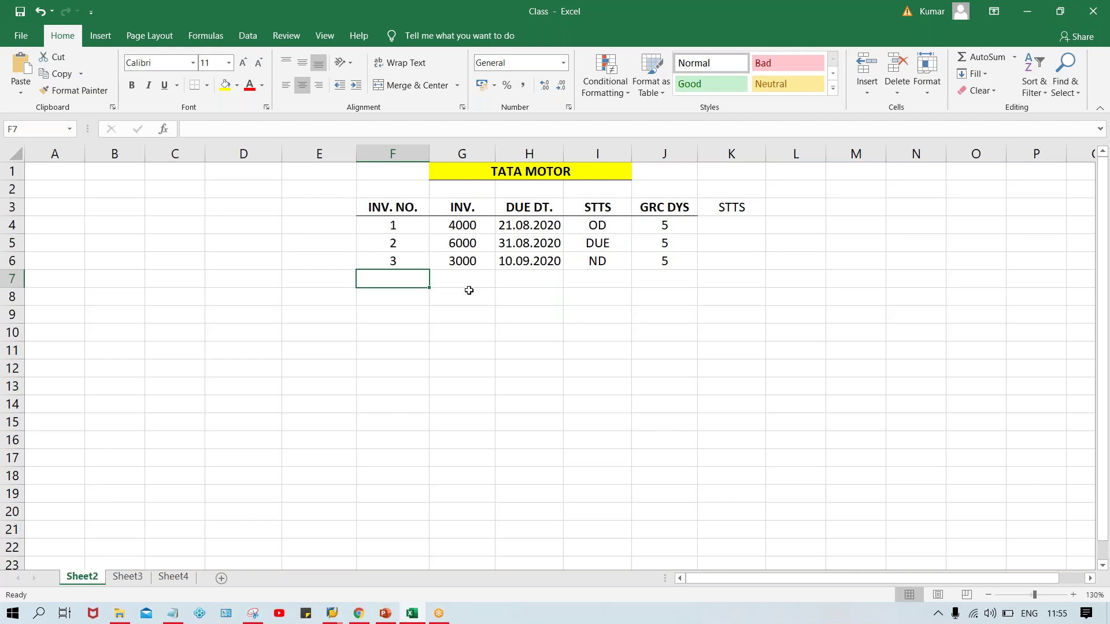
{"action": "left_click", "coordinate": [384, 222]}
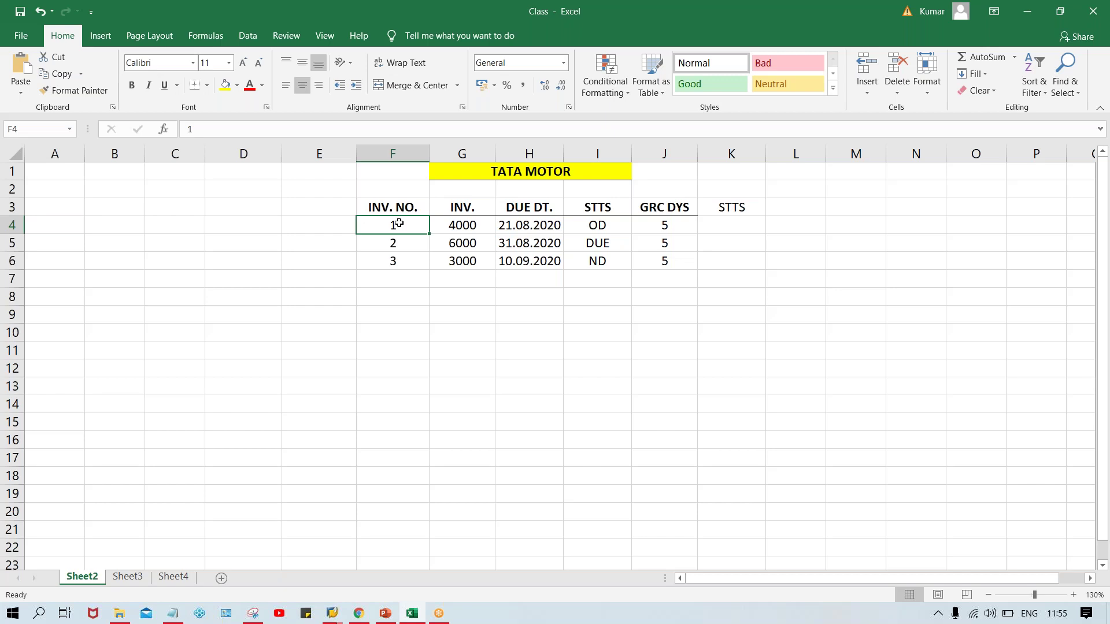
{"action": "left_click", "coordinate": [395, 242]}
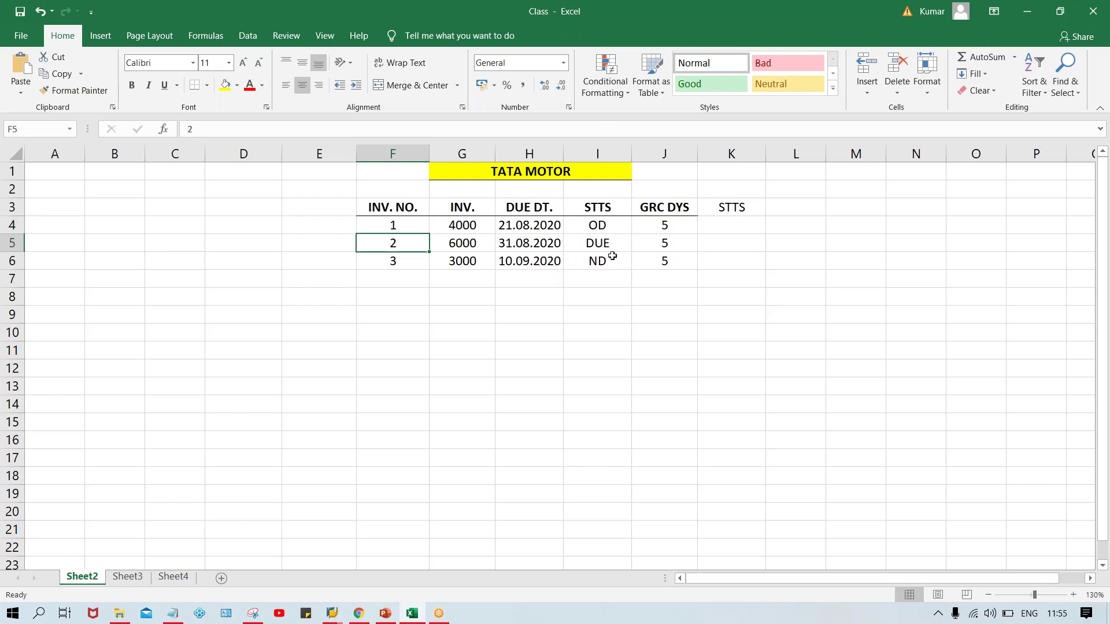
{"action": "left_click", "coordinate": [674, 229]}
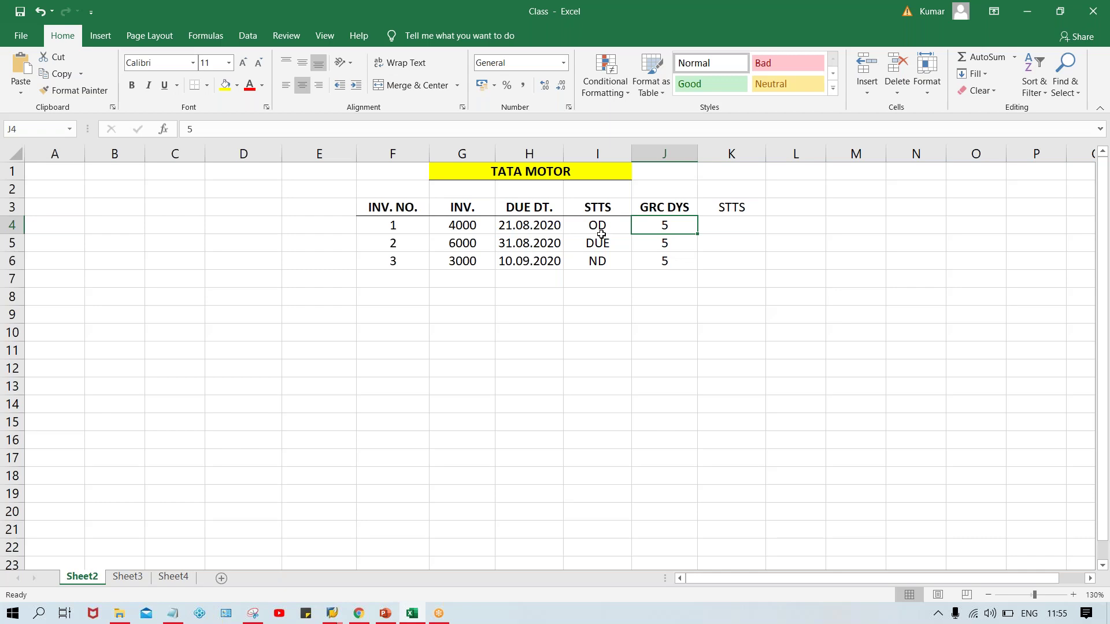
{"action": "left_click", "coordinate": [589, 247]}
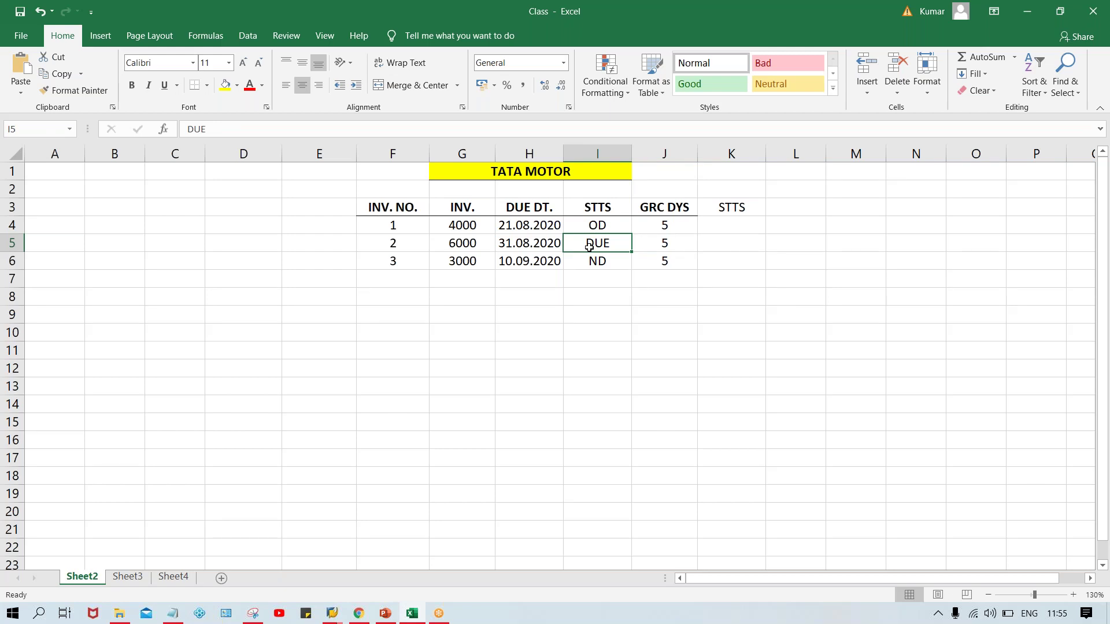
{"action": "left_click", "coordinate": [668, 225]}
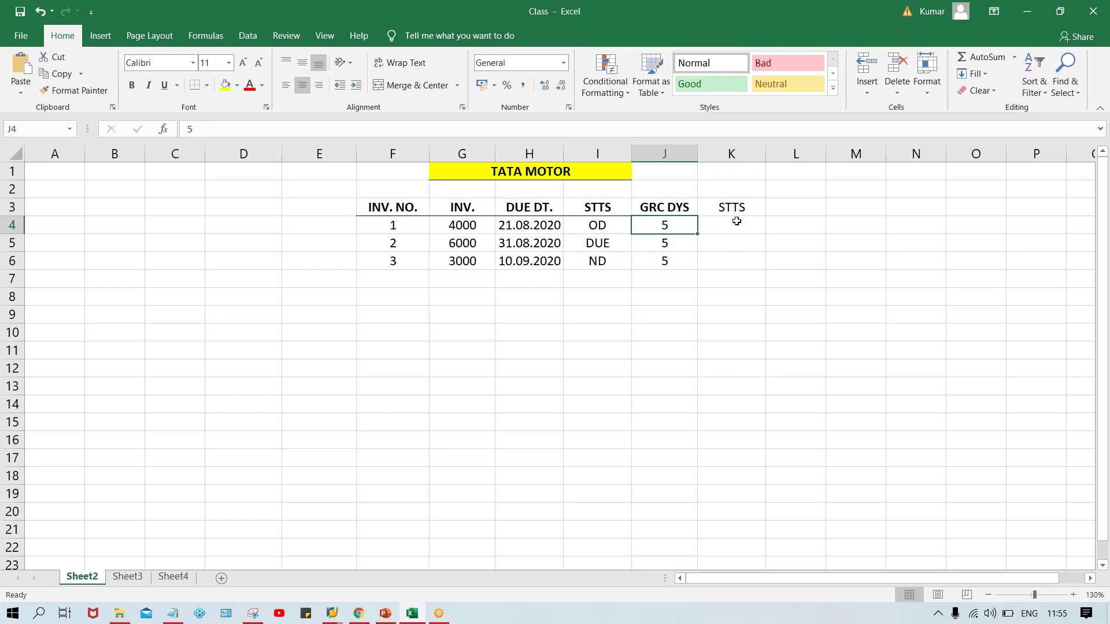
Make the STTS heading in K3 bold and enter 26.08.2020 for the 4000 invoice in K4
{"action": "left_click", "coordinate": [724, 207]}
{"action": "key", "text": "ctrl+b"}
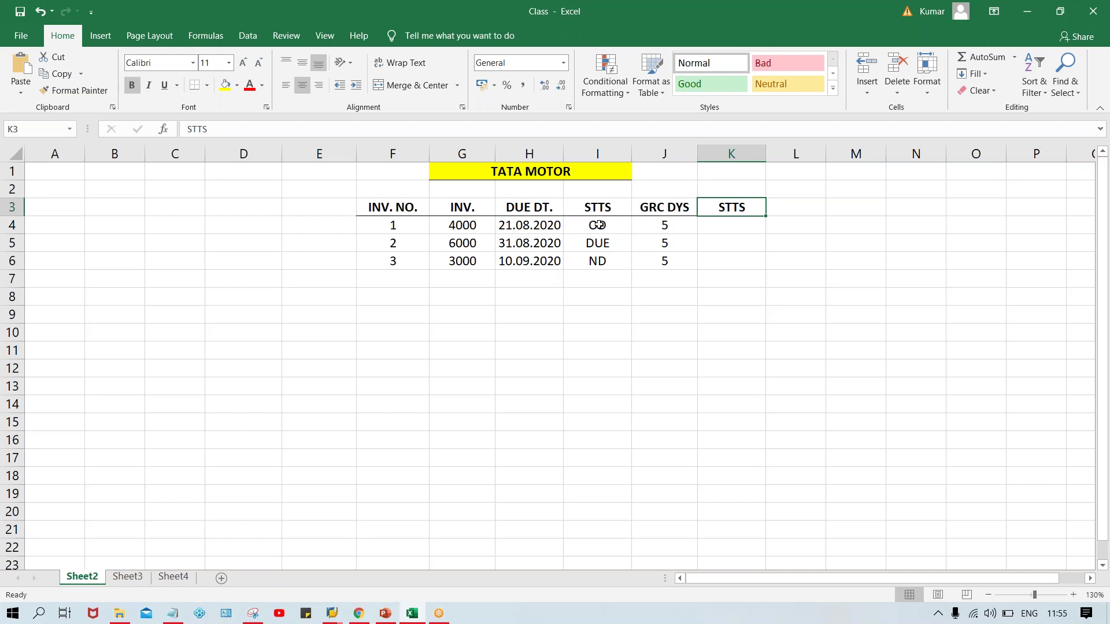
{"action": "left_click", "coordinate": [655, 227]}
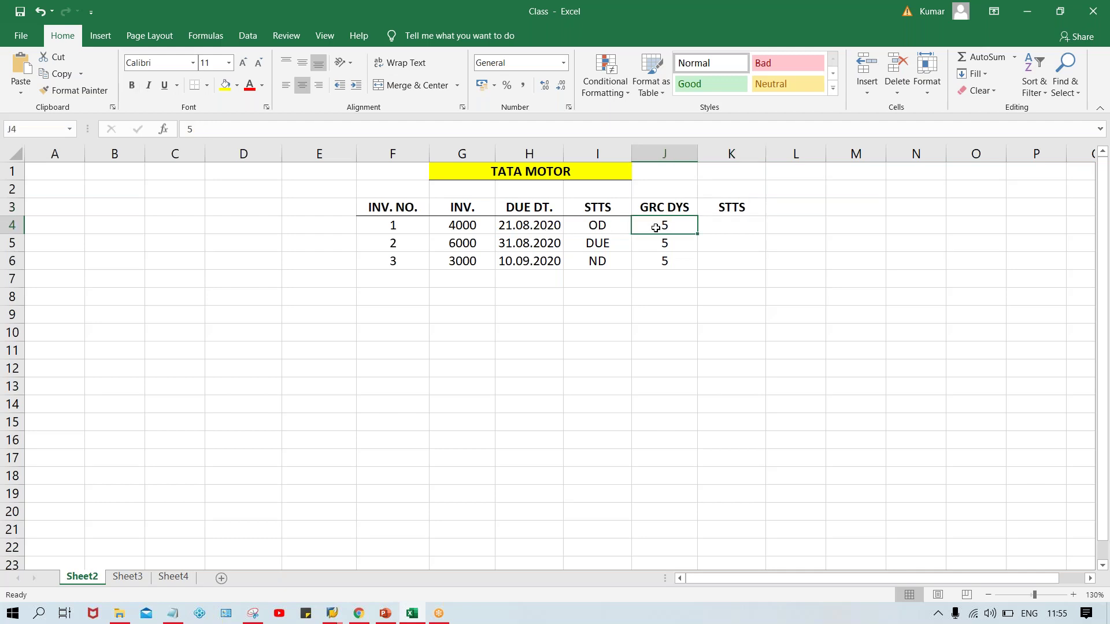
{"action": "left_click", "coordinate": [654, 239]}
{"action": "left_click", "coordinate": [667, 261]}
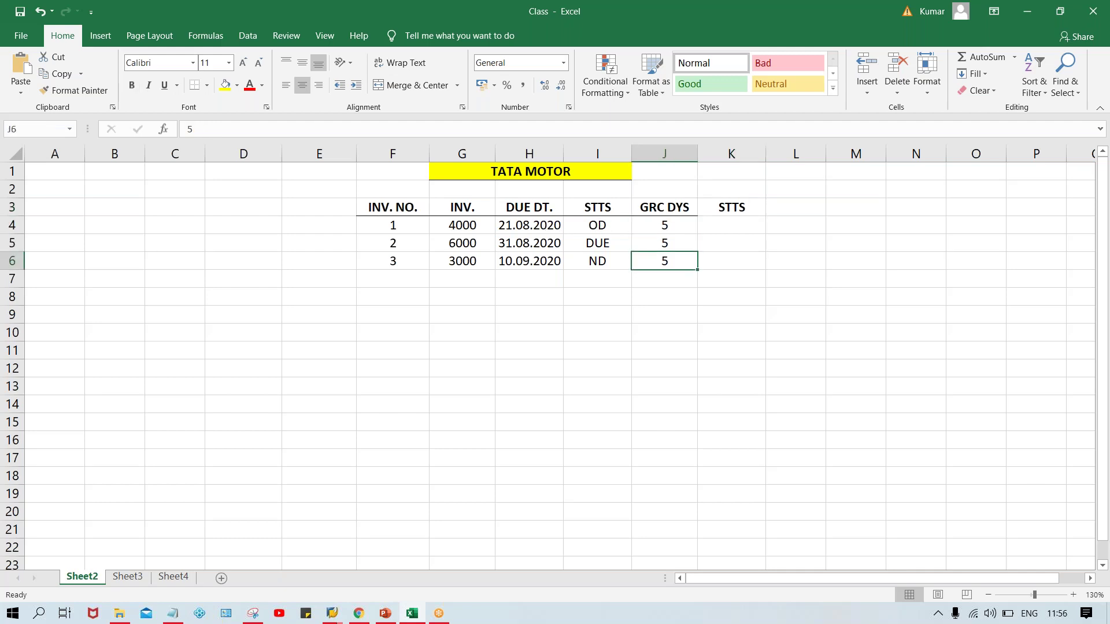
{"action": "left_click", "coordinate": [515, 226]}
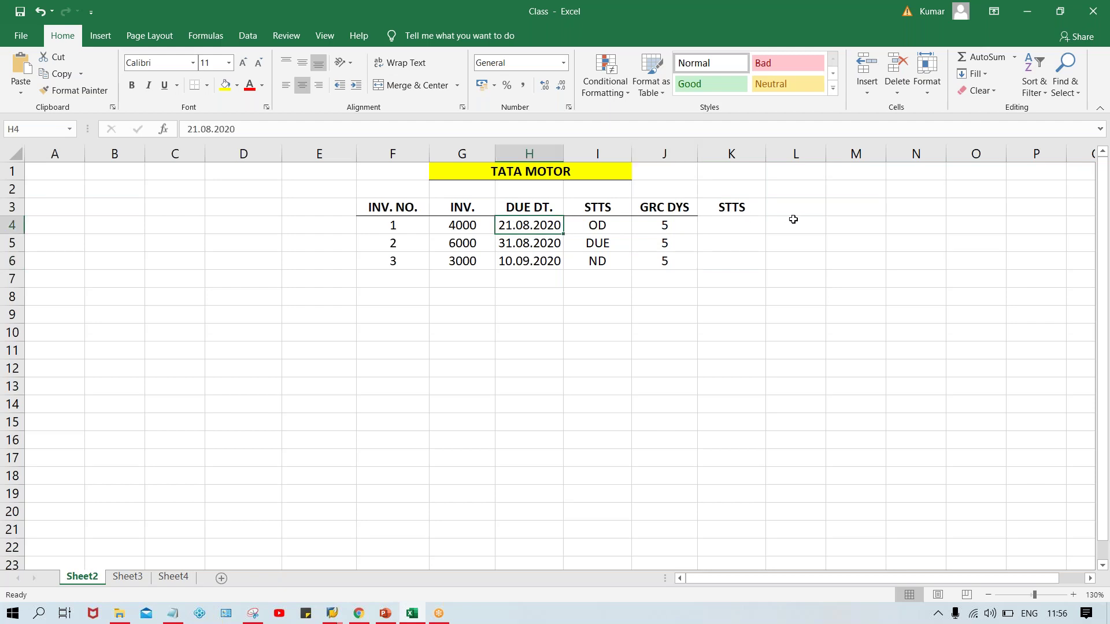
{"action": "left_click", "coordinate": [724, 225]}
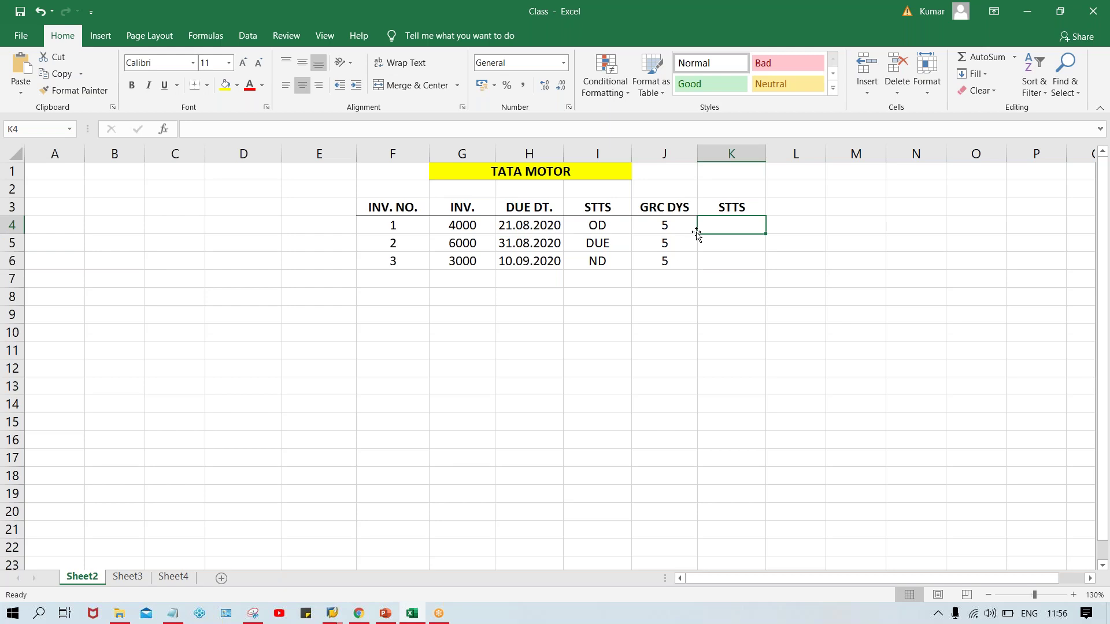
{"action": "type", "text": "26.08.2020"}
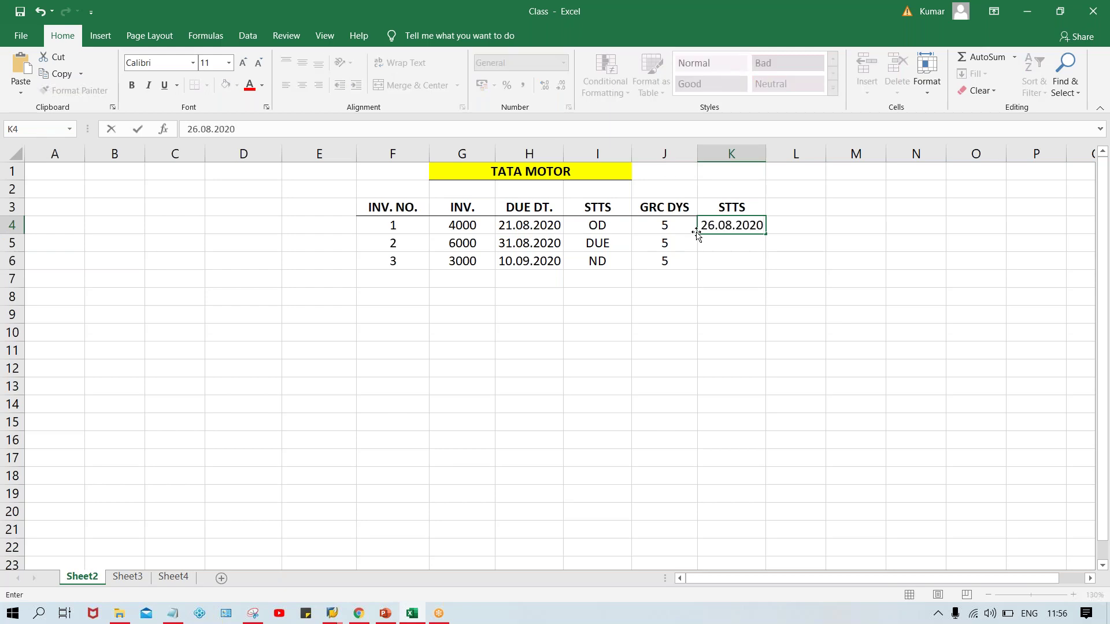
{"action": "key", "text": "Return"}
{"action": "left_click", "coordinate": [532, 225]}
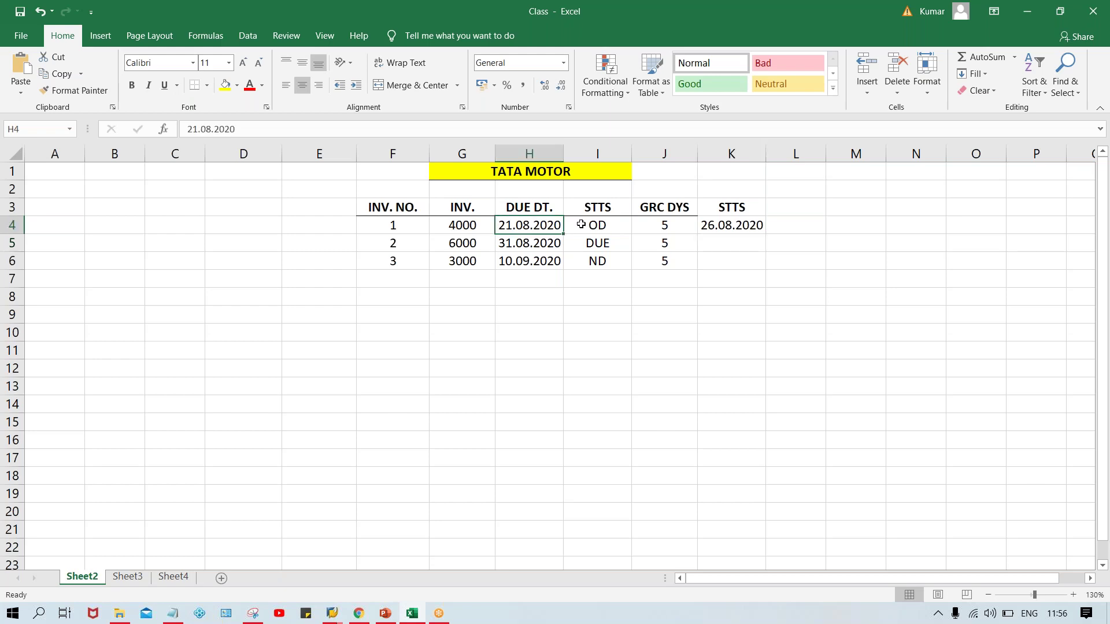
{"action": "left_click", "coordinate": [567, 225]}
{"action": "left_click", "coordinate": [724, 228]}
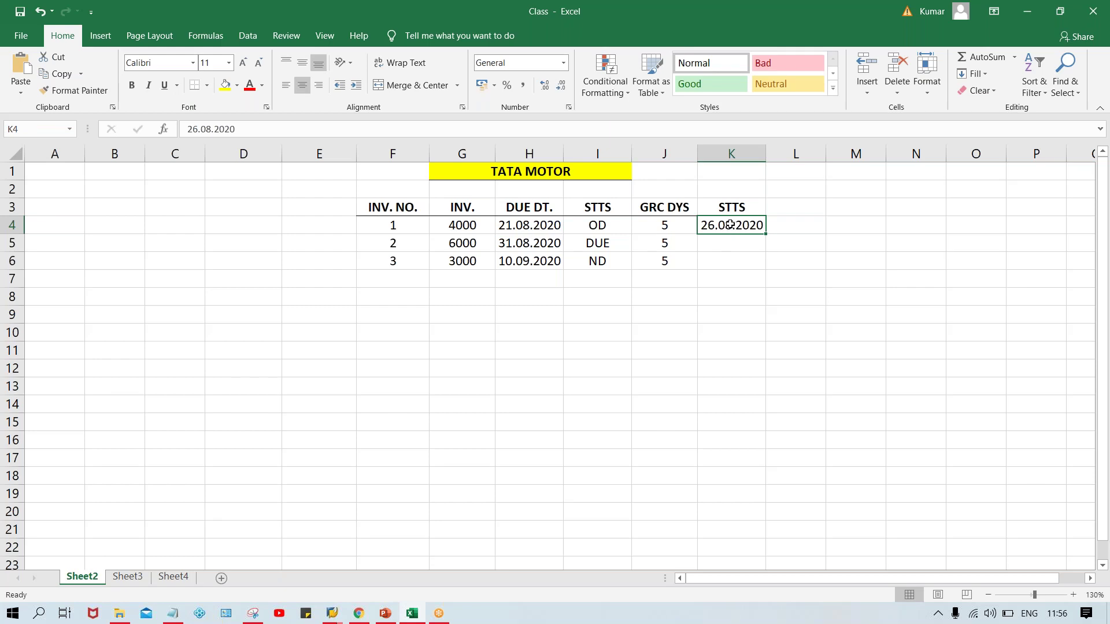
{"action": "left_click", "coordinate": [466, 226]}
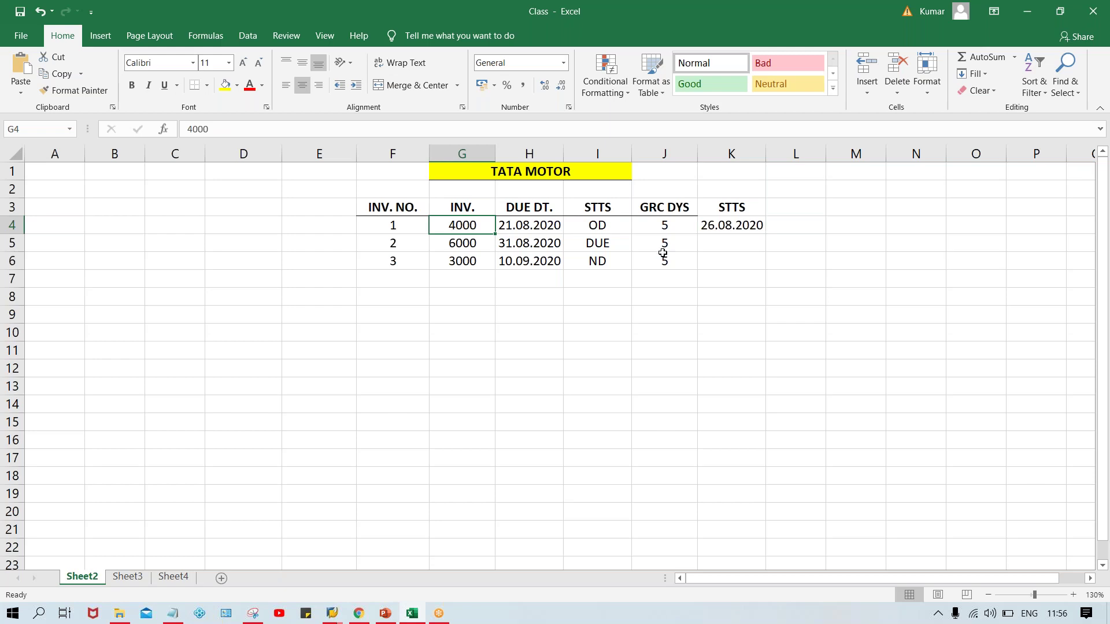
Enter 05.08.2020 in K5 under the second STTS heading for the 6000 invoice
{"action": "left_click", "coordinate": [602, 244]}
{"action": "left_click", "coordinate": [728, 243]}
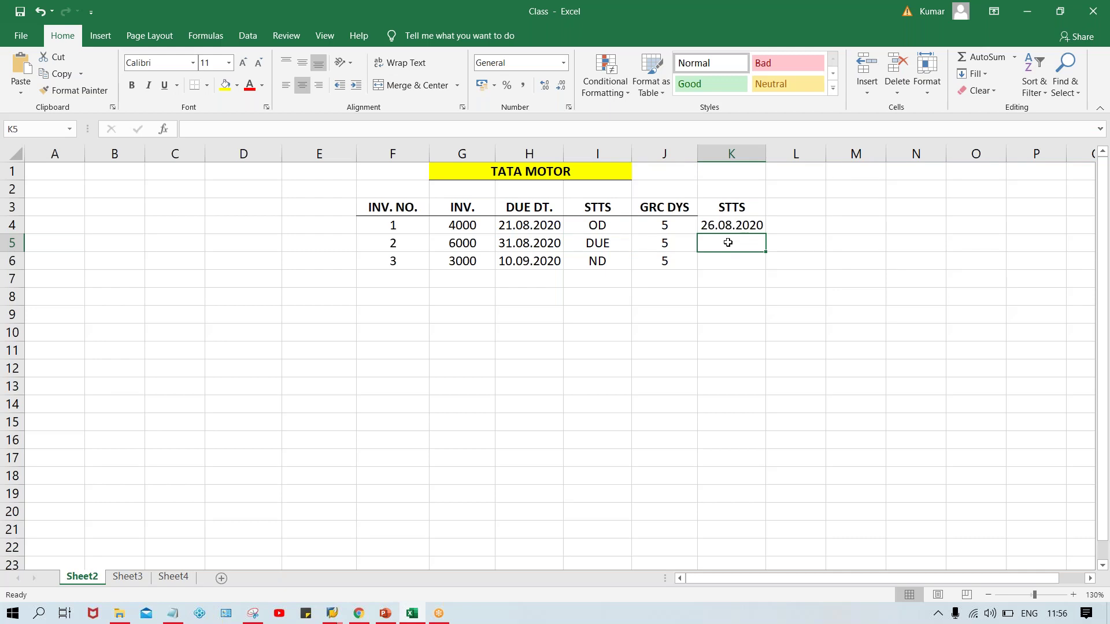
{"action": "type", "text": "05.0"}
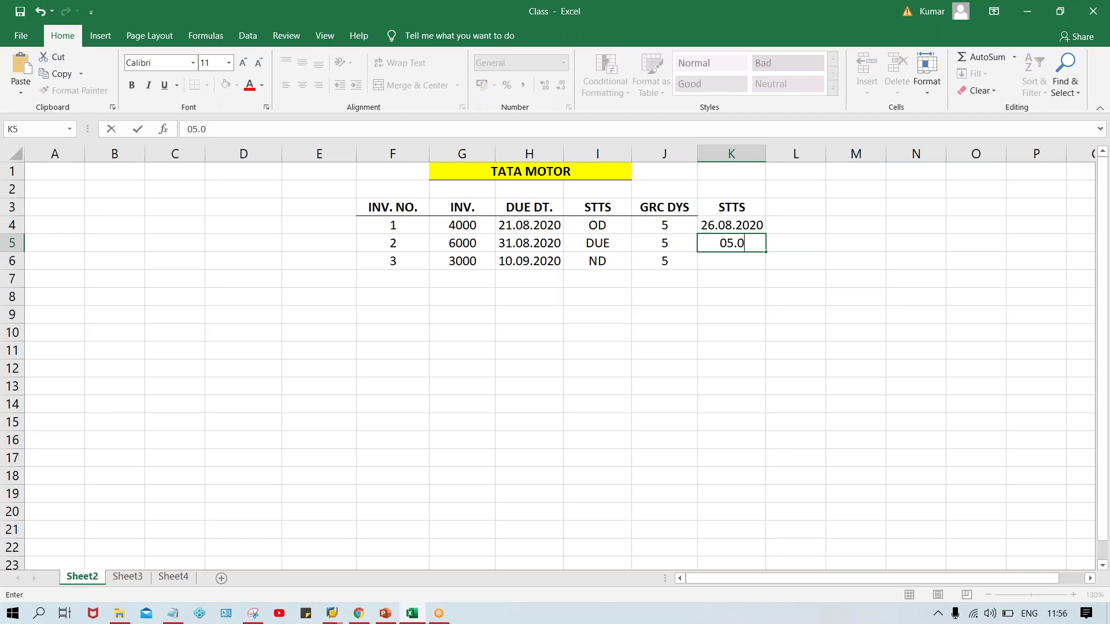
{"action": "type", "text": "8.2020"}
{"action": "key", "text": "Return"}
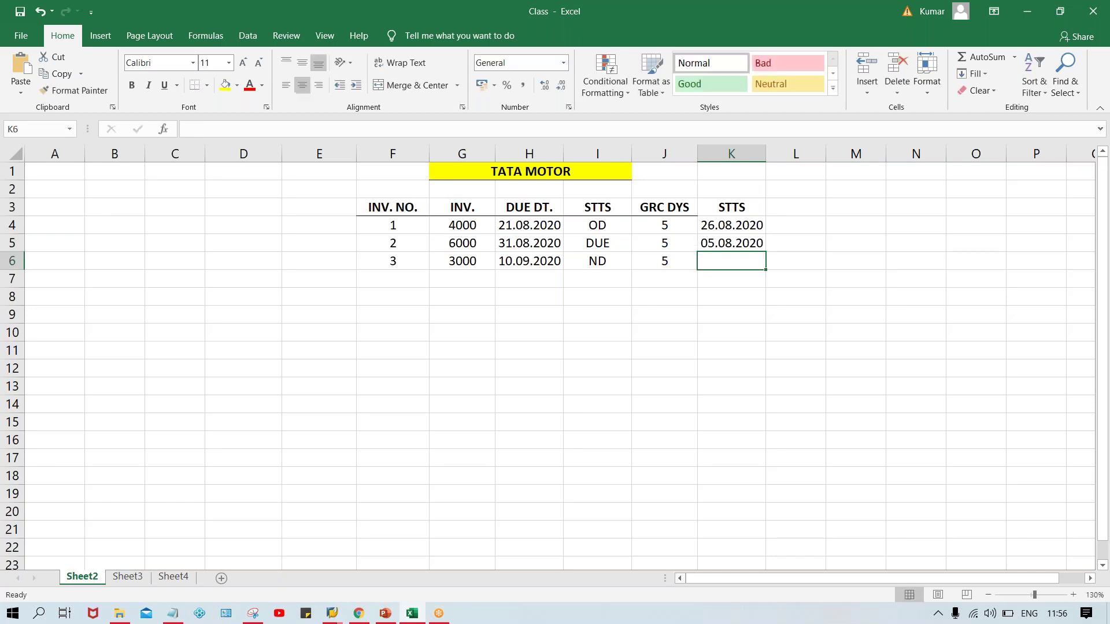
{"action": "left_click", "coordinate": [723, 246]}
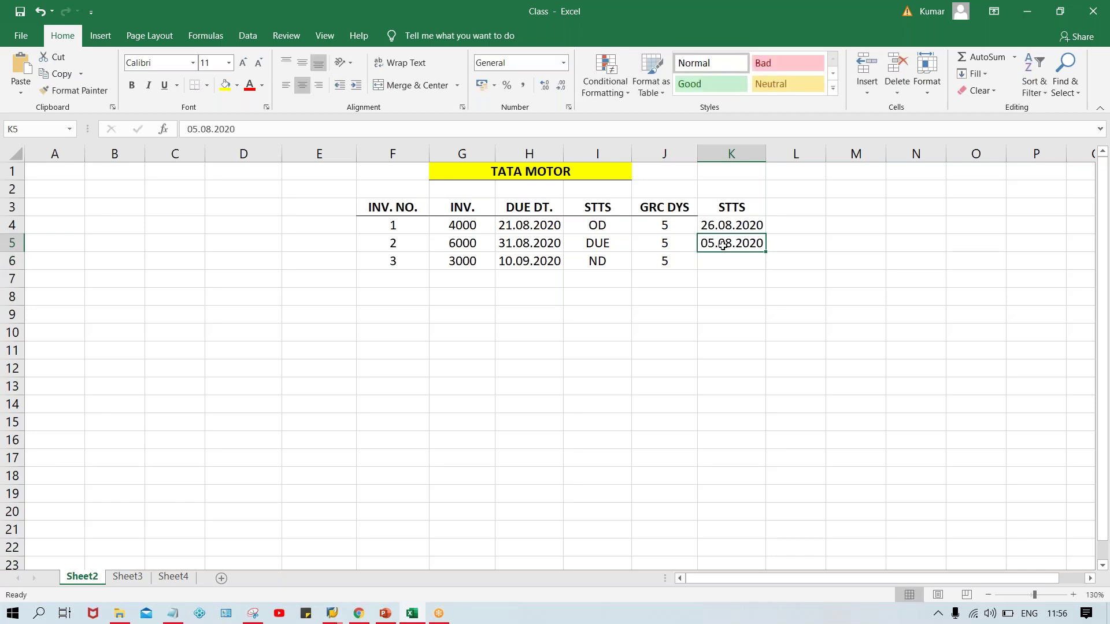
Enter 15.09.2020 in K6 for the 3000 invoice
{"action": "left_click", "coordinate": [514, 259]}
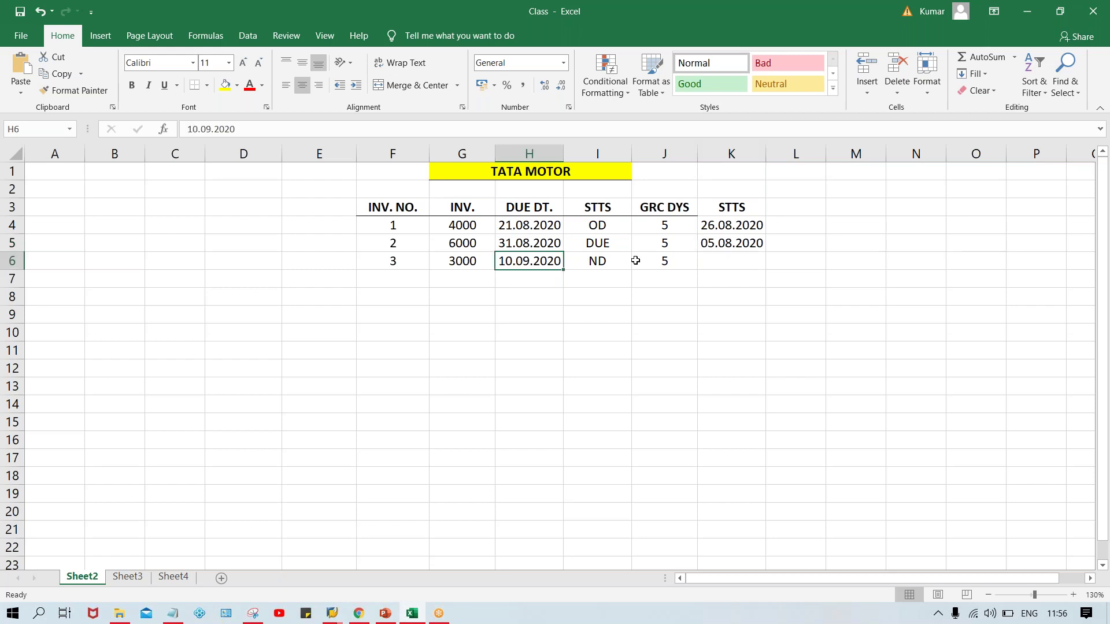
{"action": "left_click", "coordinate": [727, 265]}
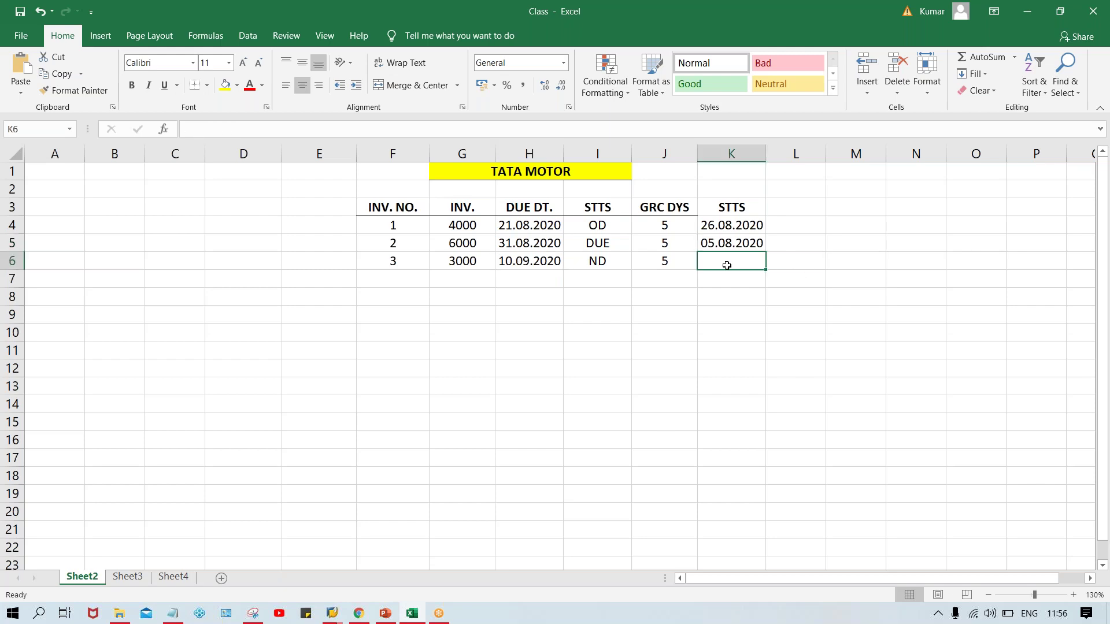
{"action": "type", "text": "15.0"}
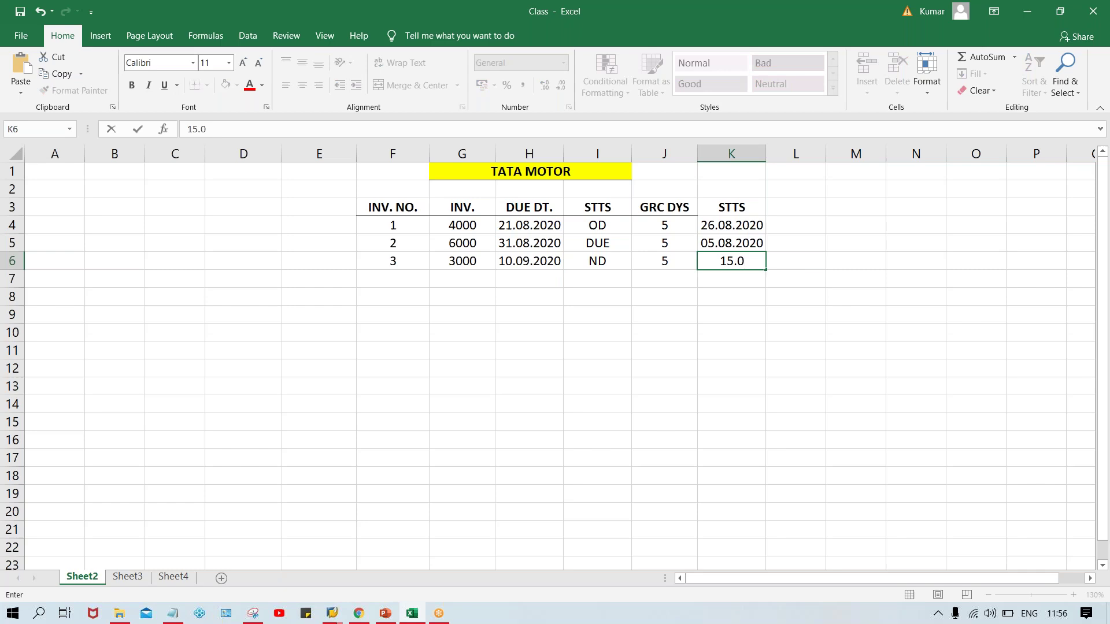
{"action": "type", "text": "9.2020"}
{"action": "key", "text": "Return"}
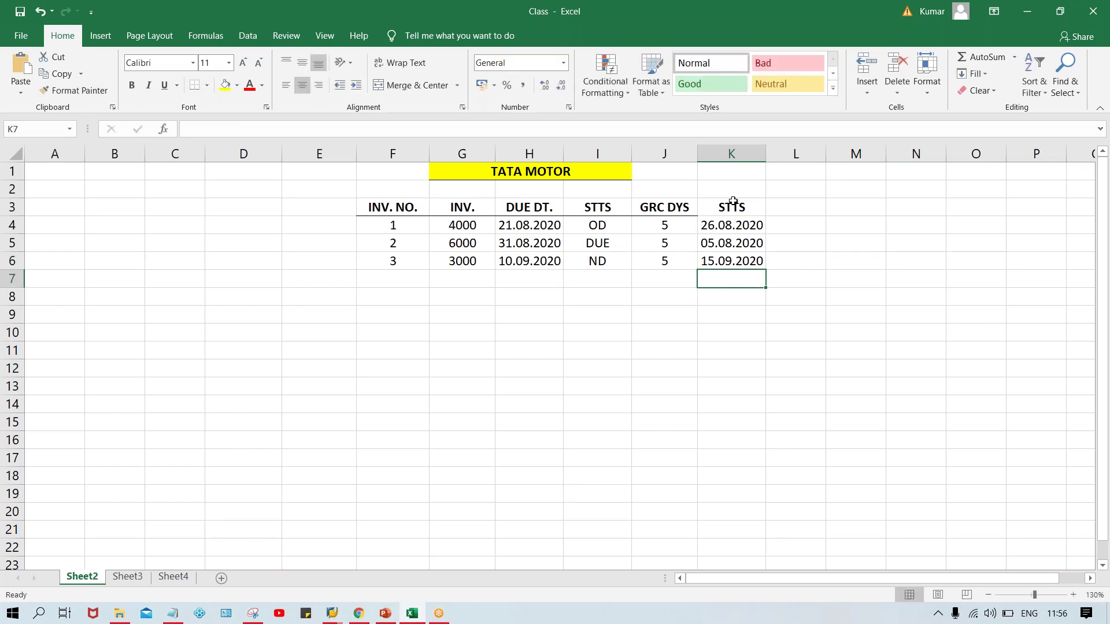
Add a bottom border to the STTS heading in cell K3
{"action": "left_click", "coordinate": [734, 200]}
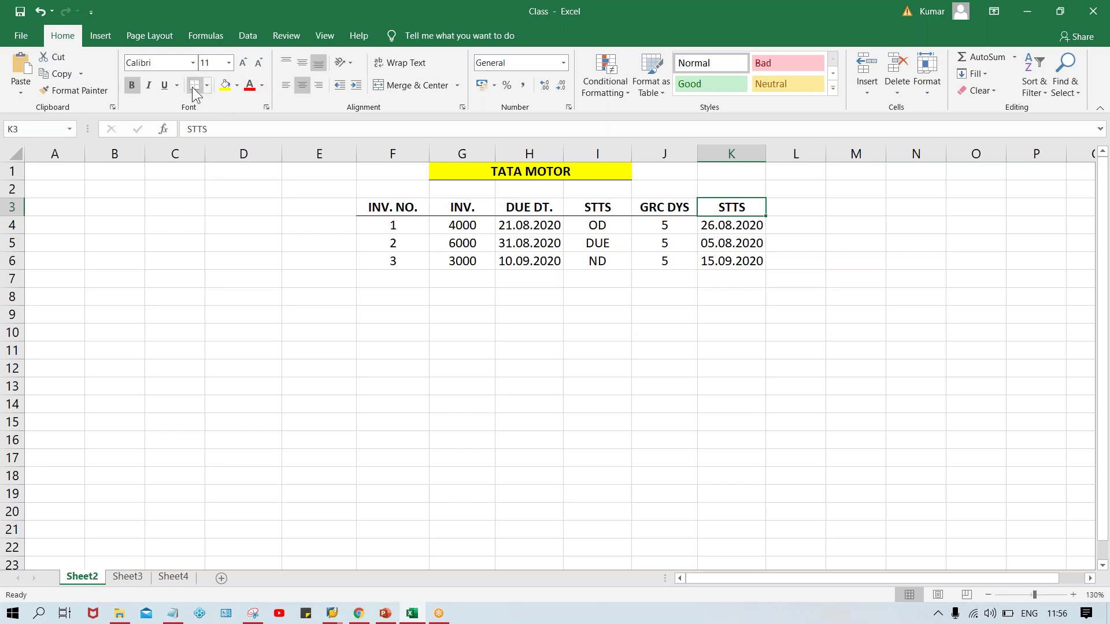
{"action": "left_click", "coordinate": [649, 418]}
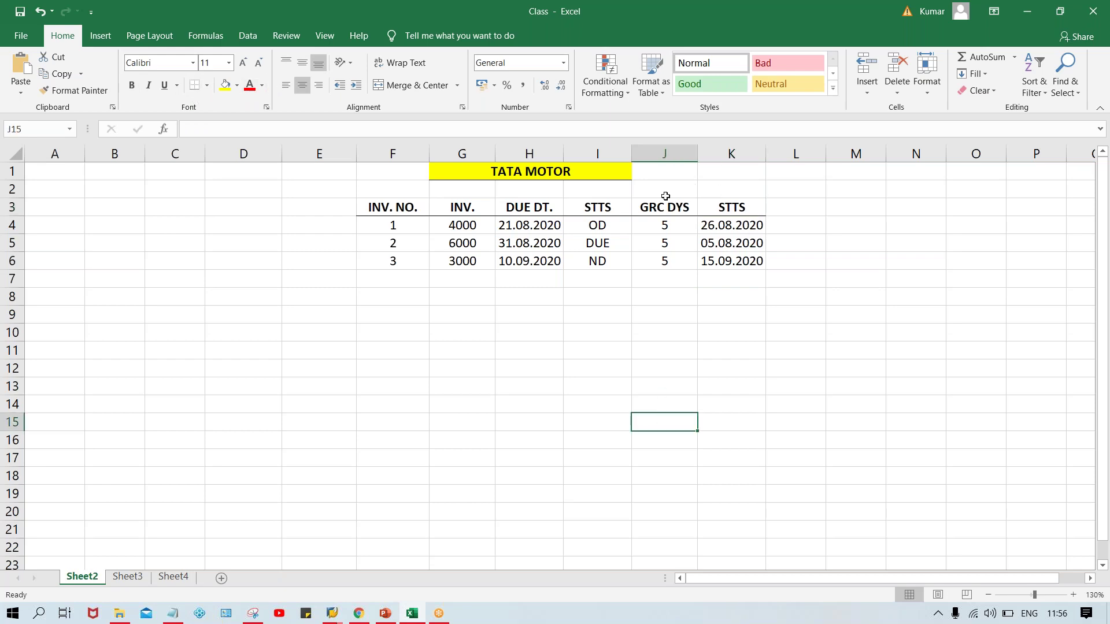
Move the invoice table from F3:K6 to start at cell E3 and slightly widen column J
{"action": "left_click_drag", "start_coordinate": [659, 226], "coordinate": [669, 252]}
{"action": "left_click_drag", "start_coordinate": [377, 211], "coordinate": [729, 246]}
{"action": "left_click", "coordinate": [728, 244]}
{"action": "left_click_drag", "start_coordinate": [397, 206], "coordinate": [737, 259]}
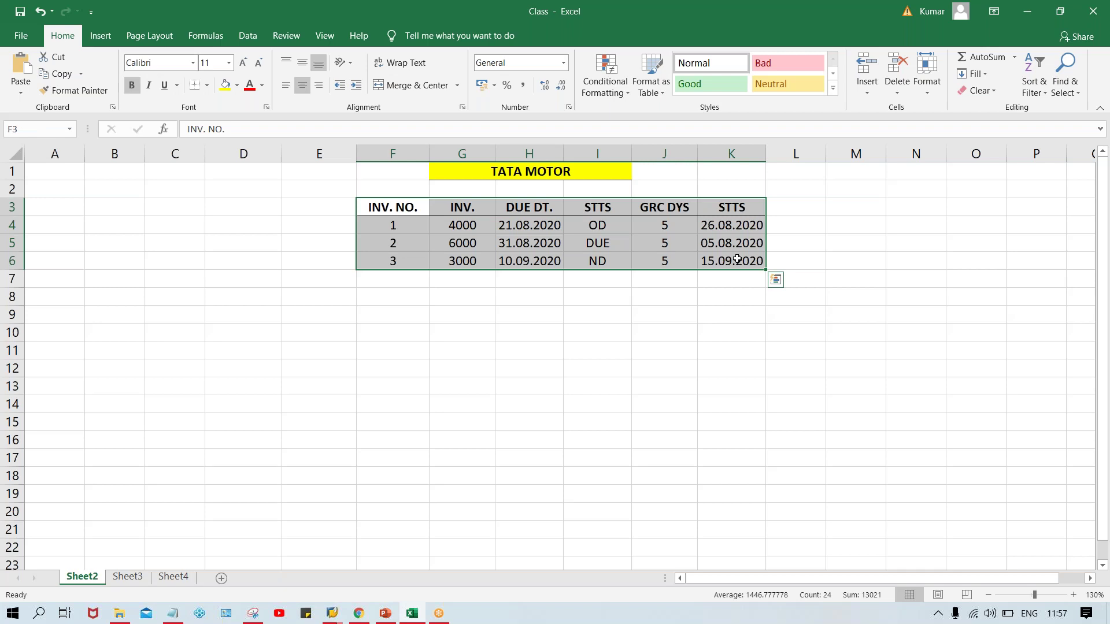
{"action": "key", "text": "ctrl+c"}
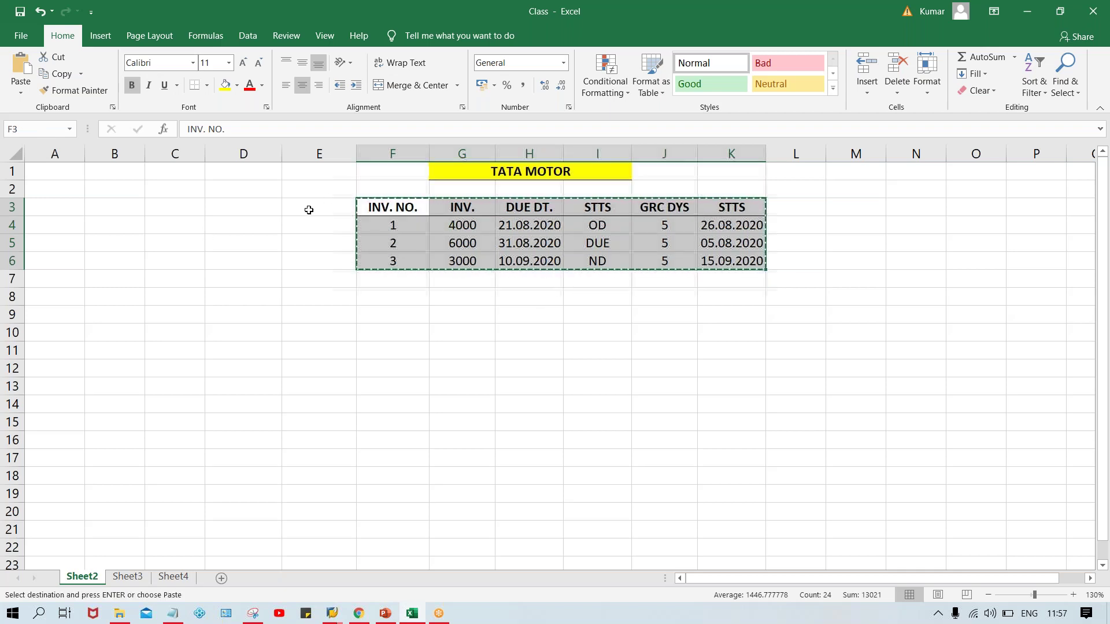
{"action": "left_click", "coordinate": [308, 210]}
{"action": "key", "text": "Return"}
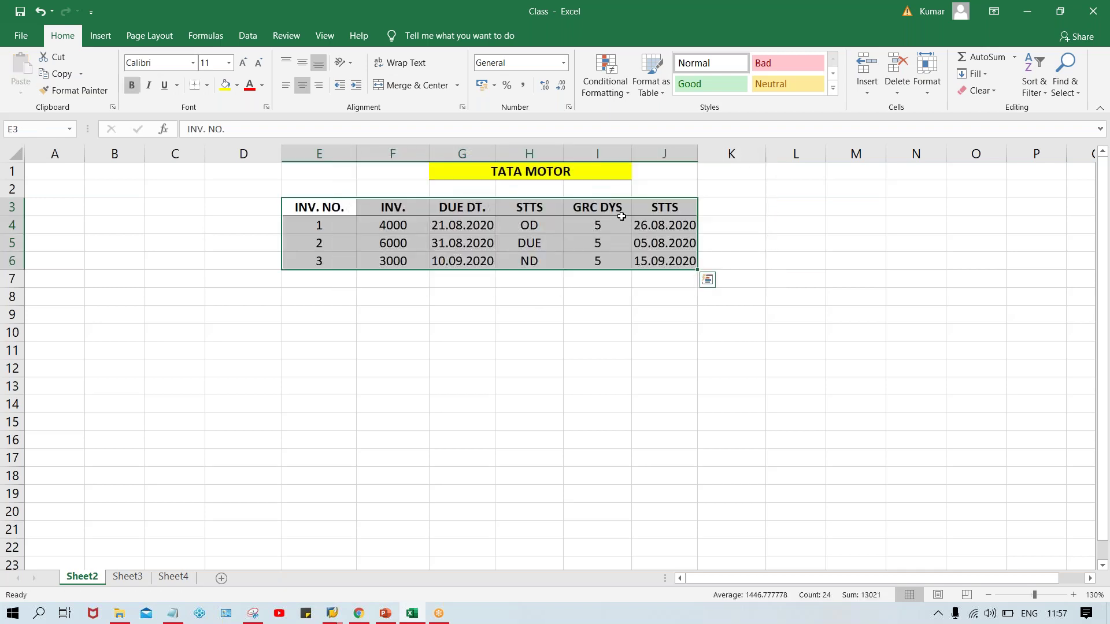
{"action": "left_click", "coordinate": [670, 239]}
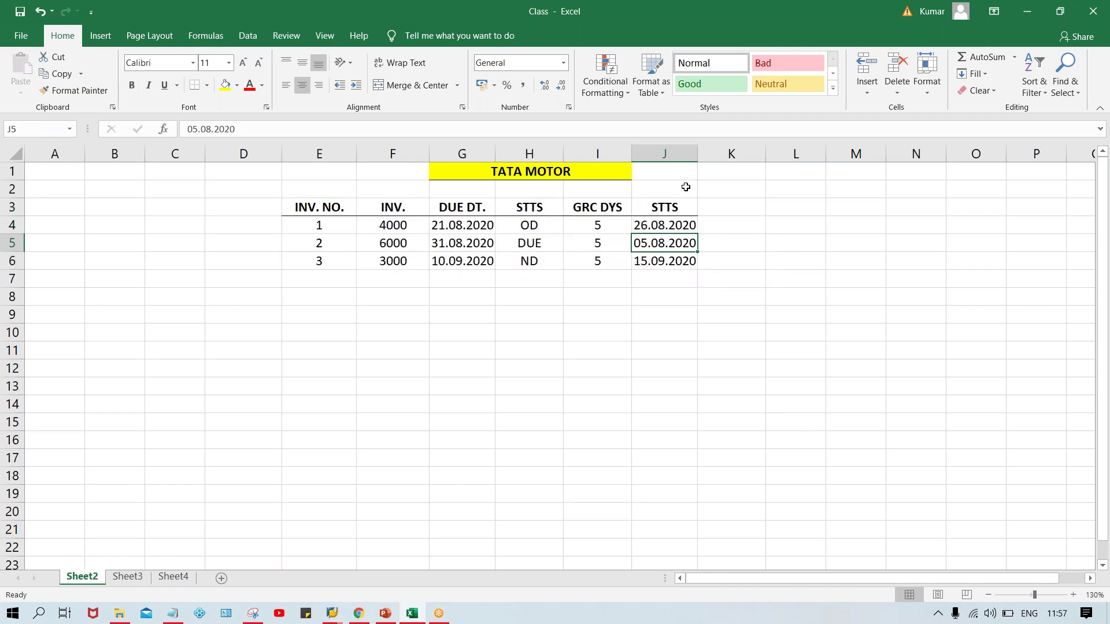
{"action": "left_click_drag", "start_coordinate": [698, 155], "coordinate": [700, 158]}
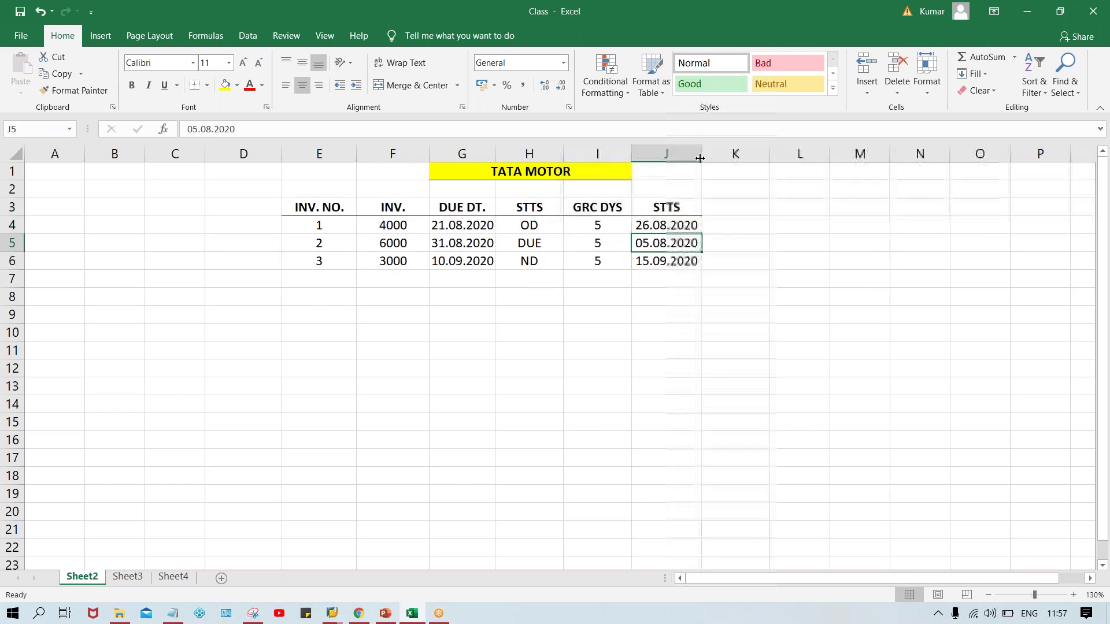
{"action": "left_click", "coordinate": [677, 212]}
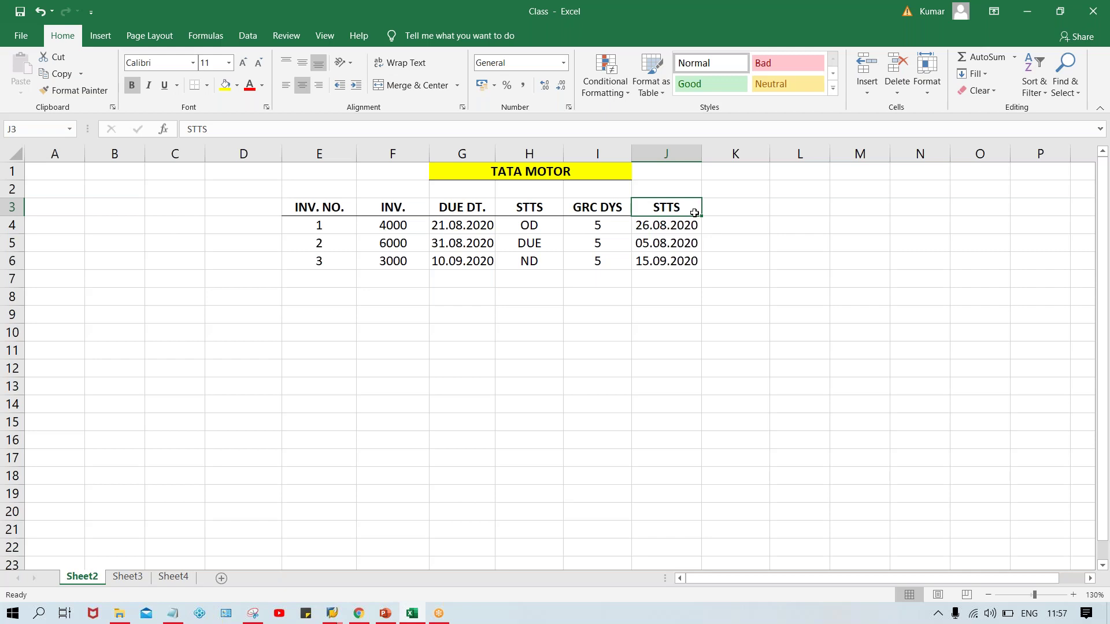
{"action": "left_click", "coordinate": [663, 227]}
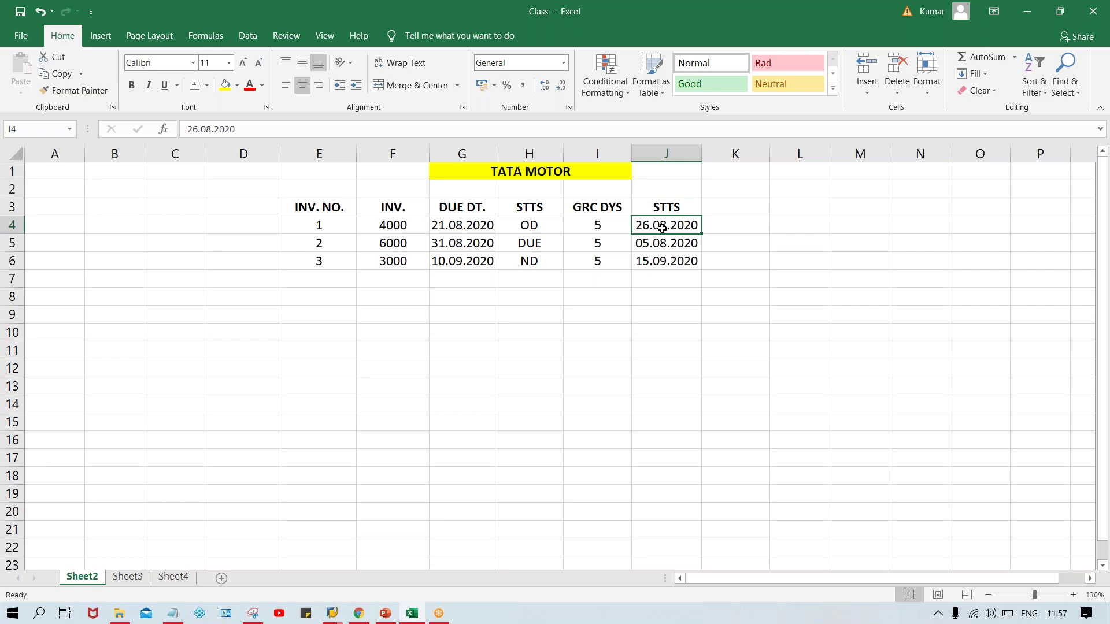
{"action": "left_click_drag", "start_coordinate": [304, 228], "coordinate": [676, 231]}
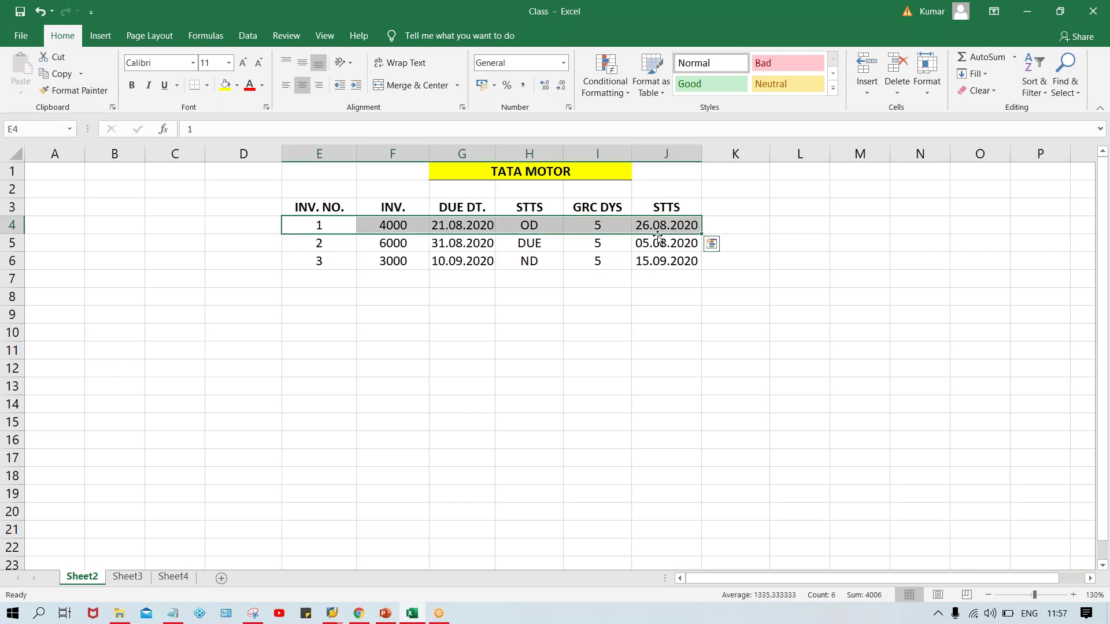
{"action": "left_click", "coordinate": [556, 316]}
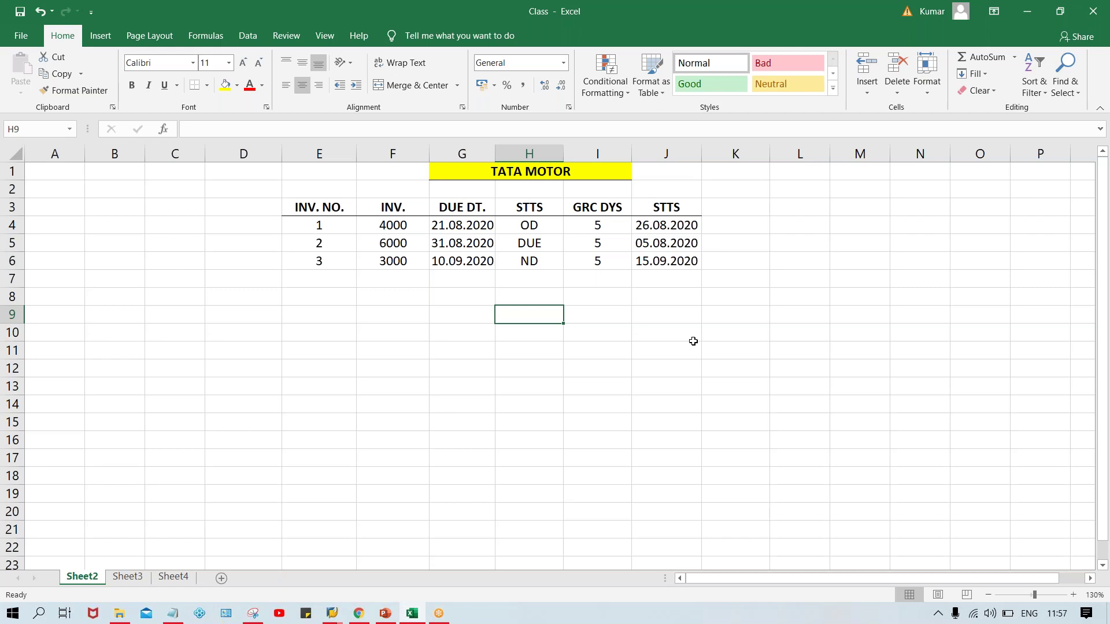
Enter 31.08.2020 in K3 beside the last STTS heading and give the cell a bottom border
{"action": "left_click", "coordinate": [731, 211]}
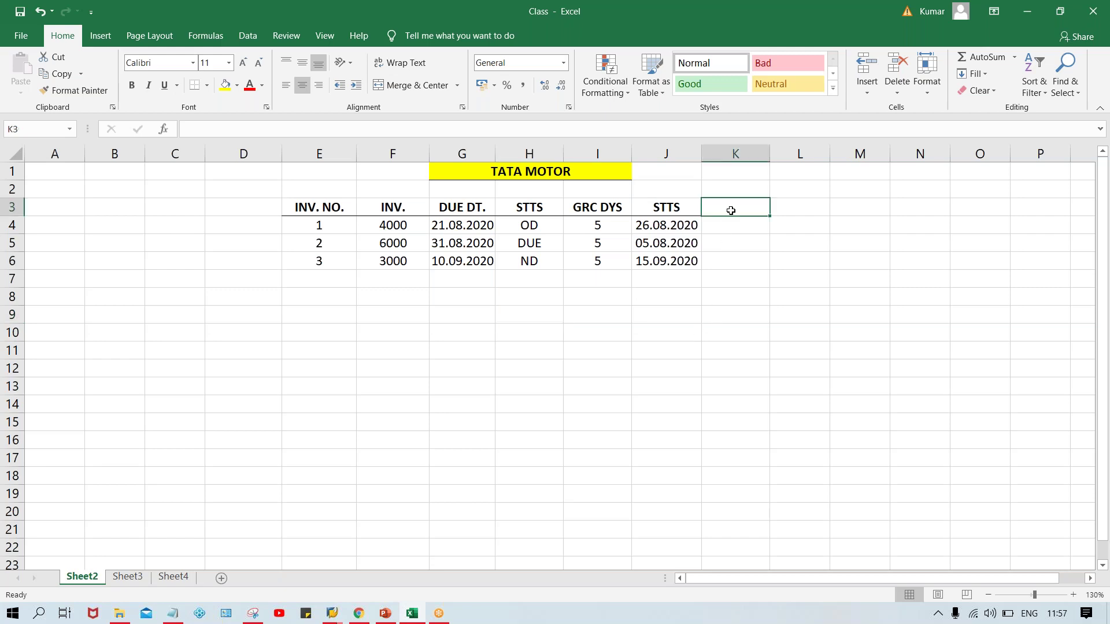
{"action": "type", "text": "31.08.2020"}
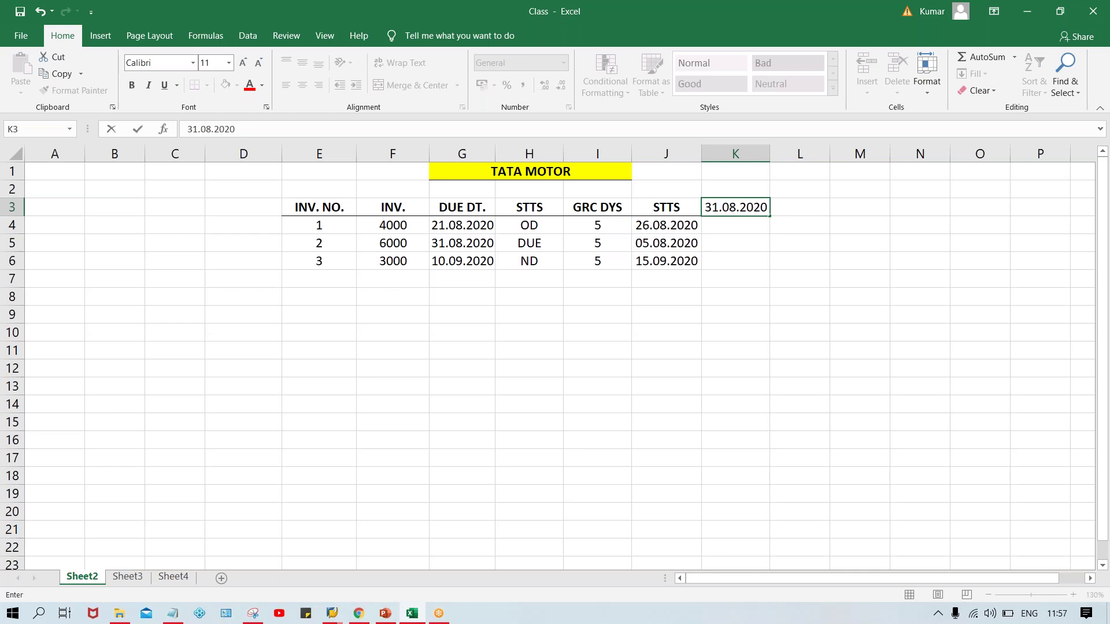
{"action": "key", "text": "Return"}
{"action": "left_click", "coordinate": [752, 207]}
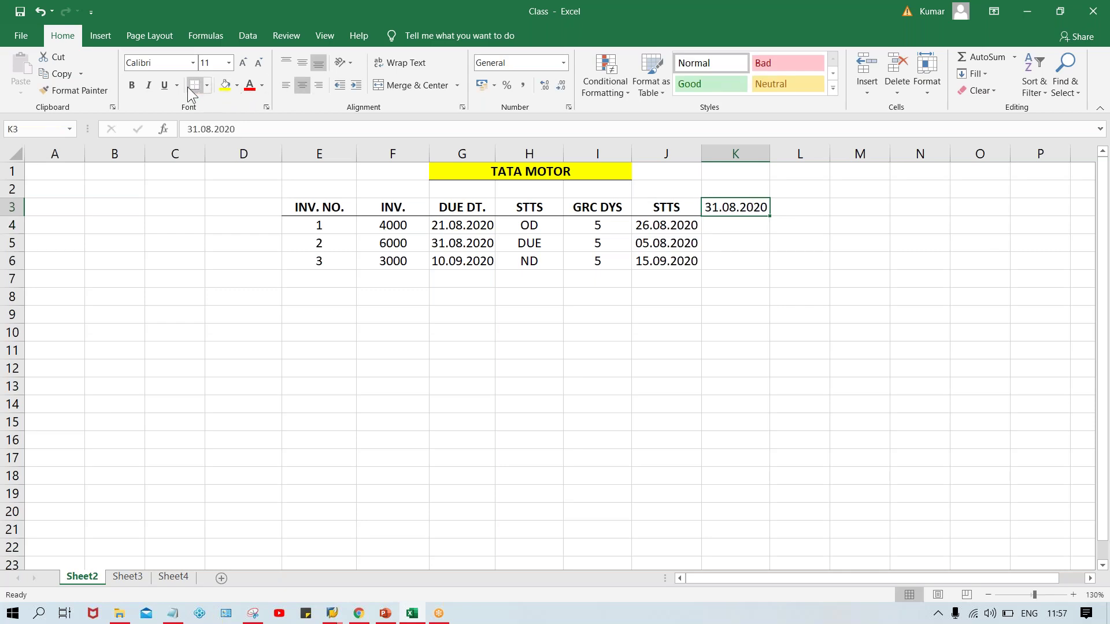
{"action": "left_click", "coordinate": [732, 232]}
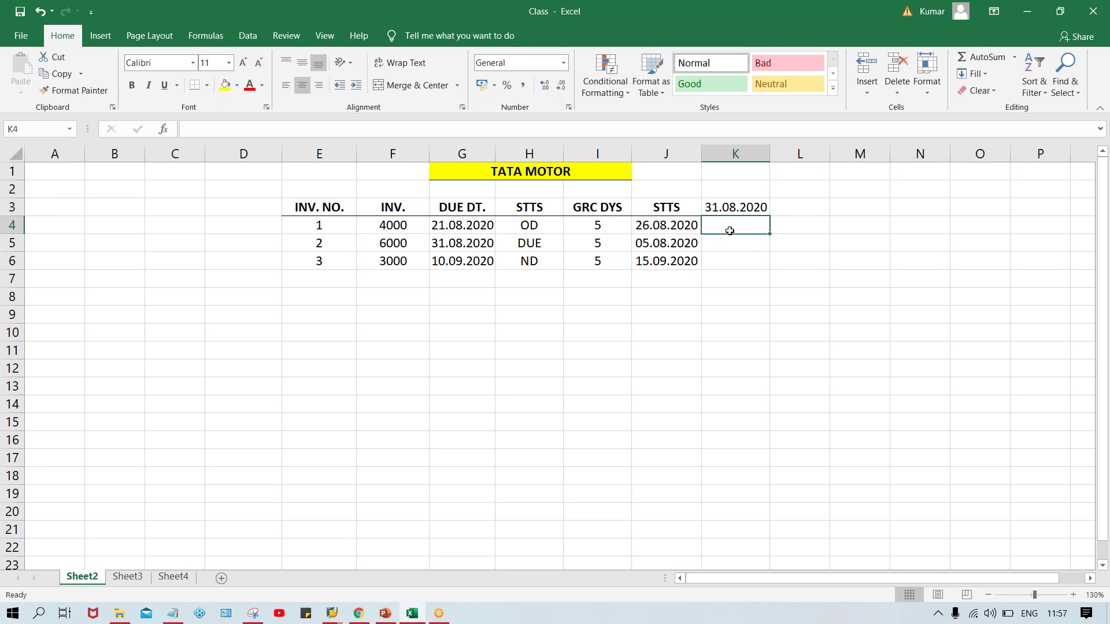
Move the invoice table from E3:K6 so that it starts at cell C3
{"action": "left_click_drag", "start_coordinate": [308, 206], "coordinate": [760, 259]}
{"action": "key", "text": "ctrl+c"}
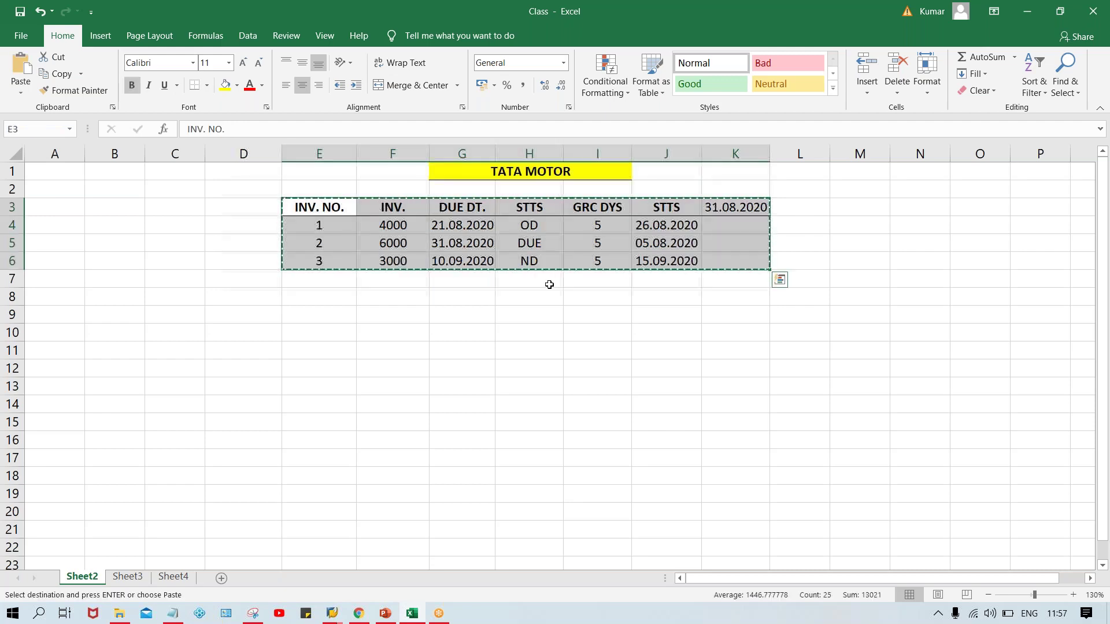
{"action": "left_click", "coordinate": [170, 207]}
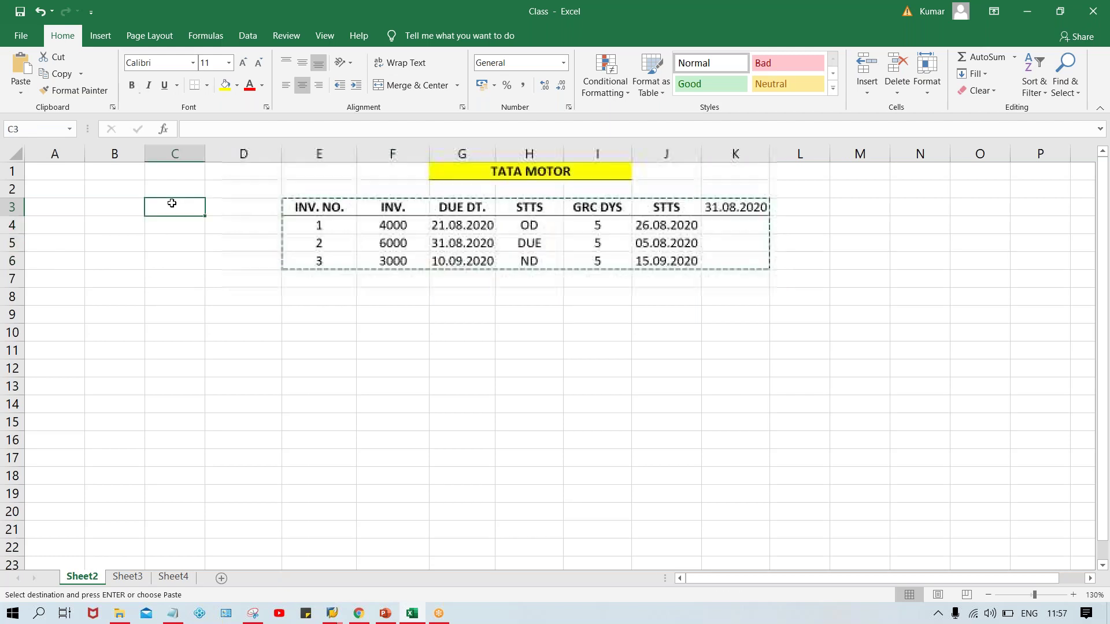
{"action": "key", "text": "ctrl+v"}
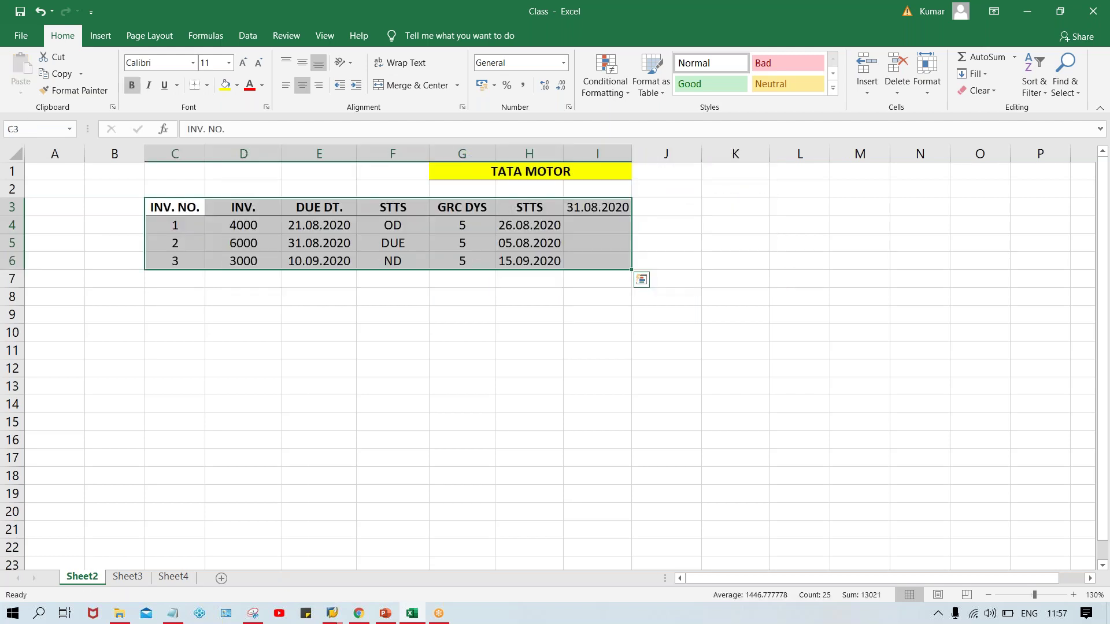
{"action": "left_click", "coordinate": [536, 400]}
Copy the date 31.08.2020 from I3 up to I2 and clear the contents of I3
{"action": "left_click", "coordinate": [614, 207]}
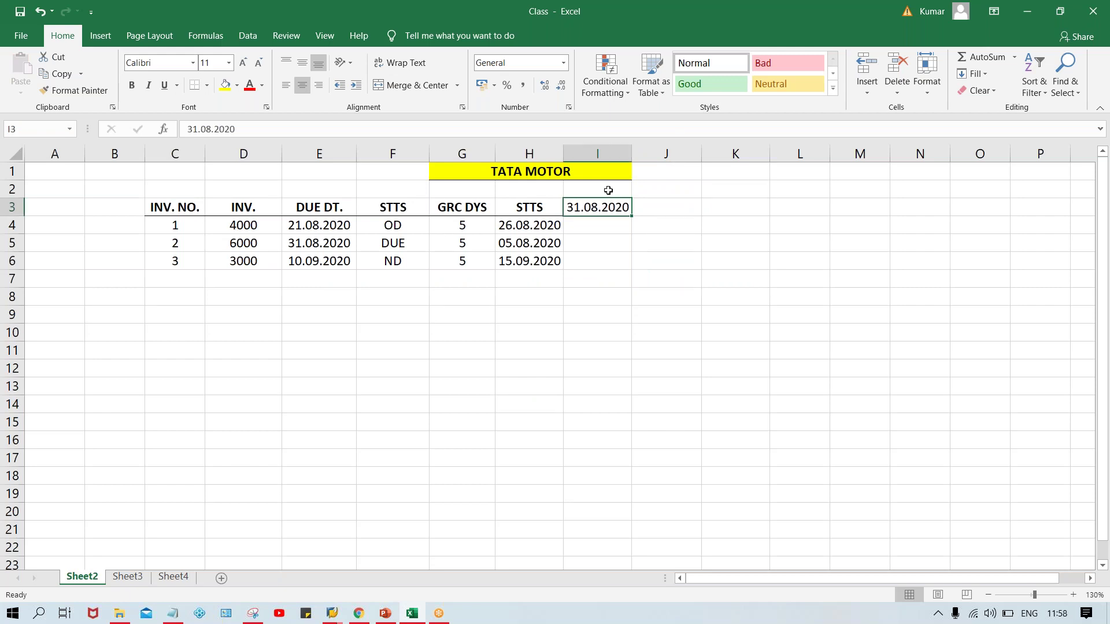
{"action": "left_click", "coordinate": [609, 190]}
{"action": "left_click", "coordinate": [595, 207]}
{"action": "key", "text": "ctrl+c"}
{"action": "left_click", "coordinate": [590, 191]}
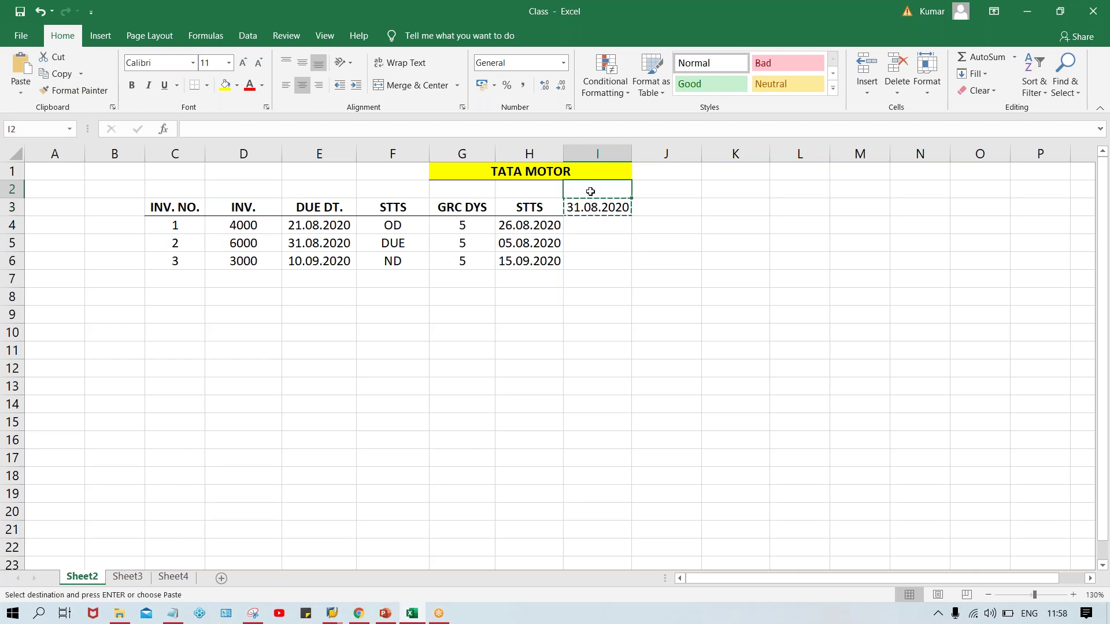
{"action": "key", "text": "Return"}
{"action": "left_click", "coordinate": [590, 207]}
{"action": "key", "text": "ctrl+c"}
{"action": "key", "text": "ctrl+v"}
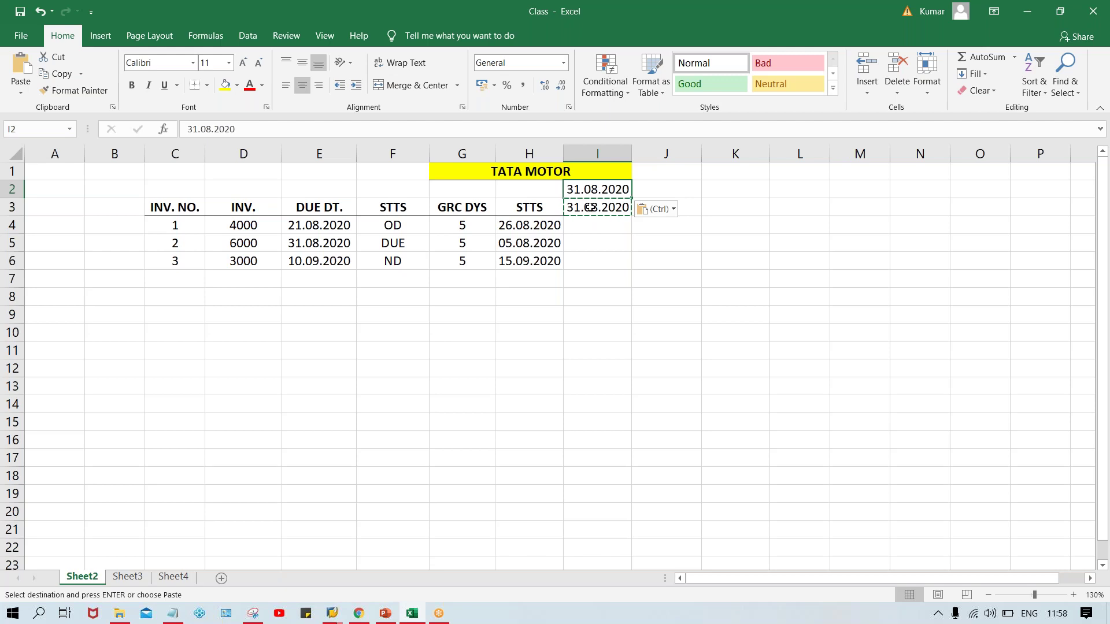
{"action": "key", "text": "Delete"}
{"action": "left_click", "coordinate": [612, 247]}
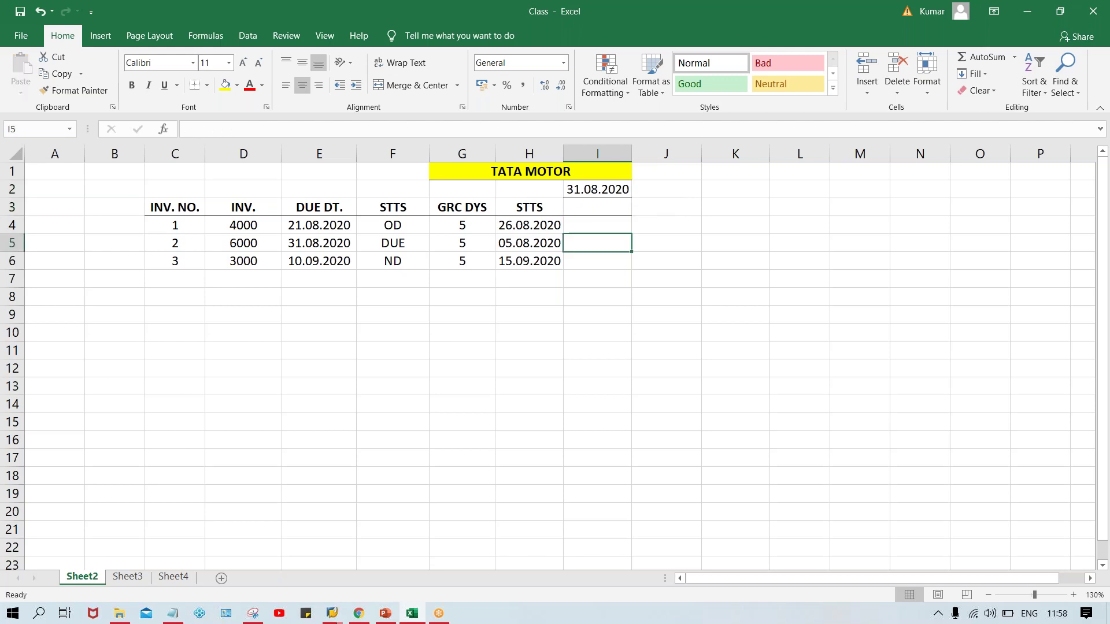
Enter SELC. in I4 as the selection status of invoice 1 for the 31.08.2020 run
{"action": "left_click", "coordinate": [597, 212]}
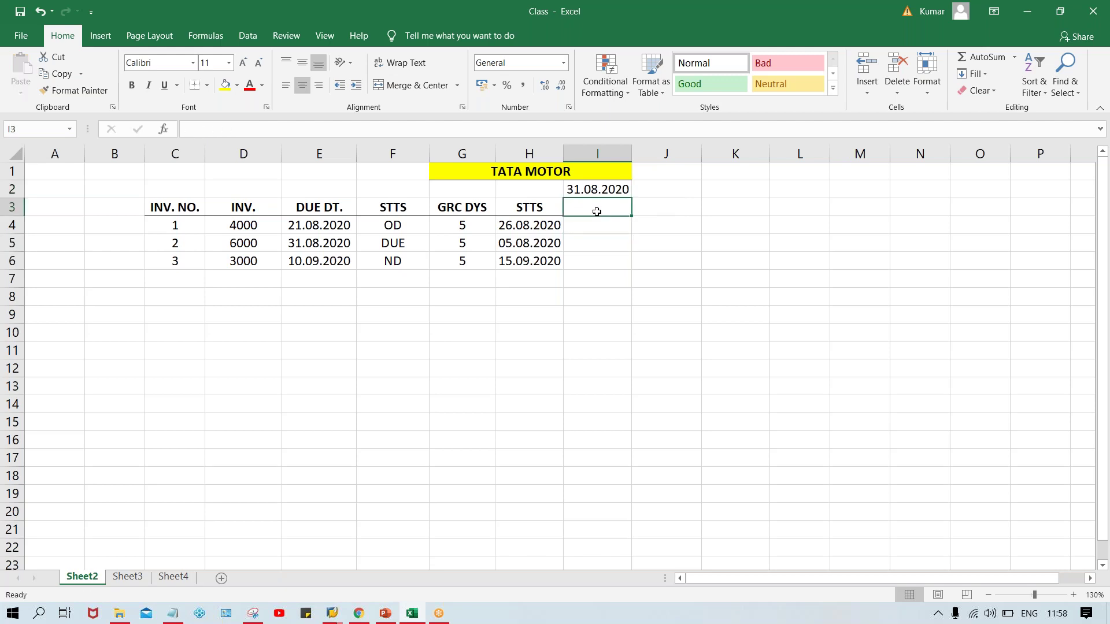
{"action": "left_click", "coordinate": [584, 228]}
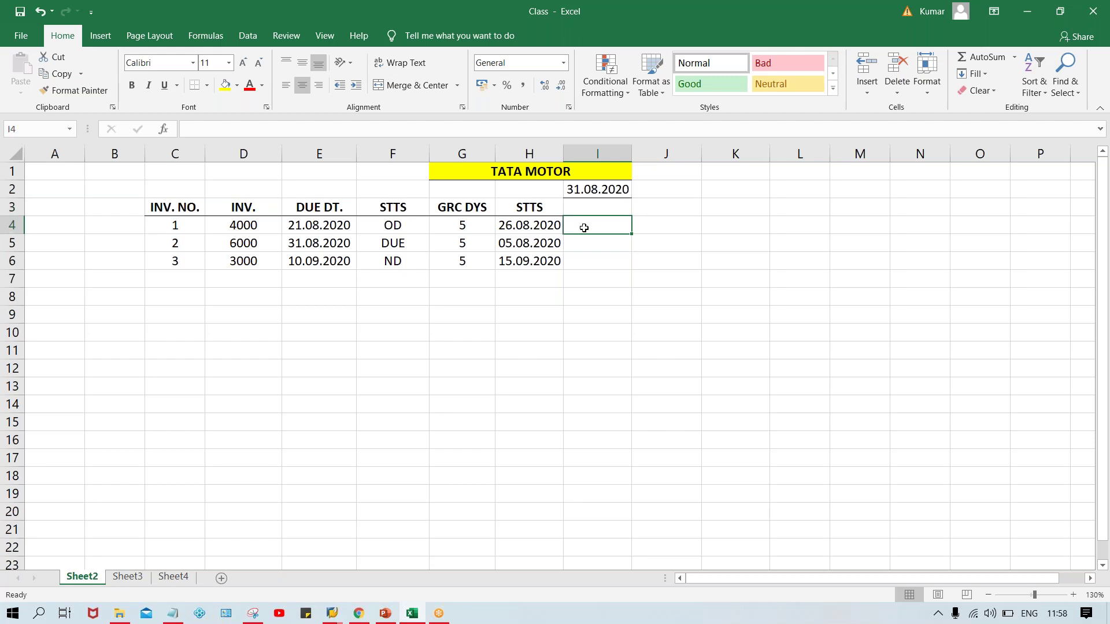
{"action": "type", "text": "SEL"}
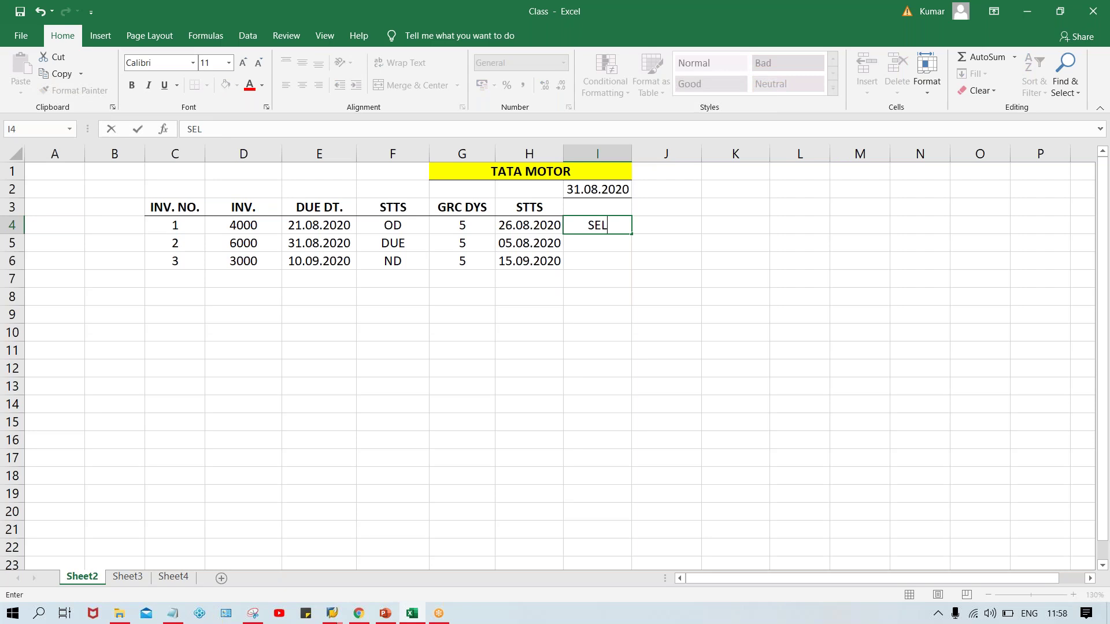
{"action": "type", "text": "C."}
{"action": "key", "text": "Return"}
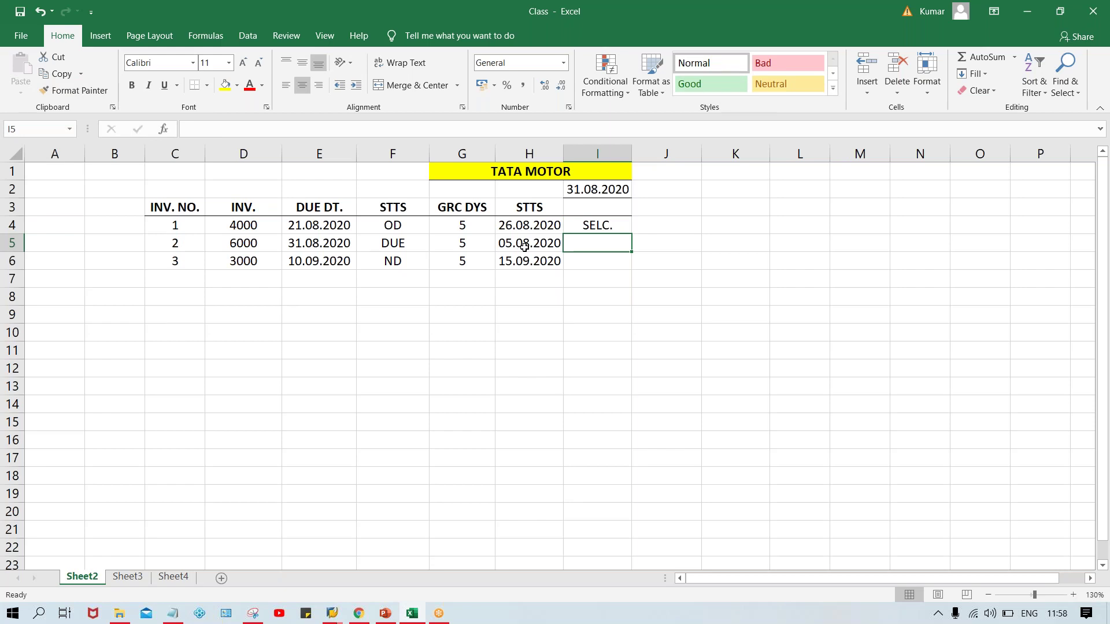
Enter NOT SELC. in I5 and I6 as the selection status of invoices 2 and 3
{"action": "type", "text": "N"}
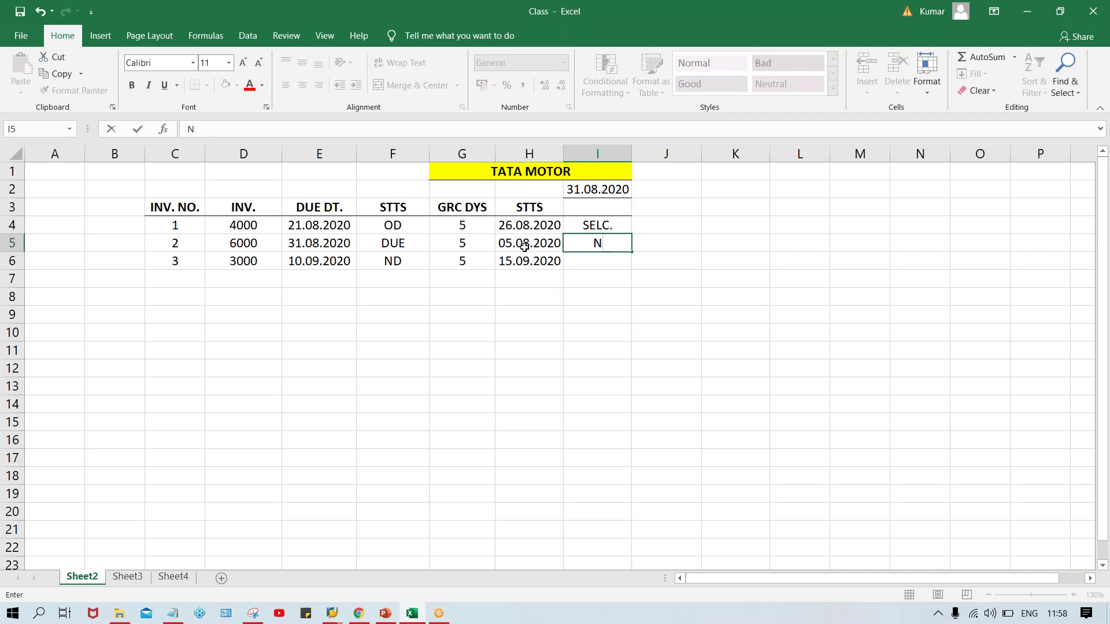
{"action": "type", "text": "OT SEC"}
{"action": "key", "text": "BackSpace"}
{"action": "type", "text": "LC."}
{"action": "key", "text": "Return"}
{"action": "type", "text": "N"}
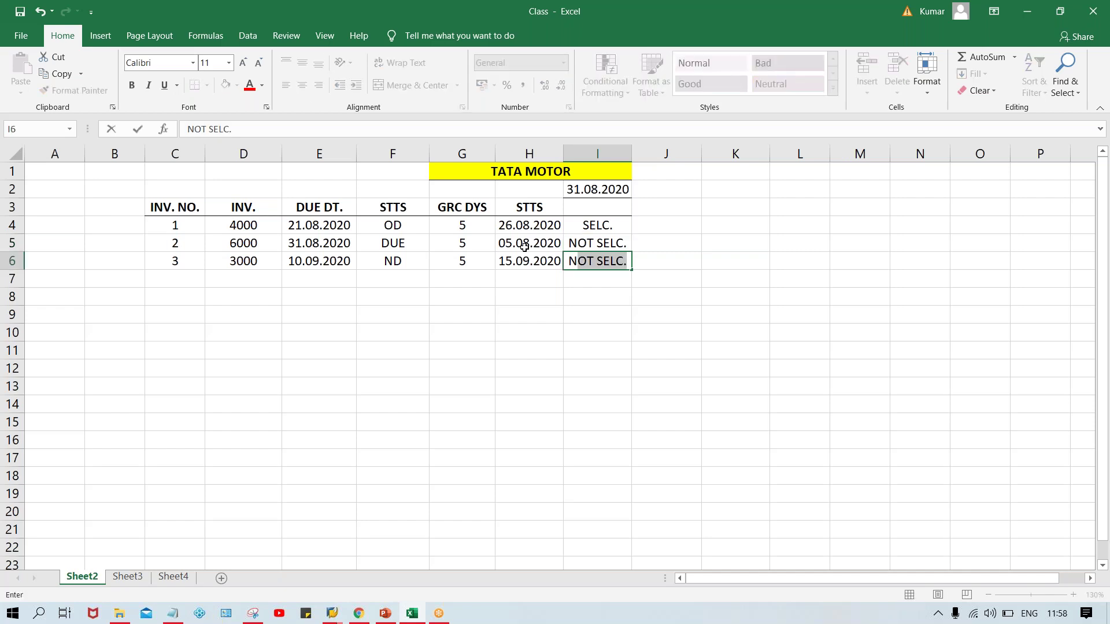
{"action": "key", "text": "Return"}
{"action": "left_click", "coordinate": [511, 261]}
{"action": "left_click", "coordinate": [518, 239]}
{"action": "left_click", "coordinate": [547, 229]}
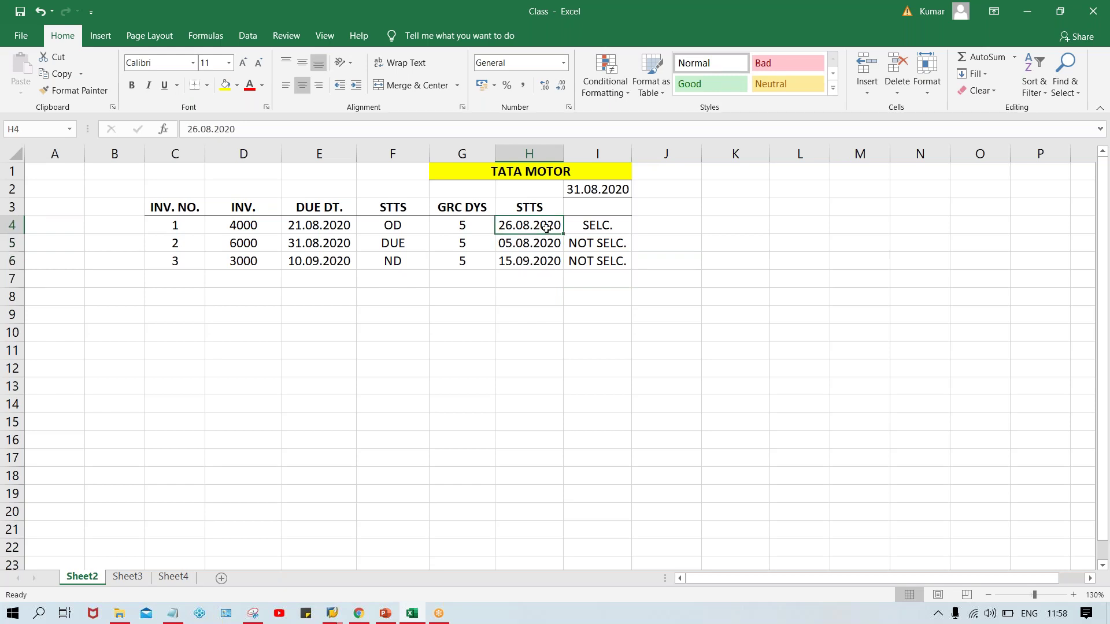
Replace the selection statuses with numeric values: 1 in I4, 0 in I5 and 0 in I6
{"action": "left_click", "coordinate": [607, 225]}
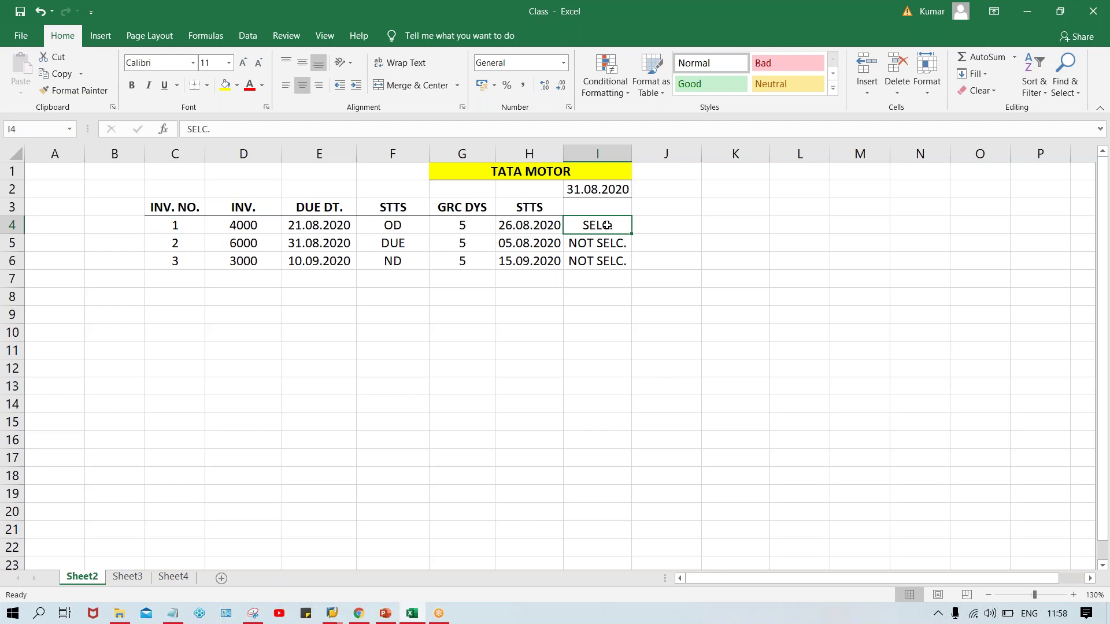
{"action": "type", "text": "1"}
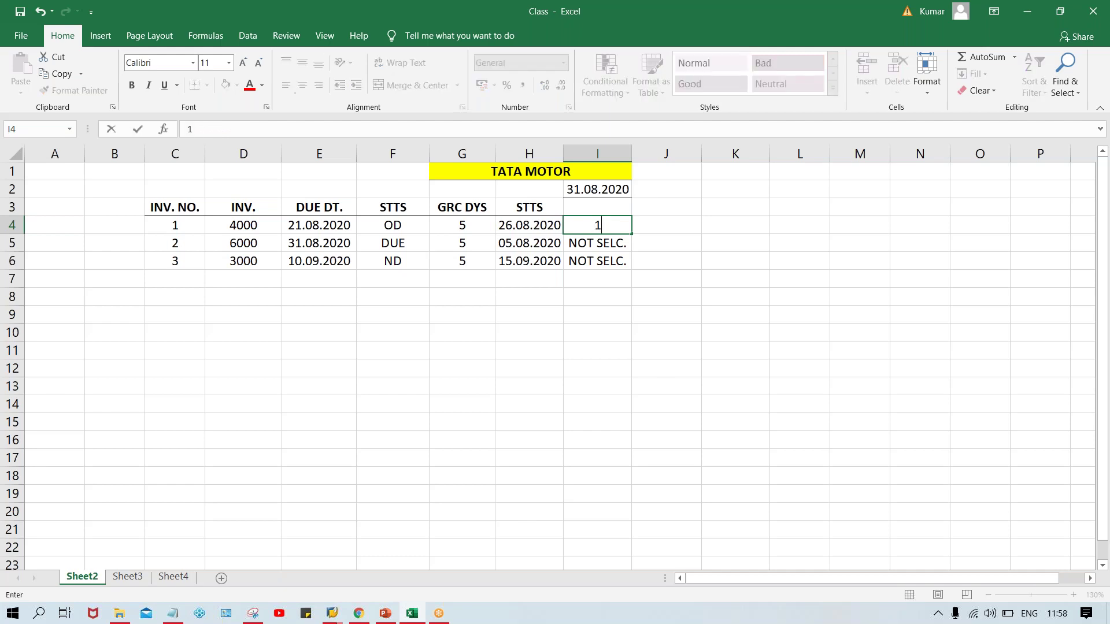
{"action": "key", "text": "Return"}
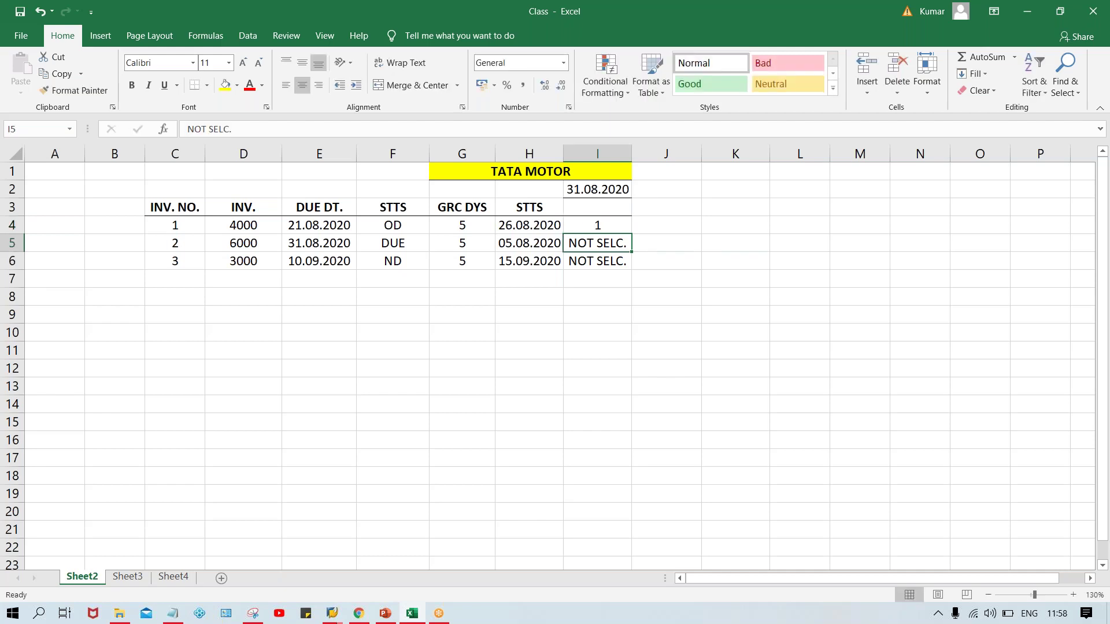
{"action": "type", "text": "0"}
{"action": "key", "text": "Return"}
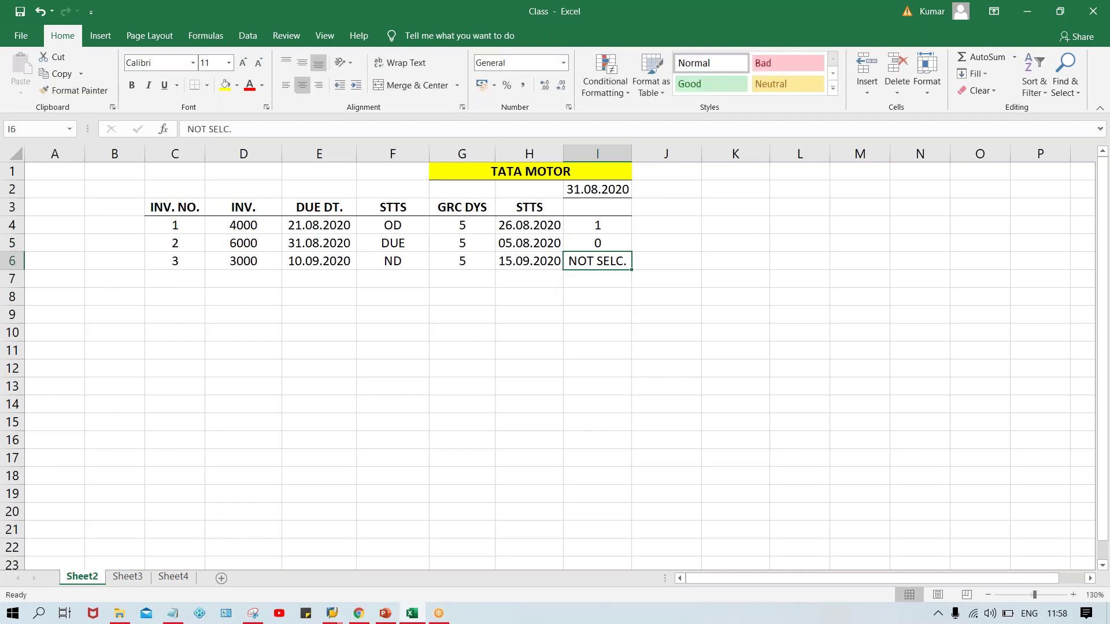
{"action": "type", "text": "0"}
{"action": "key", "text": "Return"}
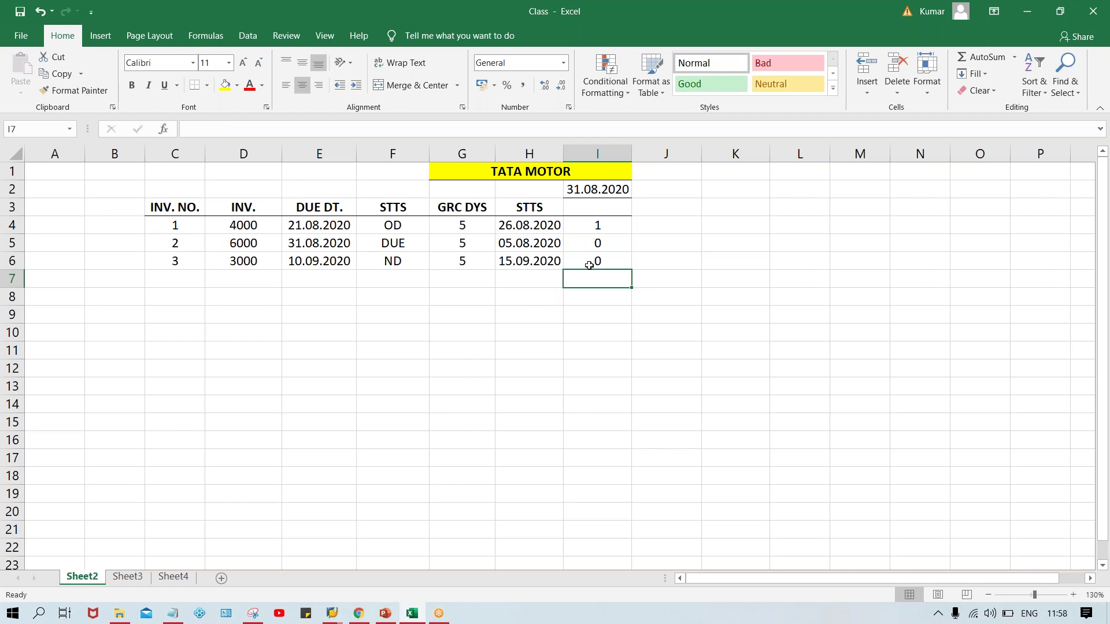
Copy the date 31.08.2020 from I2 down to I3 and clear the contents of I2
{"action": "left_click", "coordinate": [599, 193]}
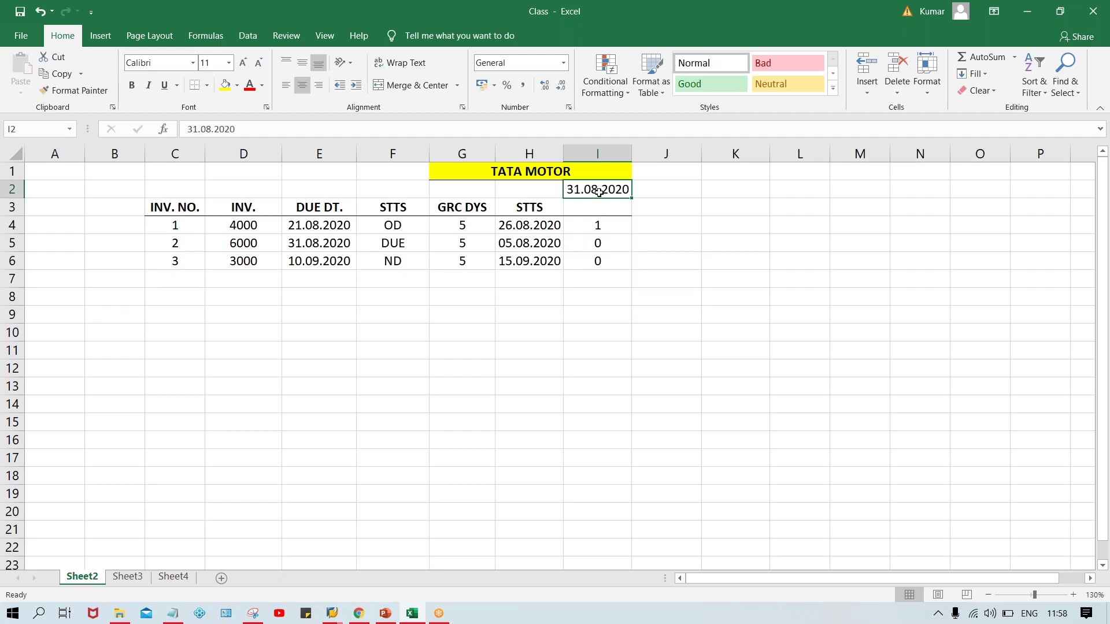
{"action": "key", "text": "ctrl+c"}
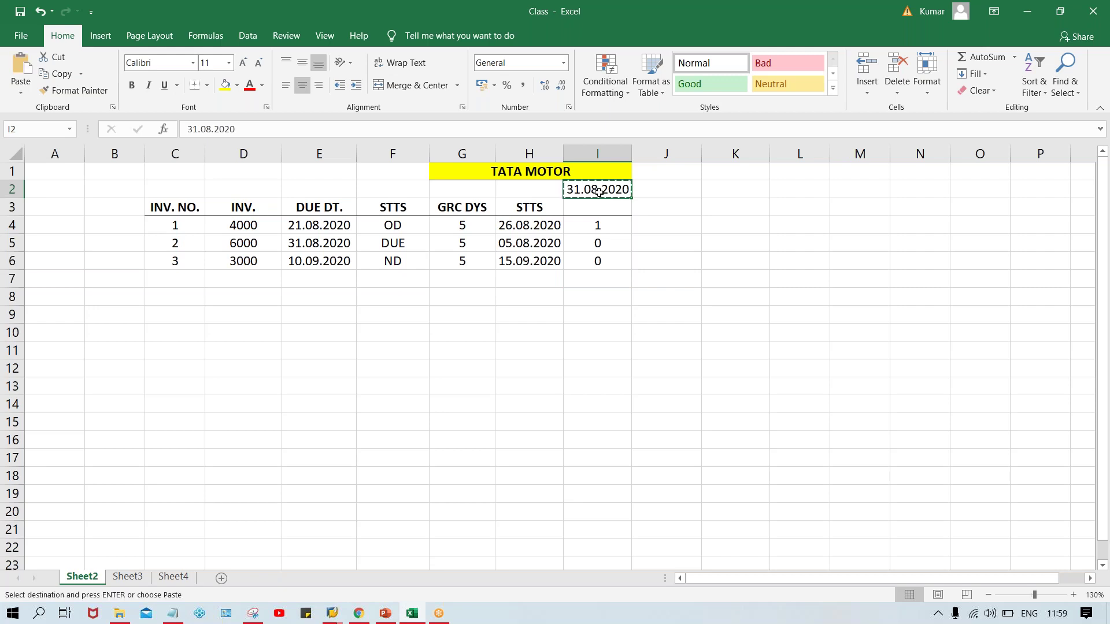
{"action": "left_click", "coordinate": [586, 212]}
{"action": "key", "text": "ctrl+v"}
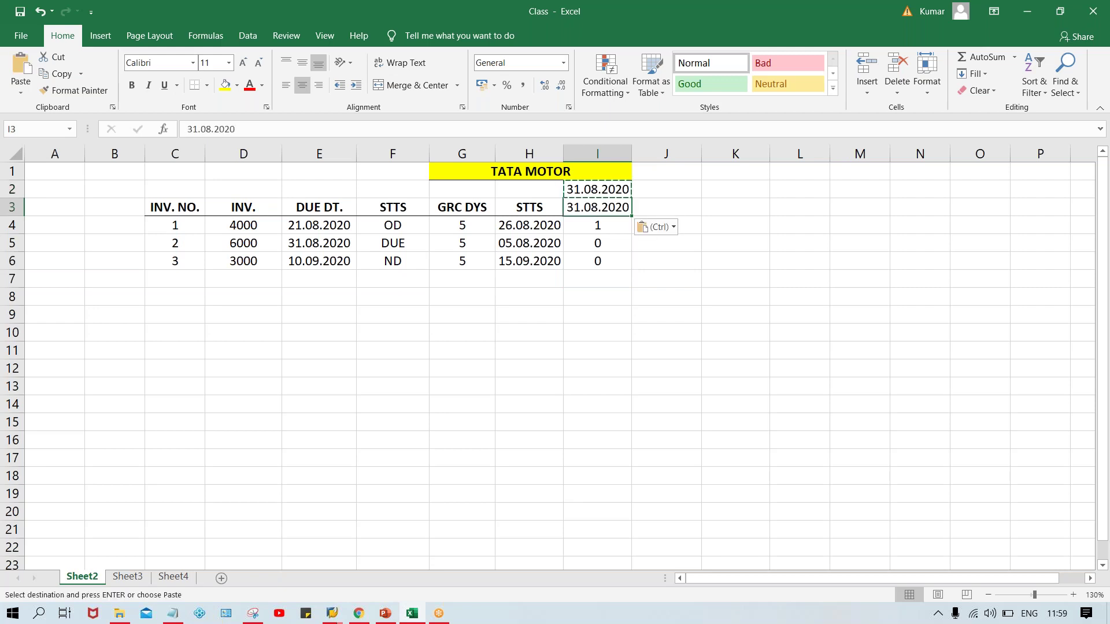
{"action": "left_click", "coordinate": [585, 190]}
{"action": "key", "text": "Delete"}
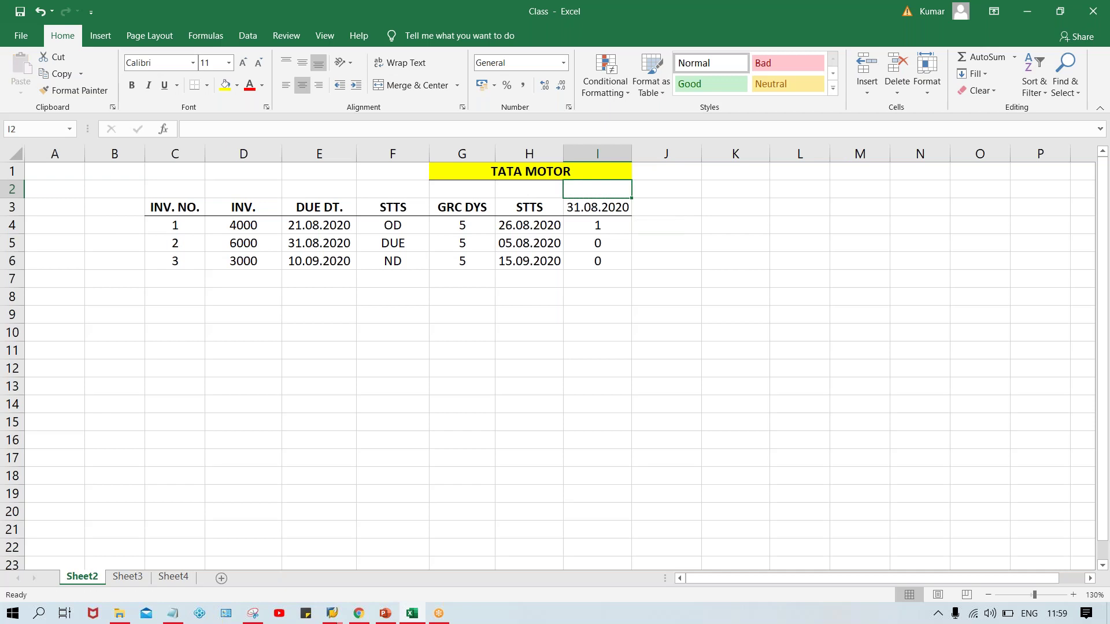
Compare each invoice's value in the 31.08.2020 column with its amount and post-grace date
{"action": "left_click", "coordinate": [619, 260]}
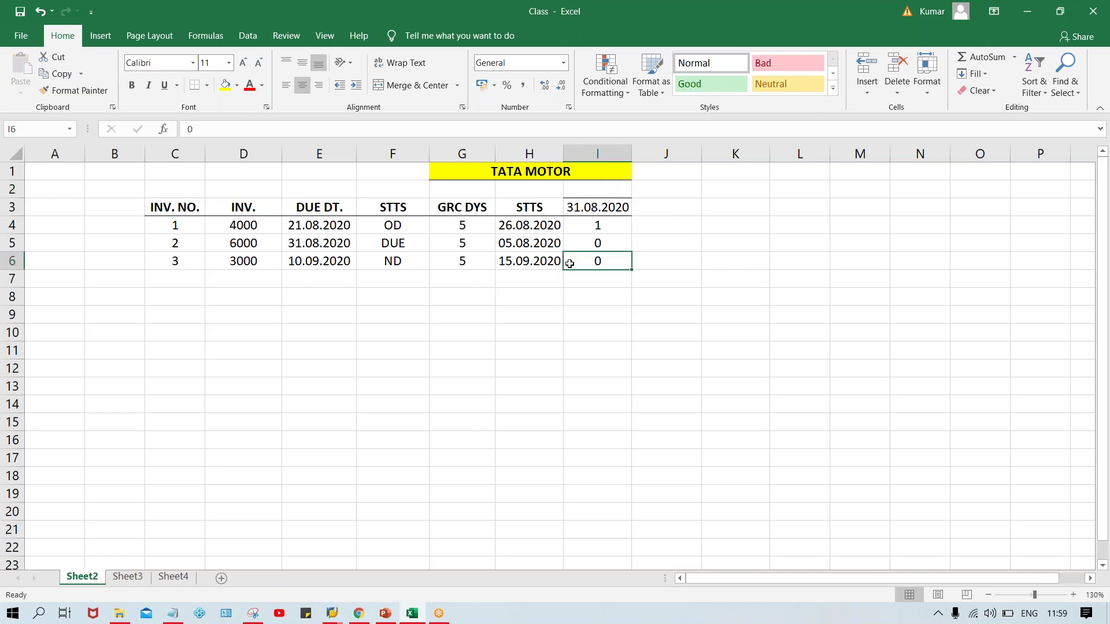
{"action": "left_click", "coordinate": [596, 210]}
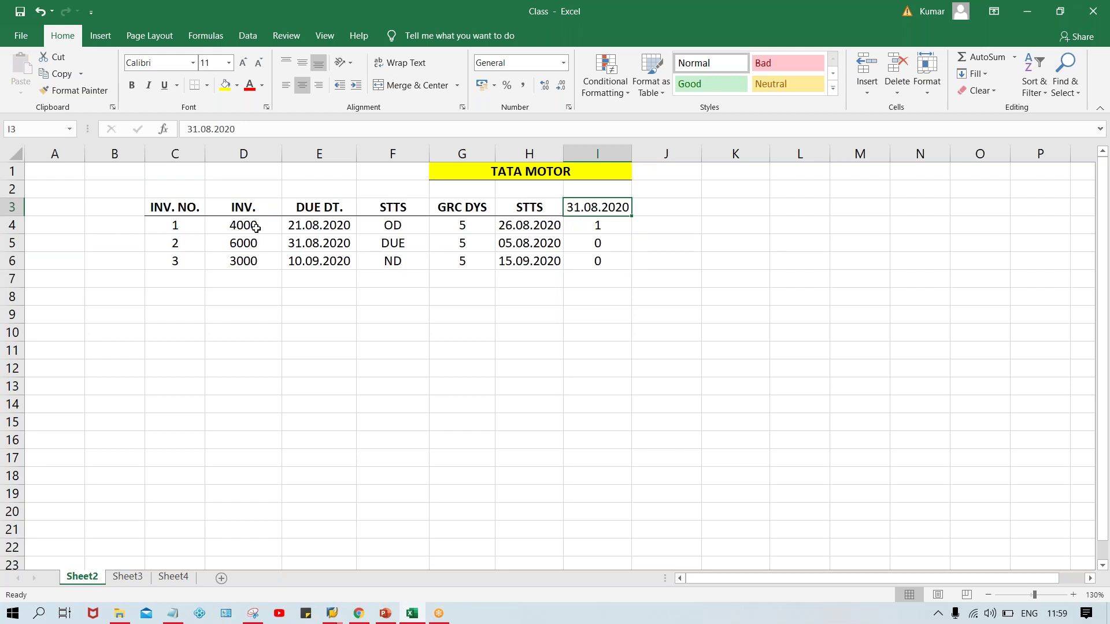
{"action": "left_click", "coordinate": [608, 225]}
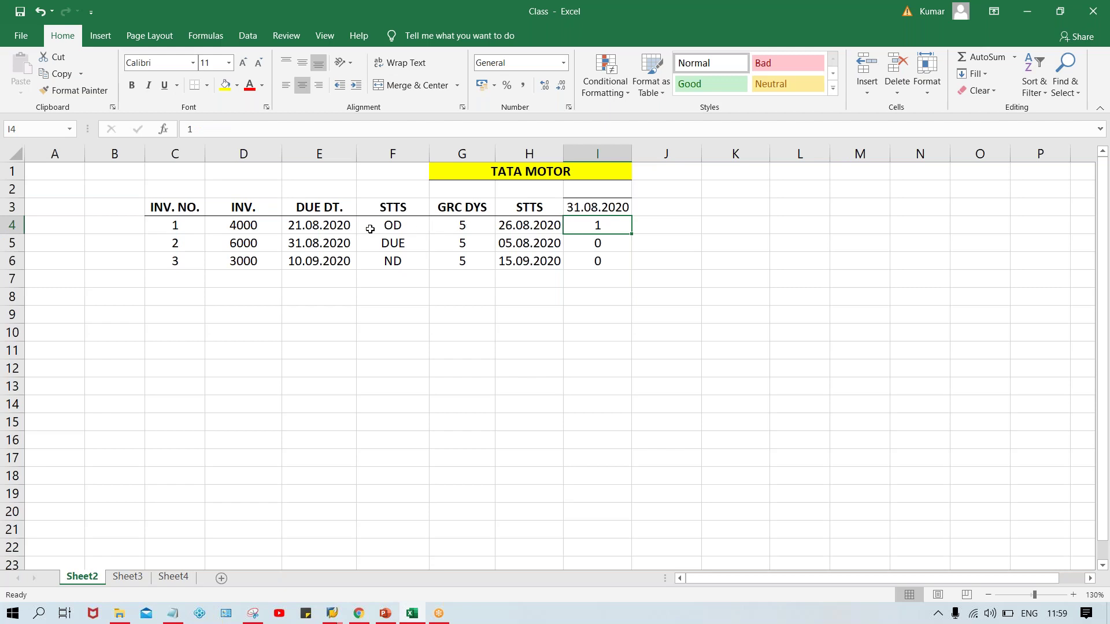
{"action": "left_click", "coordinate": [251, 227]}
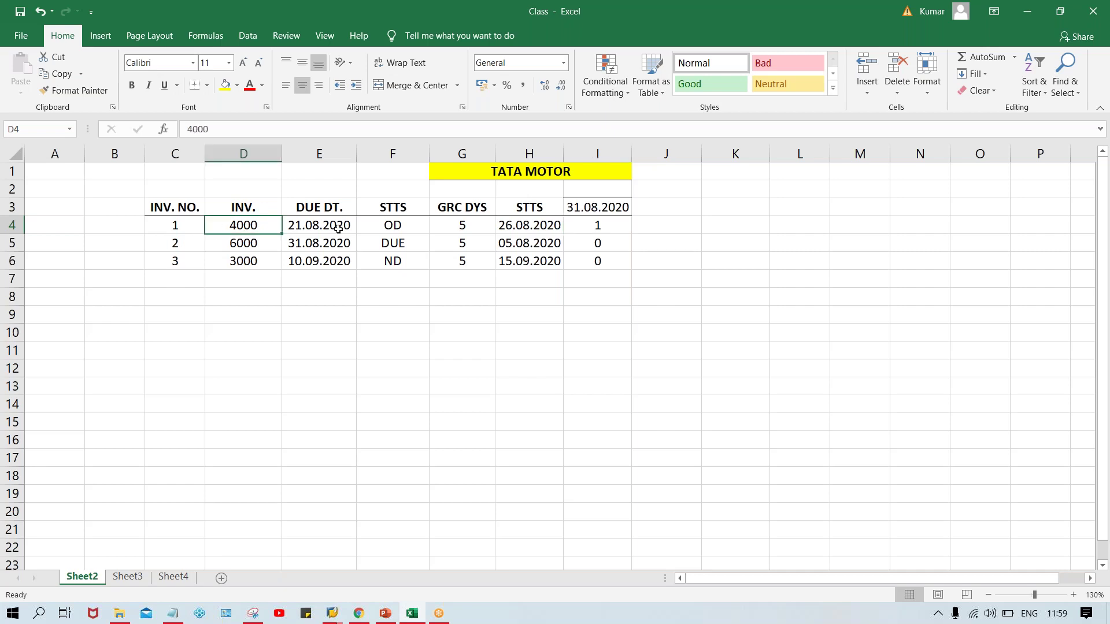
{"action": "left_click", "coordinate": [595, 259]}
{"action": "left_click", "coordinate": [595, 243]}
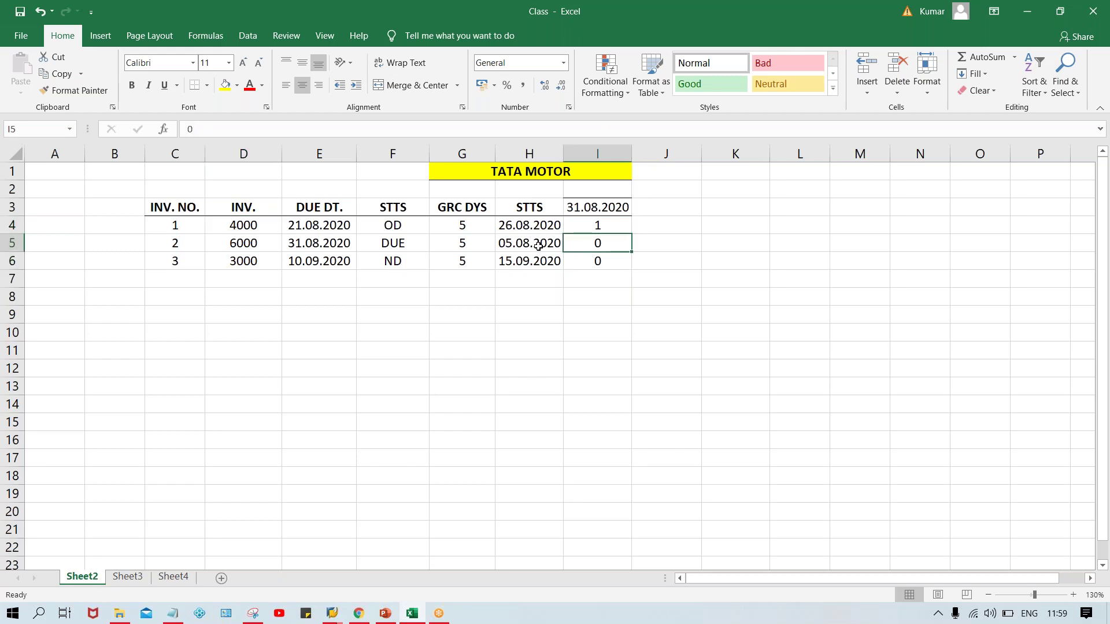
{"action": "left_click", "coordinate": [533, 246]}
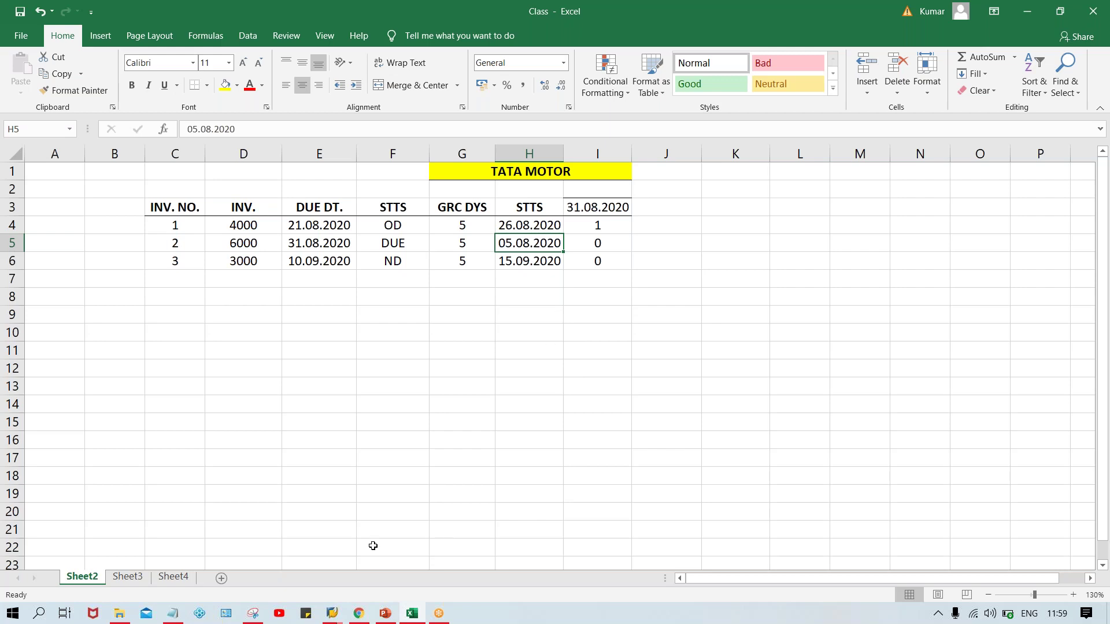
Switch to the SAP customer invoice window and try to end the transaction with /n
{"action": "mouse_move", "coordinate": [333, 621]}
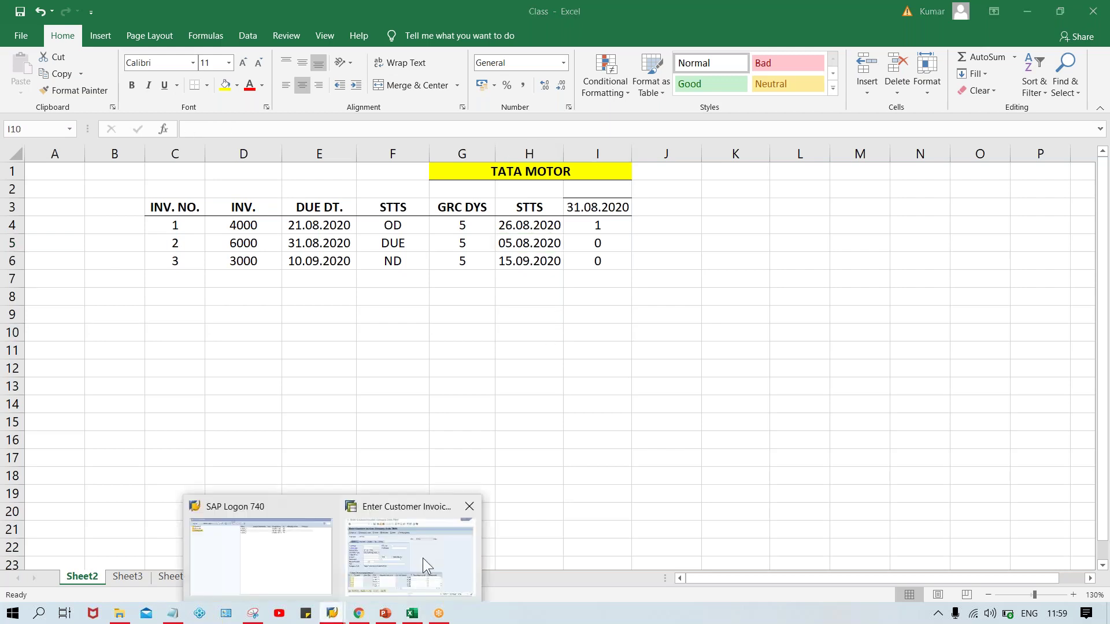
{"action": "left_click", "coordinate": [422, 557]}
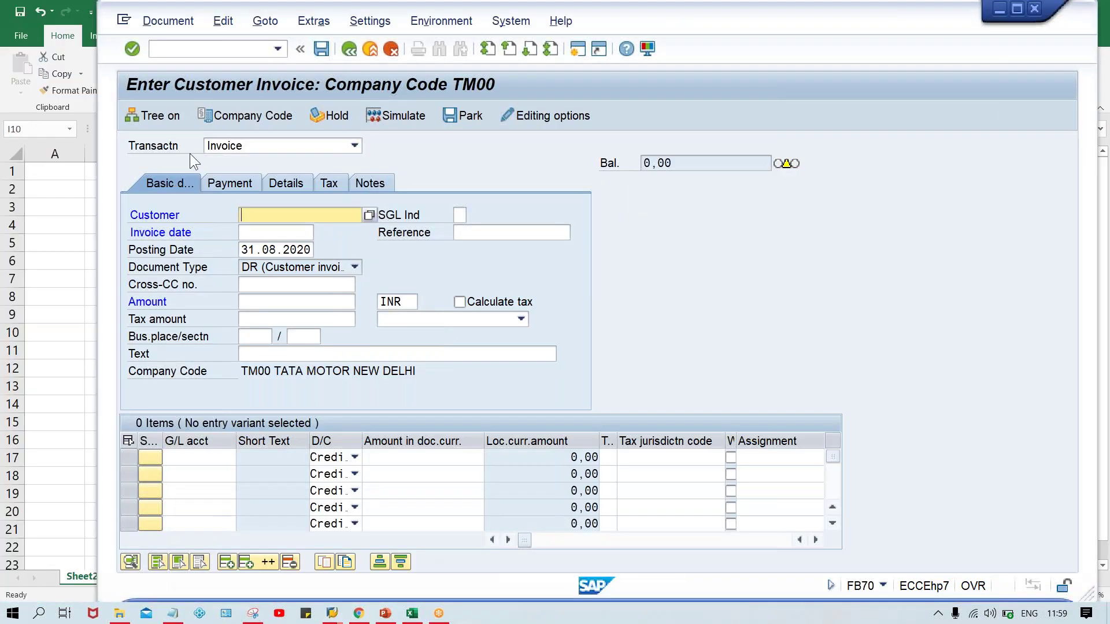
{"action": "left_click", "coordinate": [191, 53]}
{"action": "type", "text": "/n"}
{"action": "key", "text": "Return"}
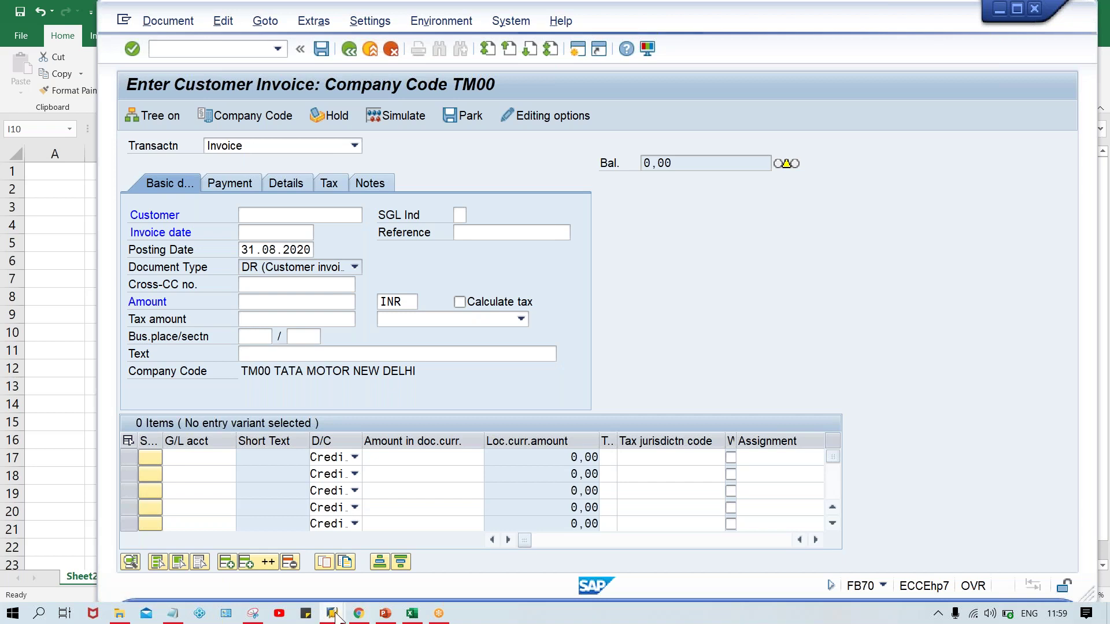
Switch to SAP Logon and open a new connection to the SAP_2 system
{"action": "mouse_move", "coordinate": [334, 616]}
{"action": "left_click", "coordinate": [286, 581]}
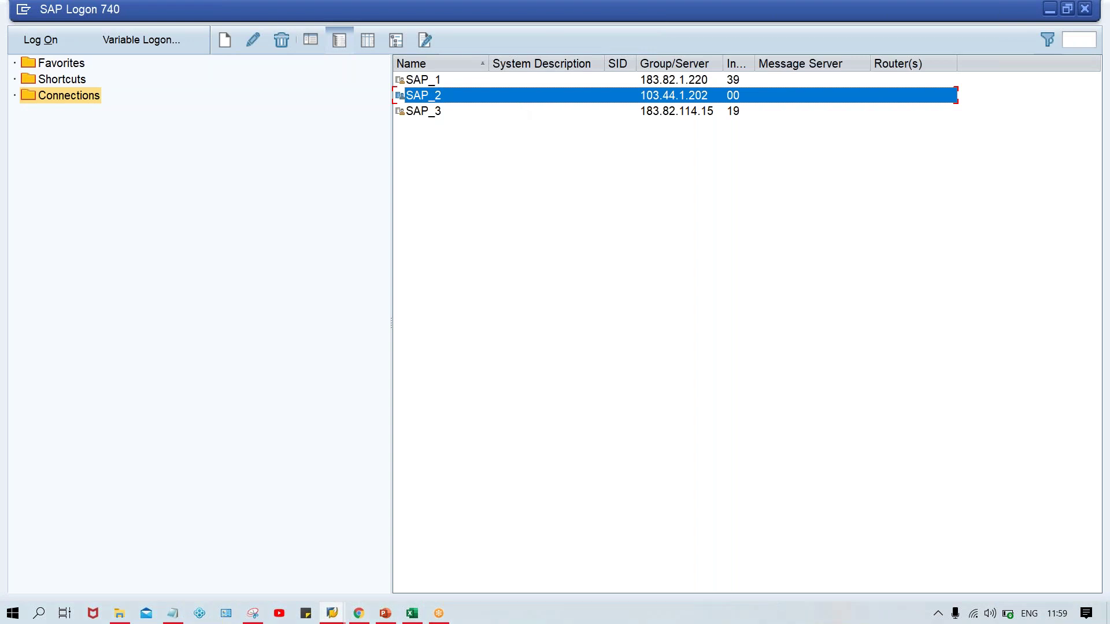
{"action": "key", "text": "Return"}
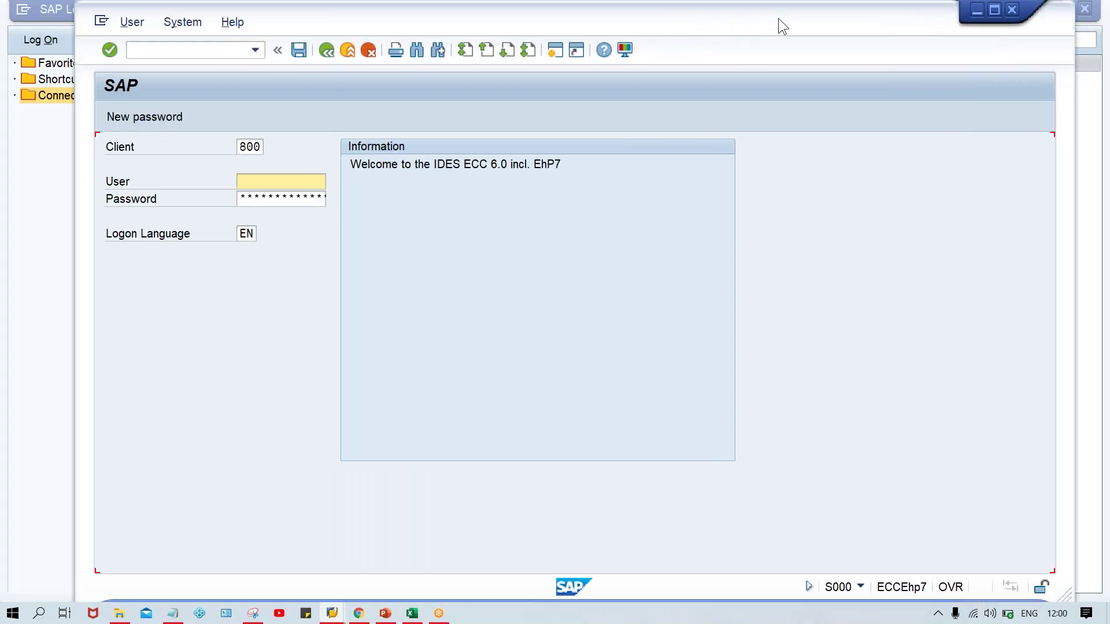
Log on to client 800 with the user name and account password, declining the detailed description of the connection error
{"action": "key", "text": "BackSpace"}
{"action": "key", "text": "Down"}
{"action": "key", "text": "Tab"}
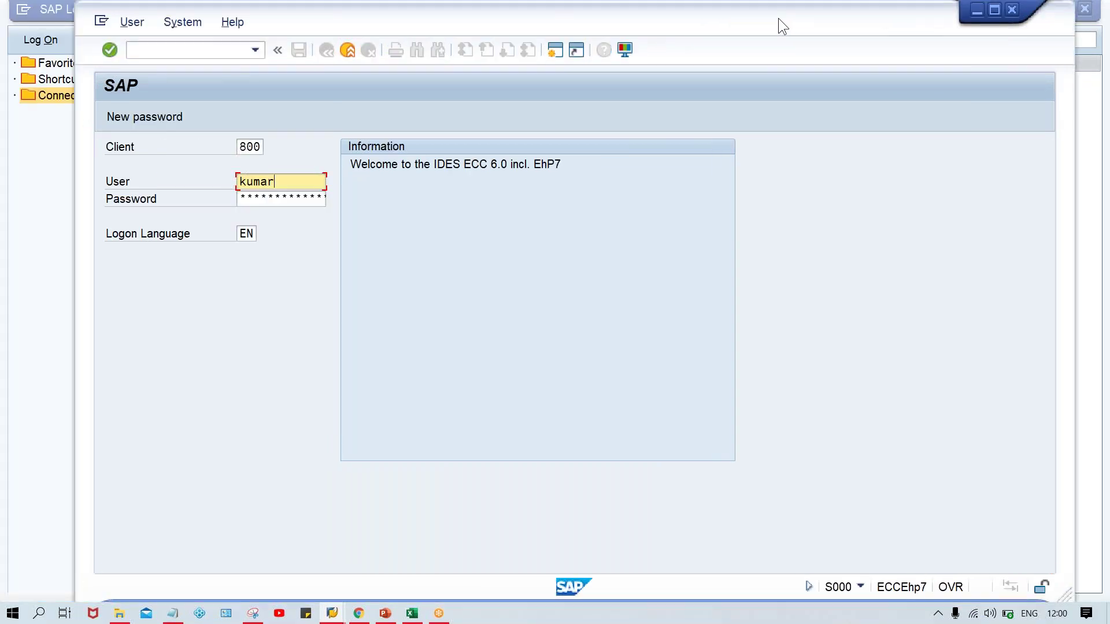
{"action": "key", "text": "ctrl+v"}
{"action": "key", "text": "Caps_Lock"}
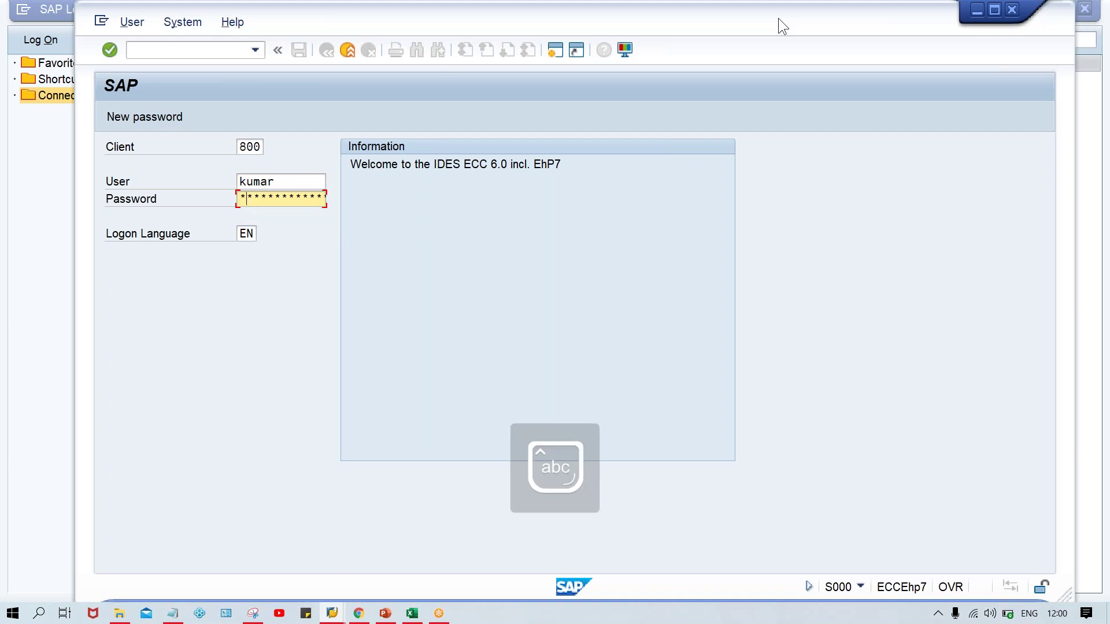
{"action": "key", "text": "Return"}
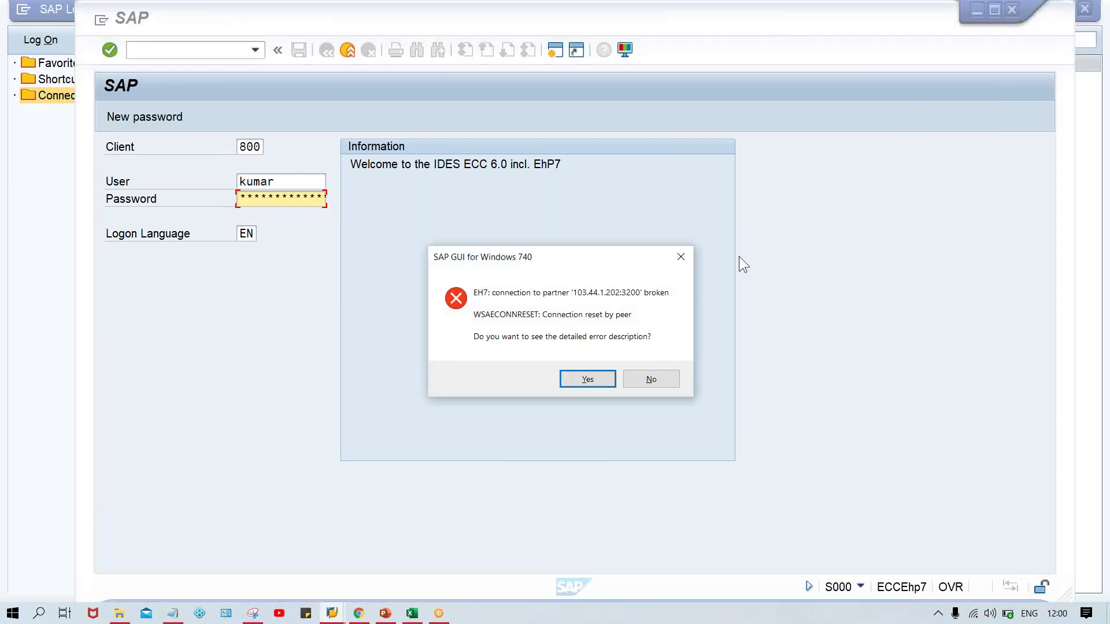
{"action": "left_click", "coordinate": [660, 379]}
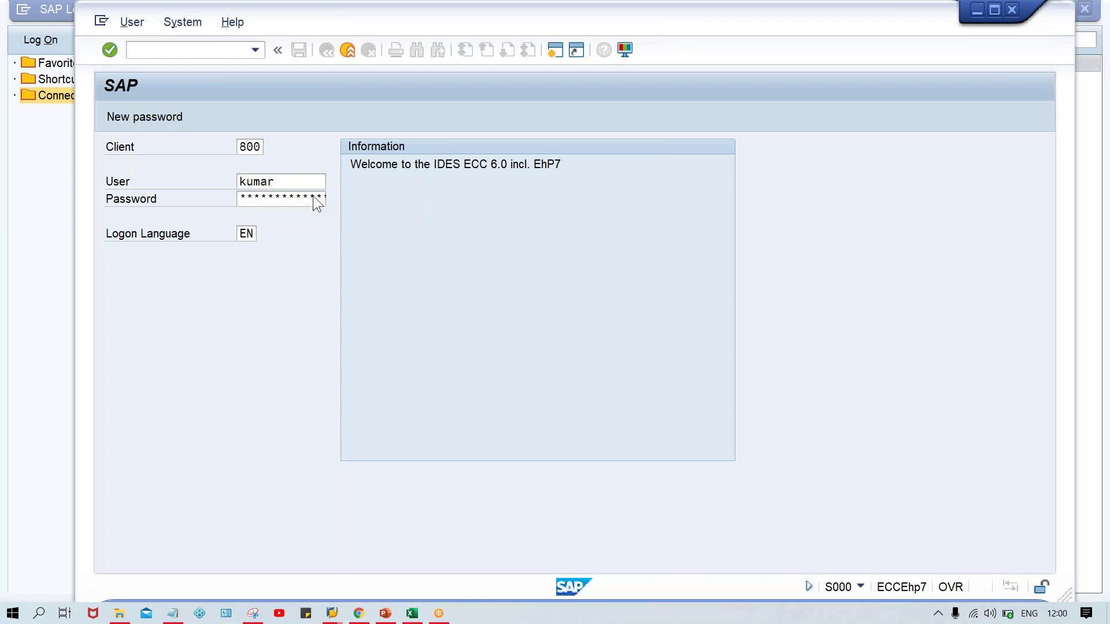
{"action": "left_click", "coordinate": [247, 198]}
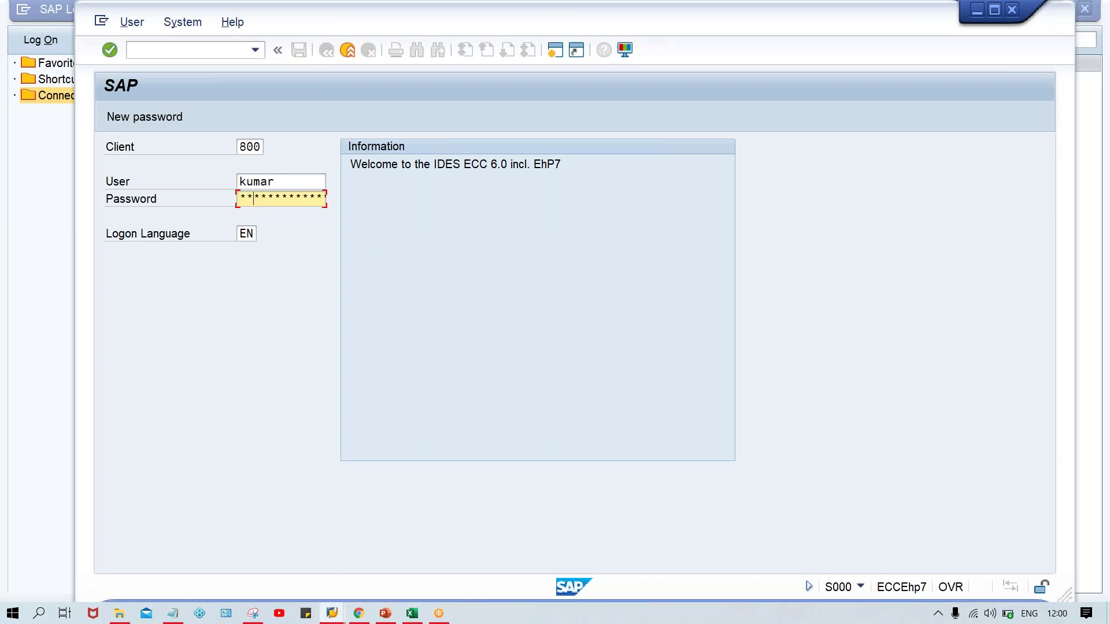
{"action": "key", "text": "Return"}
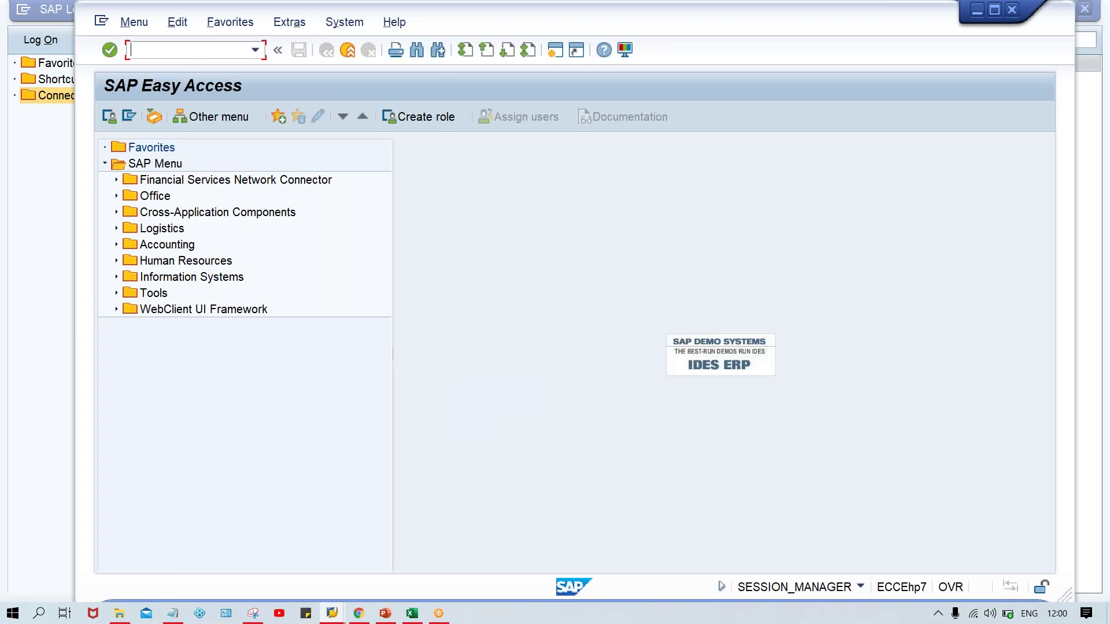
Start transaction FB70 for entering customer invoices
{"action": "type", "text": "FB"}
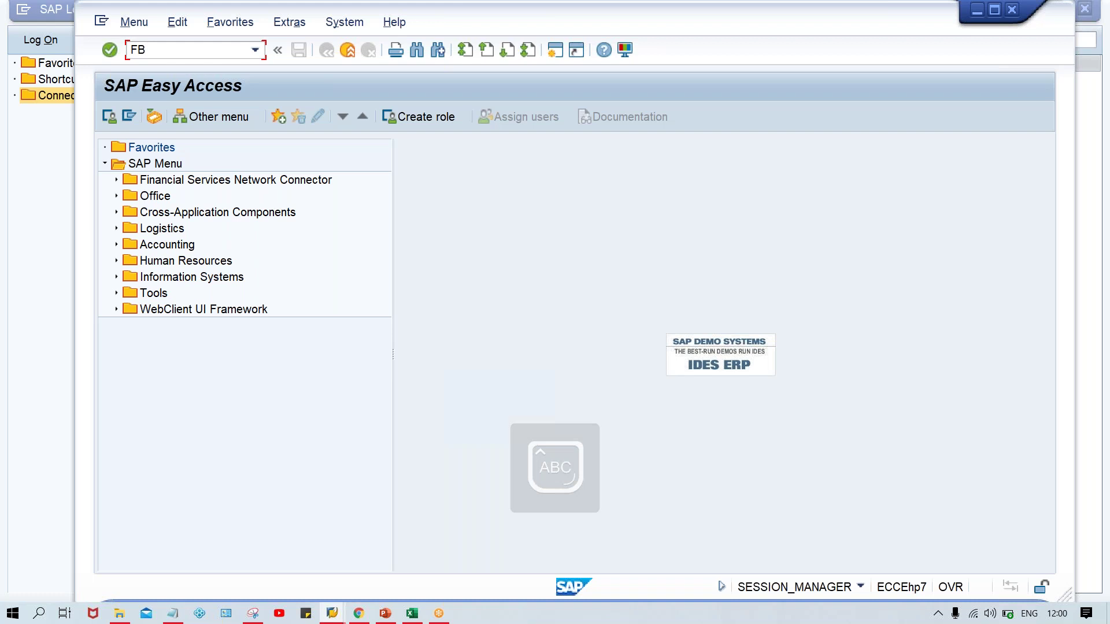
{"action": "type", "text": "70"}
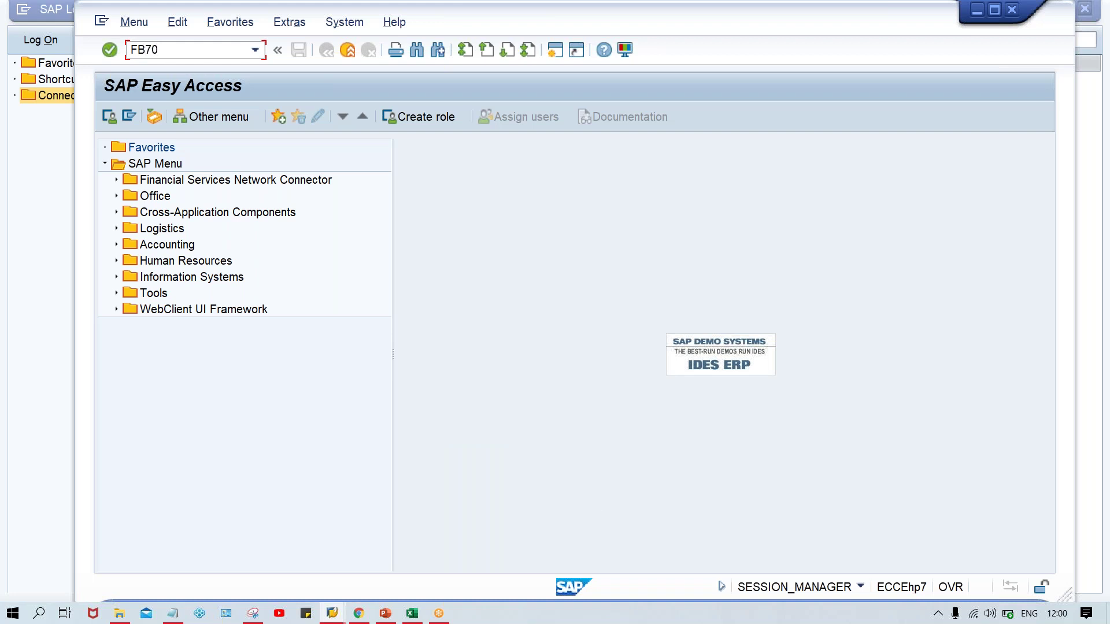
{"action": "key", "text": "Return"}
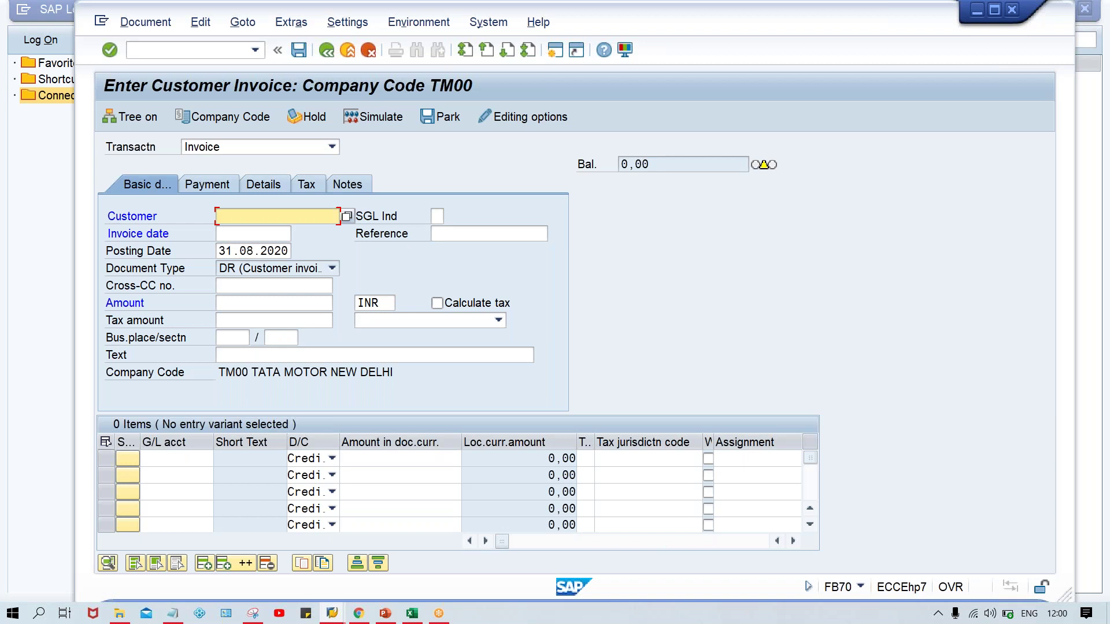
Switch to transaction XD02 and open the customer master record for change, choosing its customer number from the entry history
{"action": "left_click", "coordinate": [188, 50]}
{"action": "type", "text": "/NXD"}
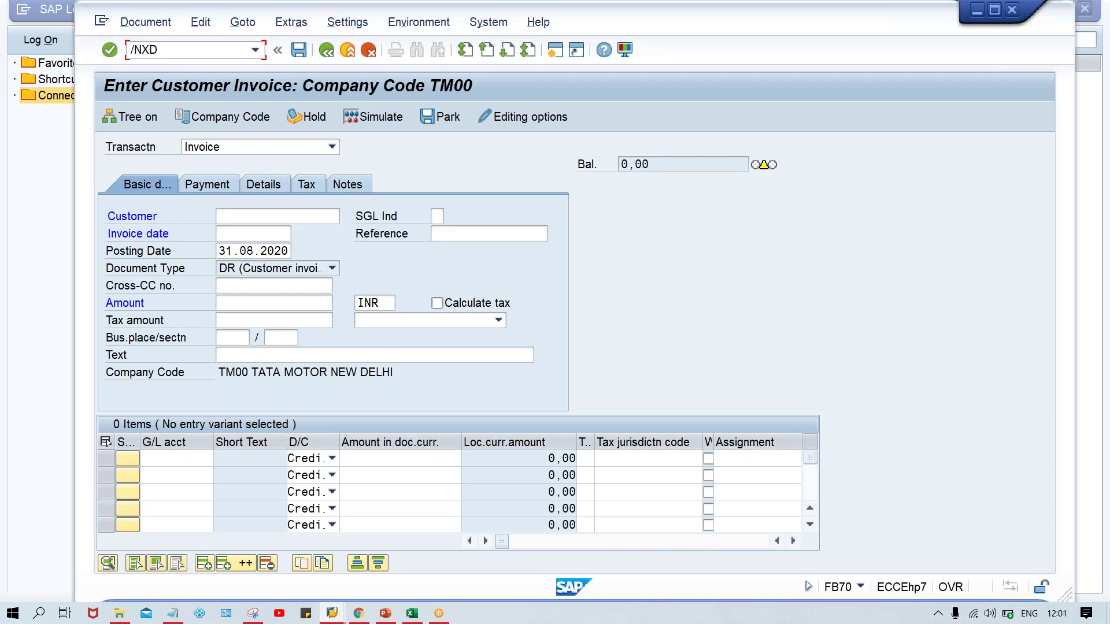
{"action": "type", "text": "0"}
{"action": "key", "text": "Return"}
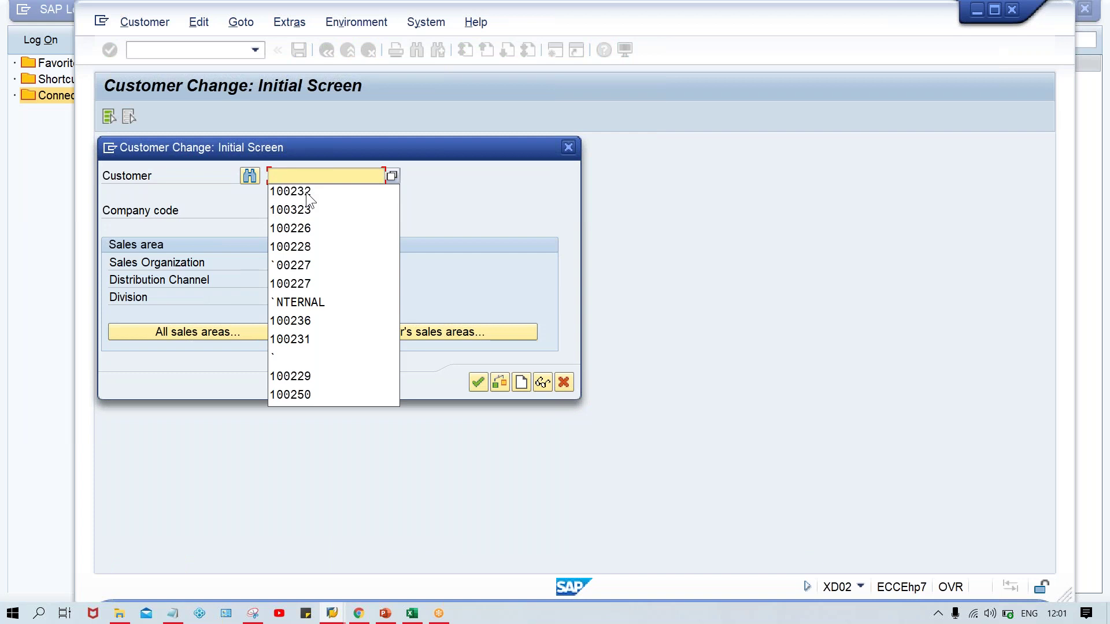
{"action": "left_click", "coordinate": [309, 192]}
{"action": "key", "text": "Return"}
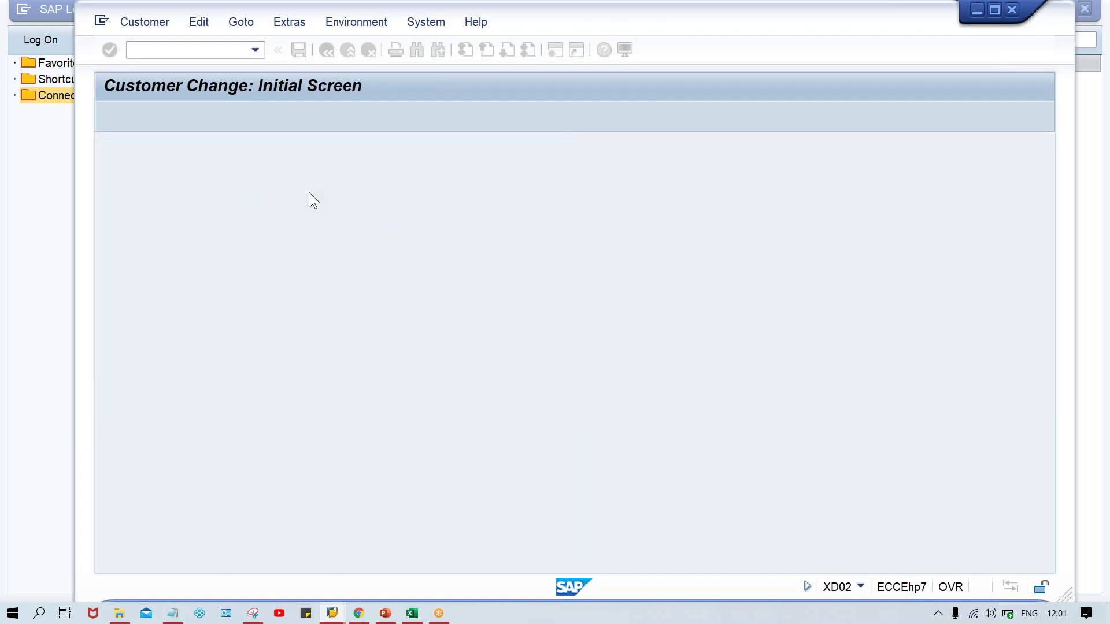
Check the customer's payment terms in the TM00 company code data against the due dates of the first two invoices in the Excel plan
{"action": "left_click", "coordinate": [266, 121]}
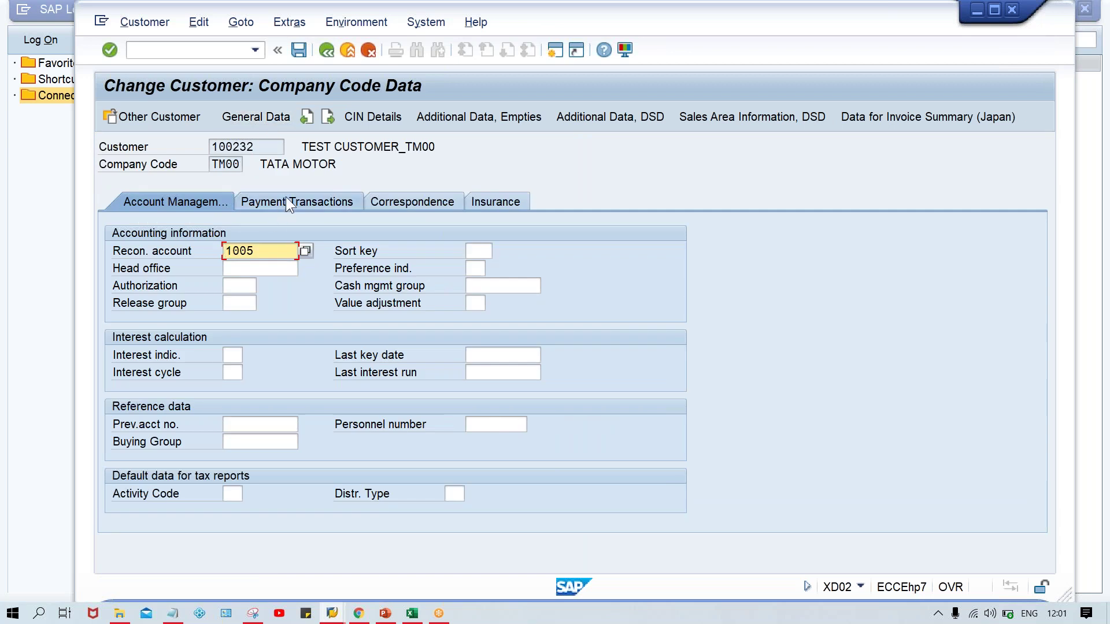
{"action": "left_click", "coordinate": [287, 201]}
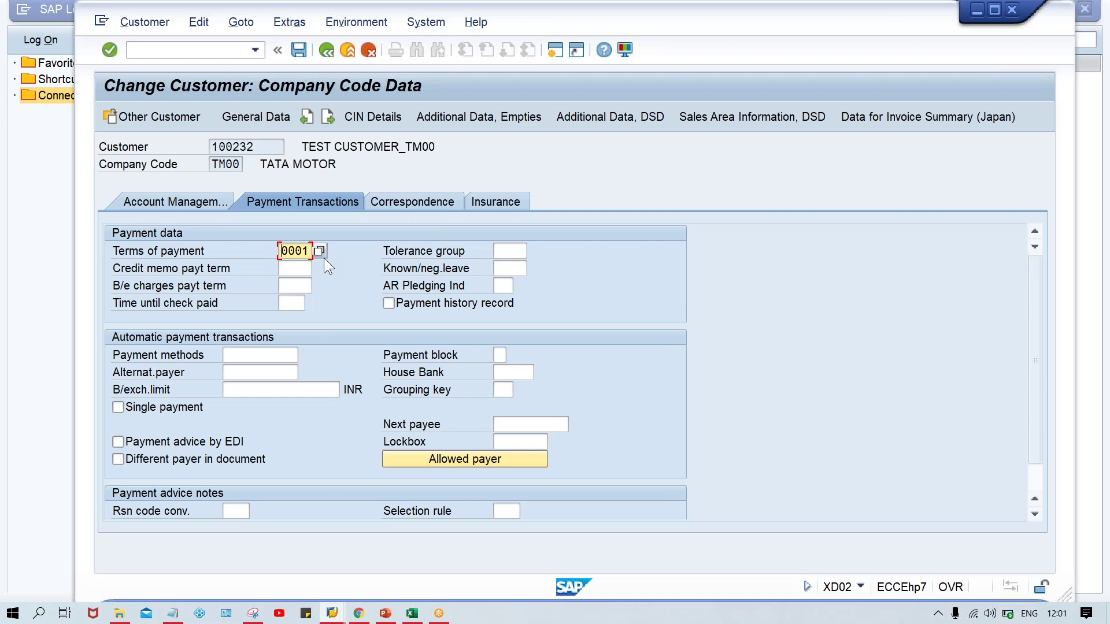
{"action": "left_click", "coordinate": [411, 614]}
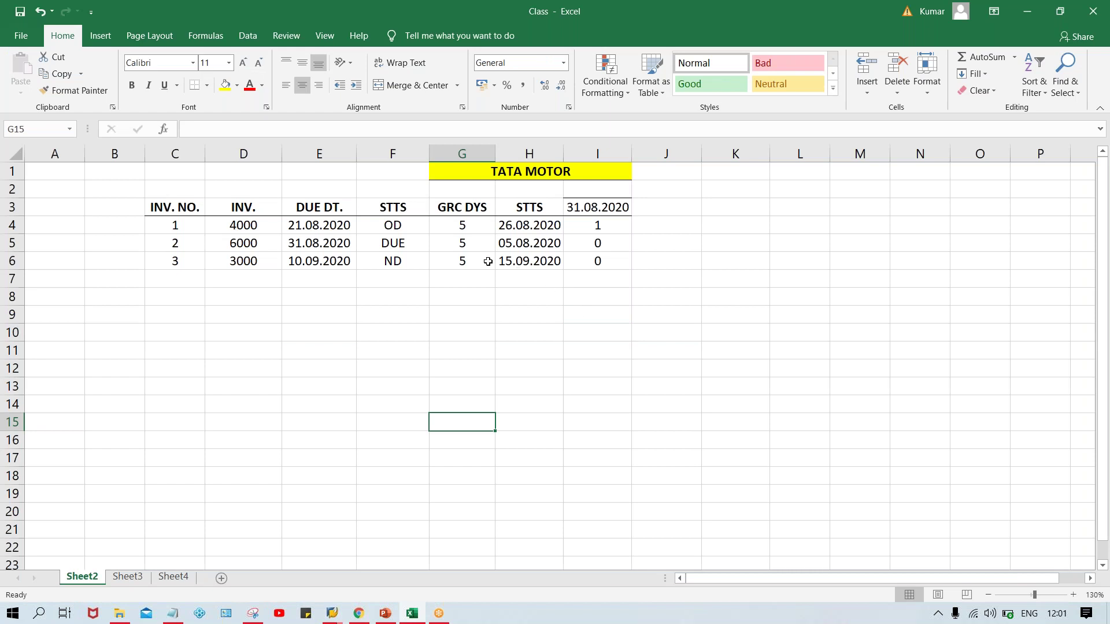
{"action": "left_click", "coordinate": [314, 244]}
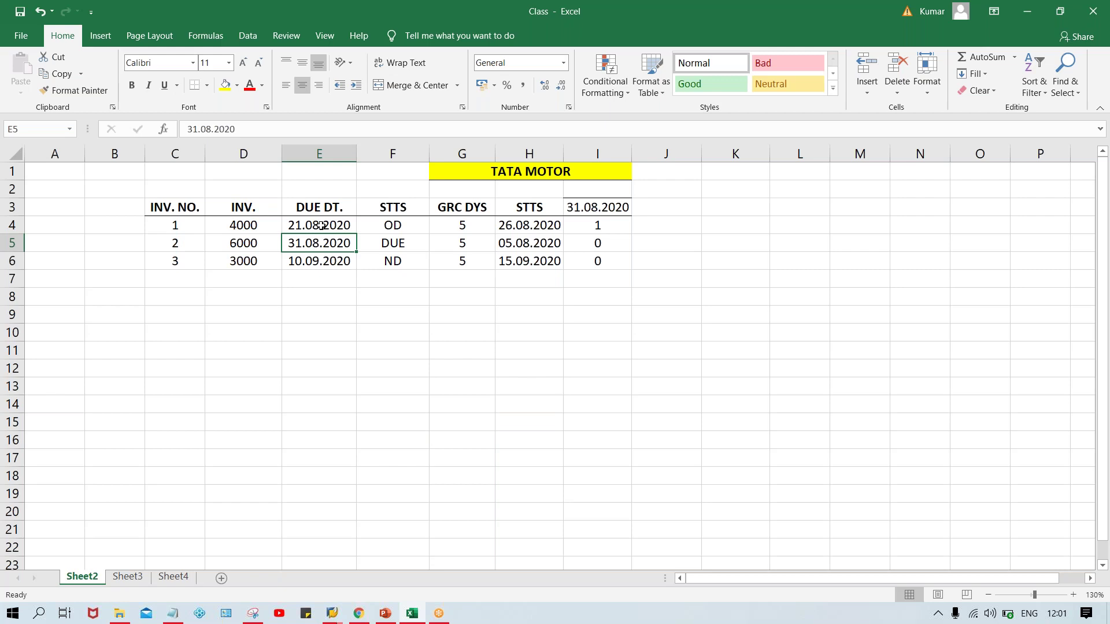
{"action": "left_click", "coordinate": [321, 226]}
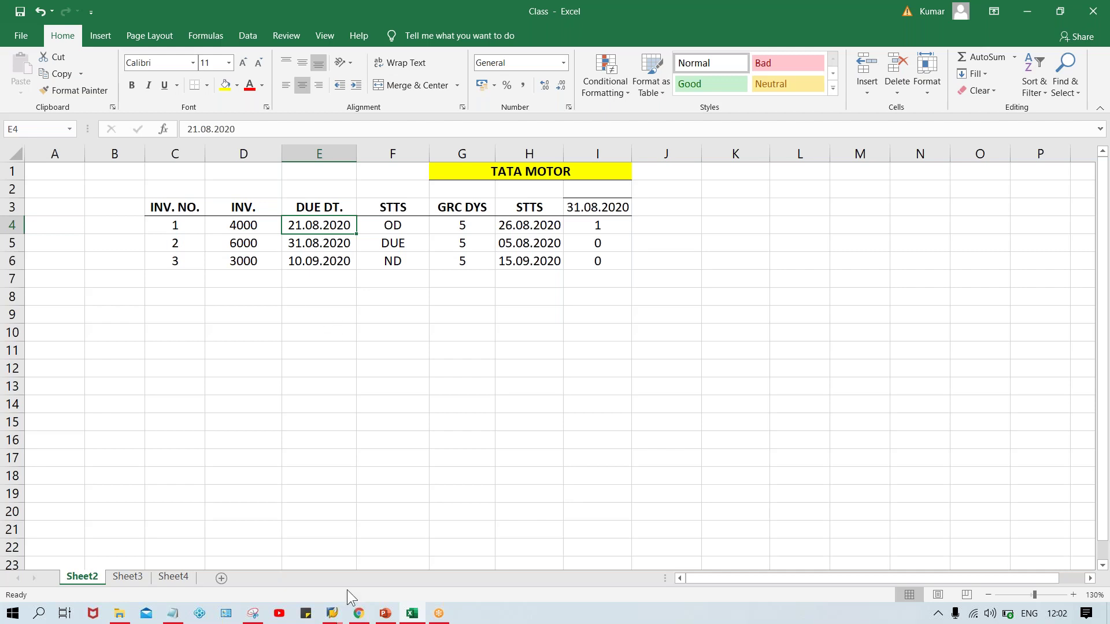
Return to the SAP customer record window, start transaction FB70 and choose the test customer's number from the entry history
{"action": "mouse_move", "coordinate": [333, 617]}
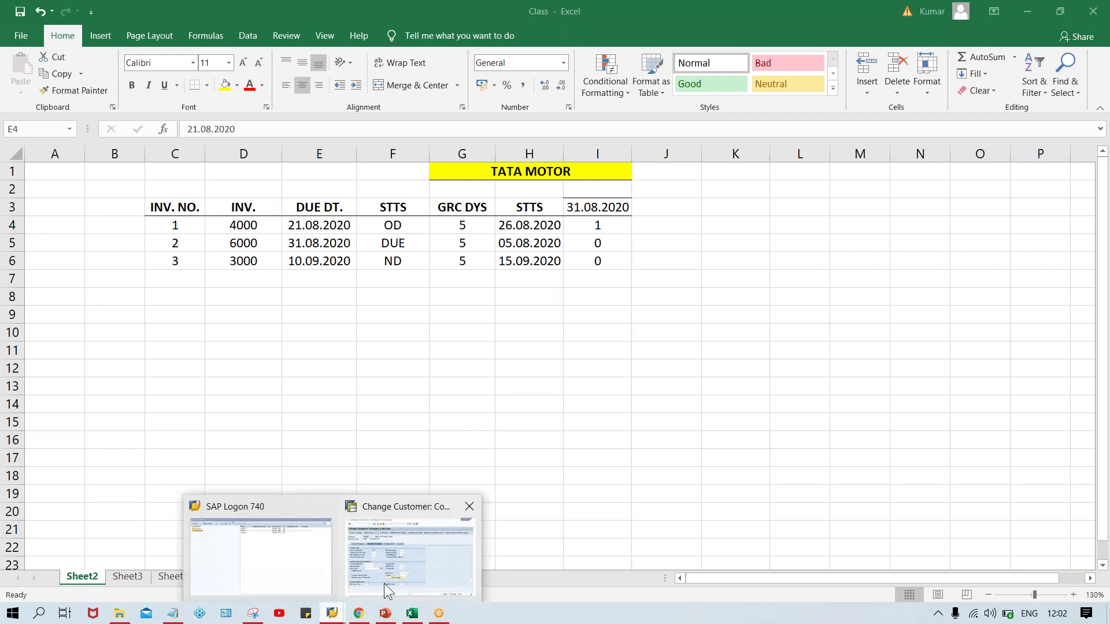
{"action": "left_click", "coordinate": [384, 584]}
{"action": "type", "text": "/NFB70"}
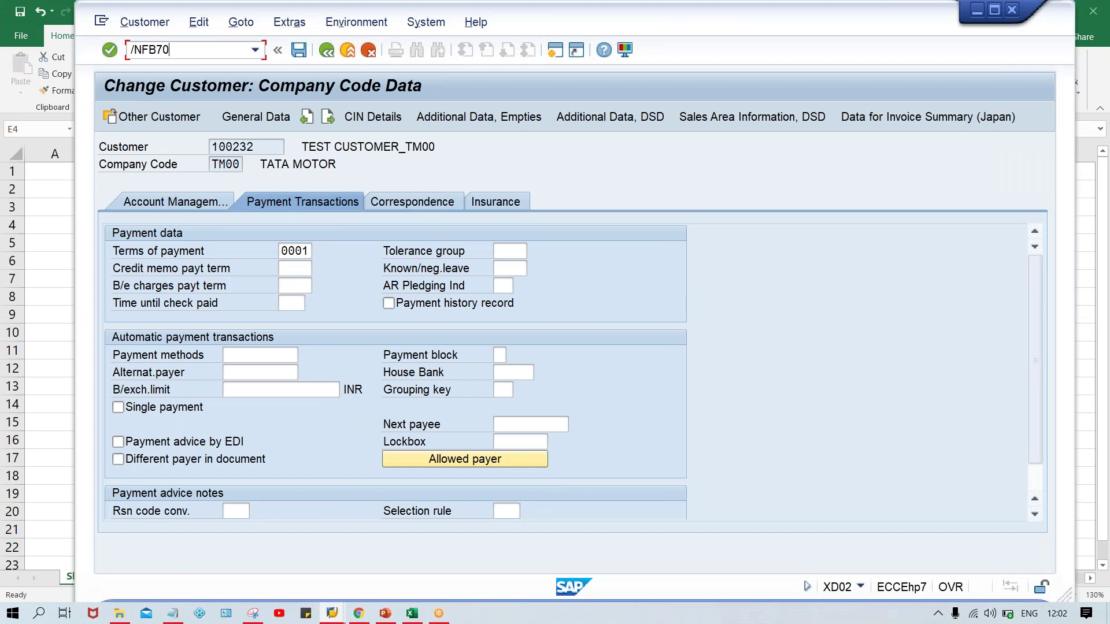
{"action": "key", "text": "Return"}
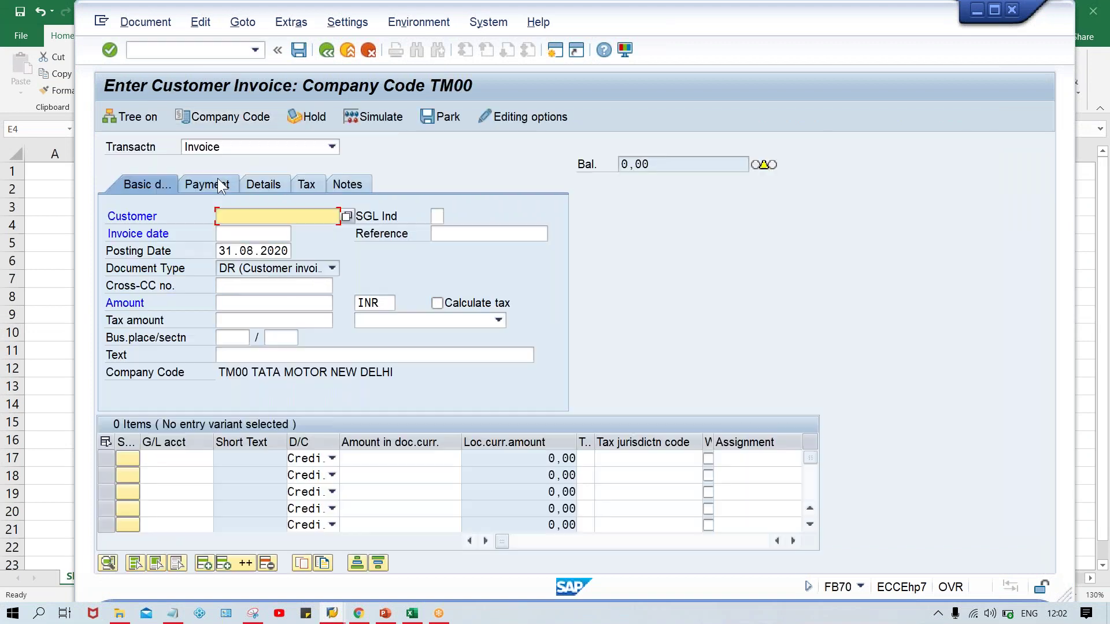
{"action": "left_click", "coordinate": [256, 223]}
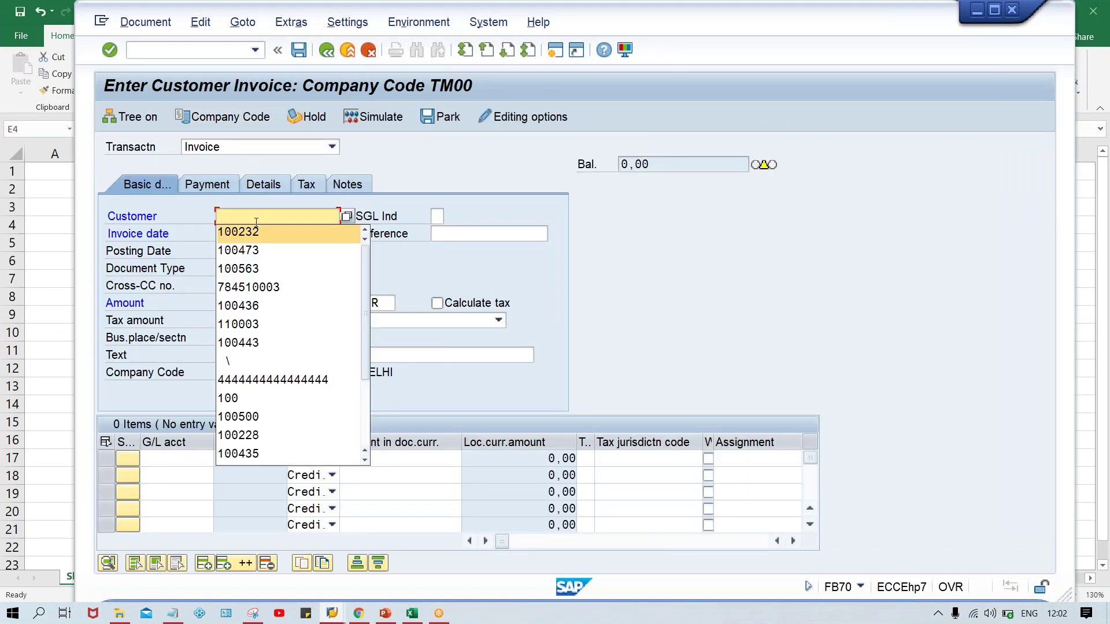
{"action": "key", "text": "Down"}
{"action": "key", "text": "Return"}
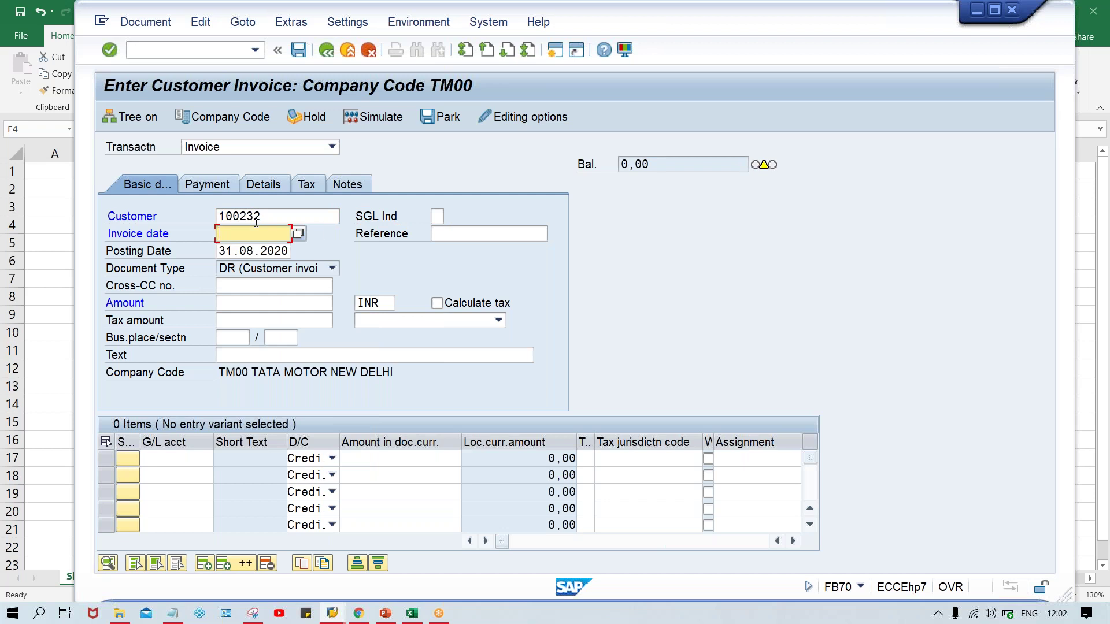
Copy invoice 1's due date from Excel, enter 21.08.2020 as both invoice date and posting date, and set the amount to 4000
{"action": "key", "text": "alt+Tab"}
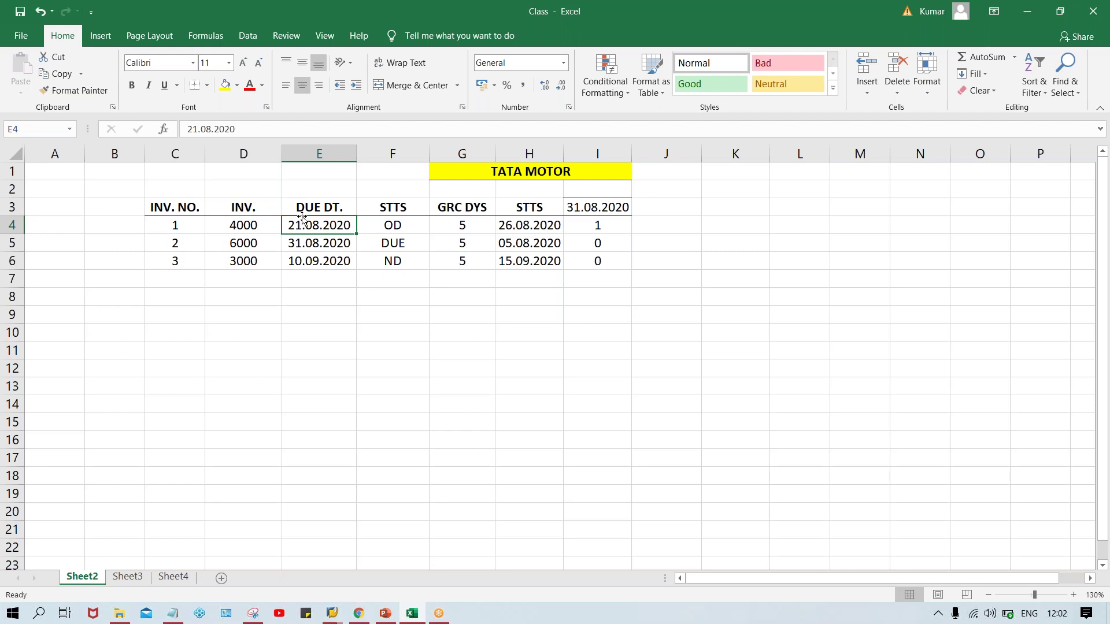
{"action": "key", "text": "ctrl+c"}
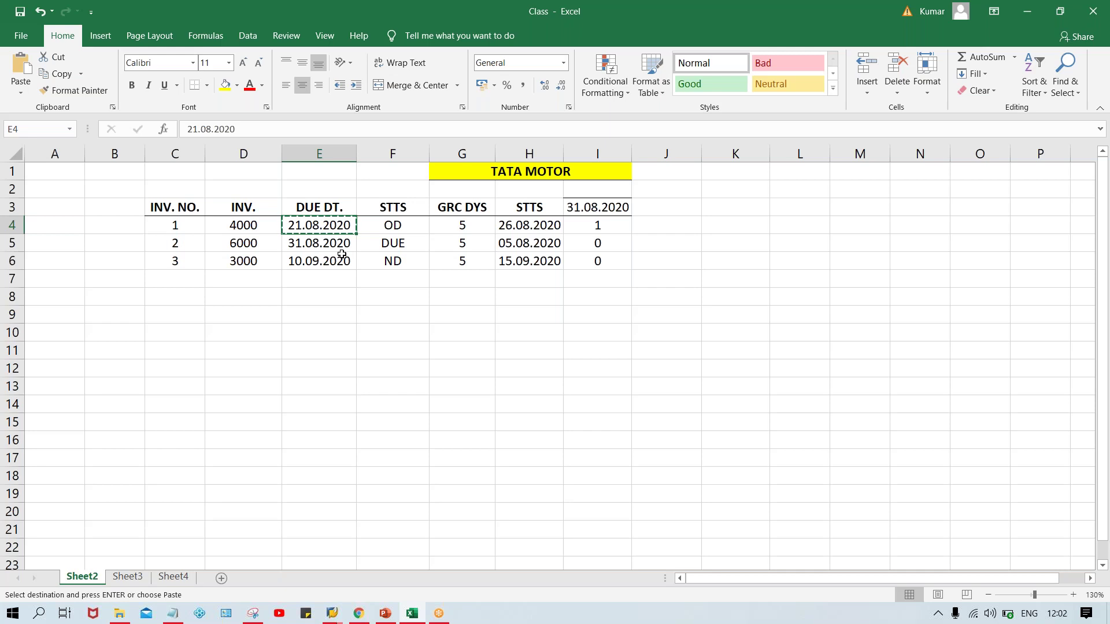
{"action": "key", "text": "alt+Tab"}
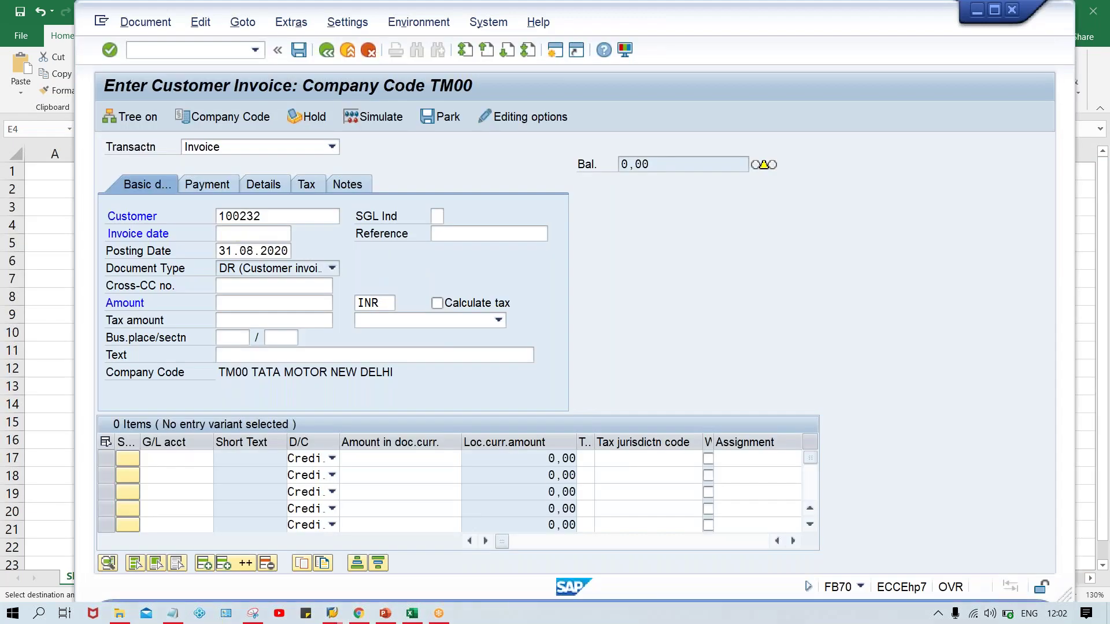
{"action": "left_click", "coordinate": [248, 235]}
{"action": "key", "text": "ctrl+v"}
{"action": "key", "text": "Tab"}
{"action": "key", "text": "Tab"}
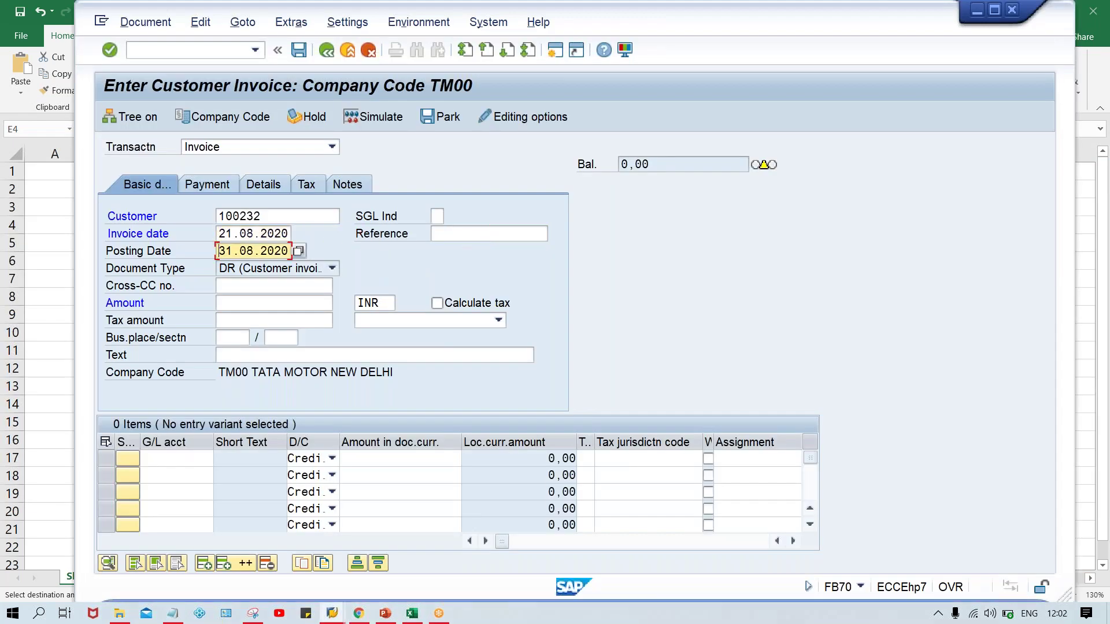
{"action": "key", "text": "ctrl+v"}
{"action": "left_click", "coordinate": [227, 304]}
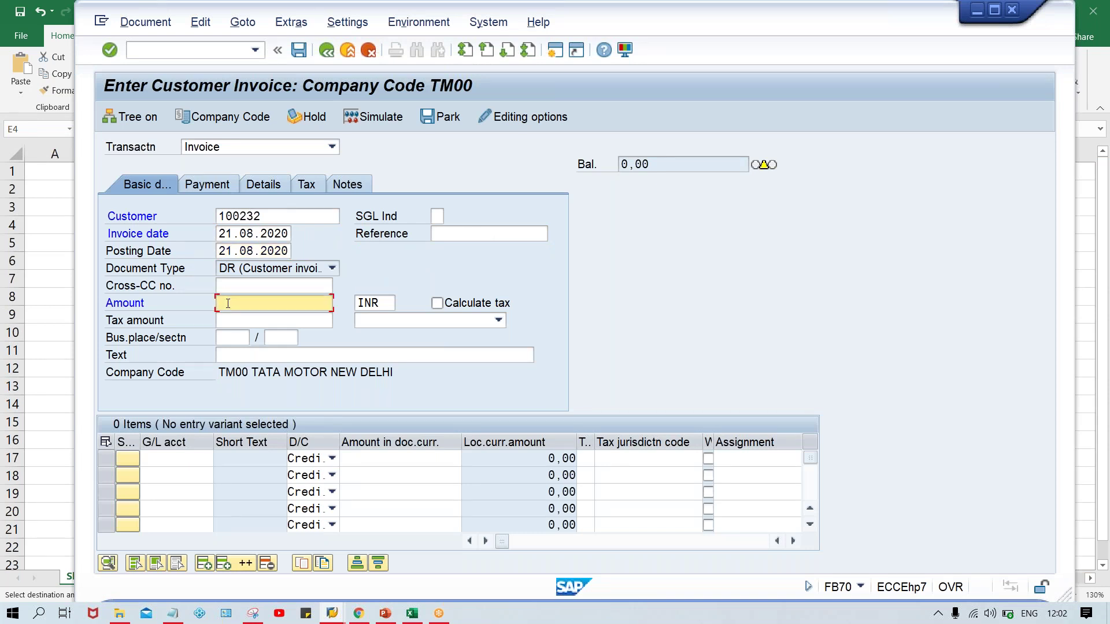
{"action": "type", "text": "4000"}
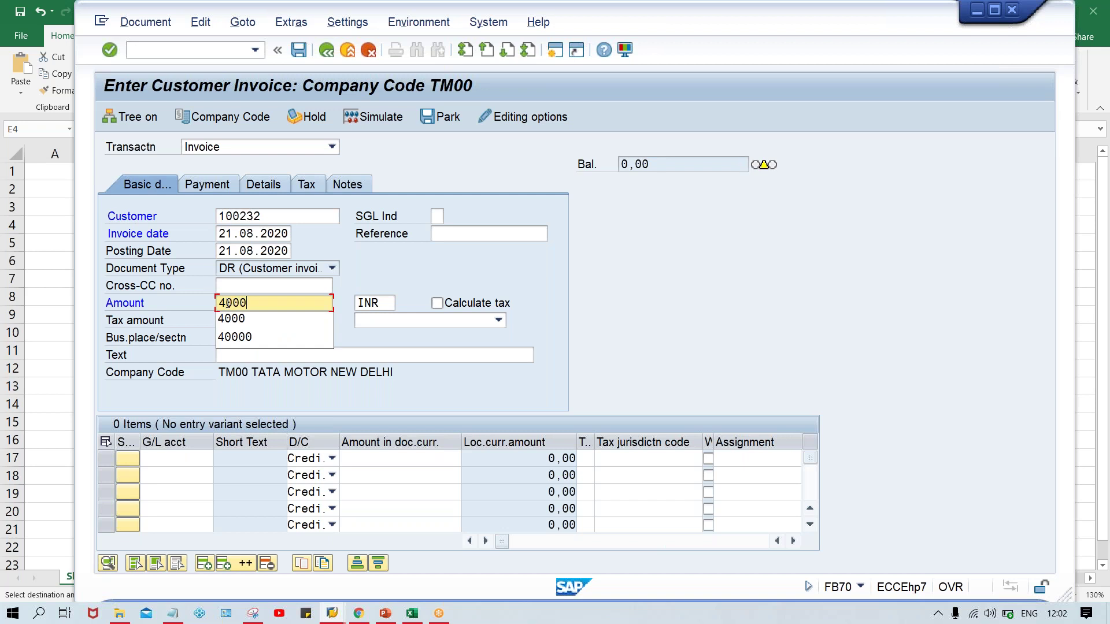
{"action": "key", "text": "Return"}
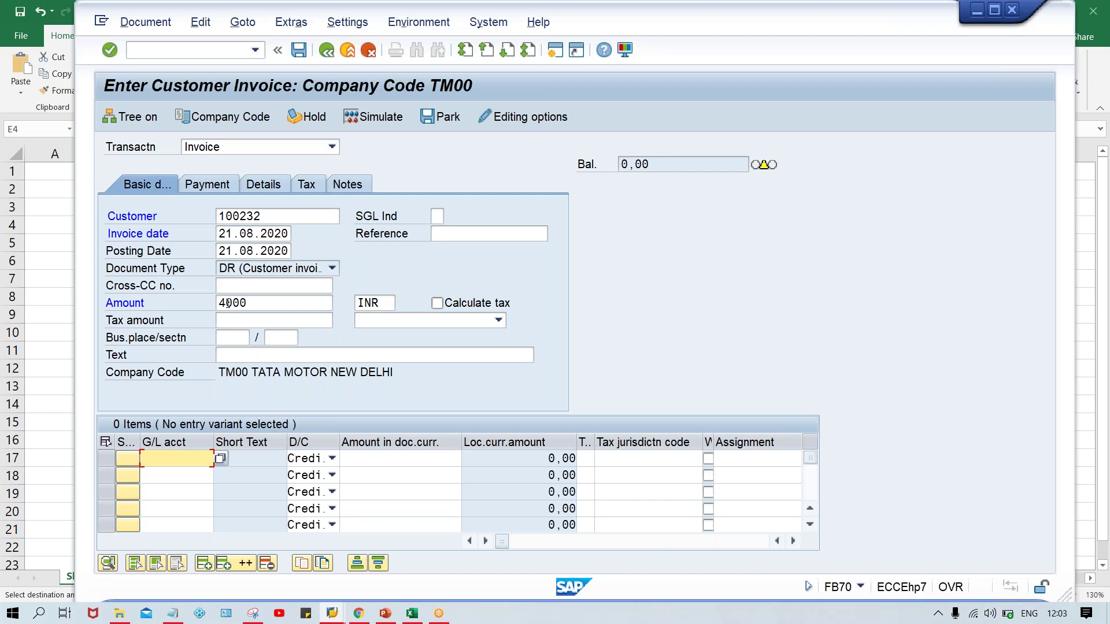
Add a credit item of 4000 to G/L account 3000, then simulate and post the customer invoice
{"action": "type", "text": "3000"}
{"action": "key", "text": "Tab"}
{"action": "key", "text": "Tab"}
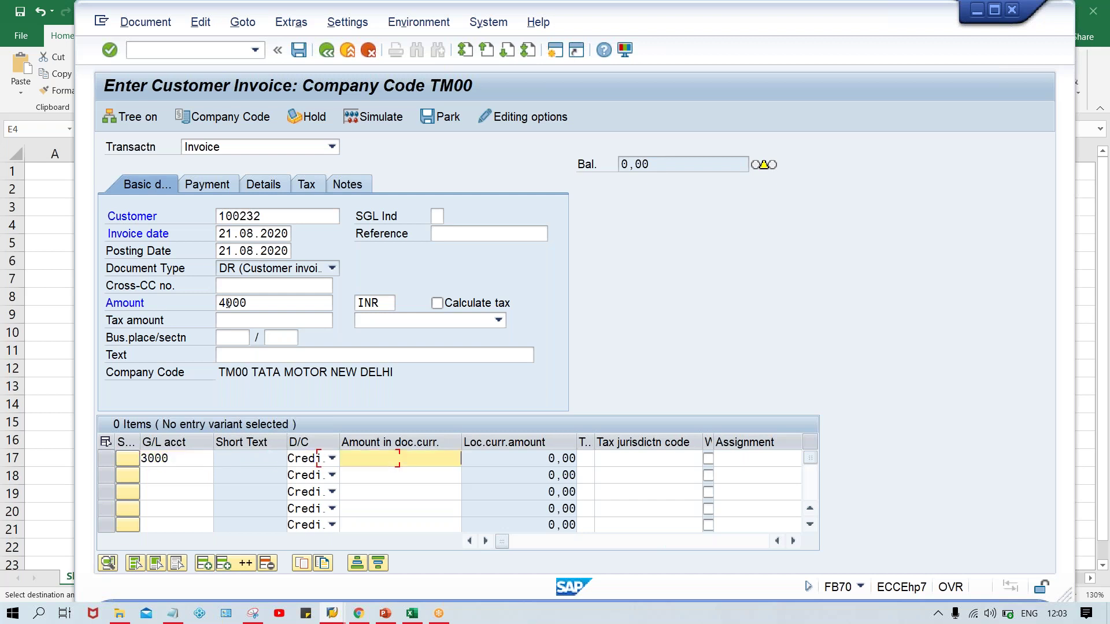
{"action": "type", "text": "4000"}
{"action": "left_click", "coordinate": [229, 303]}
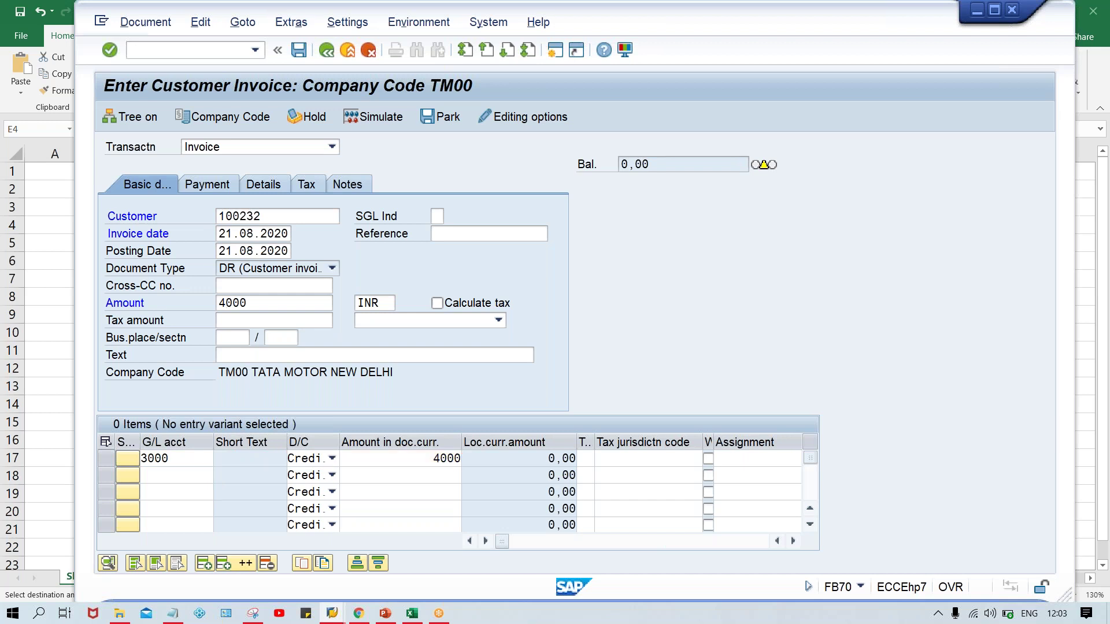
{"action": "key", "text": "Return"}
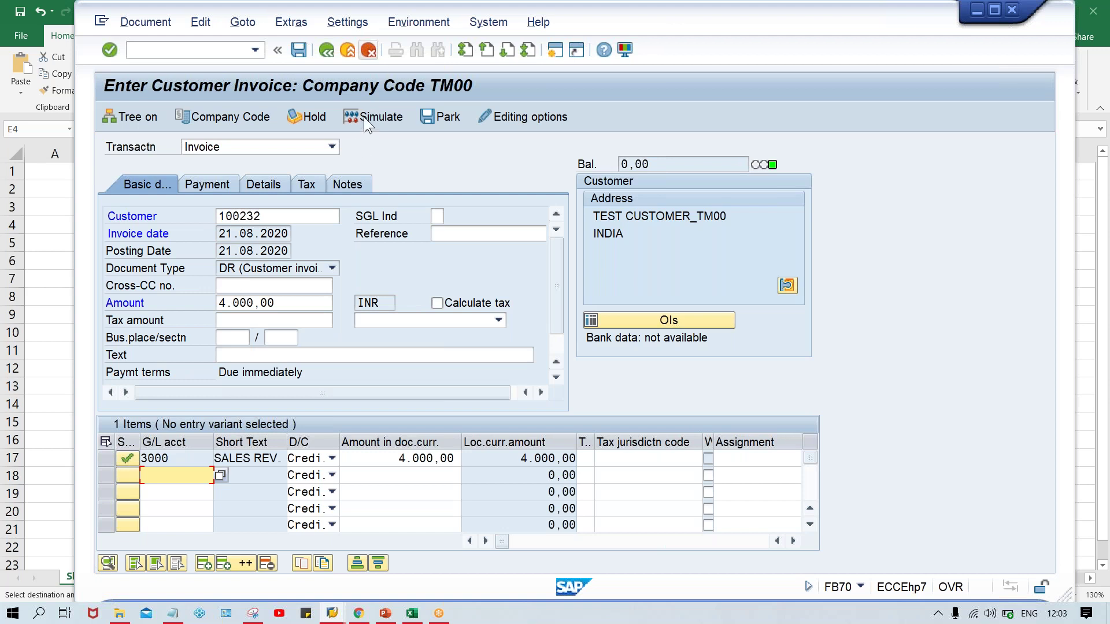
{"action": "left_click", "coordinate": [370, 113]}
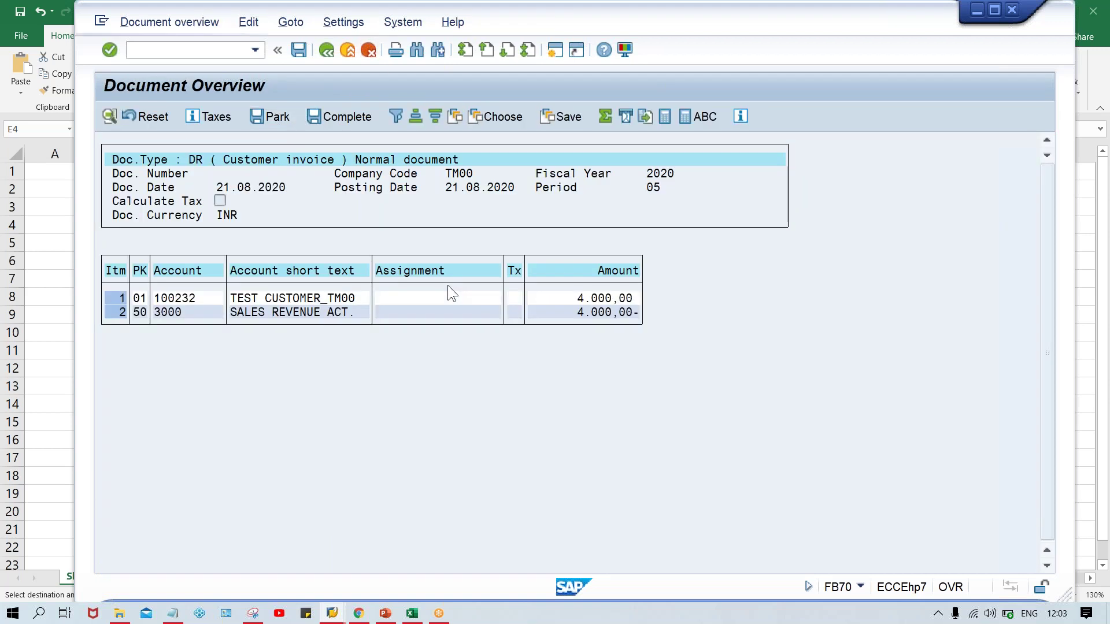
{"action": "key", "text": "ctrl+s"}
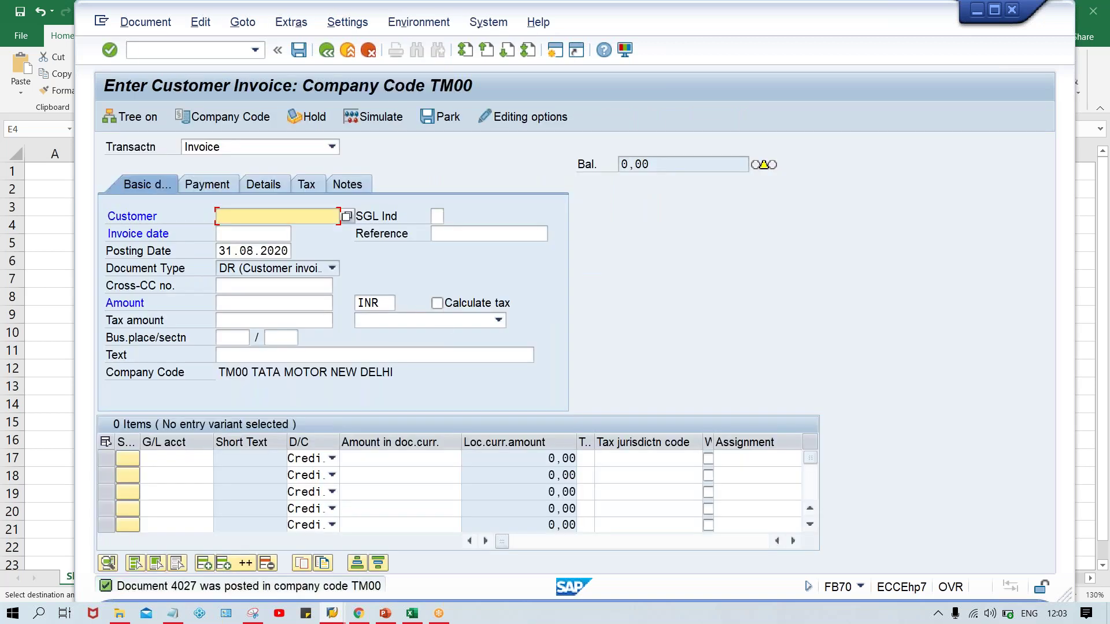
Copy invoice 2's due date from Excel and start its SAP entry for the same customer with invoice date 31.08.2020
{"action": "left_click", "coordinate": [413, 617]}
{"action": "left_click", "coordinate": [307, 247]}
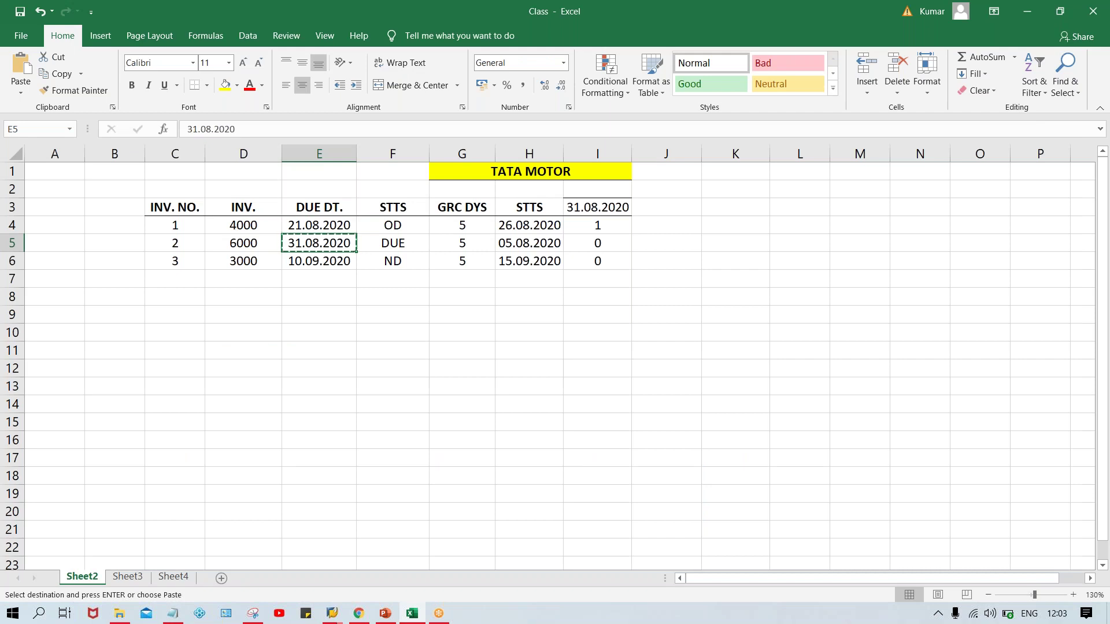
{"action": "key", "text": "alt+Tab"}
{"action": "left_click", "coordinate": [223, 218]}
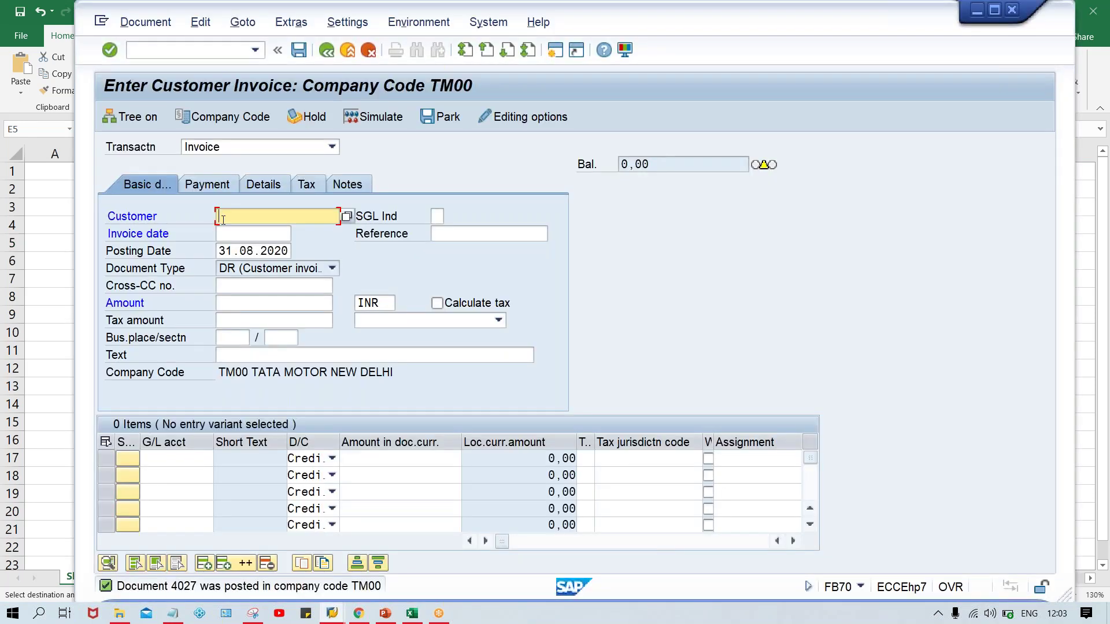
{"action": "key", "text": "Return"}
{"action": "key", "text": "Tab"}
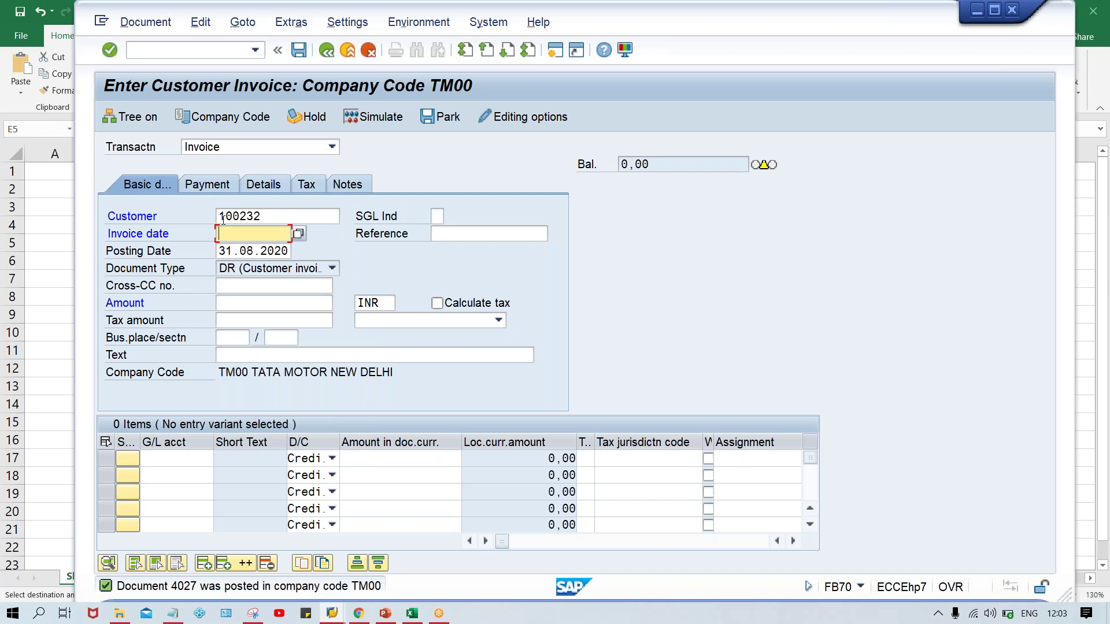
{"action": "key", "text": "ctrl+v"}
{"action": "key", "text": "Tab"}
{"action": "key", "text": "Tab"}
{"action": "key", "text": "Tab"}
{"action": "key", "text": "Tab"}
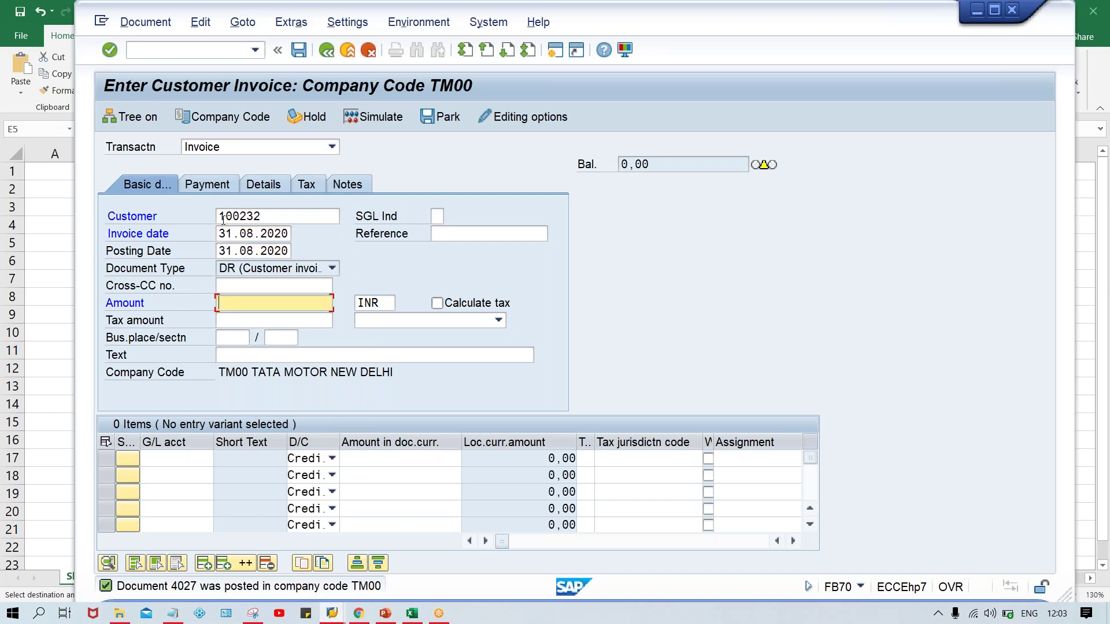
Set the invoice amount to 6000, credit G/L account 3000 with 6000, and post the invoice
{"action": "type", "text": "60"}
{"action": "key", "text": "Down"}
{"action": "key", "text": "Down"}
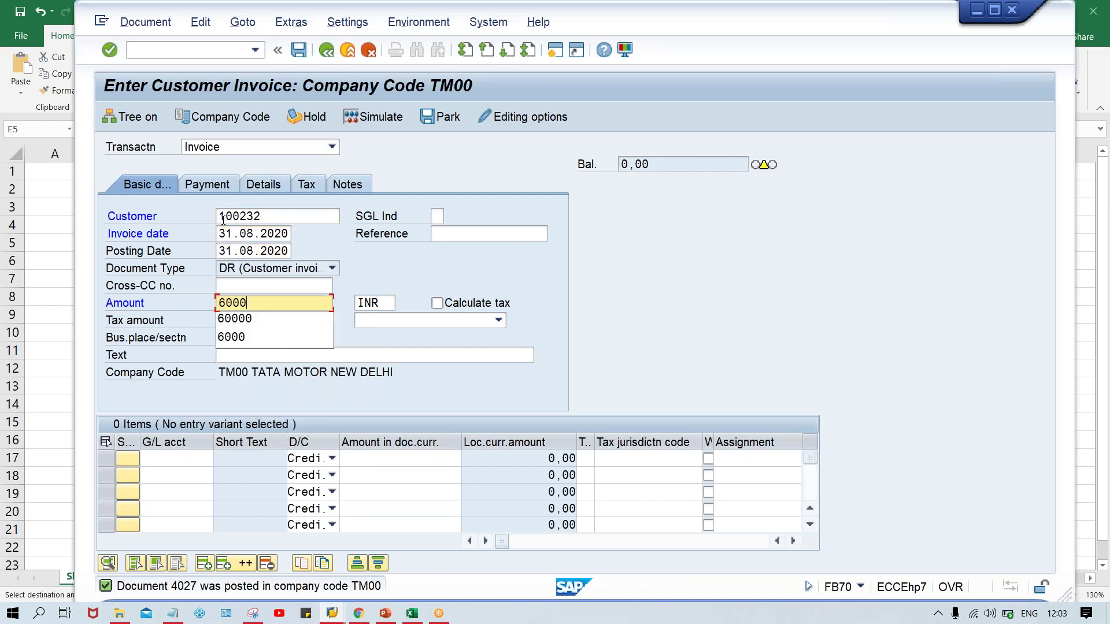
{"action": "key", "text": "Return"}
{"action": "key", "text": "Tab"}
{"action": "type", "text": "3000"}
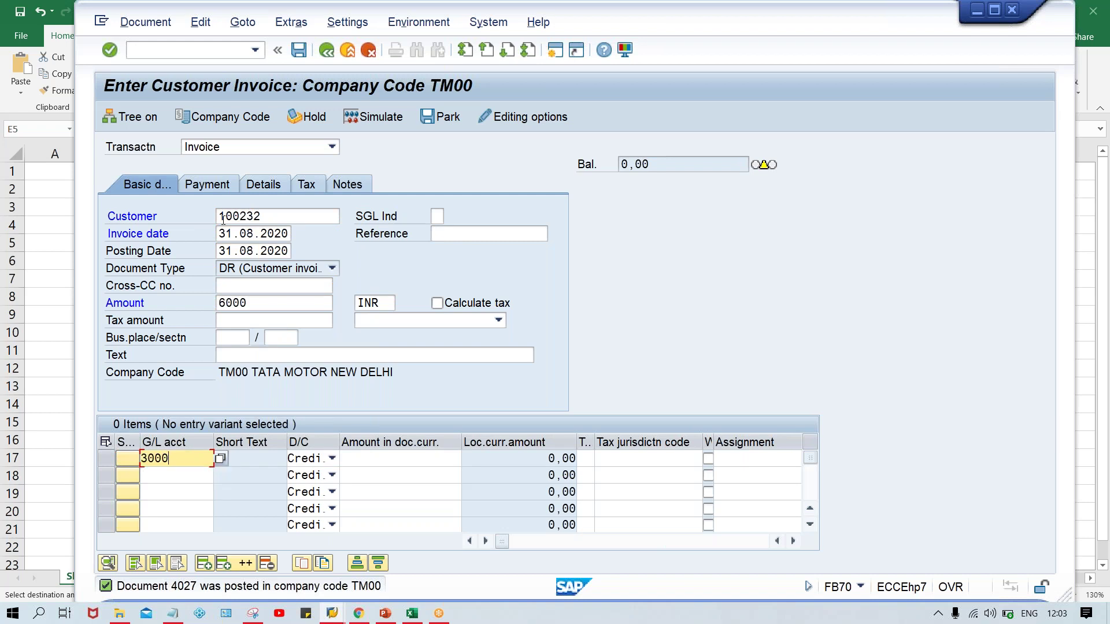
{"action": "key", "text": "Tab"}
{"action": "key", "text": "Tab"}
{"action": "type", "text": "6000"}
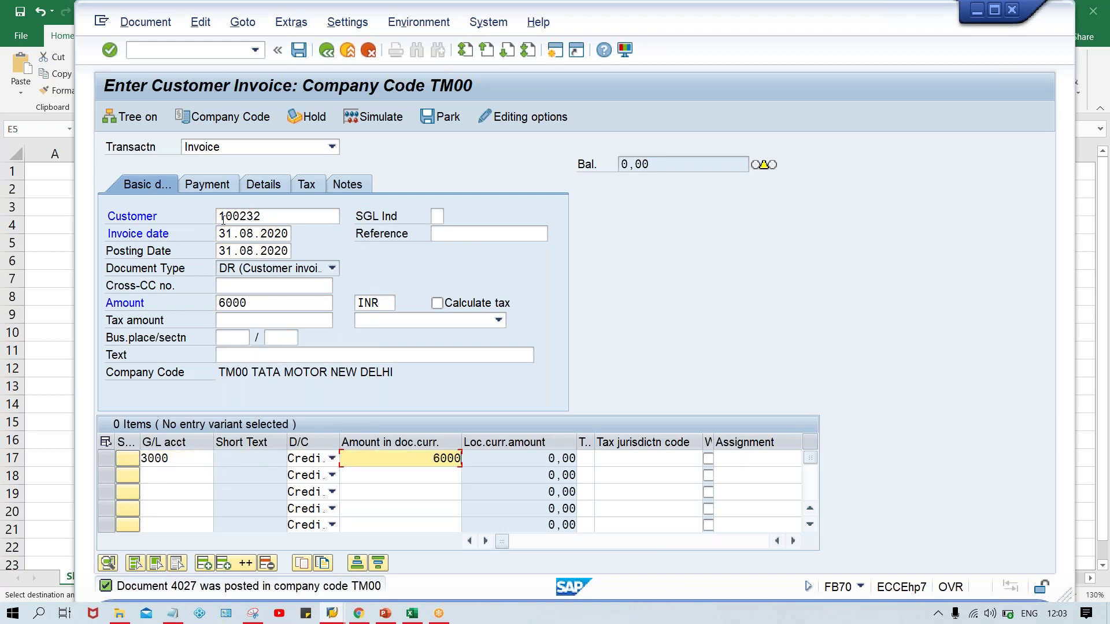
{"action": "key", "text": "Return"}
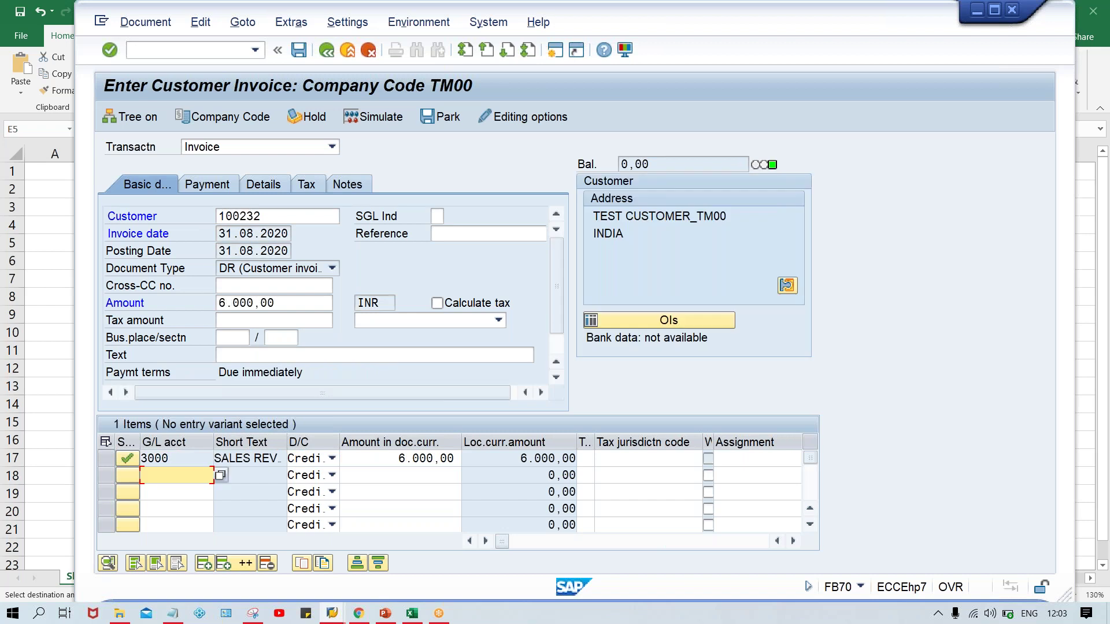
{"action": "key", "text": "ctrl+s"}
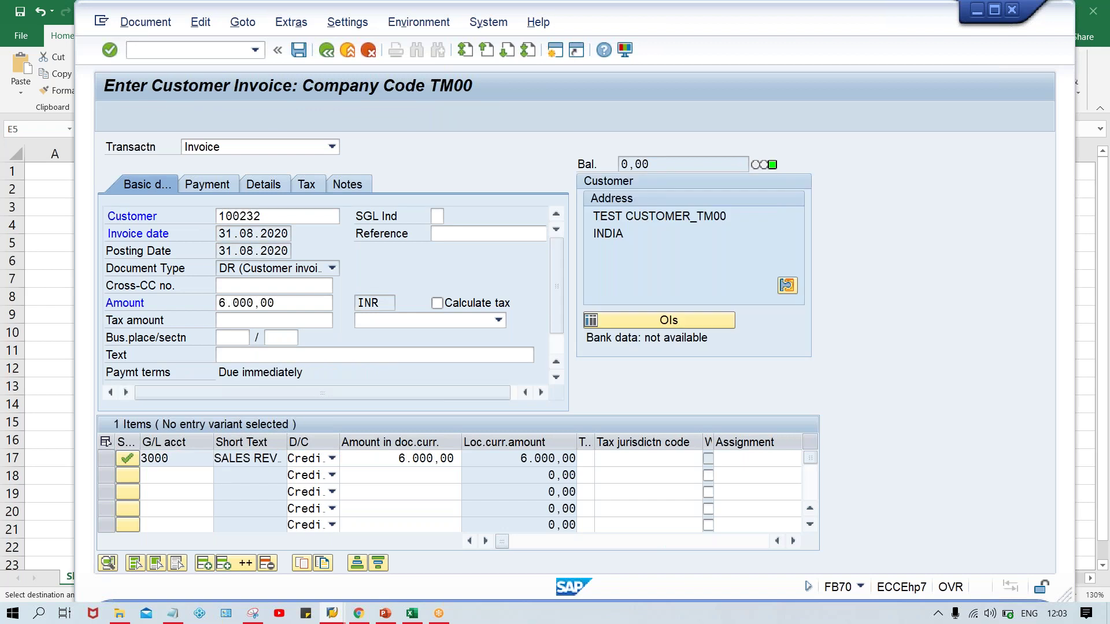
Copy invoice 3's due date from Excel and start its SAP entry for the same customer with invoice date 10.09.2020
{"action": "key", "text": "alt+Tab"}
{"action": "left_click", "coordinate": [319, 261]}
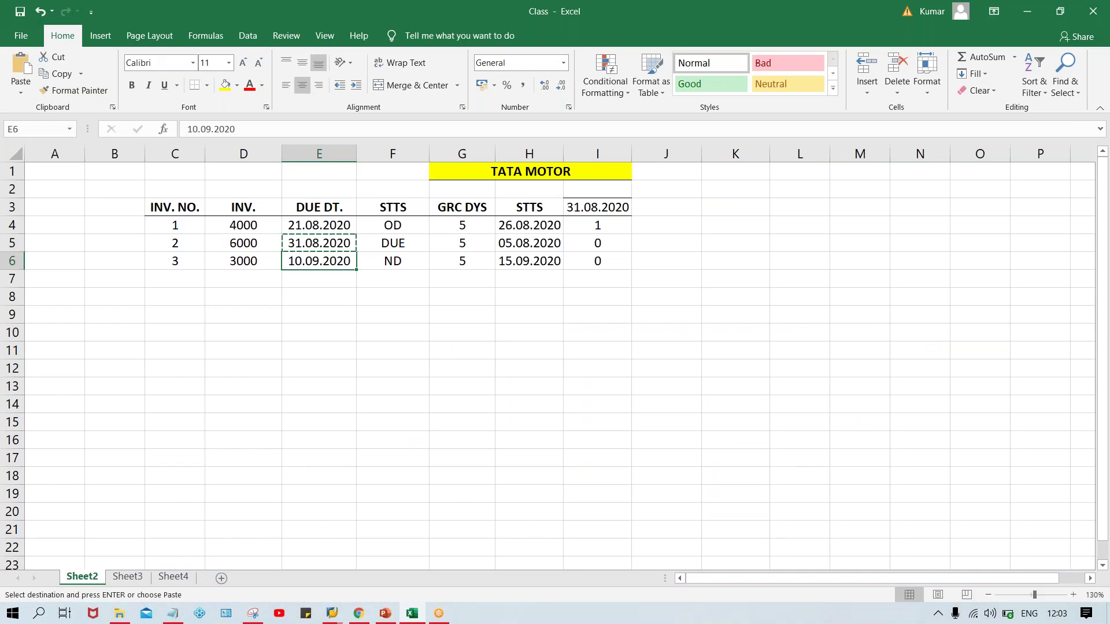
{"action": "key", "text": "alt+Tab"}
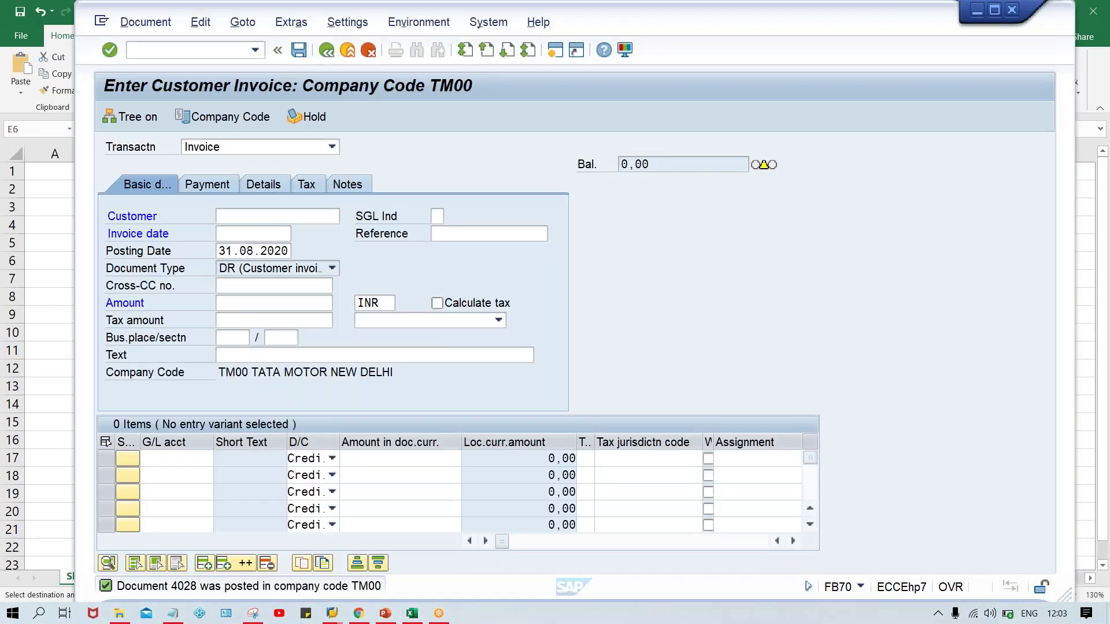
{"action": "left_click", "coordinate": [252, 221]}
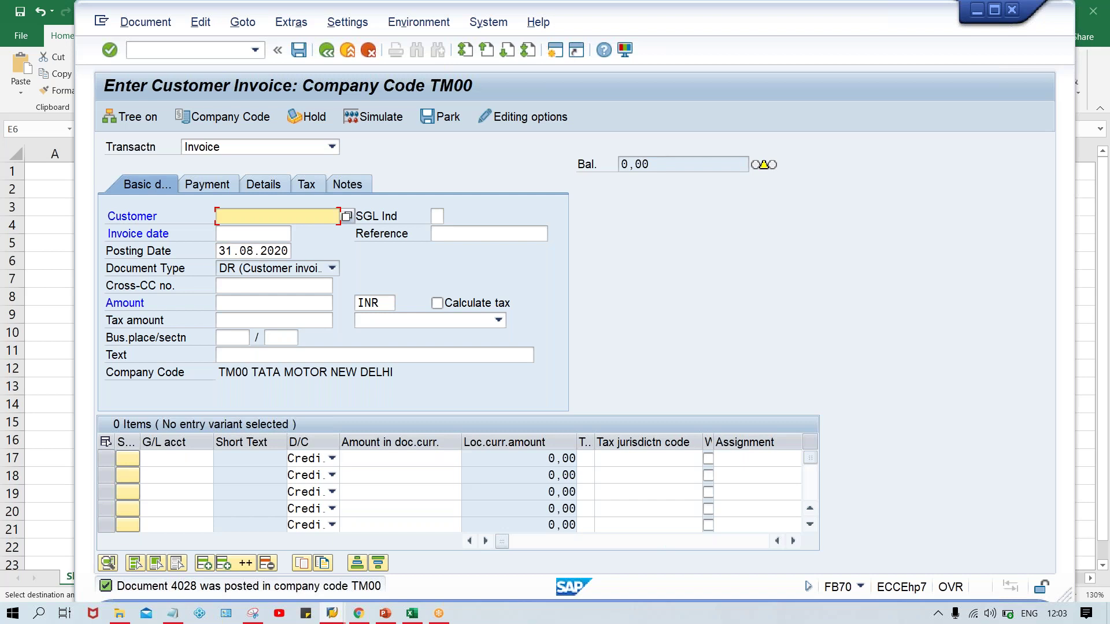
{"action": "key", "text": "BackSpace"}
{"action": "key", "text": "Down"}
{"action": "key", "text": "Tab"}
{"action": "key", "text": "Tab"}
{"action": "type", "text": "10.09.2020"}
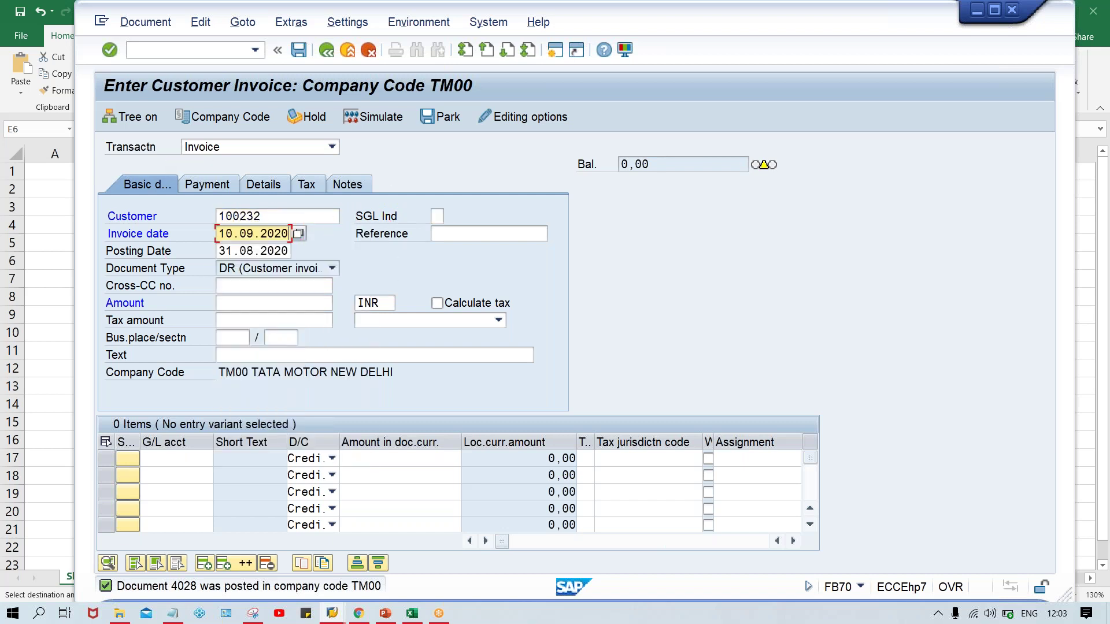
Set the third invoice's posting date to 10.09.2020 and its amount to 3000
{"action": "key", "text": "Tab"}
{"action": "key", "text": "Tab"}
{"action": "type", "text": "10.09.2020"}
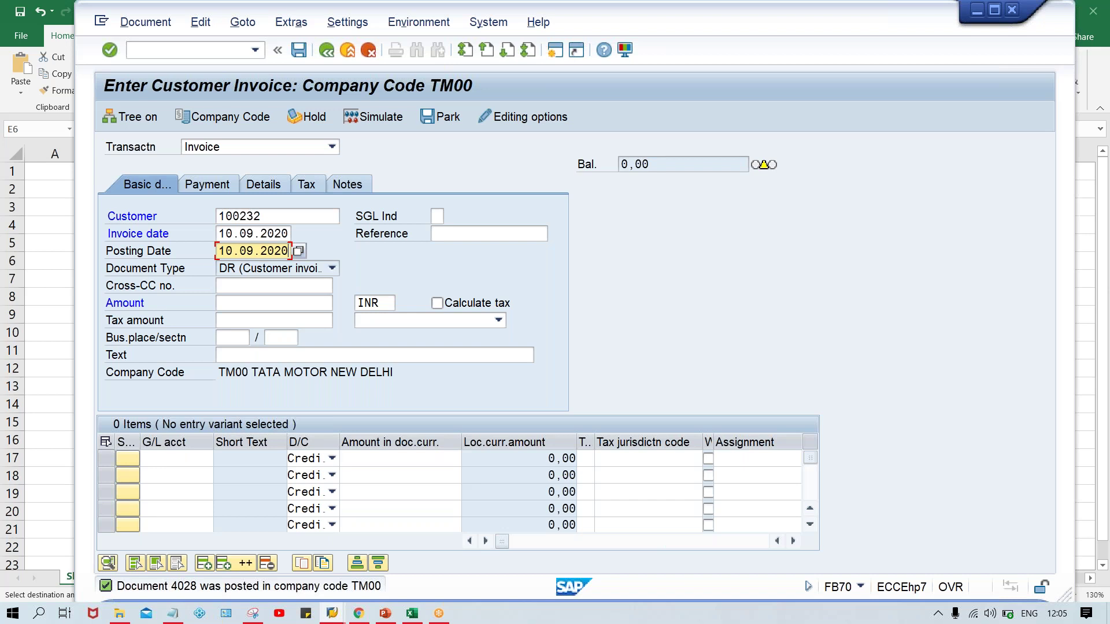
{"action": "left_click", "coordinate": [230, 301]}
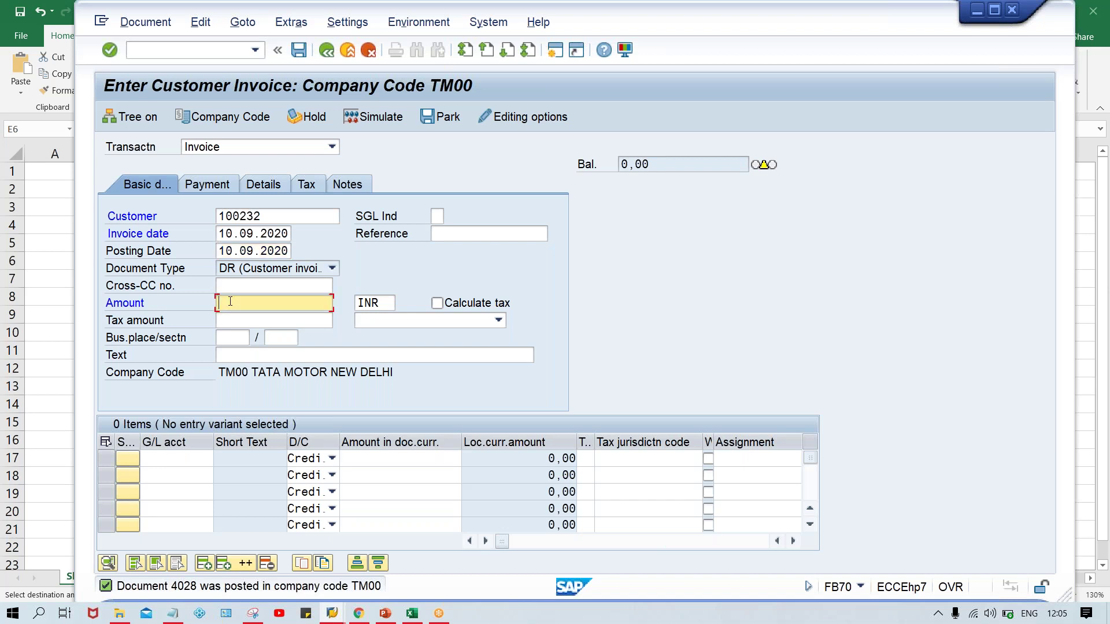
{"action": "key", "text": "alt+Tab"}
{"action": "key", "text": "alt+Tab"}
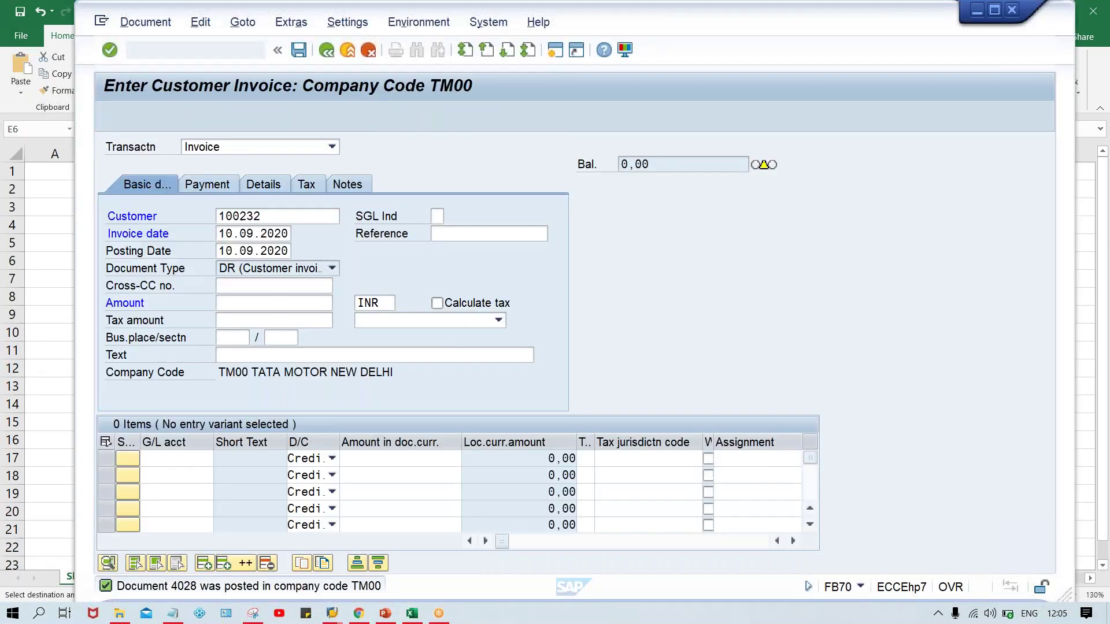
{"action": "type", "text": "3000"}
Add a credit item of 3000 to G/L account 3000 in the invoice's item table
{"action": "left_click", "coordinate": [173, 459]}
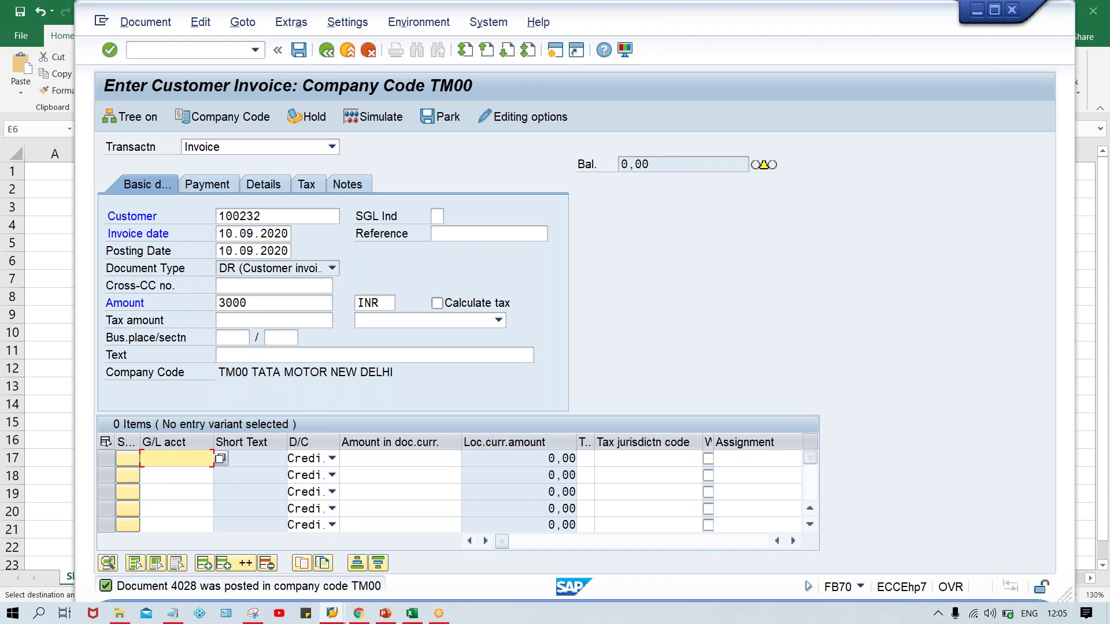
{"action": "type", "text": "3000"}
{"action": "key", "text": "Tab"}
{"action": "key", "text": "Tab"}
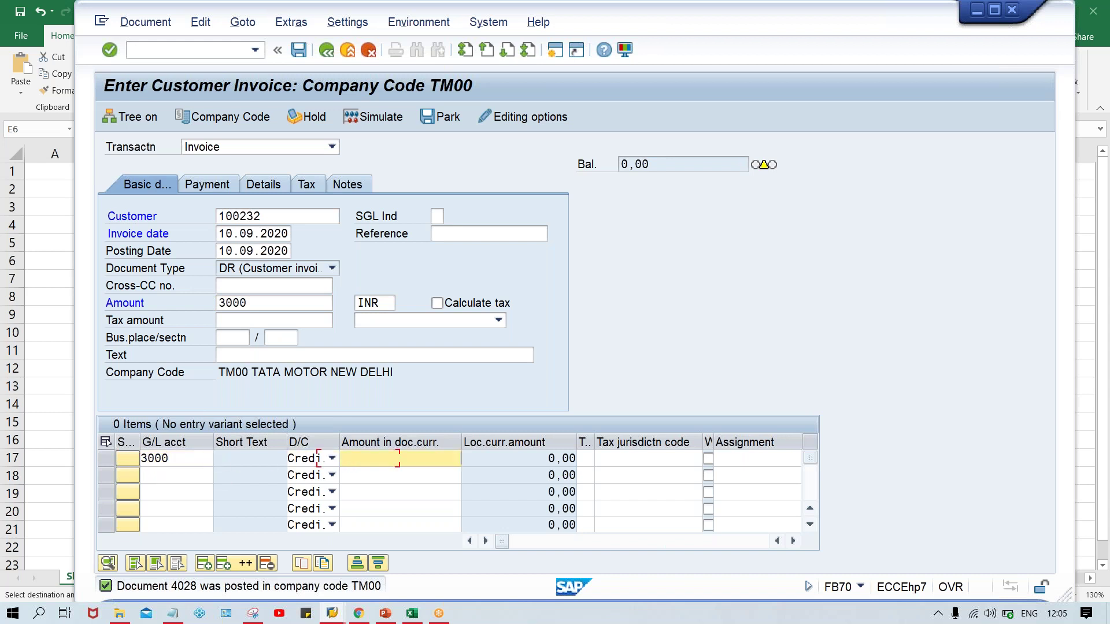
{"action": "type", "text": "3000"}
{"action": "left_click", "coordinate": [428, 458]}
{"action": "left_click", "coordinate": [201, 460]}
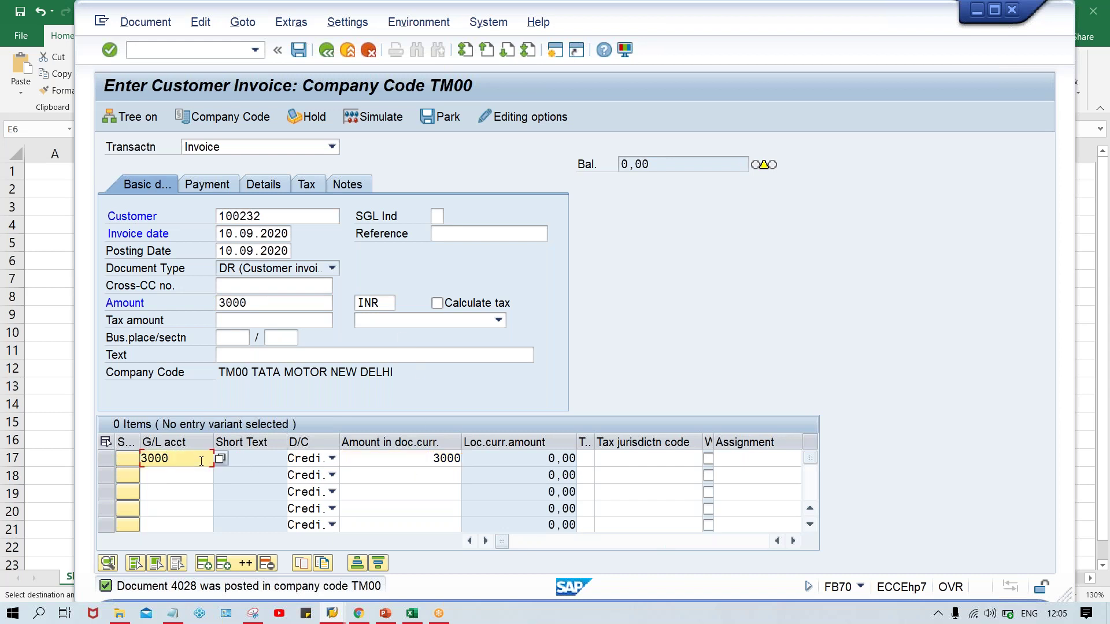
Validate the invoice entry, accept the posting period adjustment, and post the document
{"action": "key", "text": "Return"}
{"action": "key", "text": "Return"}
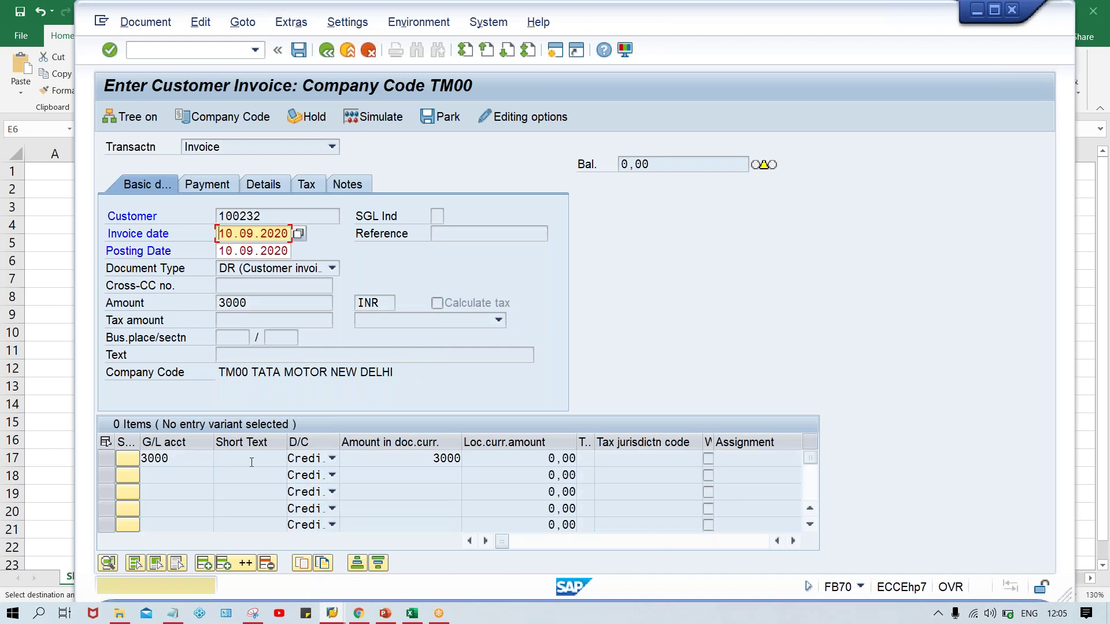
{"action": "key", "text": "Return"}
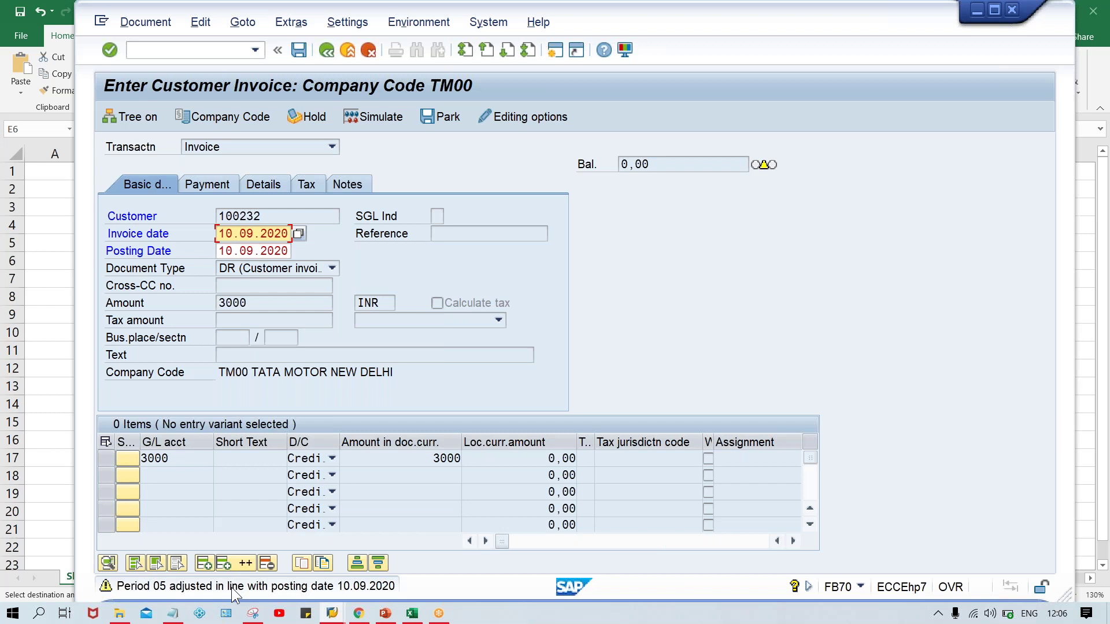
{"action": "key", "text": "Return"}
{"action": "key", "text": "Return"}
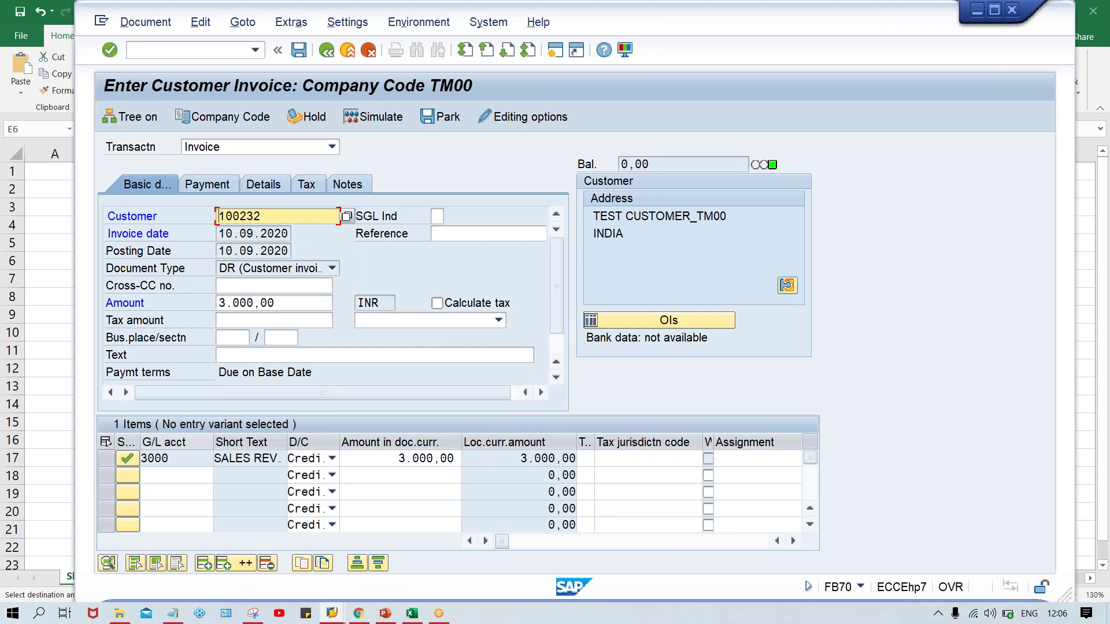
{"action": "left_click", "coordinate": [242, 458]}
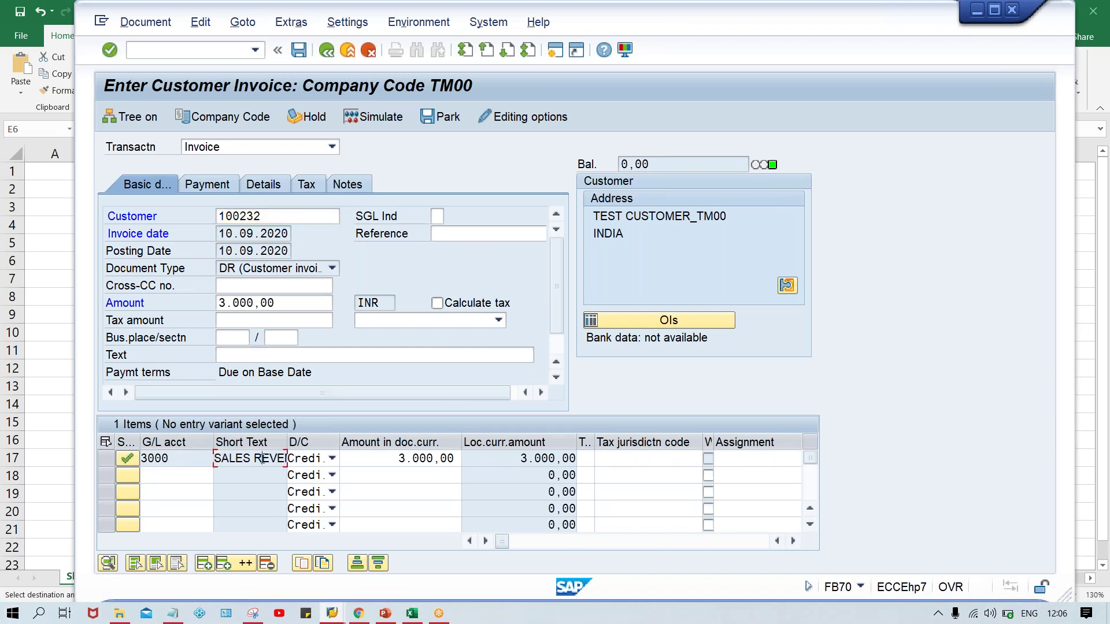
{"action": "key", "text": "ctrl+s"}
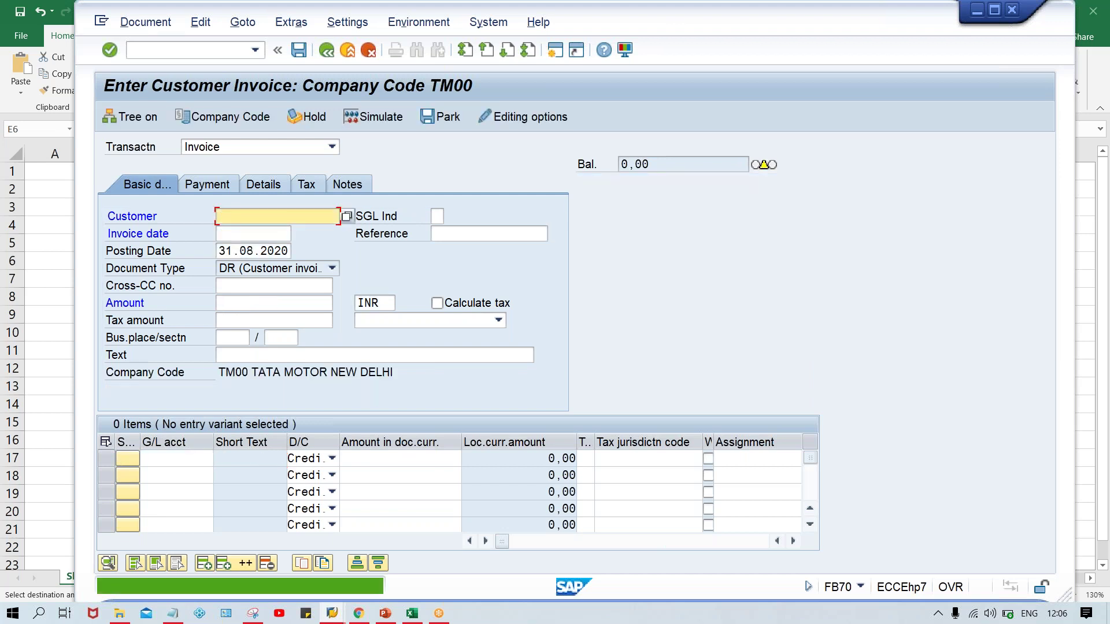
Run transaction FBL5N to view the customer's open items in company code TM00 at key date 31.08.2020, and return to the selection
{"action": "left_click", "coordinate": [164, 52]}
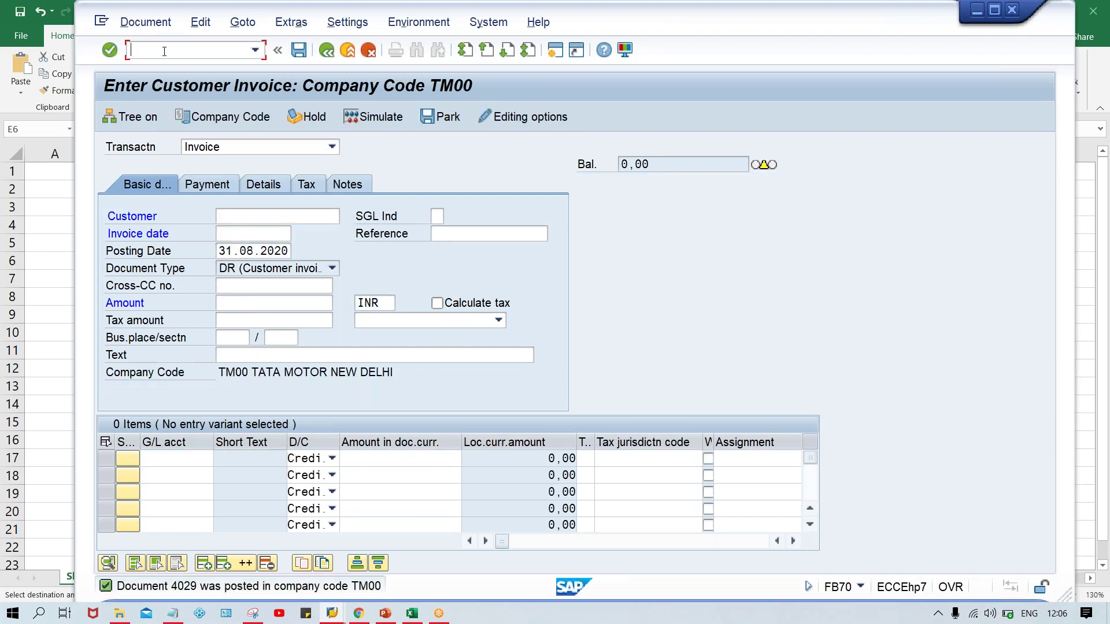
{"action": "type", "text": "/NFBL5N"}
{"action": "key", "text": "Return"}
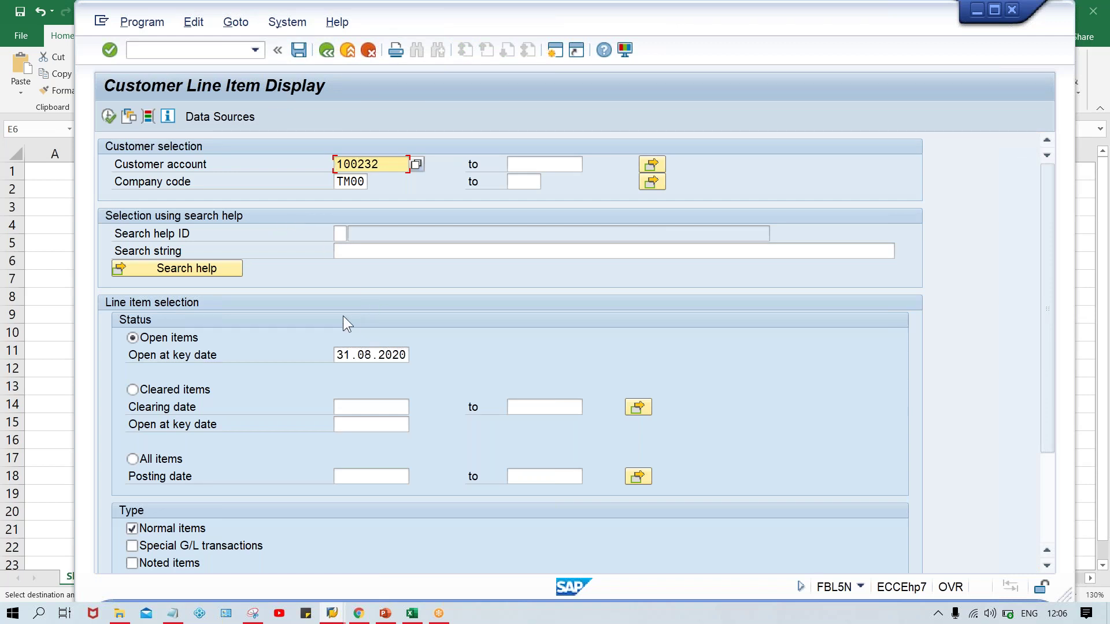
{"action": "left_click", "coordinate": [110, 114]}
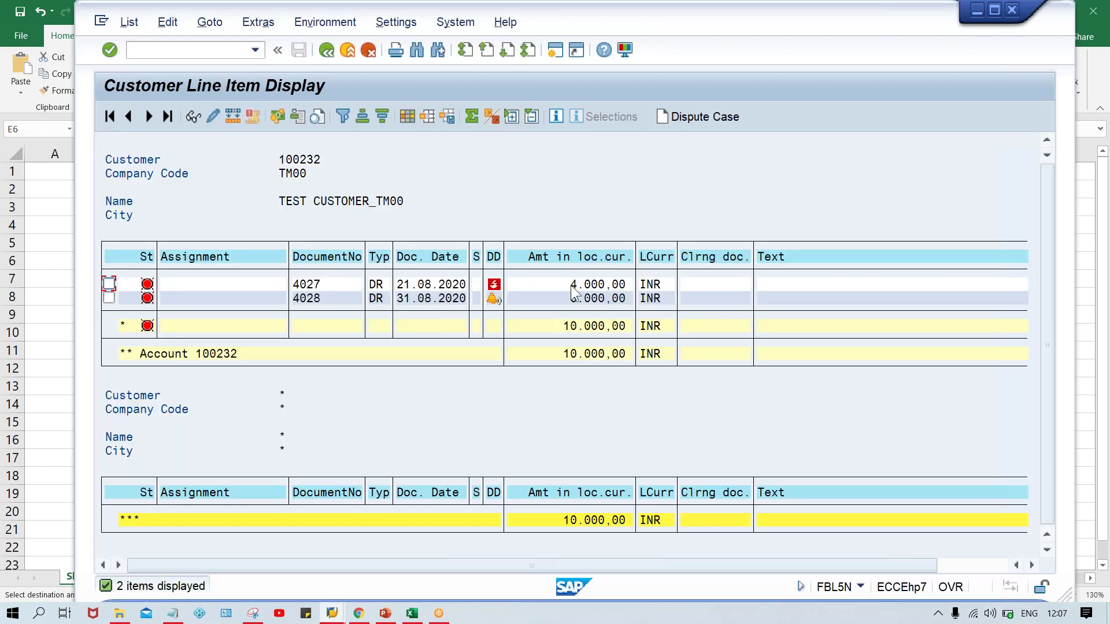
{"action": "left_click", "coordinate": [588, 305]}
{"action": "left_click", "coordinate": [331, 50]}
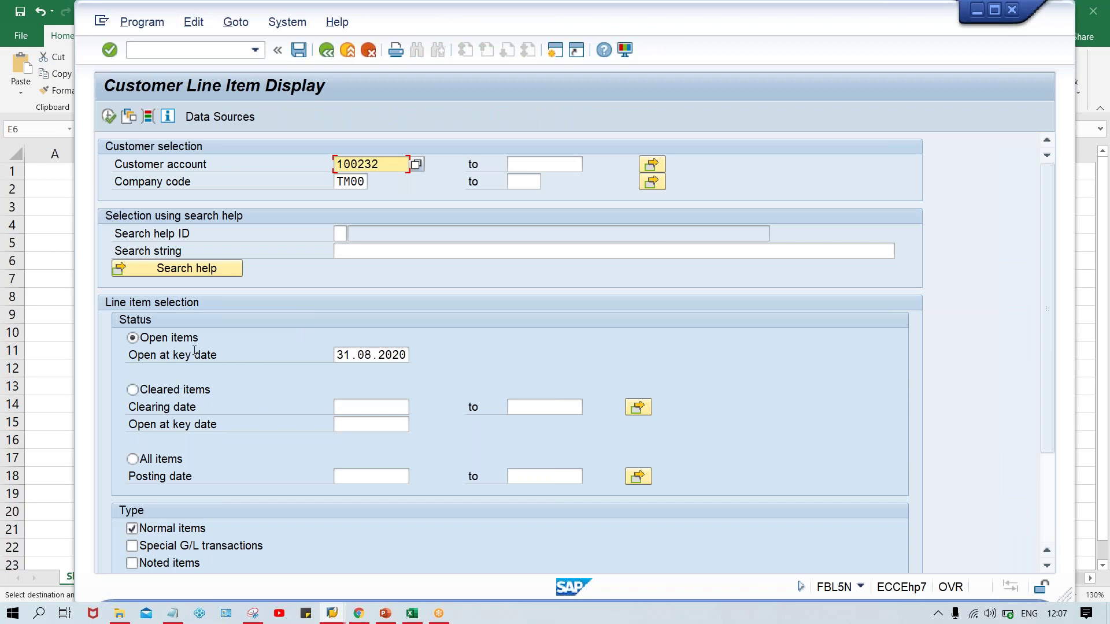
Switch the line item selection to all items, leave the posting date range empty, and run the report
{"action": "double_click", "coordinate": [344, 361]}
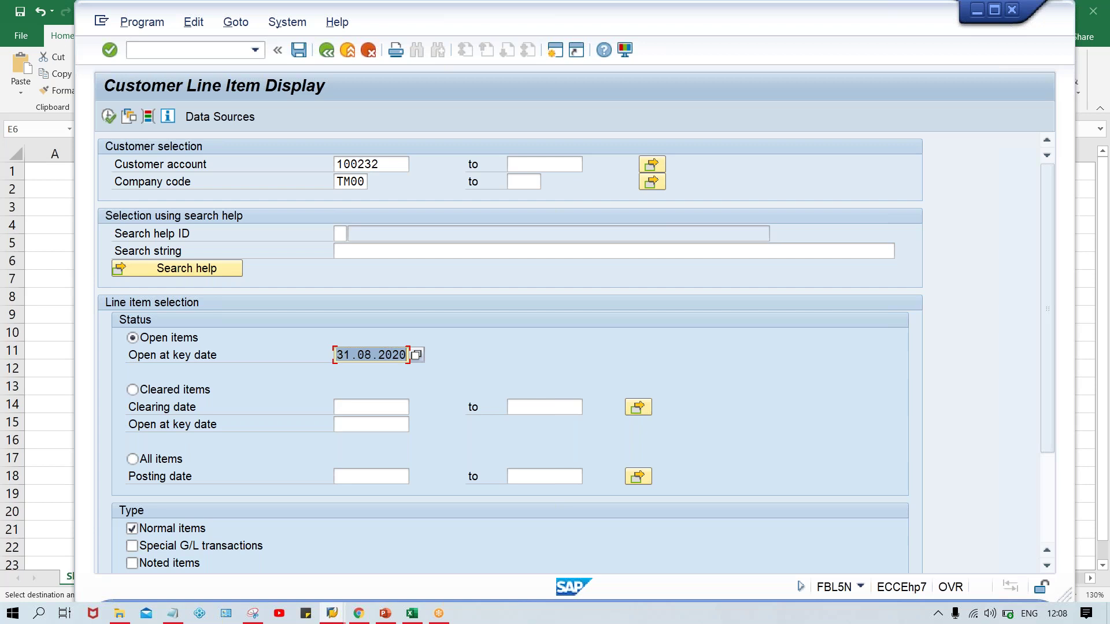
{"action": "left_click", "coordinate": [350, 354]}
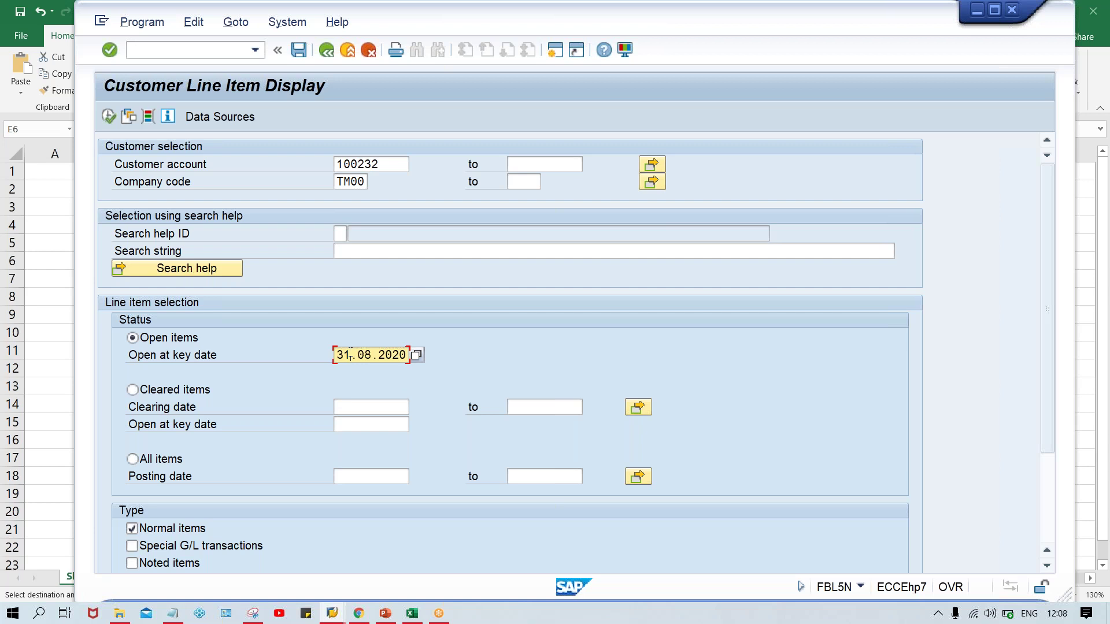
{"action": "left_click", "coordinate": [151, 457]}
{"action": "left_click", "coordinate": [372, 474]}
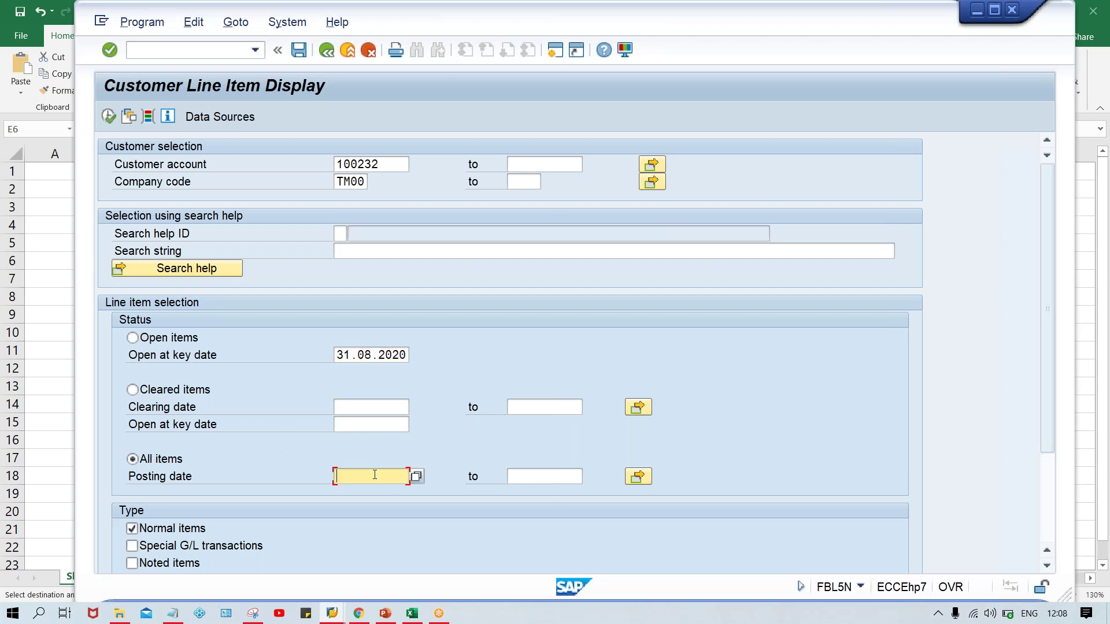
{"action": "left_click", "coordinate": [557, 471]}
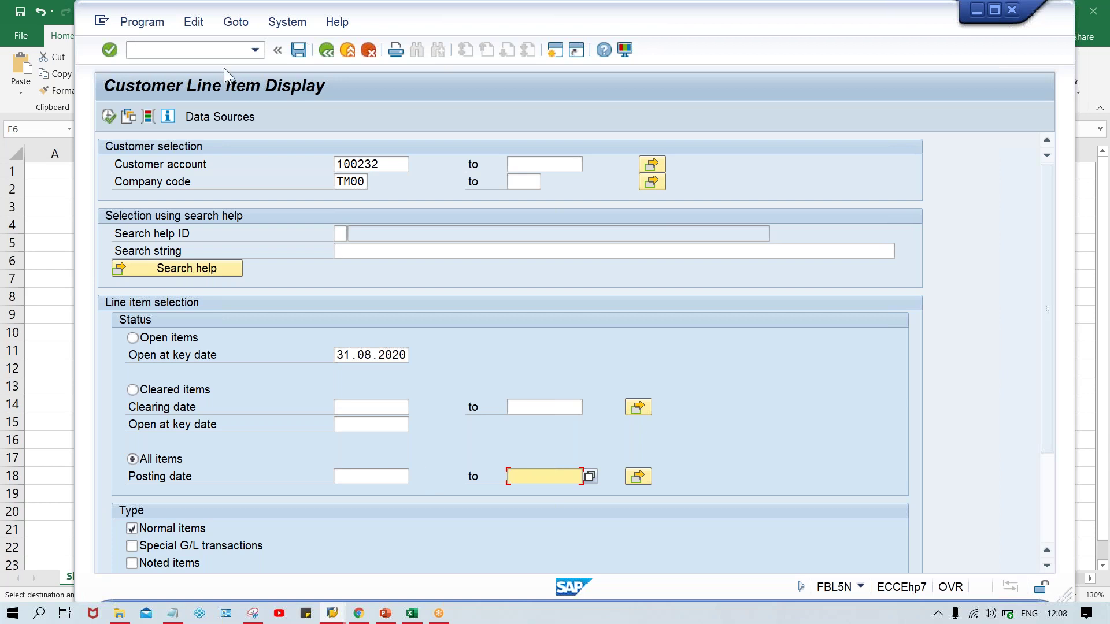
{"action": "left_click", "coordinate": [109, 115]}
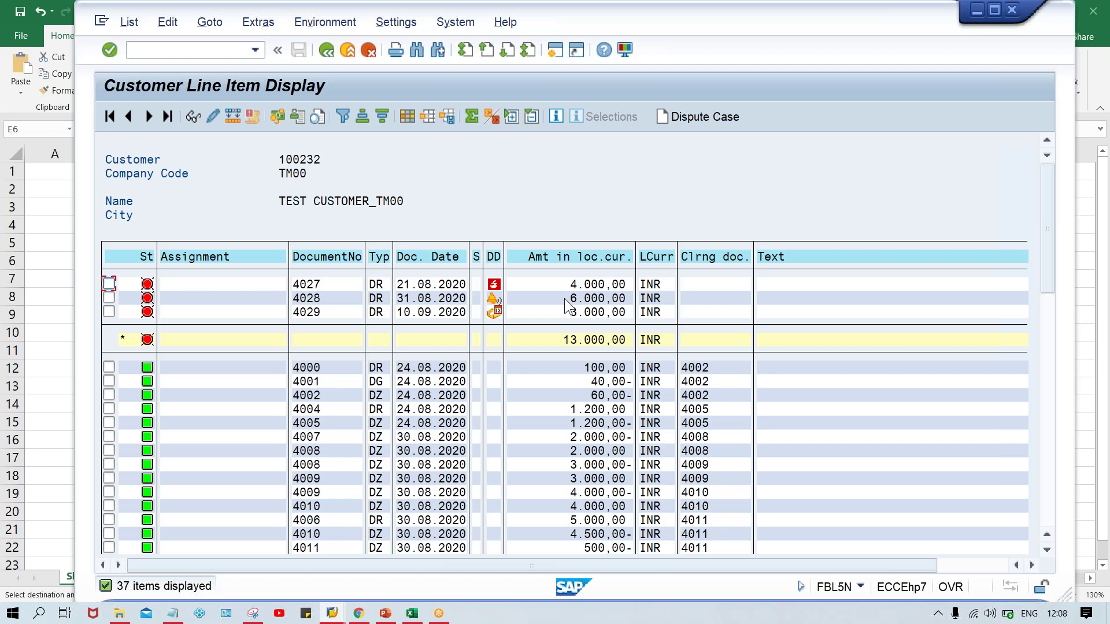
Check the document dates and due status symbols of the three newly posted invoices in the line item list
{"action": "mouse_move", "coordinate": [495, 289]}
{"action": "mouse_move", "coordinate": [495, 318]}
{"action": "left_click", "coordinate": [441, 256]}
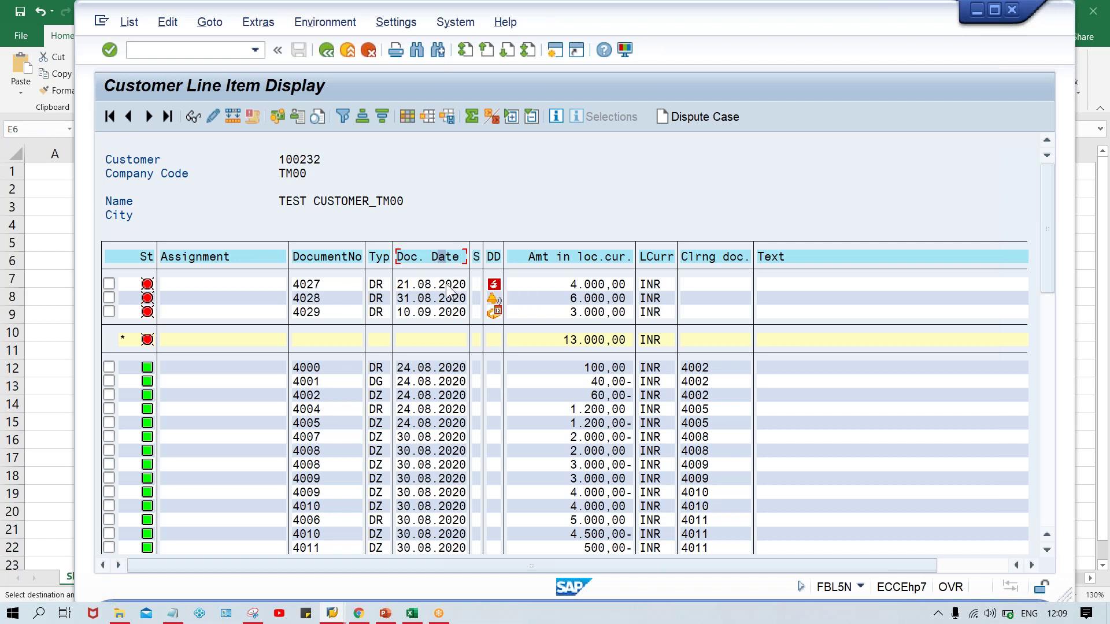
{"action": "left_click", "coordinate": [414, 300]}
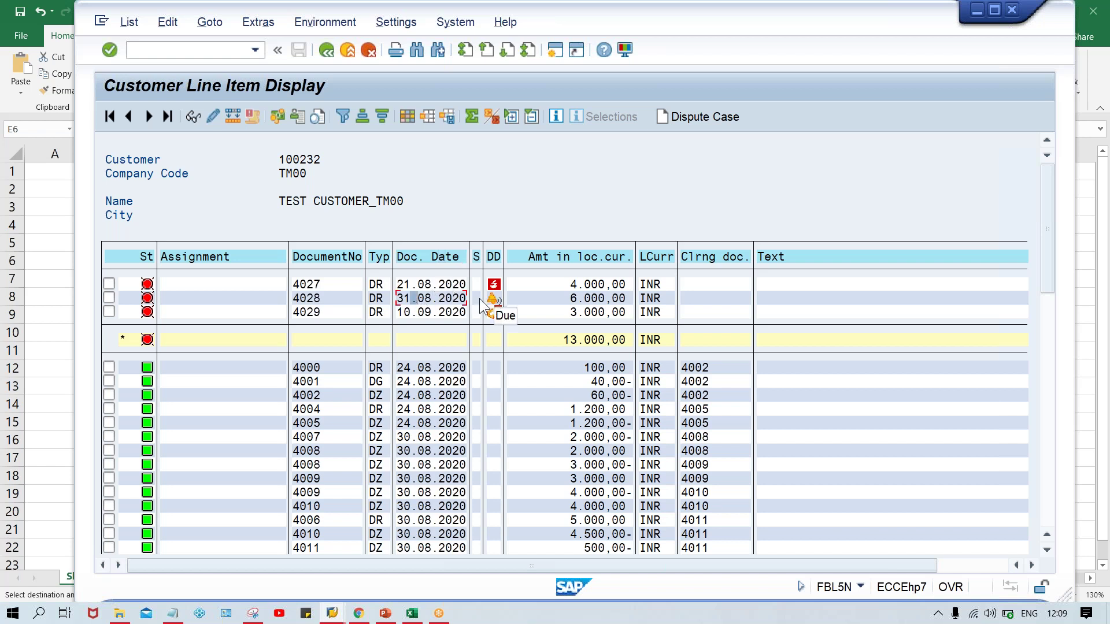
{"action": "left_click", "coordinate": [419, 313]}
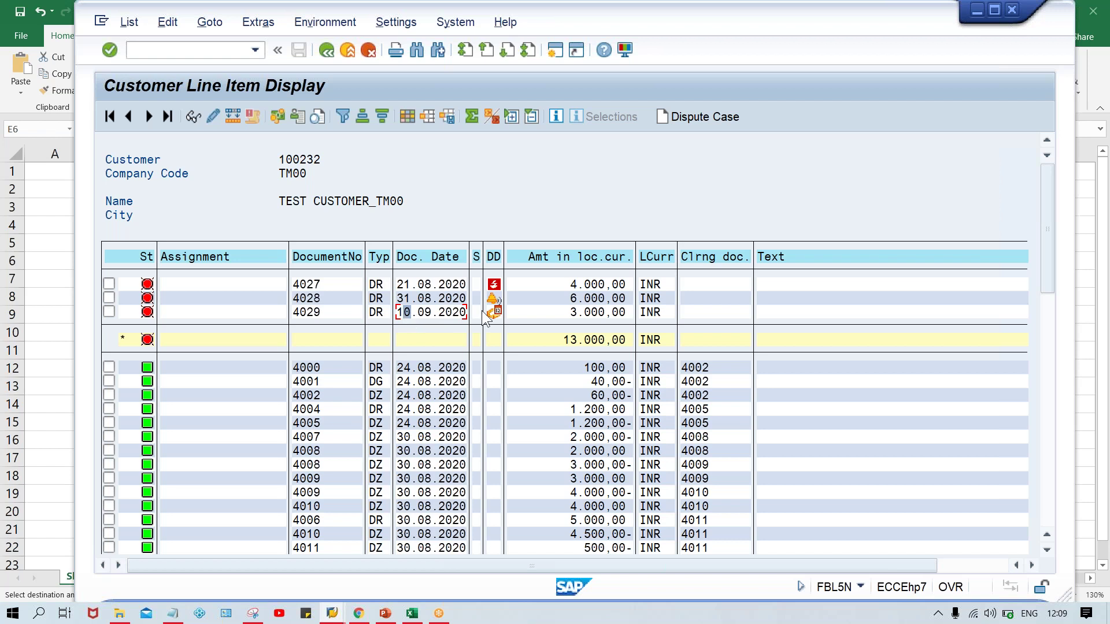
{"action": "mouse_move", "coordinate": [495, 316]}
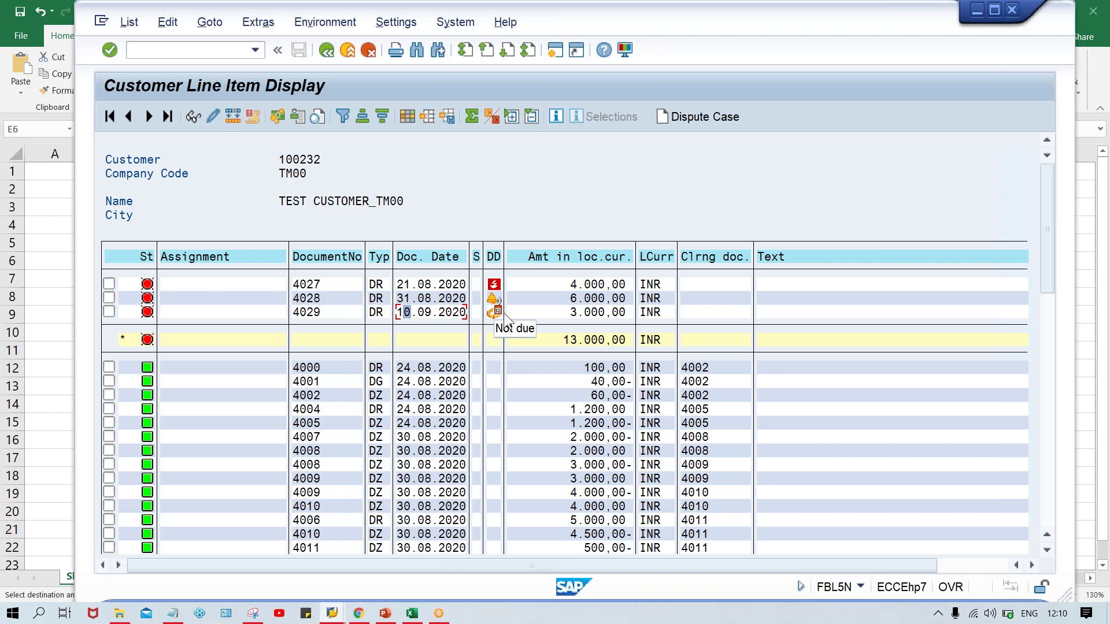
{"action": "left_click", "coordinate": [549, 283]}
Switch to Excel and compare the three invoices' grace dates with their dunning levels under 31.08.2020
{"action": "left_click", "coordinate": [412, 613]}
{"action": "left_click", "coordinate": [585, 226]}
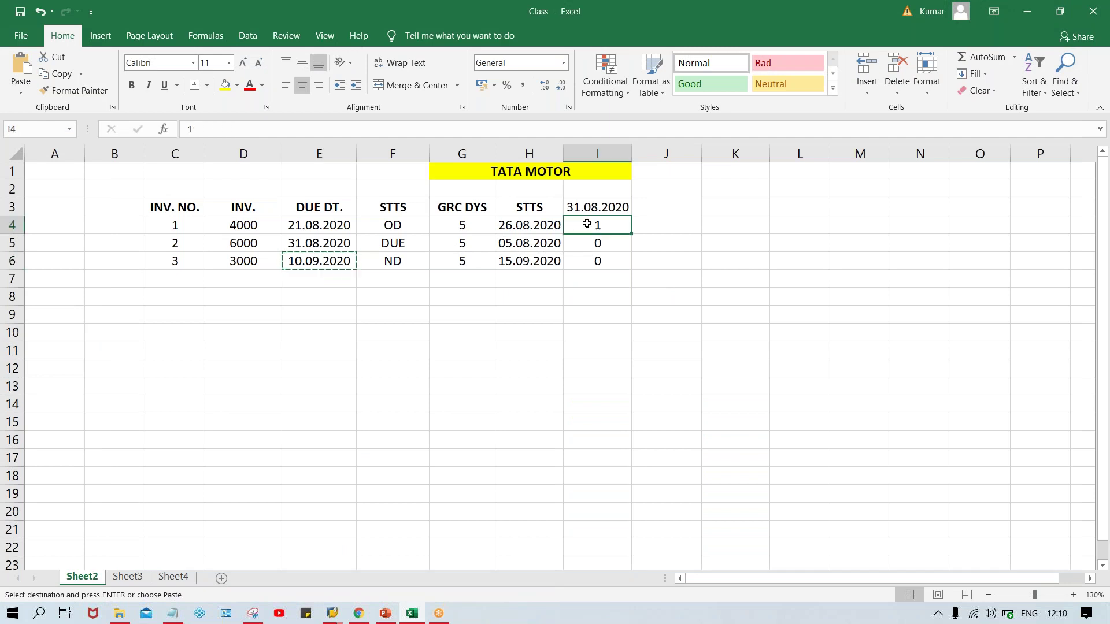
{"action": "double_click", "coordinate": [585, 226]}
{"action": "left_click", "coordinate": [584, 257]}
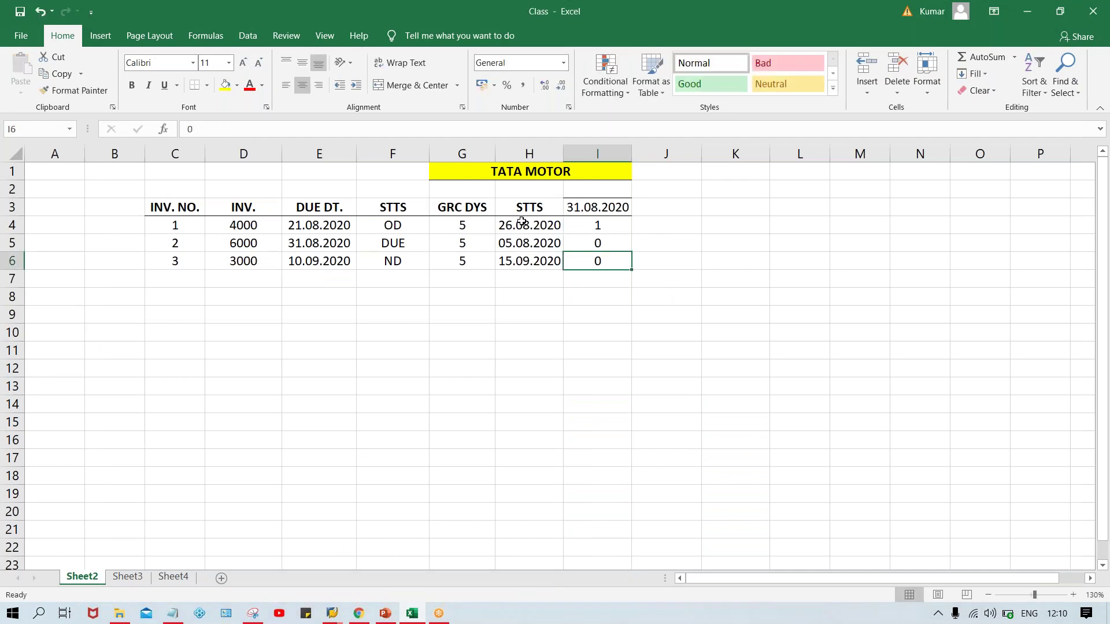
{"action": "left_click", "coordinate": [517, 221]}
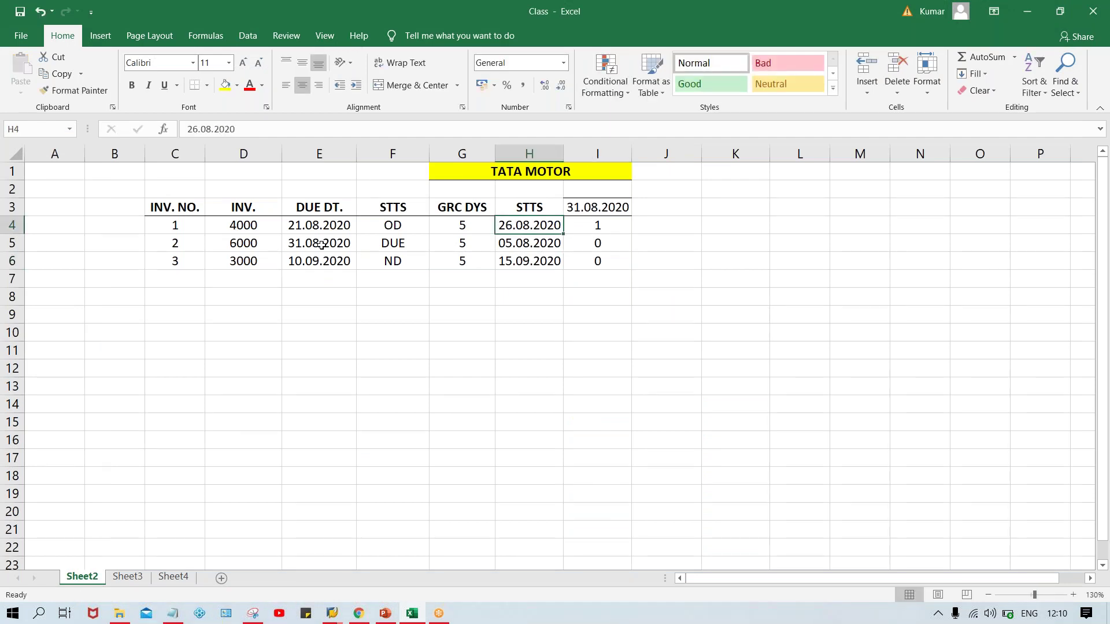
{"action": "left_click", "coordinate": [231, 226]}
{"action": "left_click", "coordinate": [590, 228]}
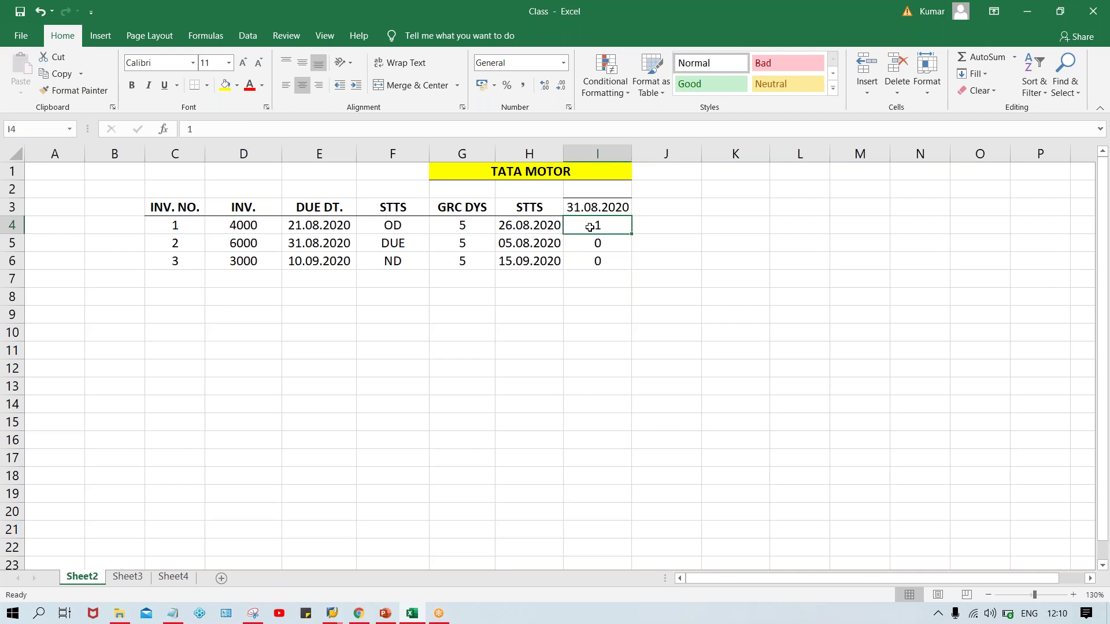
{"action": "left_click", "coordinate": [590, 247]}
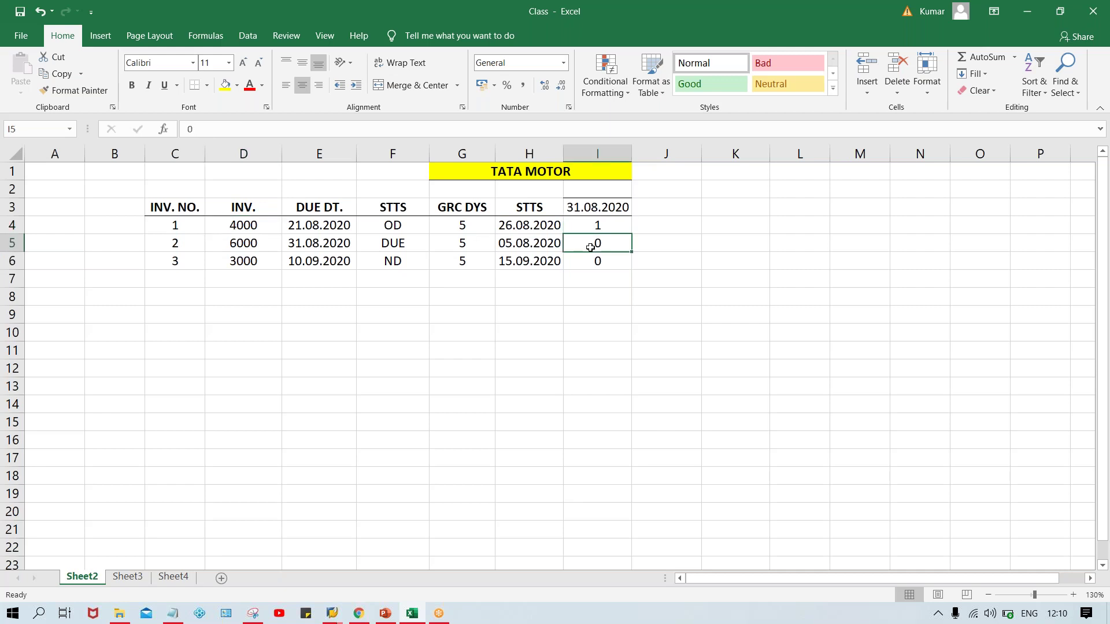
Switch back to the SAP line item list, open a new session, and start dunning transaction F150
{"action": "left_click", "coordinate": [334, 614]}
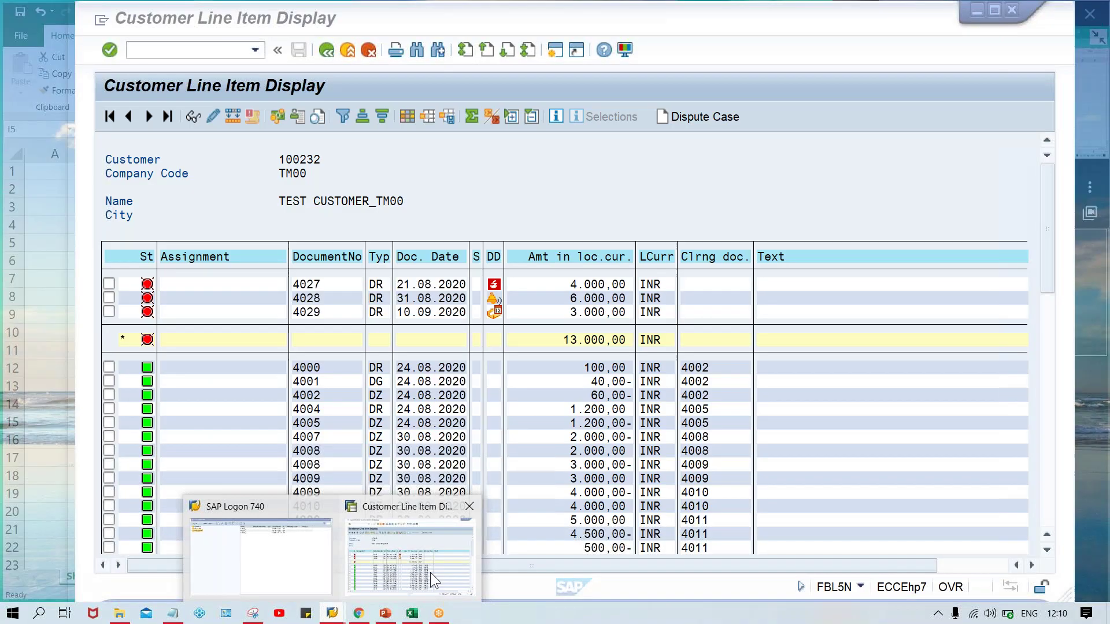
{"action": "left_click", "coordinate": [430, 572]}
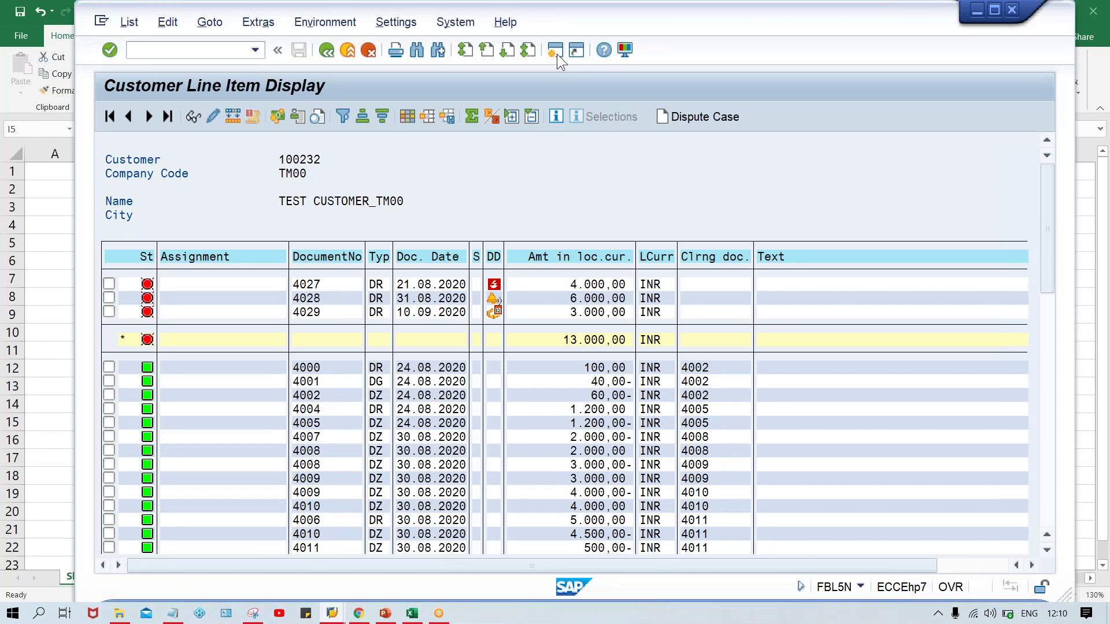
{"action": "left_click", "coordinate": [555, 52]}
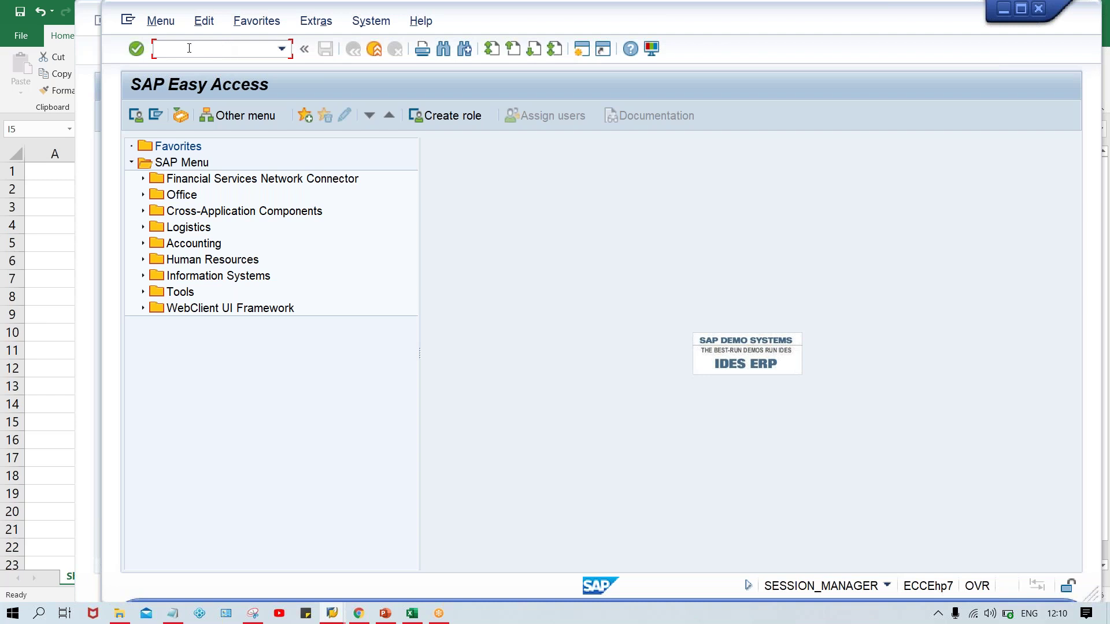
{"action": "type", "text": "FB"}
{"action": "key", "text": "BackSpace"}
{"action": "type", "text": "150"}
{"action": "key", "text": "Return"}
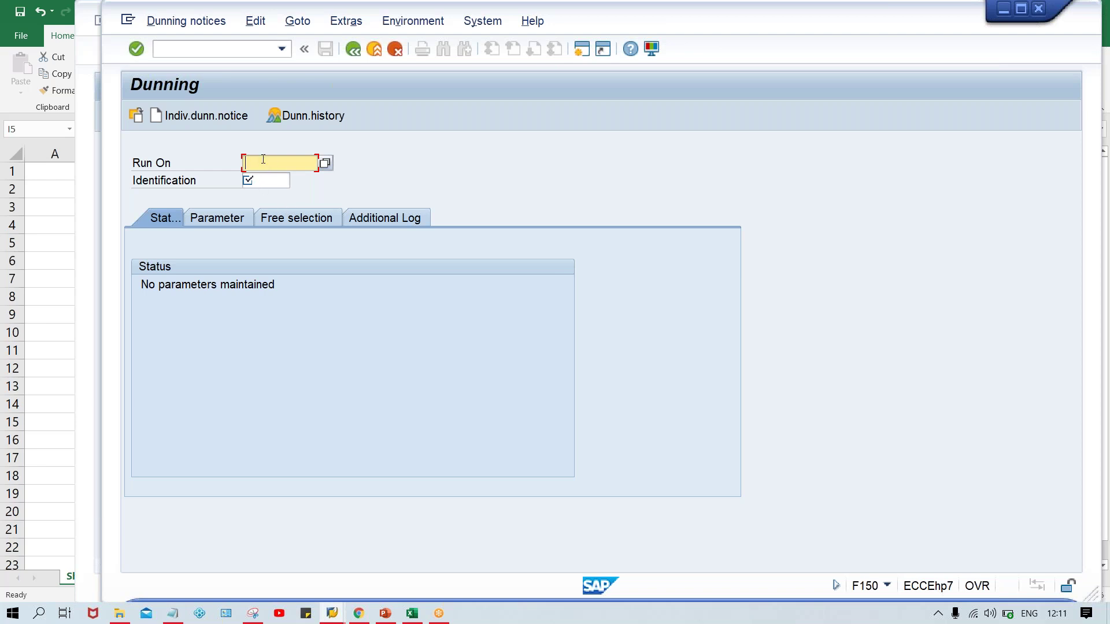
Set the dunning run date to 31.08.2020 and the run identification to TM000
{"action": "type", "text": "31.08.2020"}
{"action": "left_click", "coordinate": [263, 183]}
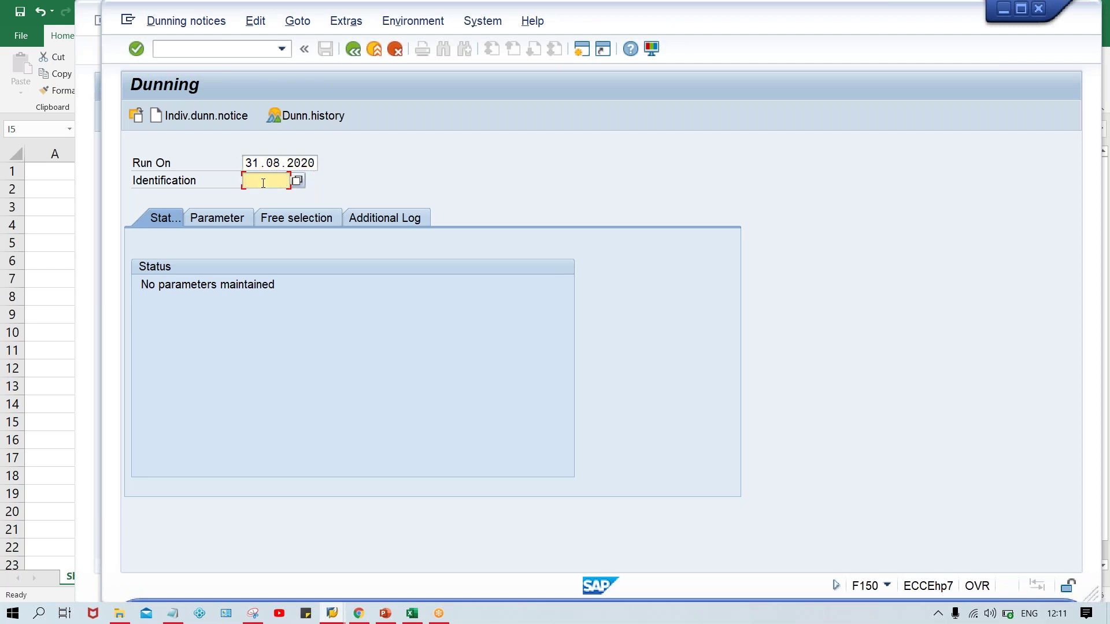
{"action": "type", "text": "T"}
{"action": "type", "text": "MM"}
{"action": "type", "text": "0"}
{"action": "type", "text": "0"}
{"action": "key", "text": "BackSpace"}
{"action": "key", "text": "BackSpace"}
{"action": "key", "text": "BackSpace"}
{"action": "key", "text": "BackSpace"}
{"action": "type", "text": "00"}
{"action": "key", "text": "BackSpace"}
{"action": "key", "text": "BackSpace"}
{"action": "type", "text": "M000"}
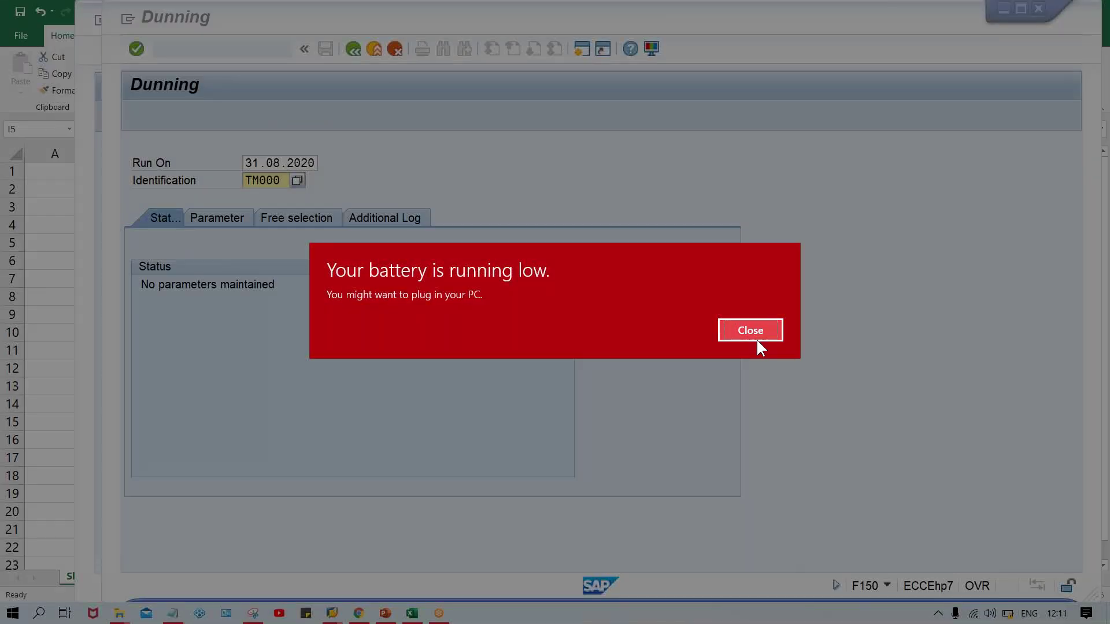
Dismiss the low-battery notice and change the dunning run identification to TM00A
{"action": "key", "text": "Escape"}
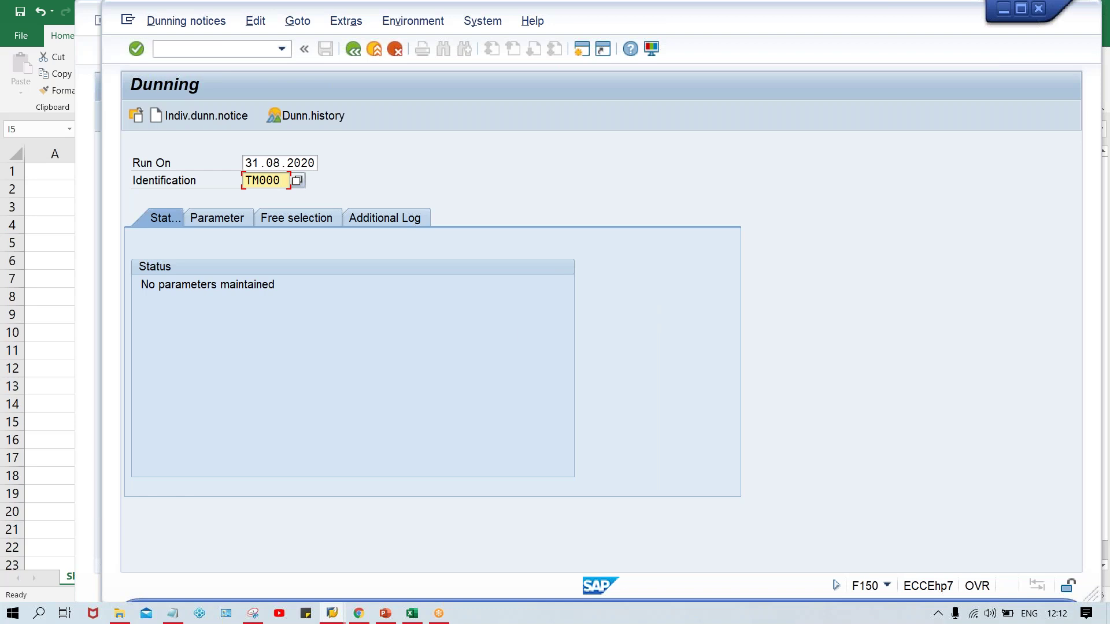
{"action": "key", "text": "BackSpace"}
{"action": "type", "text": "A"}
{"action": "left_click", "coordinate": [260, 162]}
{"action": "double_click", "coordinate": [261, 162]}
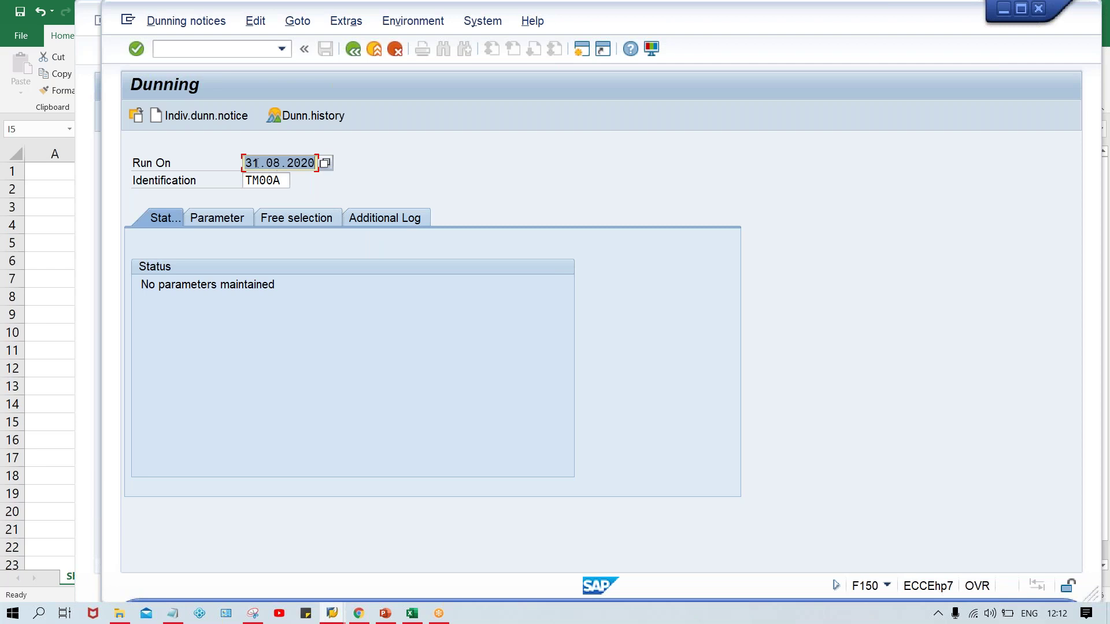
{"action": "left_click", "coordinate": [283, 184]}
{"action": "double_click", "coordinate": [284, 184]}
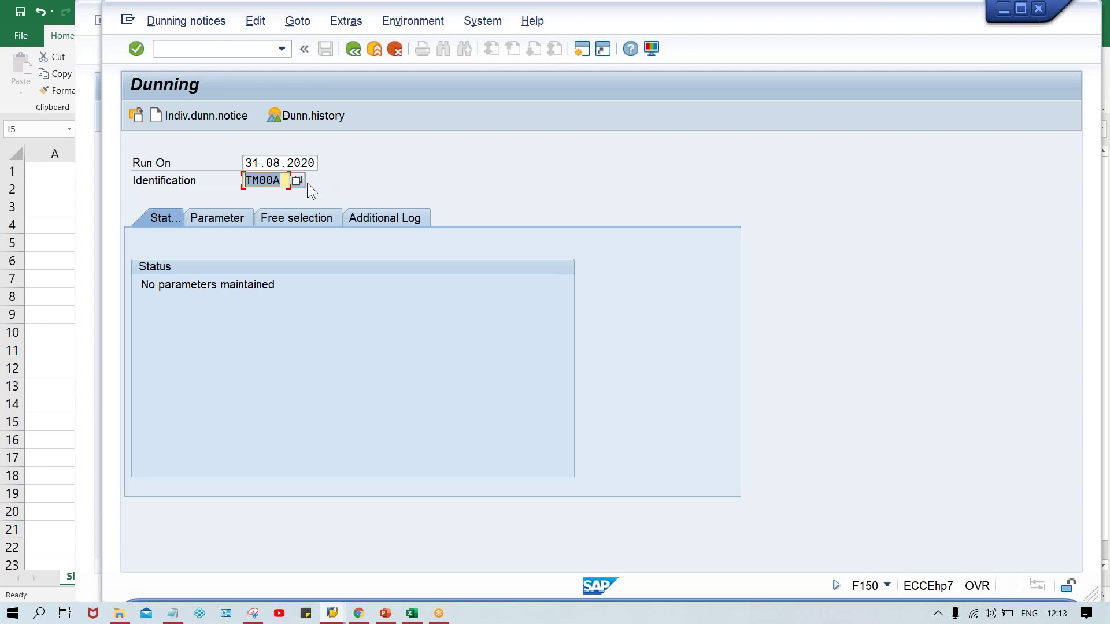
{"action": "left_click", "coordinate": [283, 182]}
{"action": "left_click_drag", "start_coordinate": [282, 180], "coordinate": [239, 181]}
{"action": "left_click", "coordinate": [245, 164]}
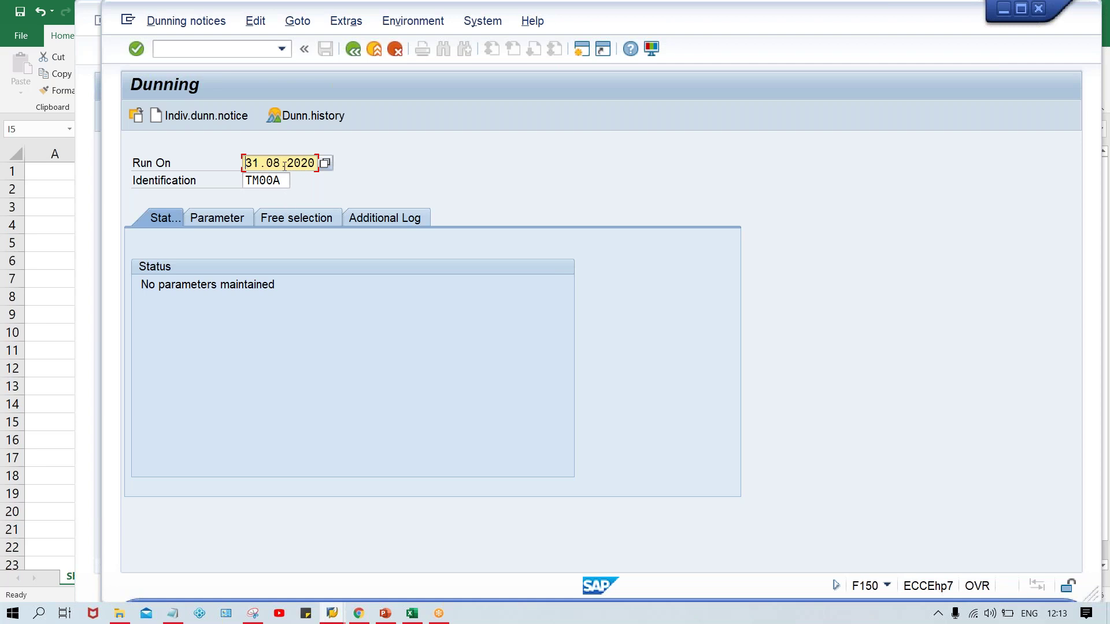
In the run parameters, set both the dunning date and the documents posted up to date to 31.08.2020
{"action": "left_click", "coordinate": [219, 222]}
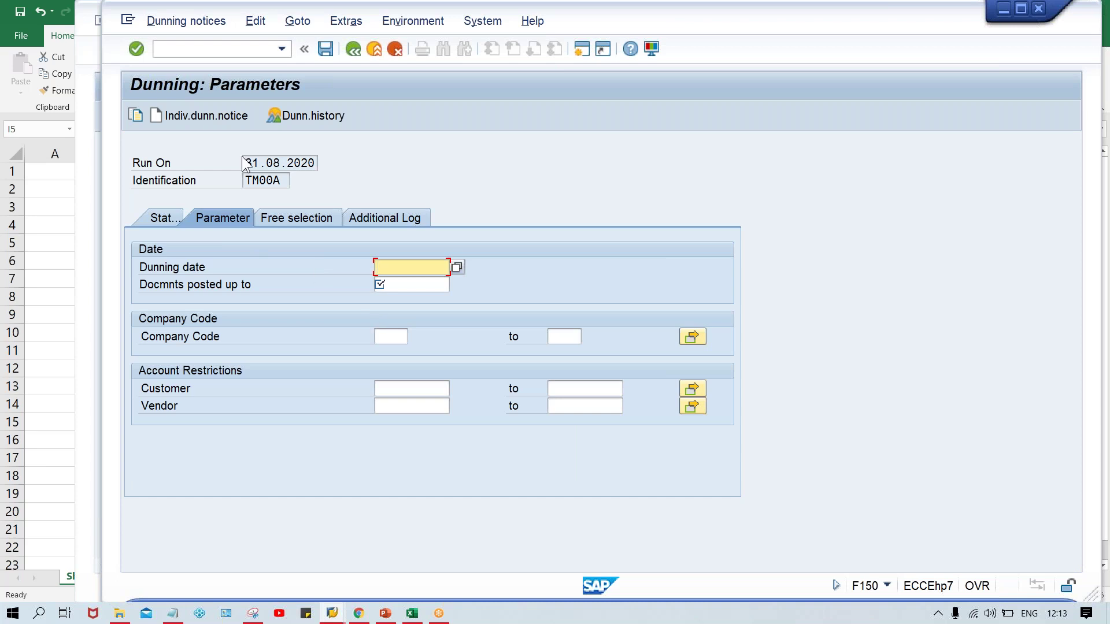
{"action": "left_click_drag", "start_coordinate": [245, 163], "coordinate": [316, 163]}
{"action": "key", "text": "ctrl+c"}
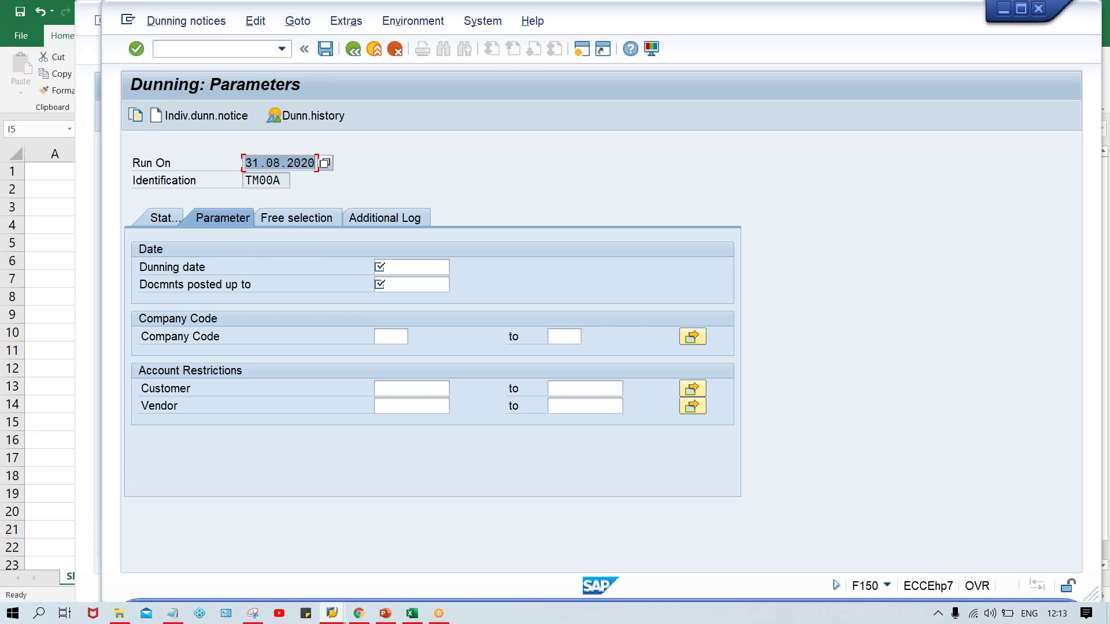
{"action": "left_click", "coordinate": [315, 163]}
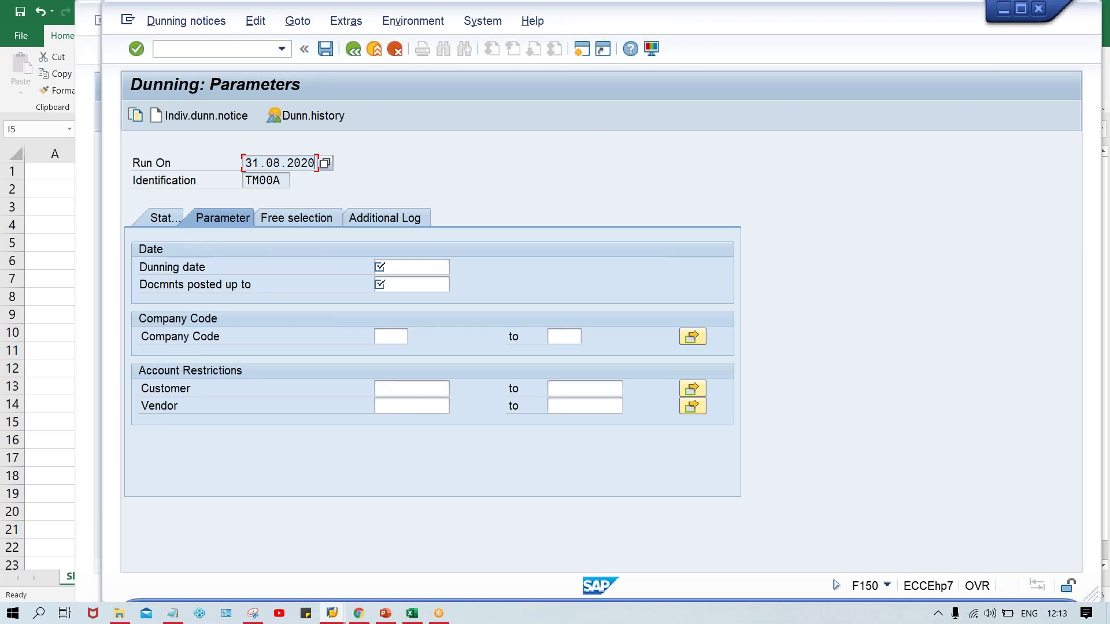
{"action": "left_click", "coordinate": [396, 265]}
{"action": "key", "text": "ctrl+v"}
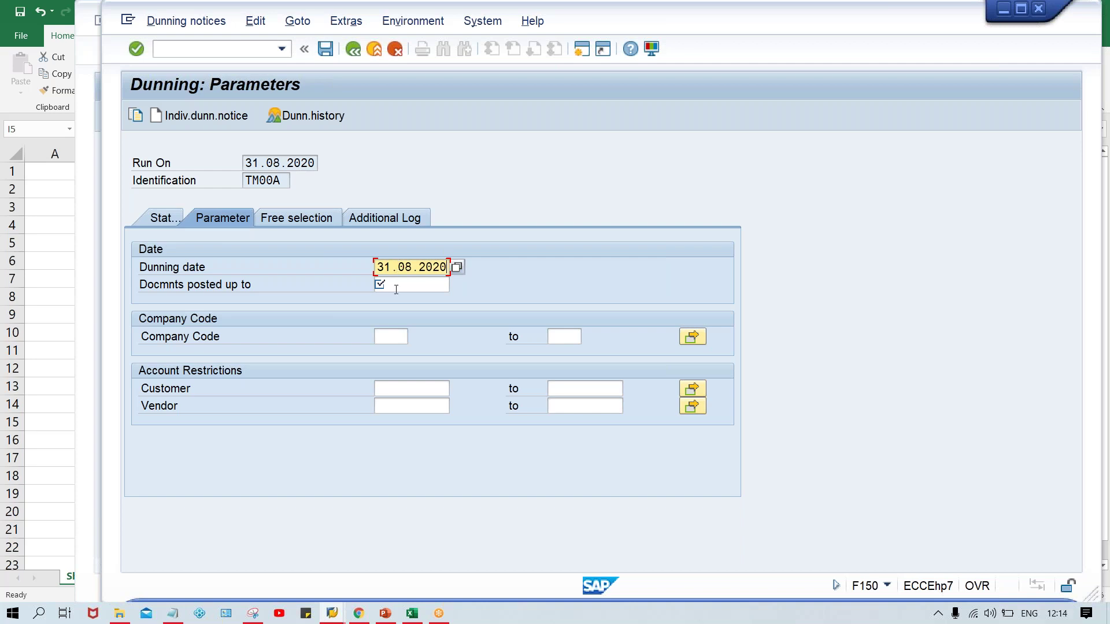
{"action": "left_click", "coordinate": [389, 284]}
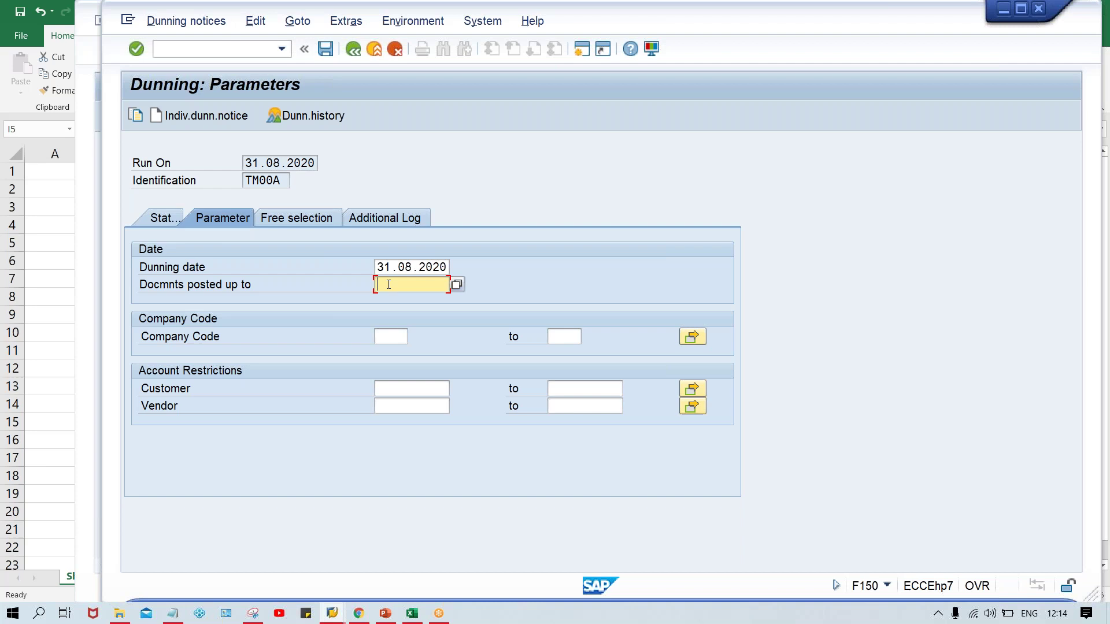
{"action": "type", "text": "31.08.2020"}
Switch to Excel to check the third invoice's due date and amount, and return to the SAP dunning parameters
{"action": "left_click", "coordinate": [420, 620]}
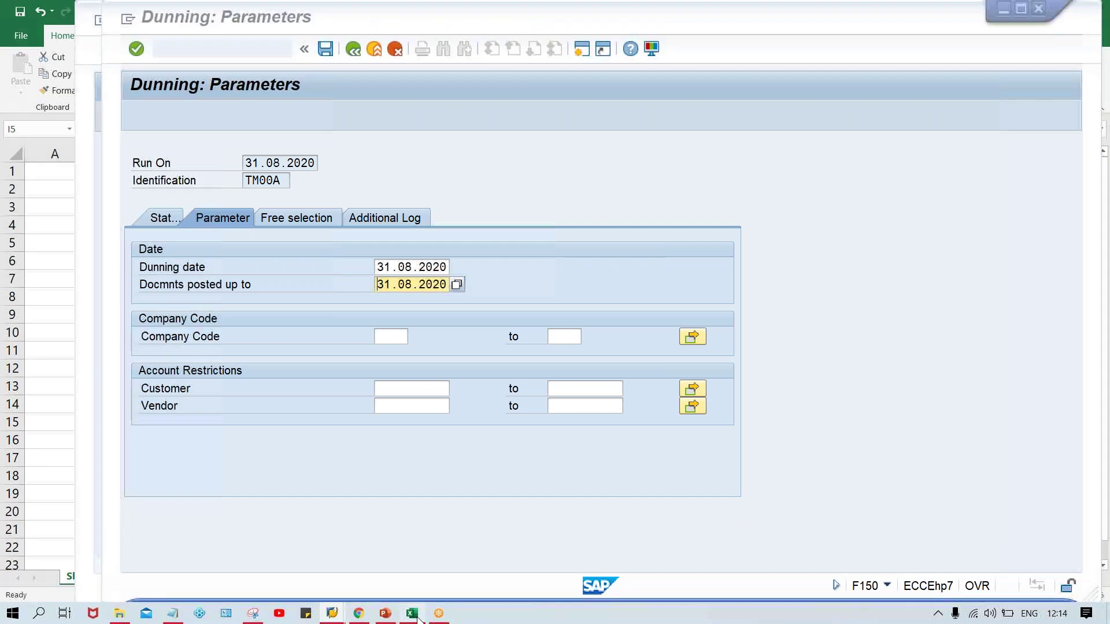
{"action": "left_click", "coordinate": [293, 262]}
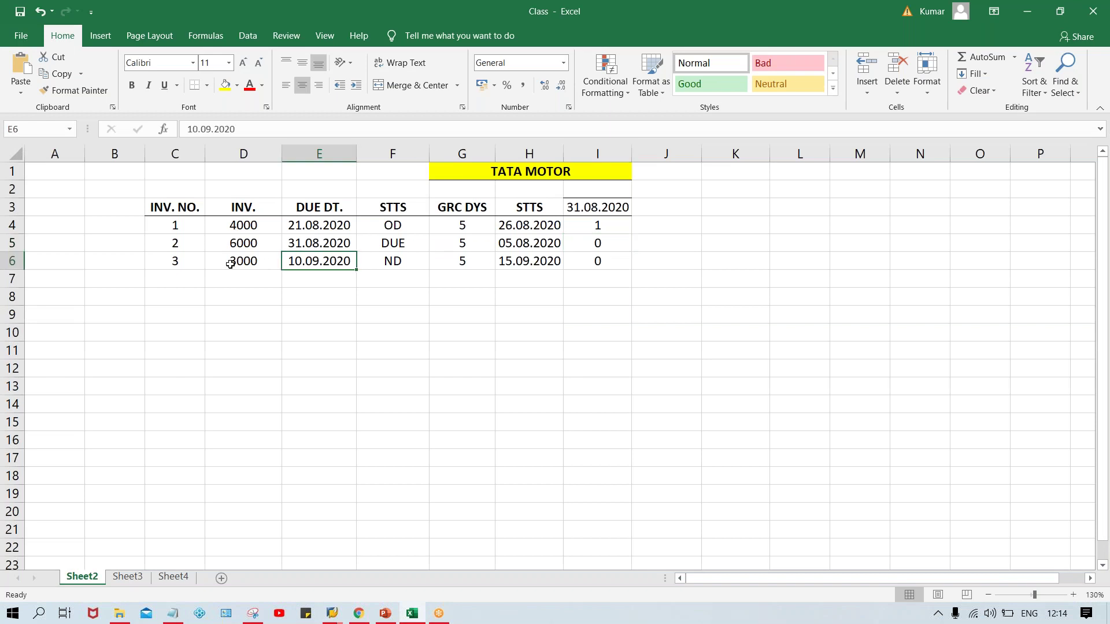
{"action": "left_click", "coordinate": [230, 264]}
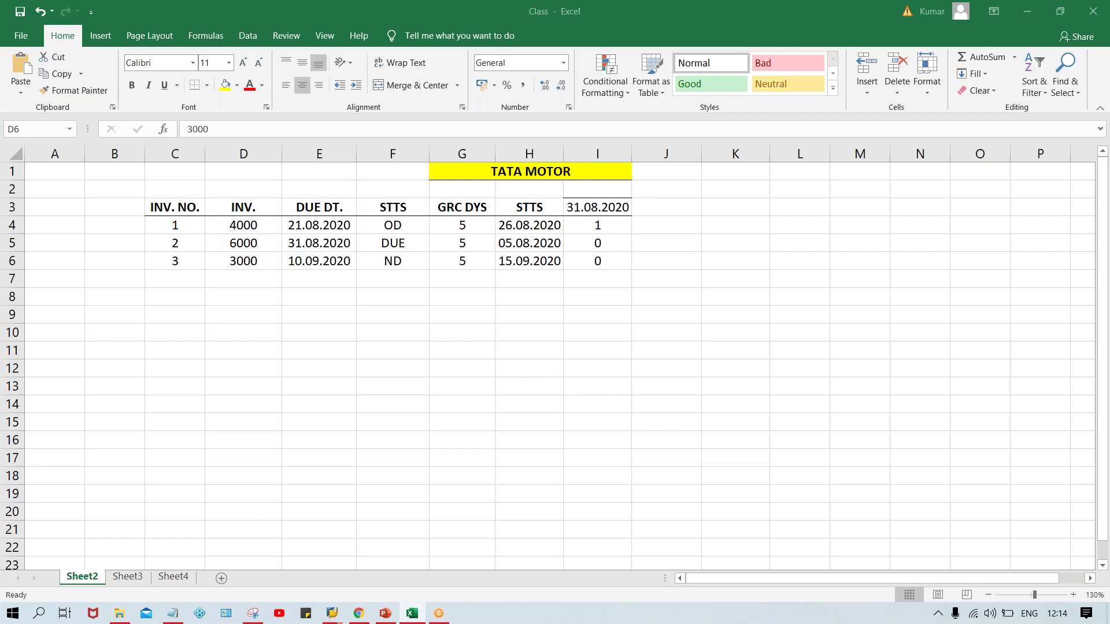
{"action": "key", "text": "alt+Tab"}
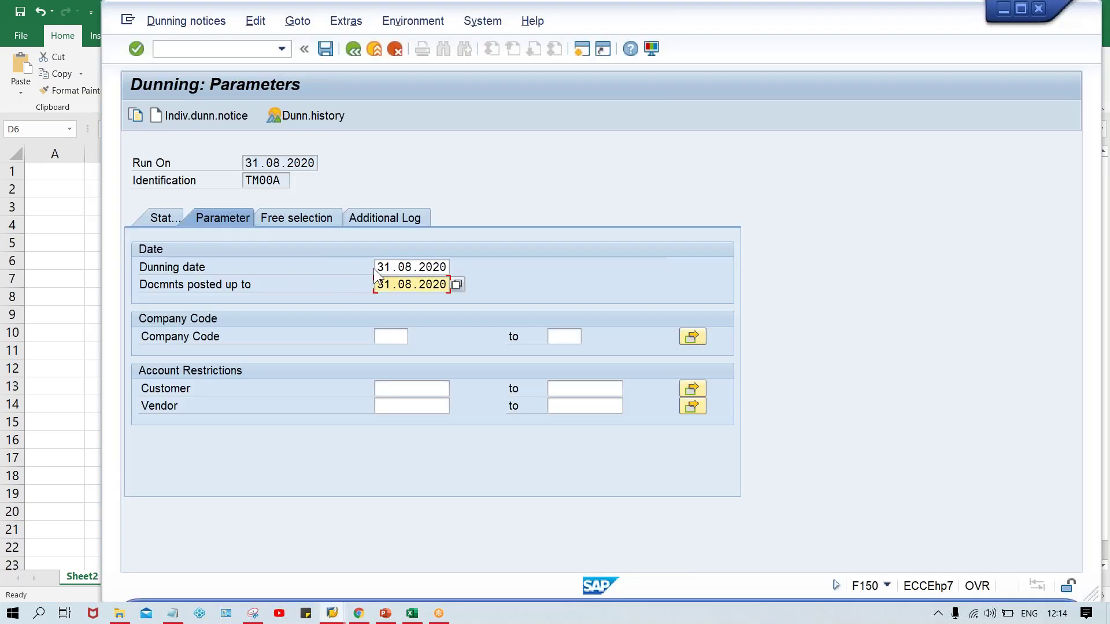
Change the documents posted up to date to 01.08.2020
{"action": "left_click", "coordinate": [378, 267]}
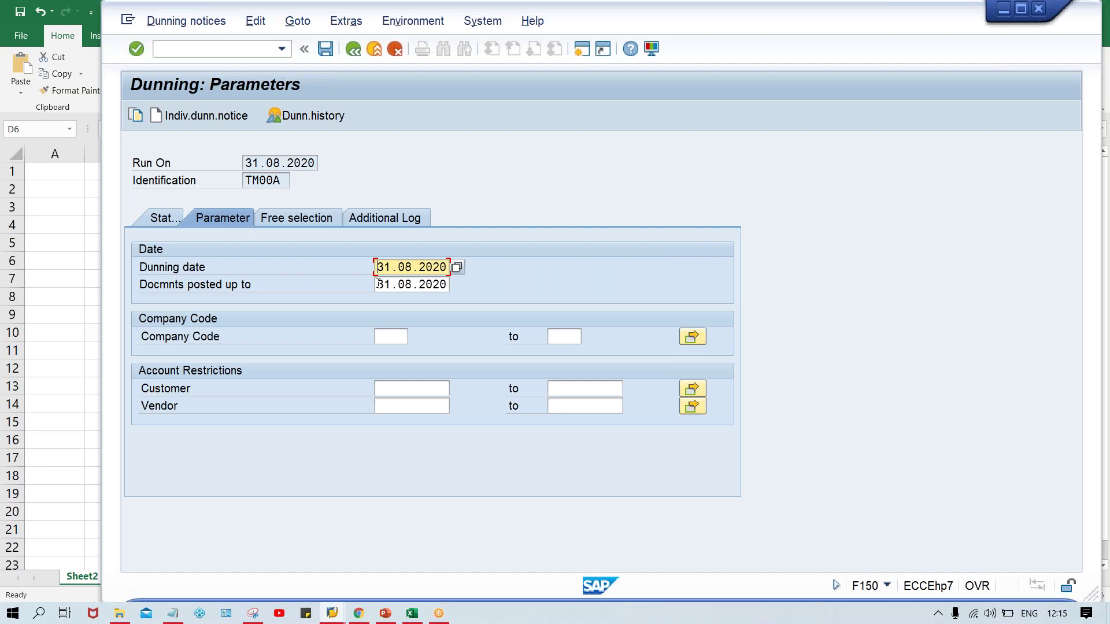
{"action": "left_click", "coordinate": [379, 285]}
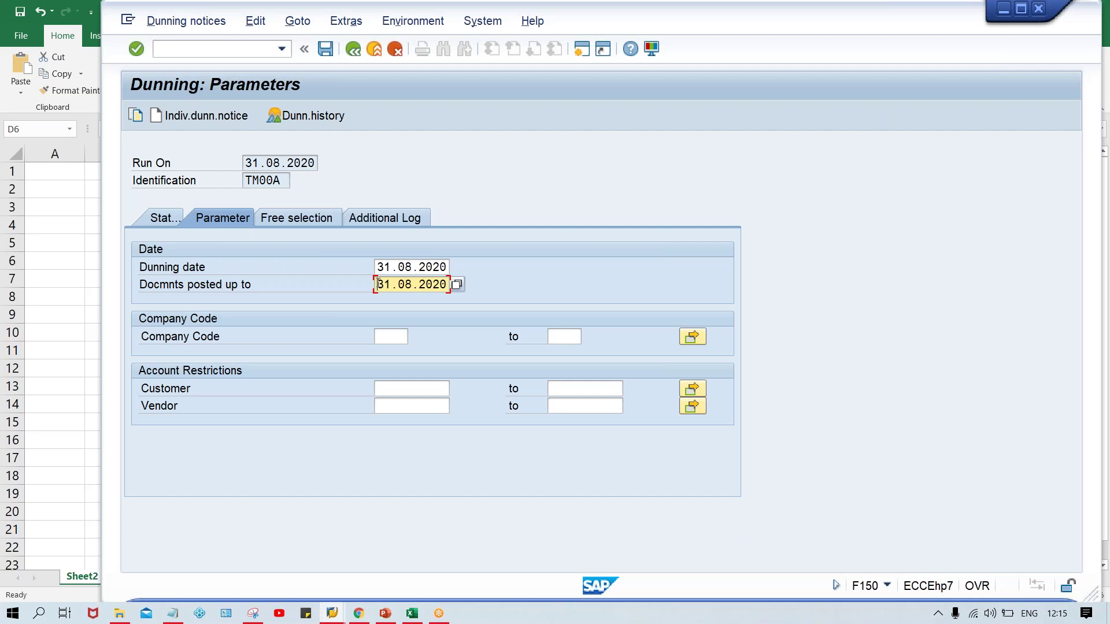
{"action": "type", "text": "01"}
{"action": "left_click_drag", "start_coordinate": [377, 285], "coordinate": [449, 285]}
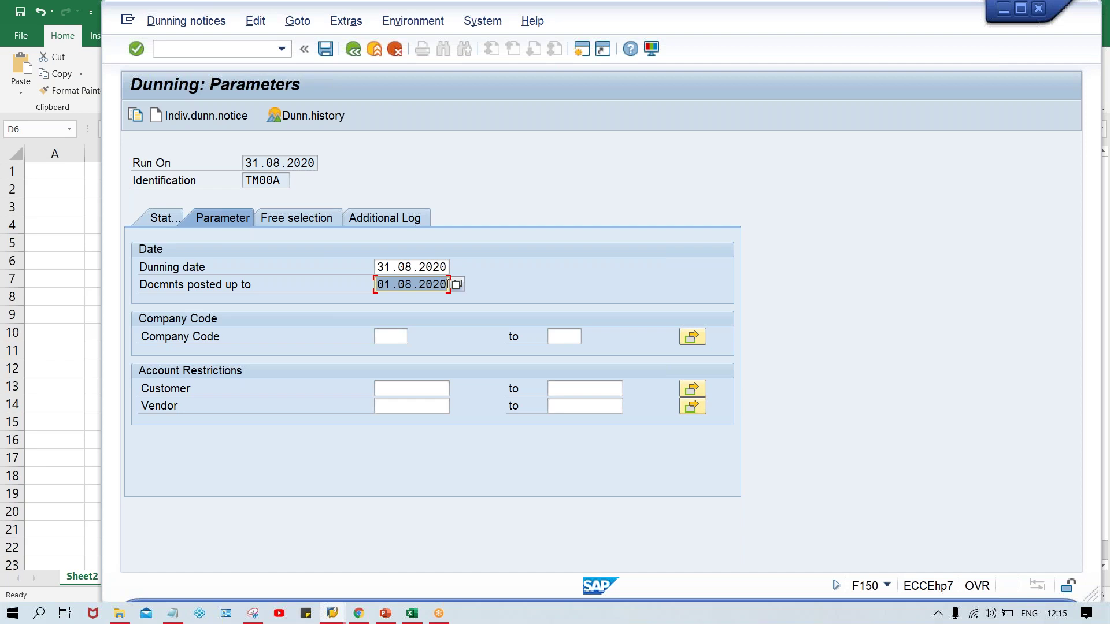
{"action": "left_click", "coordinate": [380, 285]}
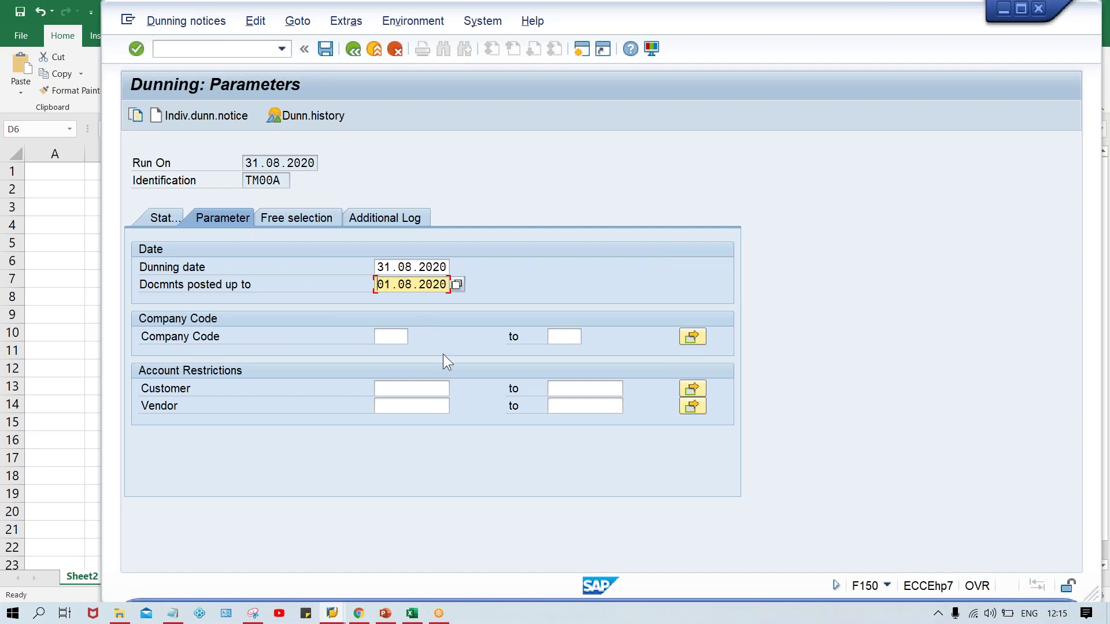
Set the dunning run's posting cutoff to 31.08.2020 and its company code to TM00
{"action": "type", "text": "31"}
{"action": "left_click", "coordinate": [388, 334]}
{"action": "type", "text": "TM00"}
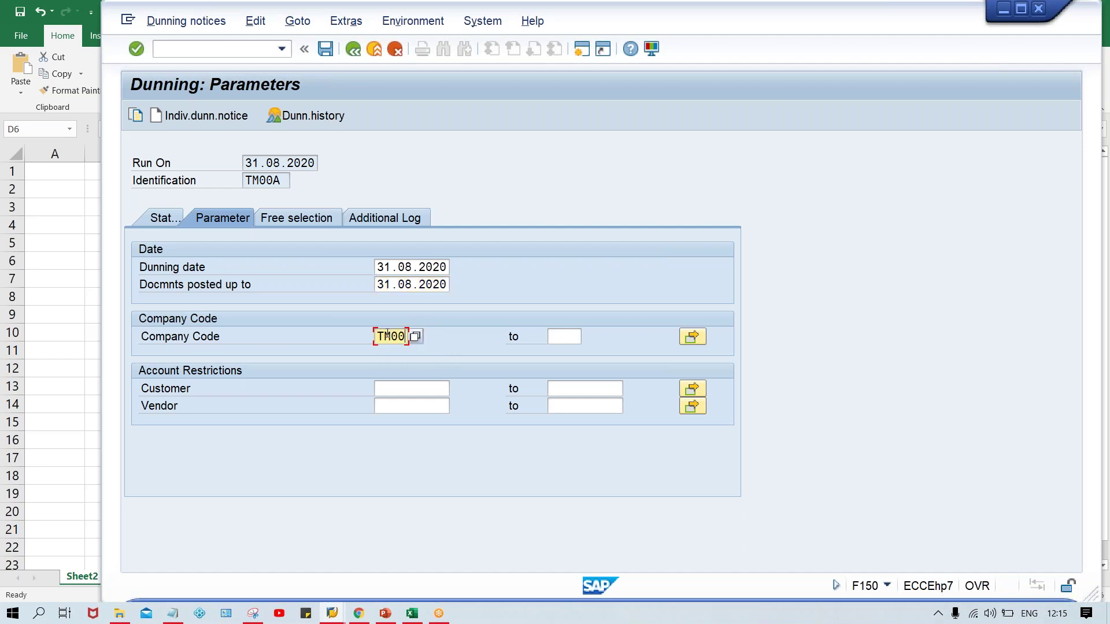
{"action": "left_click", "coordinate": [550, 335]}
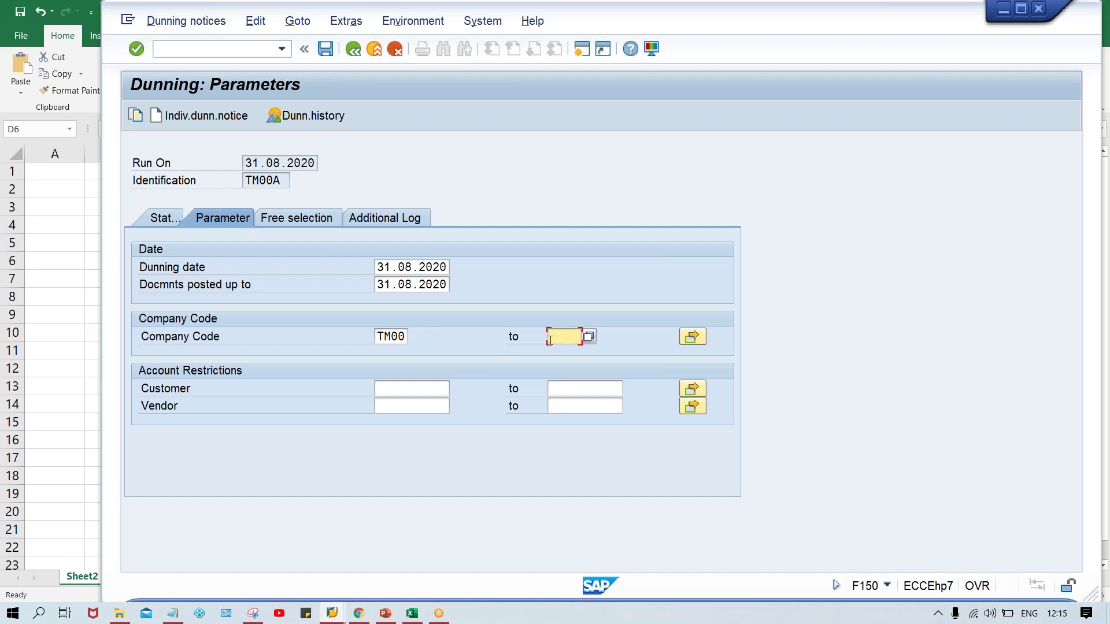
Restrict the dunning run to the customer range 0 to ZZZZZZZZZZ
{"action": "left_click", "coordinate": [389, 384]}
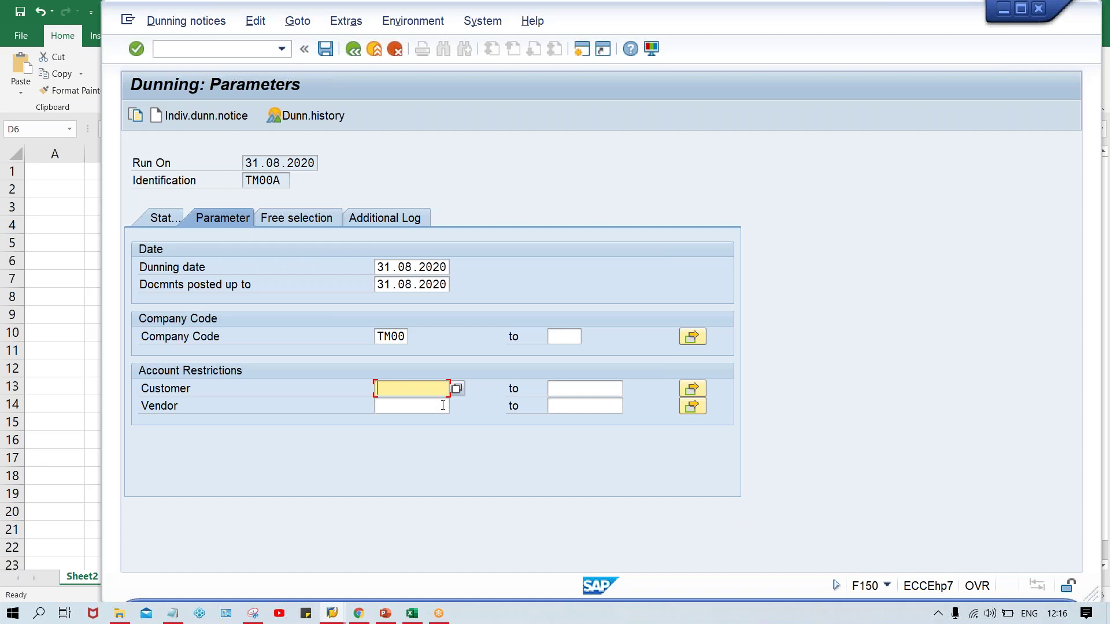
{"action": "type", "text": "0"}
{"action": "key", "text": "Tab"}
{"action": "type", "text": "ZZZZZZZZZZ"}
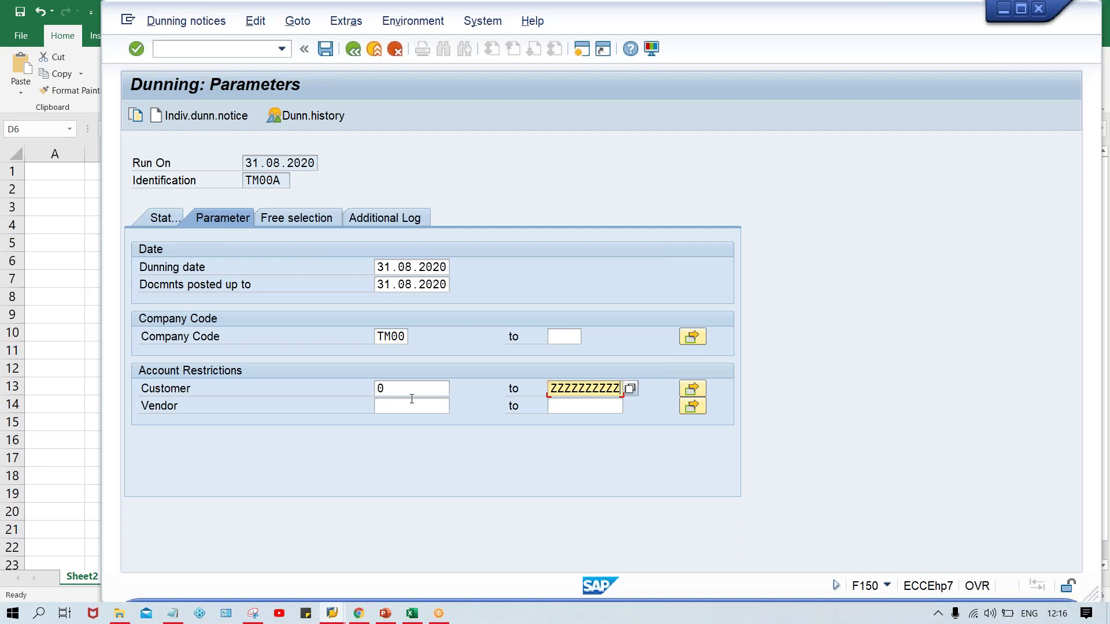
Switch to Excel and enter a list of five sample customer account numbers in cells E10 to E14
{"action": "key", "text": "alt+Tab"}
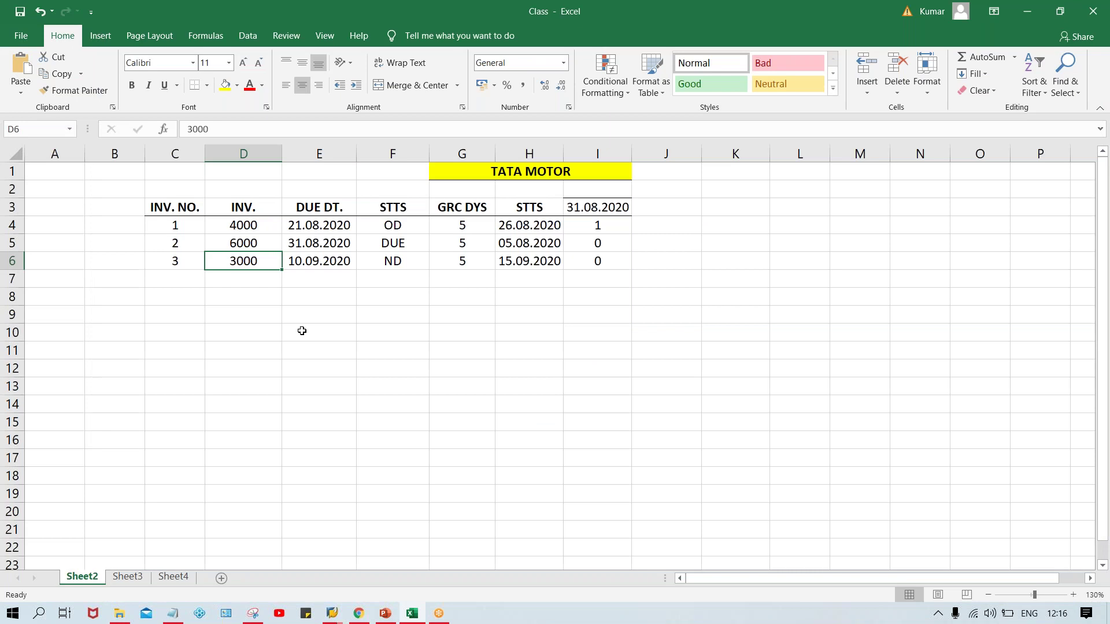
{"action": "left_click", "coordinate": [302, 331]}
{"action": "type", "text": "1000"}
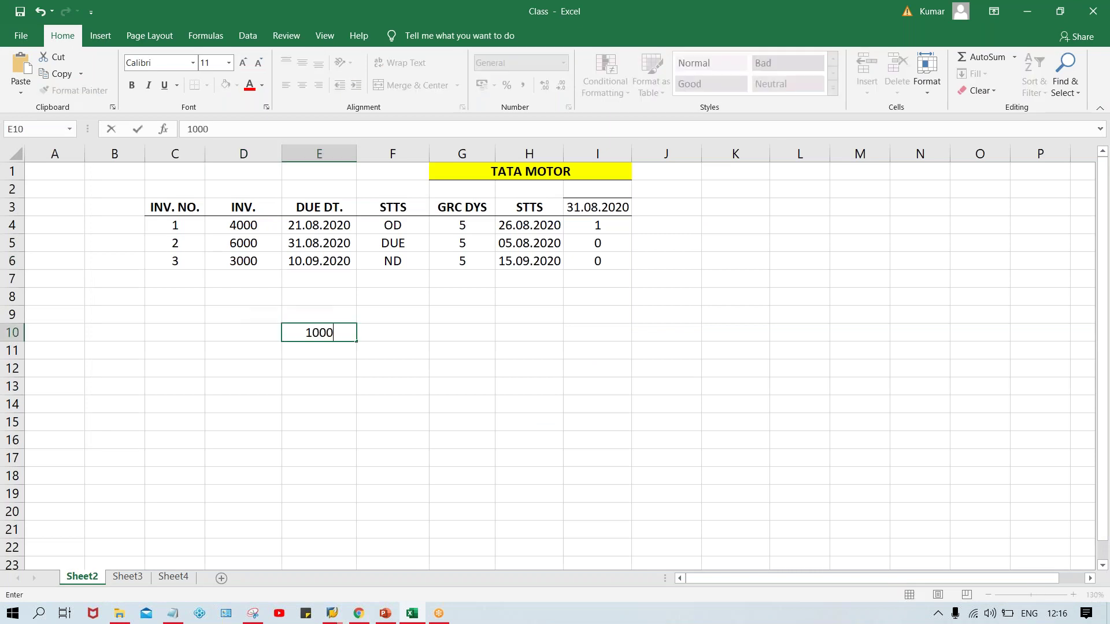
{"action": "key", "text": "BackSpace"}
{"action": "type", "text": "232"}
{"action": "key", "text": "Return"}
{"action": "type", "text": "100356"}
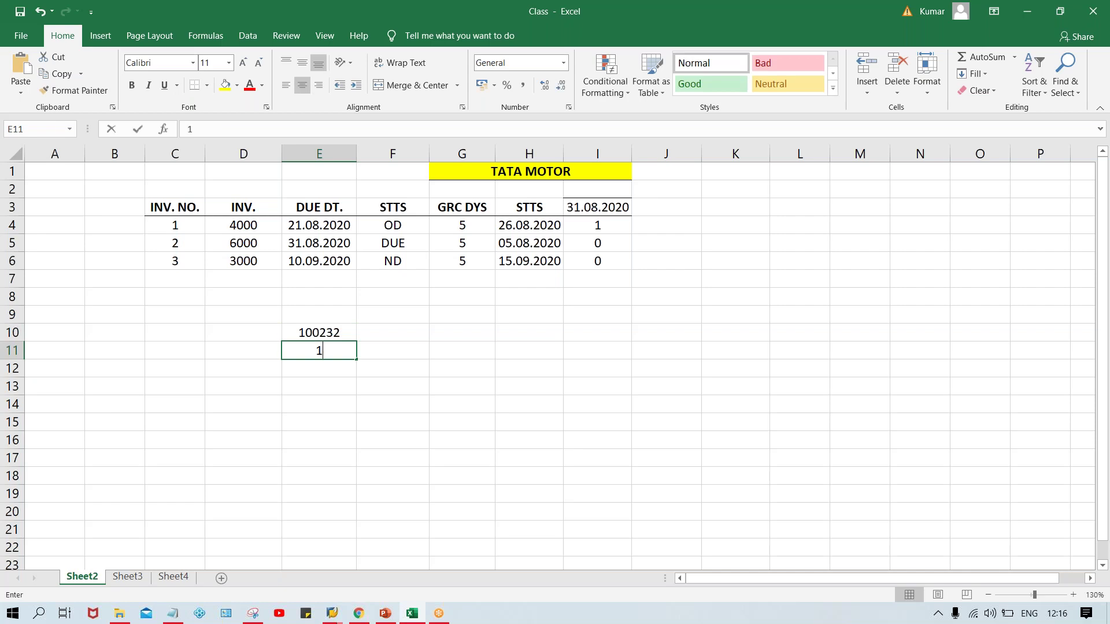
{"action": "key", "text": "Return"}
{"action": "type", "text": "10005"}
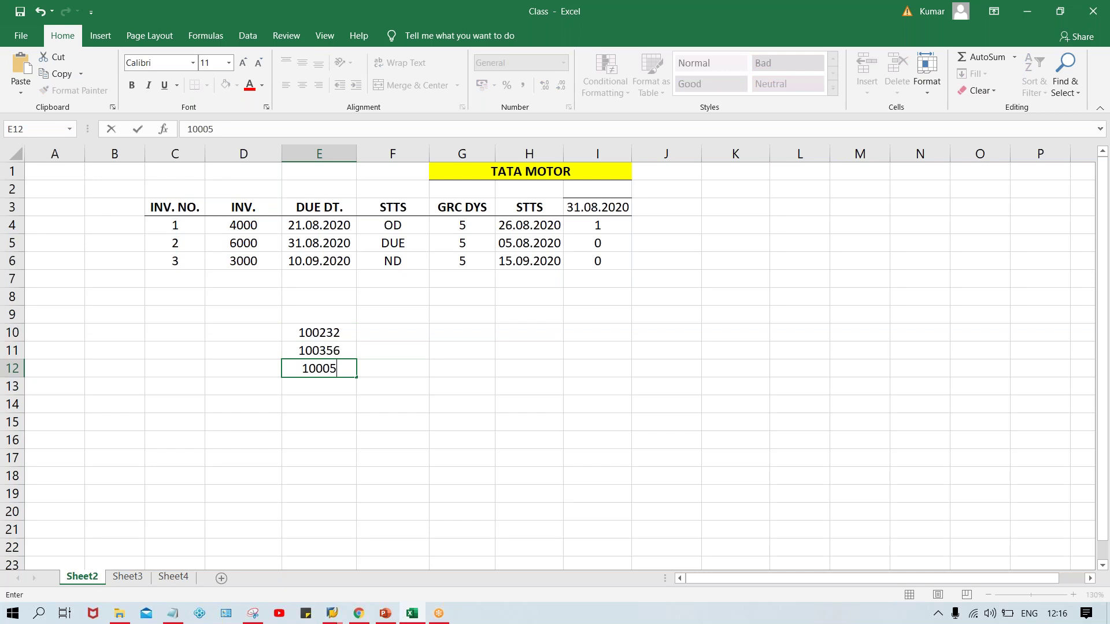
{"action": "type", "text": "5"}
{"action": "key", "text": "Return"}
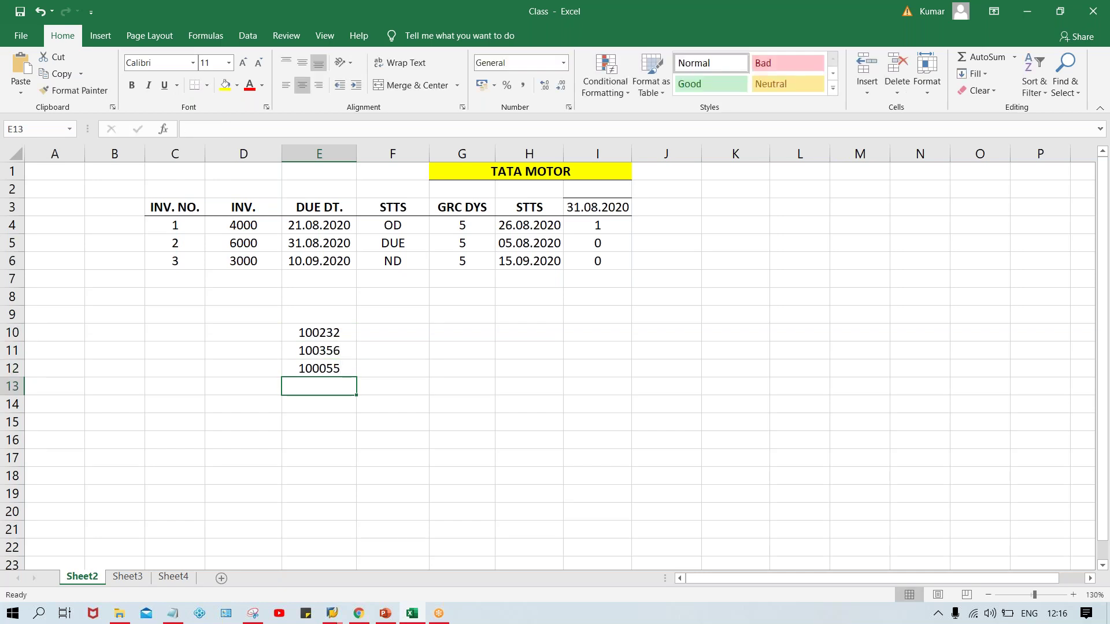
{"action": "type", "text": "145000"}
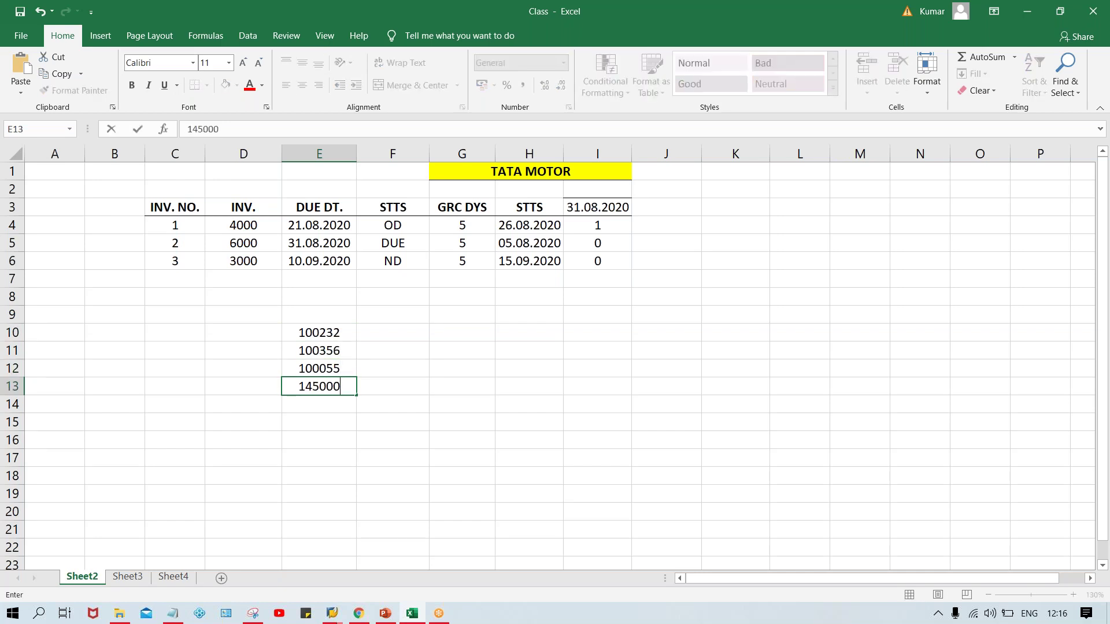
{"action": "key", "text": "Return"}
{"action": "type", "text": "456"}
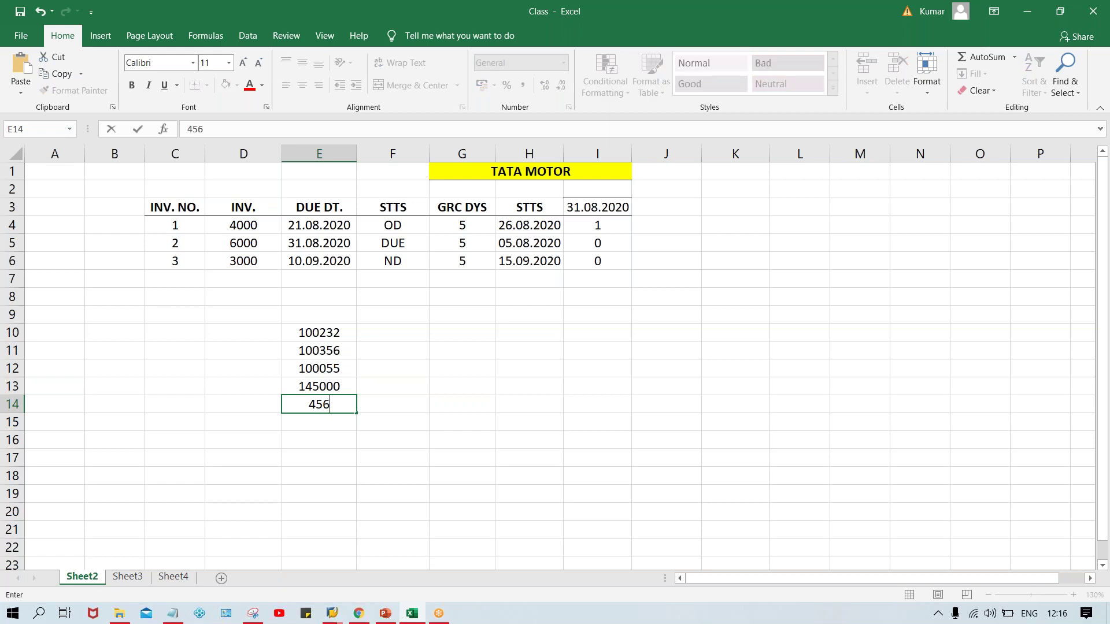
{"action": "type", "text": "000"}
{"action": "key", "text": "Return"}
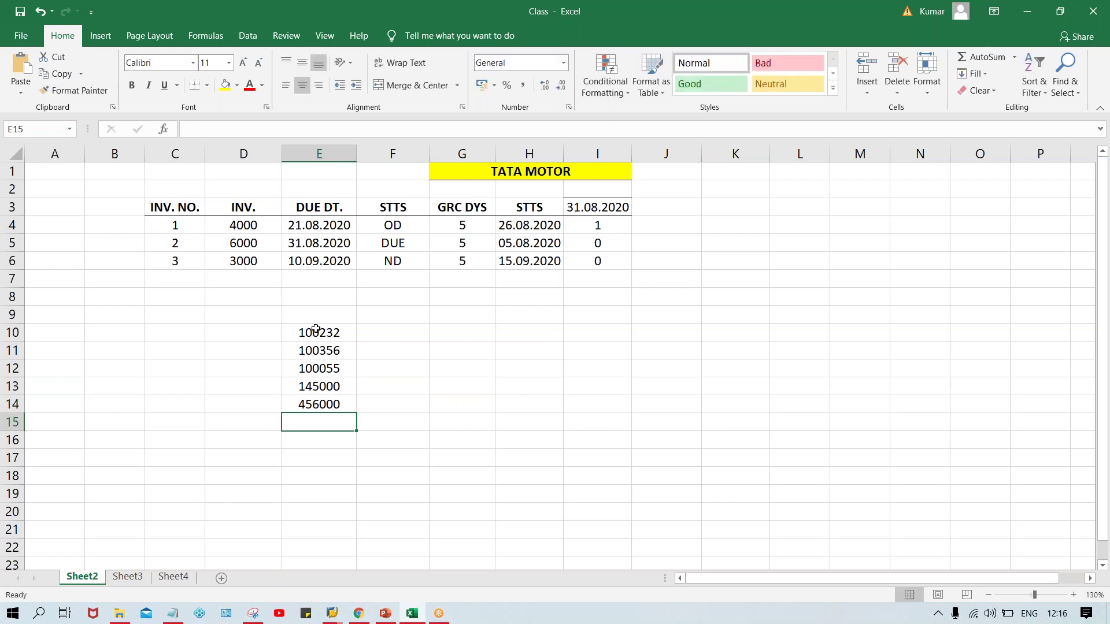
Copy the customer numbers in E10:E14 and paste them into SAP as single values in the dunning run's multiple customer selection
{"action": "left_click_drag", "start_coordinate": [318, 330], "coordinate": [324, 398]}
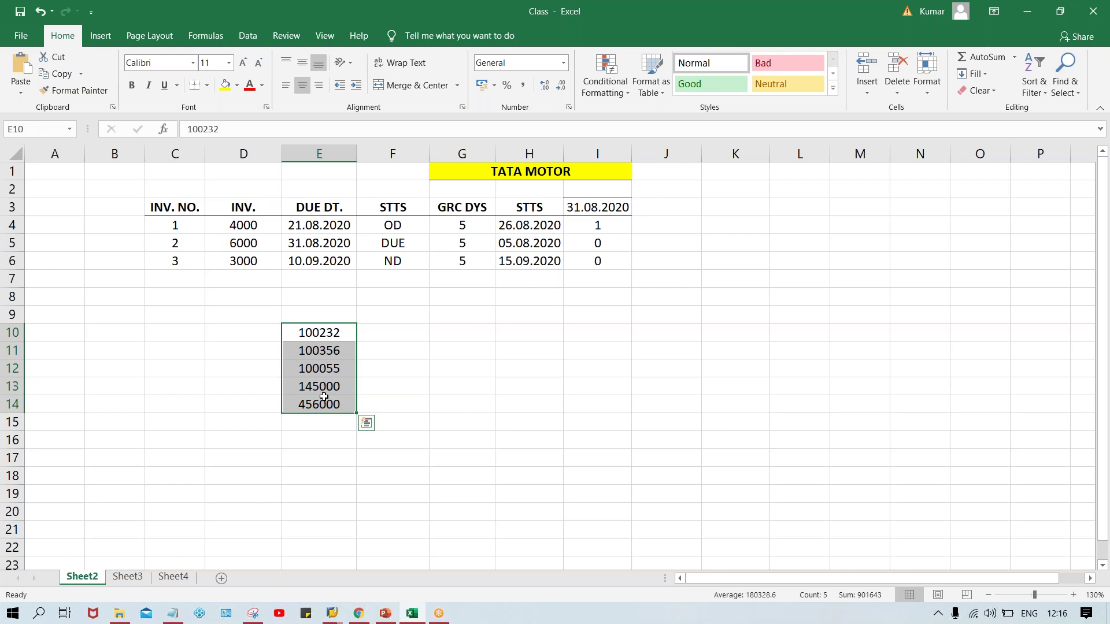
{"action": "left_click", "coordinate": [319, 331]}
{"action": "left_click_drag", "start_coordinate": [303, 334], "coordinate": [314, 401]}
{"action": "key", "text": "ctrl+c"}
{"action": "key", "text": "alt+Tab"}
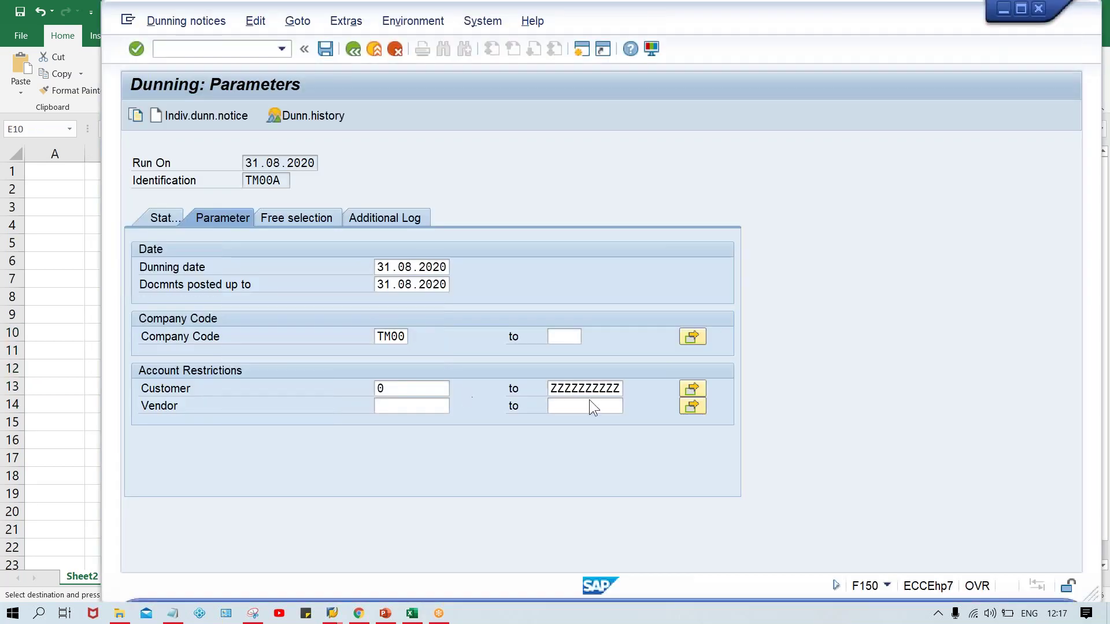
{"action": "left_click", "coordinate": [585, 391]}
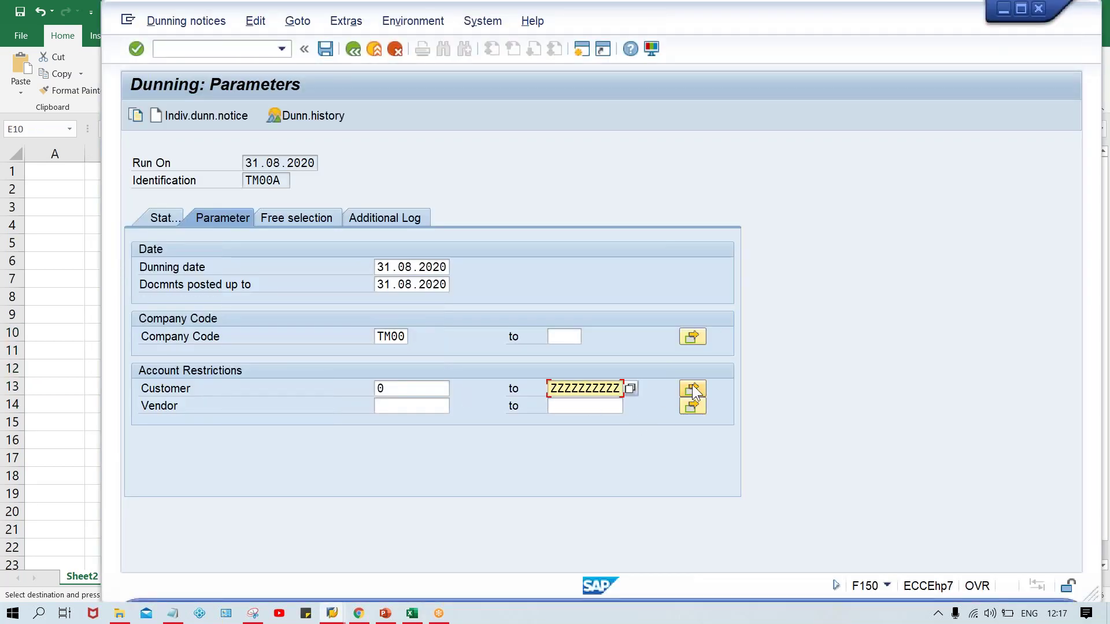
{"action": "left_click", "coordinate": [693, 390]}
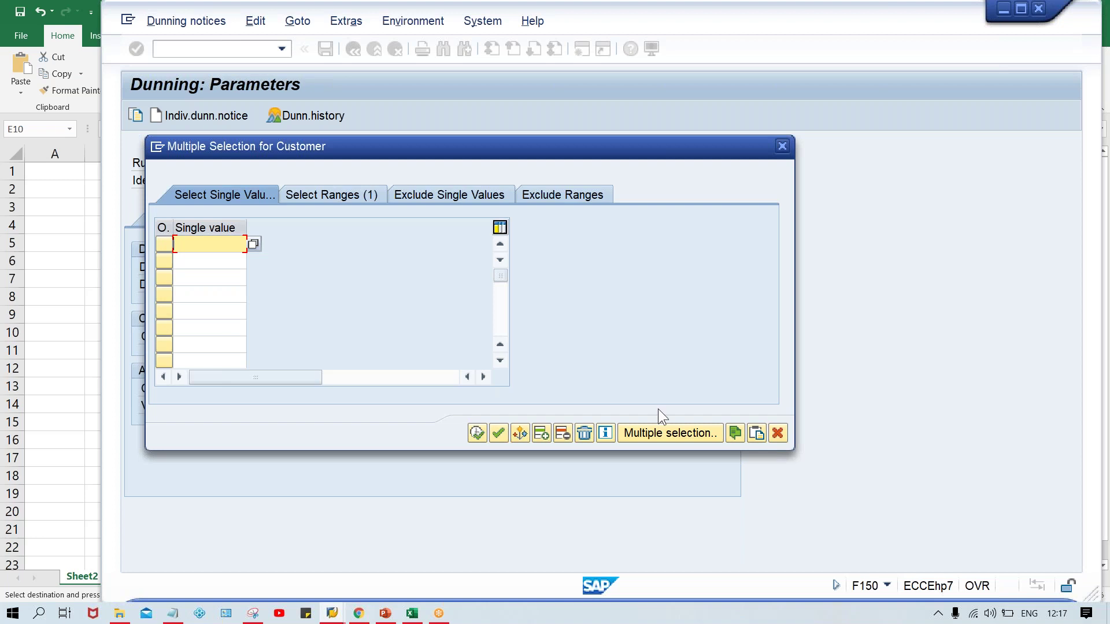
{"action": "left_click", "coordinate": [755, 434]}
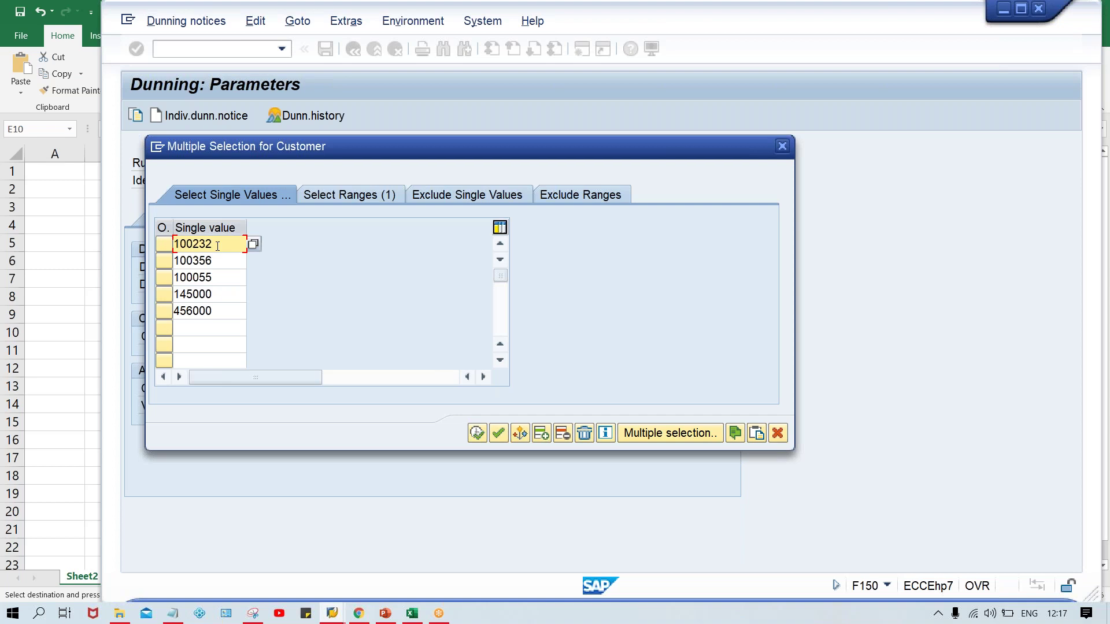
Clear the whole multiple customer selection, accept the change, and enter the single customer's account number as the customer restriction
{"action": "left_click", "coordinate": [584, 435]}
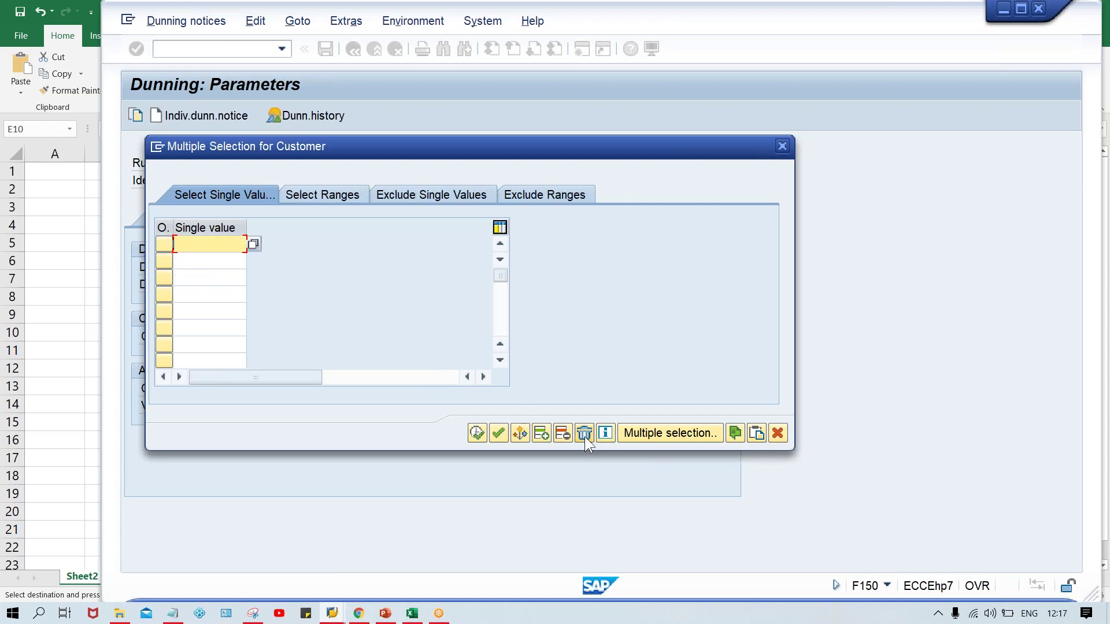
{"action": "left_click", "coordinate": [783, 149]}
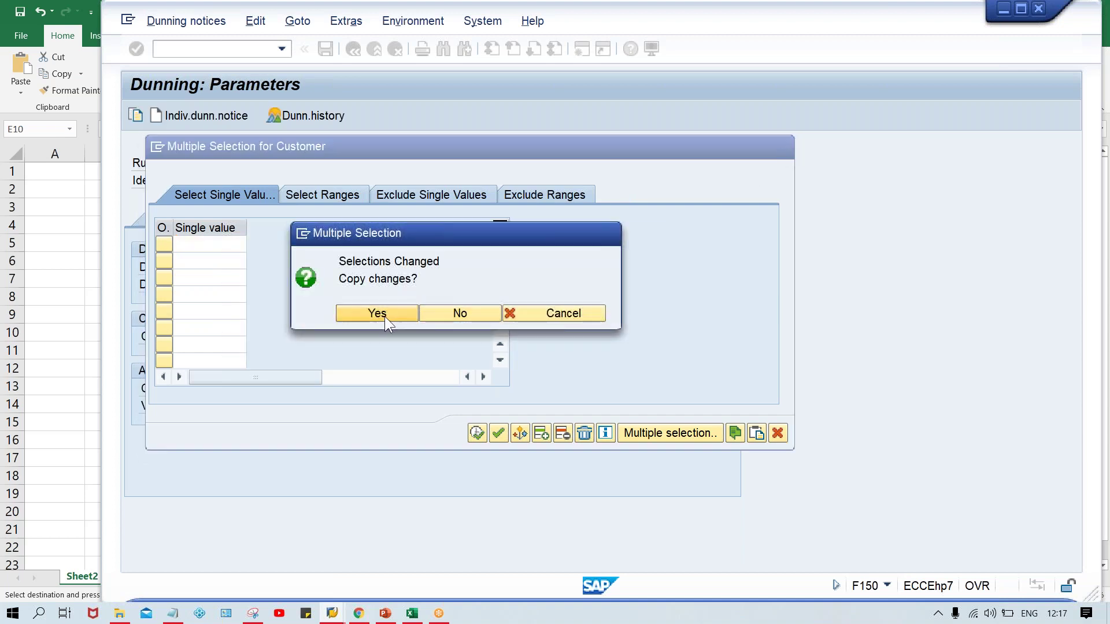
{"action": "left_click", "coordinate": [384, 317]}
{"action": "left_click", "coordinate": [395, 388]}
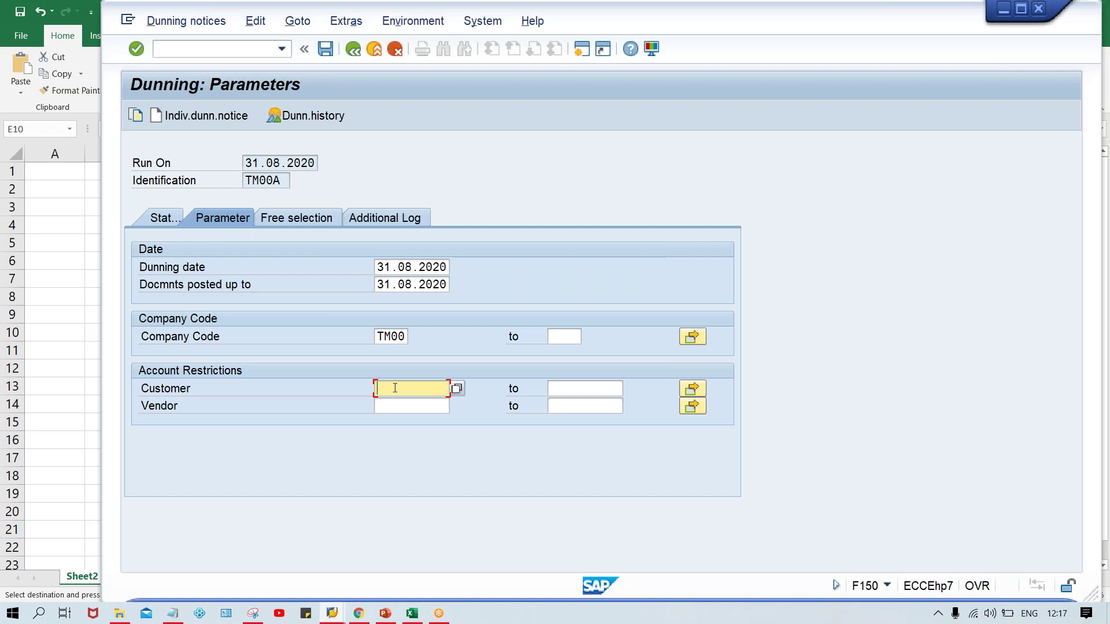
{"action": "type", "text": "100232"}
Switch back to Excel and delete the sample customer numbers from E10:E15
{"action": "mouse_move", "coordinate": [411, 613]}
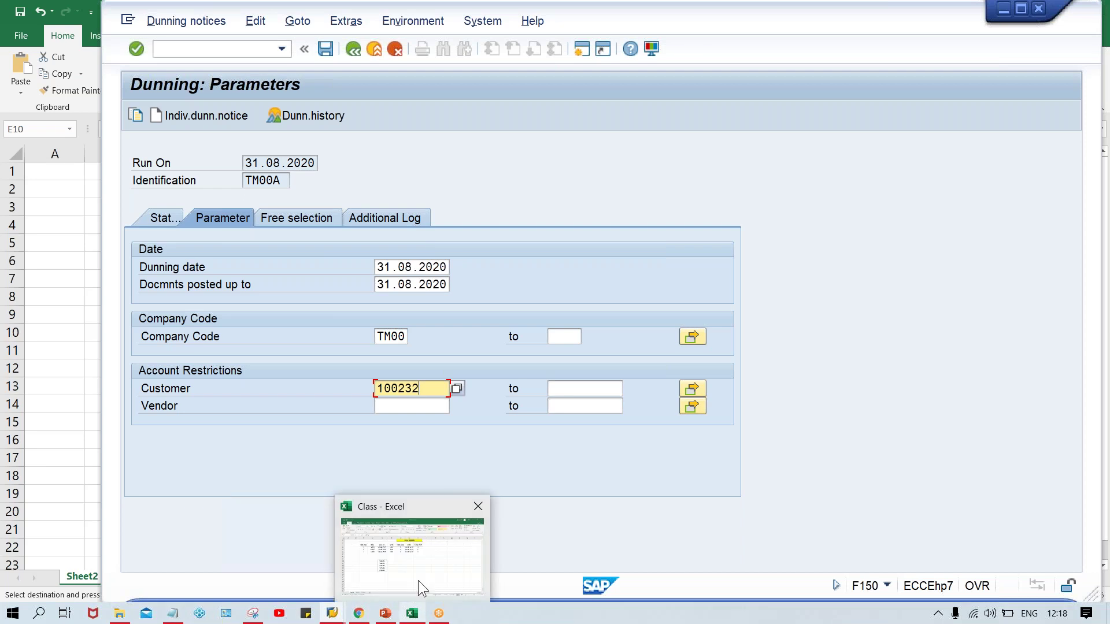
{"action": "left_click", "coordinate": [418, 581]}
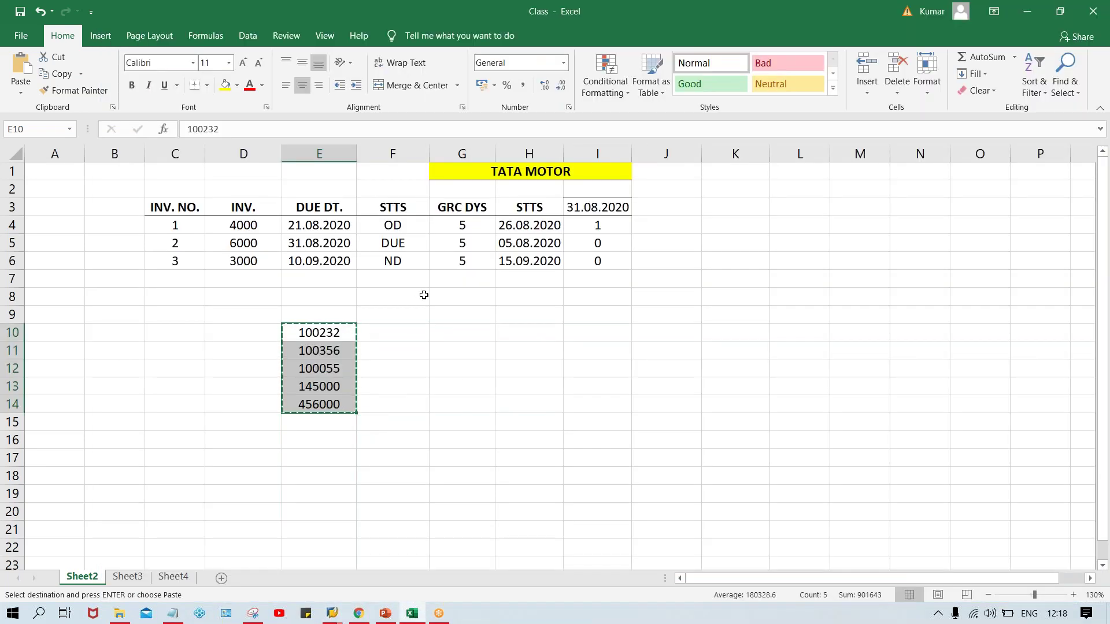
{"action": "left_click", "coordinate": [423, 295]}
{"action": "left_click_drag", "start_coordinate": [243, 225], "coordinate": [245, 300]}
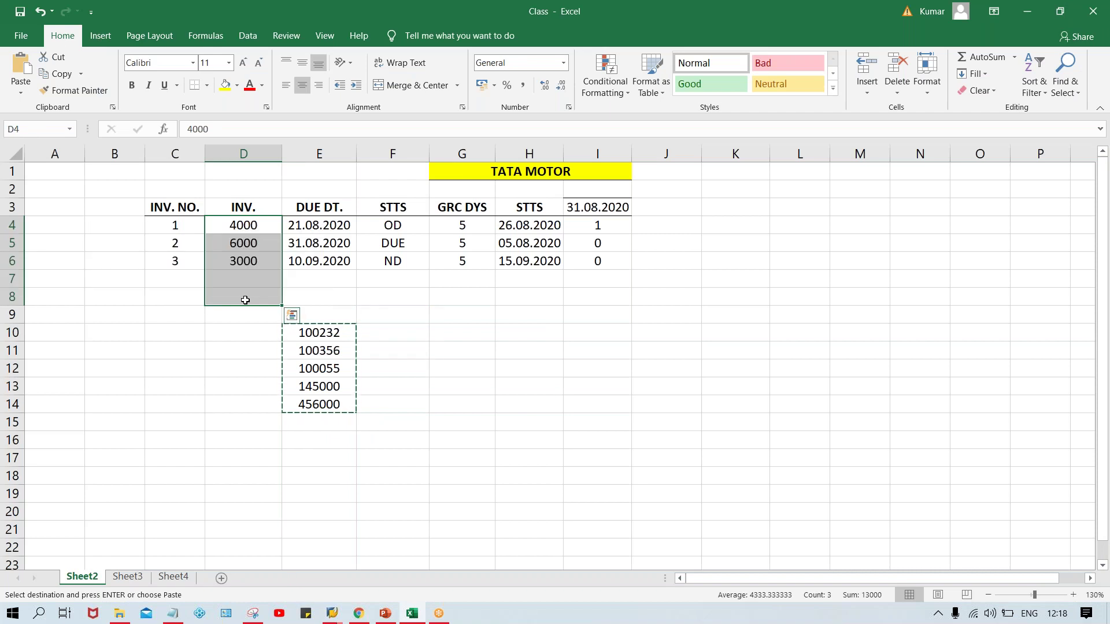
{"action": "left_click_drag", "start_coordinate": [304, 331], "coordinate": [317, 424]}
{"action": "key", "text": "Delete"}
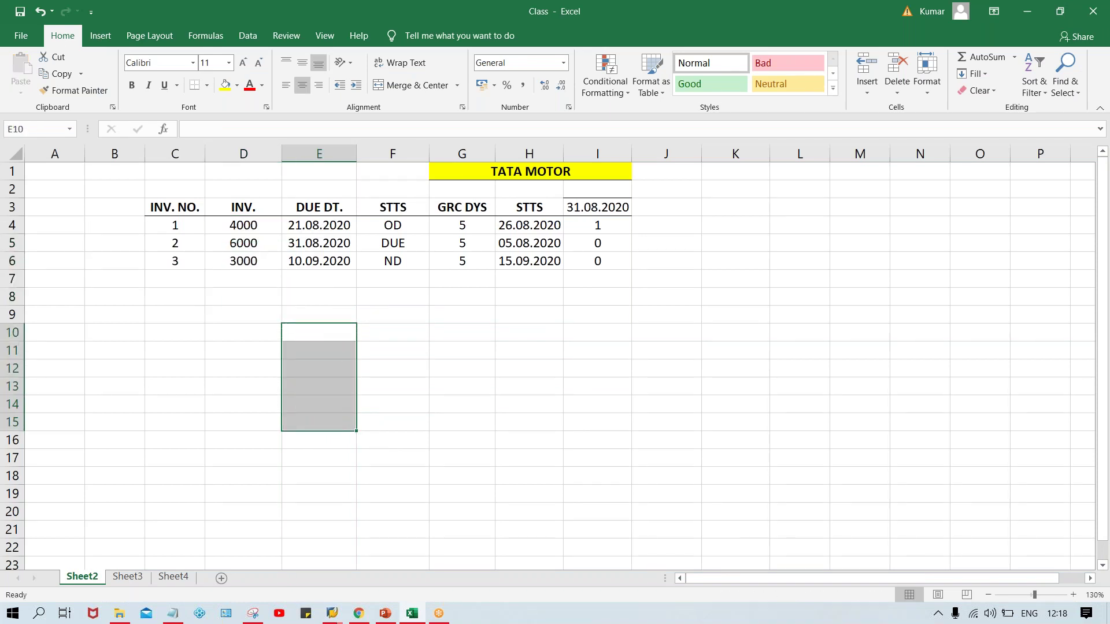
{"action": "left_click", "coordinate": [222, 279]}
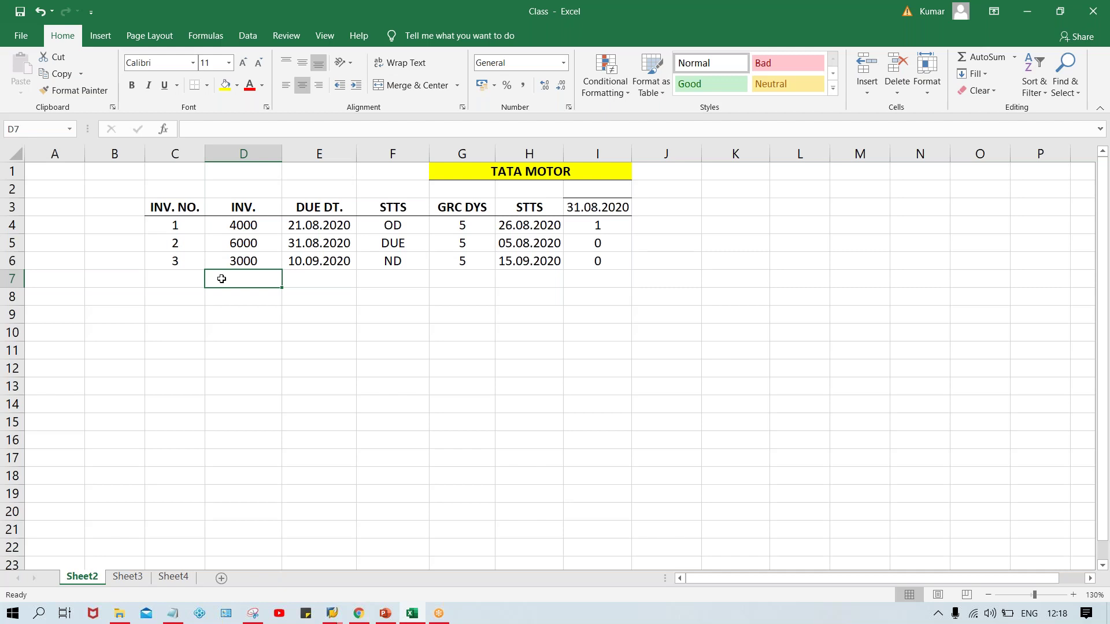
{"action": "left_click", "coordinate": [182, 280]}
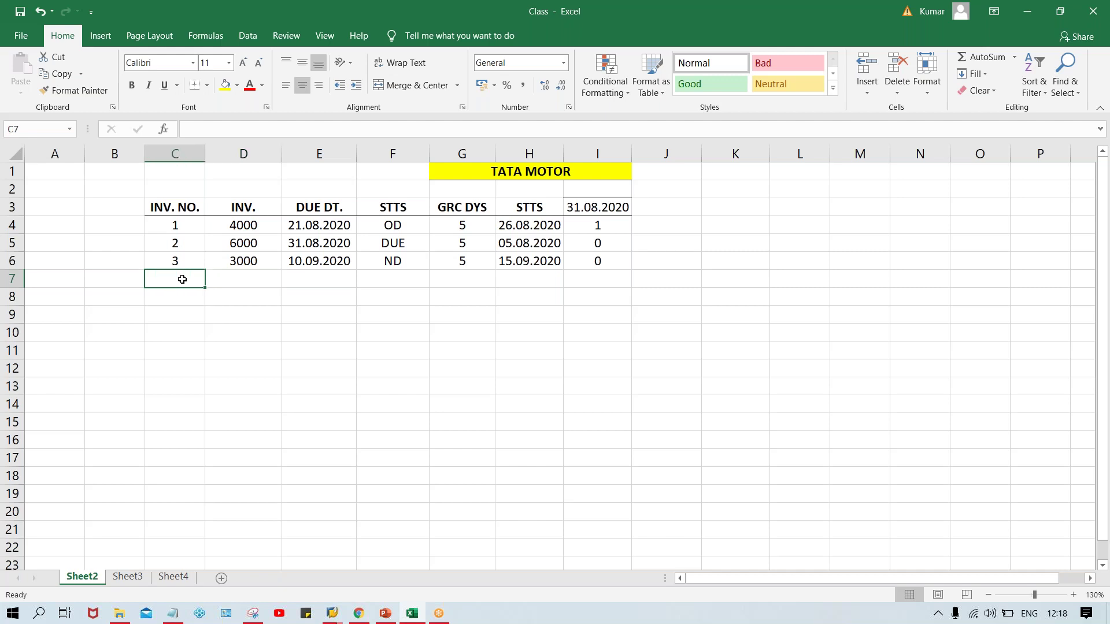
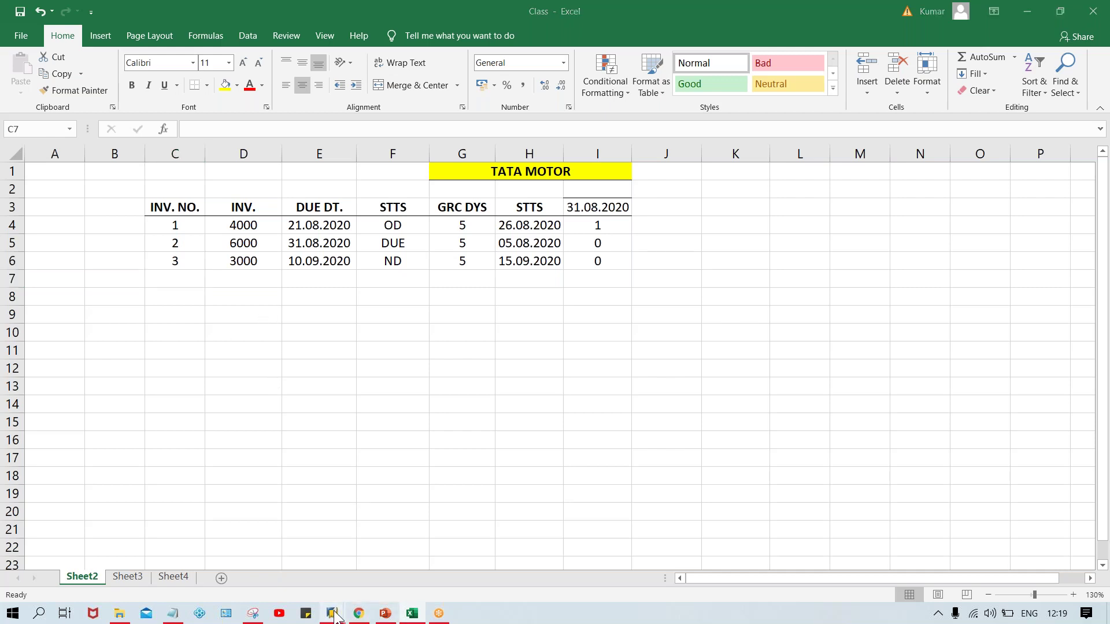
Switch to SAP, enter the same customer's account number for the additional log, and save the dunning parameters
{"action": "mouse_move", "coordinate": [334, 614]}
{"action": "left_click", "coordinate": [480, 560]}
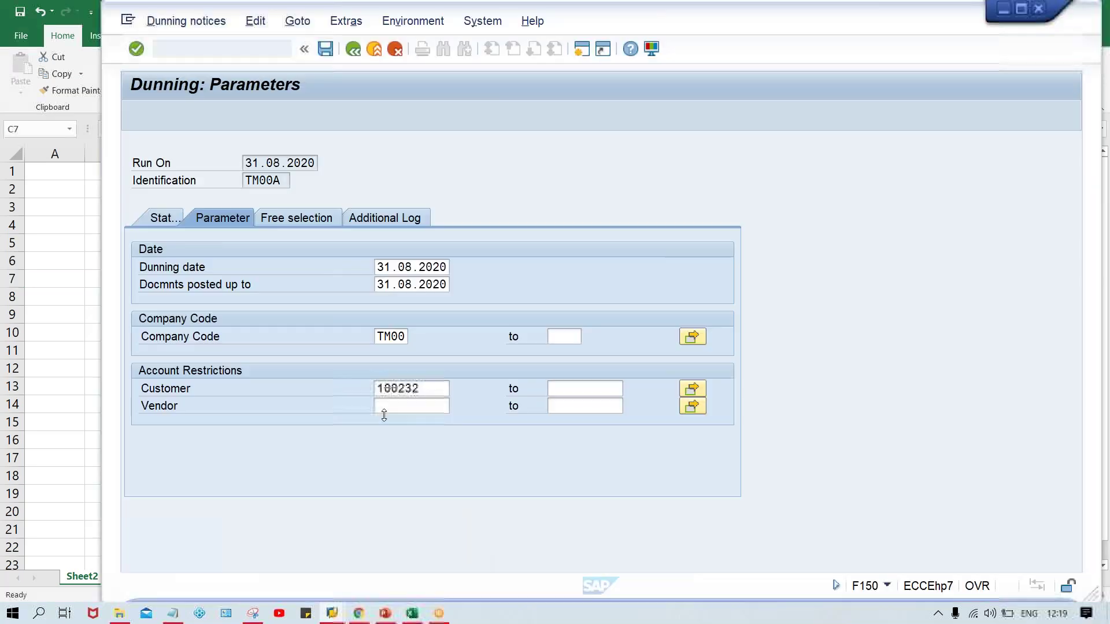
{"action": "left_click", "coordinate": [321, 220]}
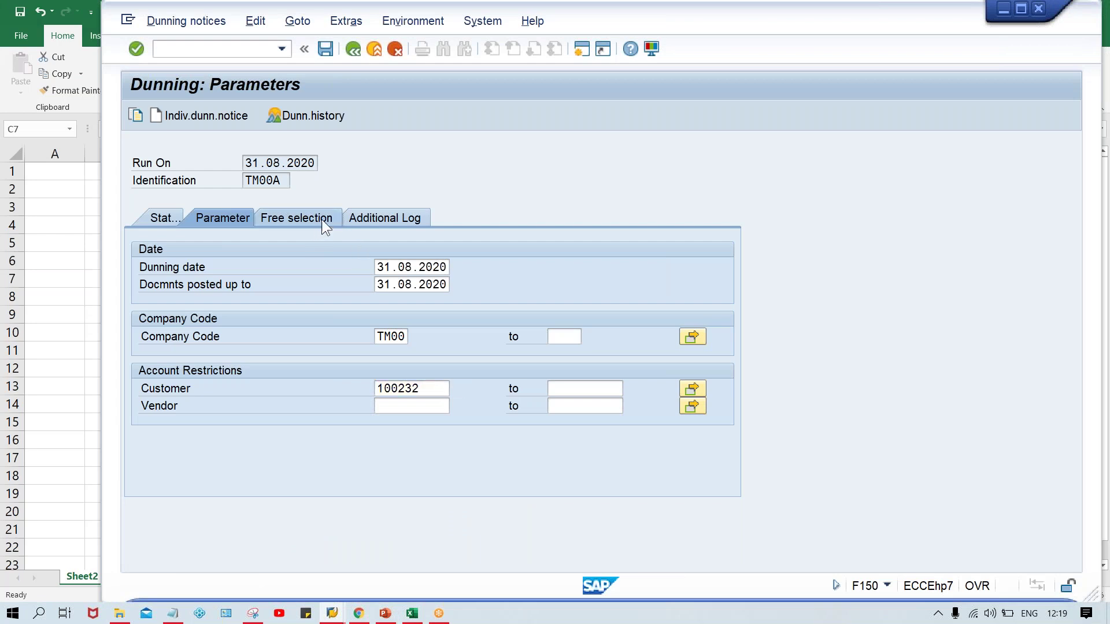
{"action": "left_click", "coordinate": [376, 218]}
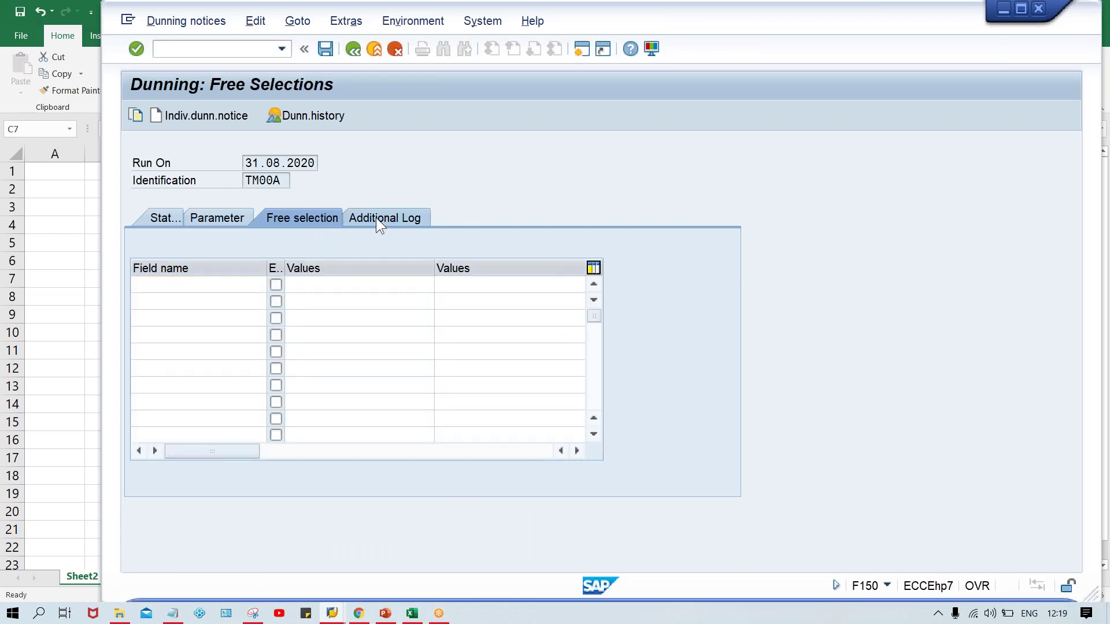
{"action": "type", "text": "10032"}
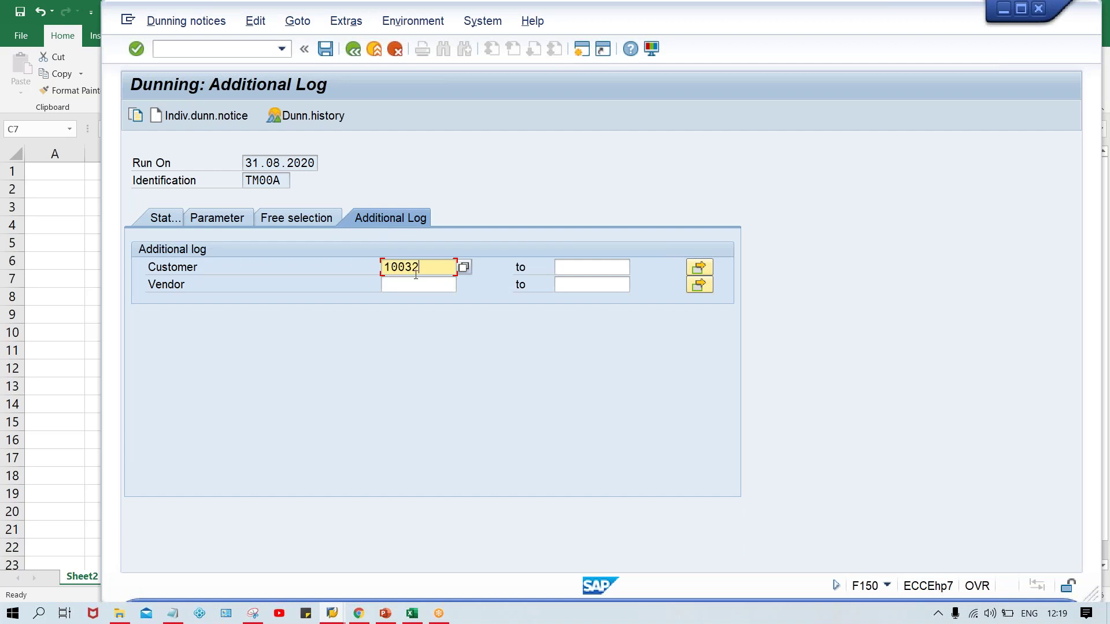
{"action": "key", "text": "BackSpace"}
{"action": "key", "text": "BackSpace"}
{"action": "type", "text": "232"}
{"action": "key", "text": "ctrl+s"}
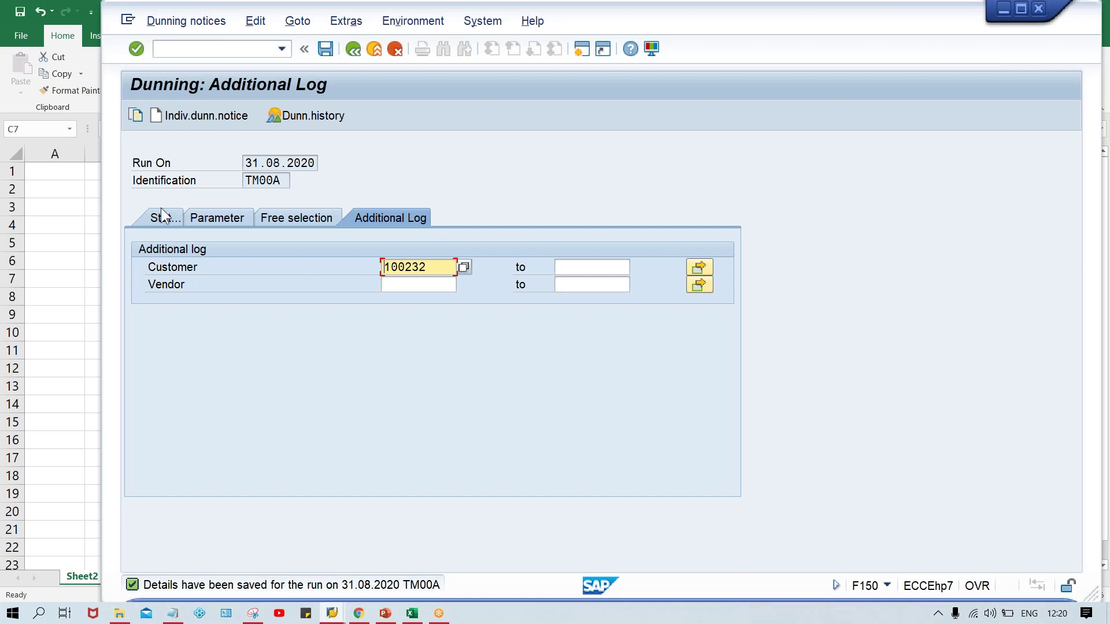
Leave the additional log, schedule the dunning selection to start immediately, and refresh the run's status
{"action": "key", "text": "F3"}
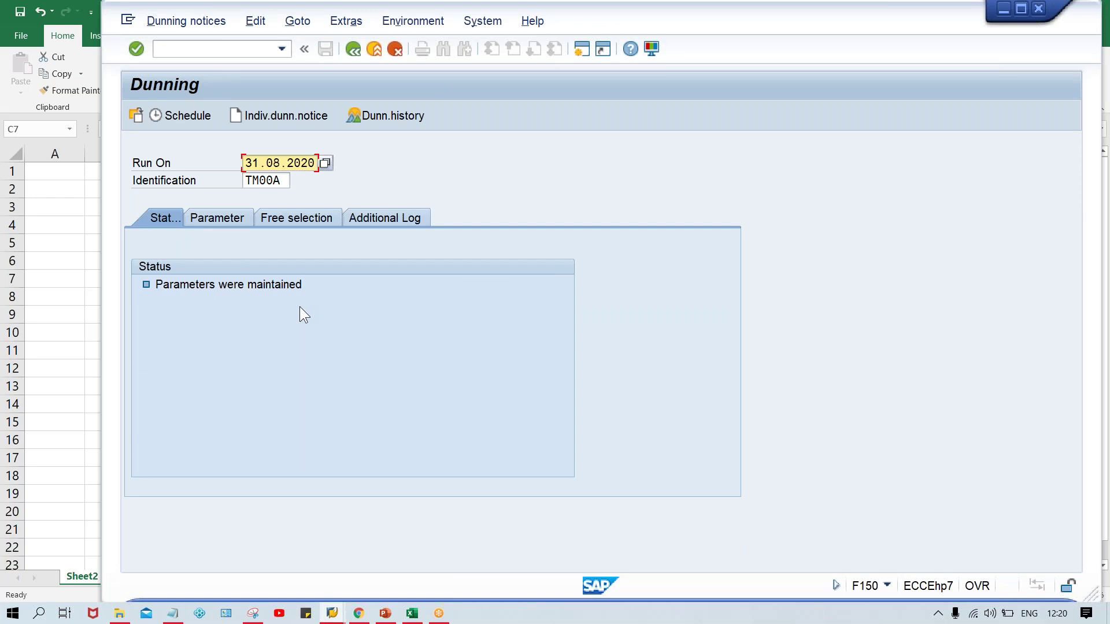
{"action": "left_click", "coordinate": [190, 117]}
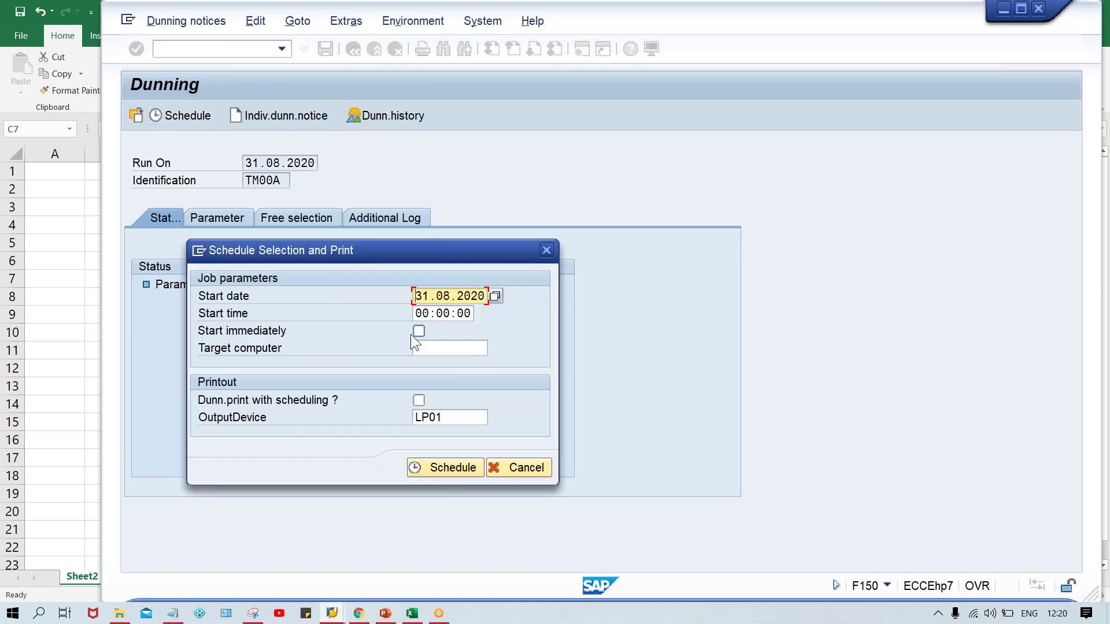
{"action": "left_click", "coordinate": [418, 333]}
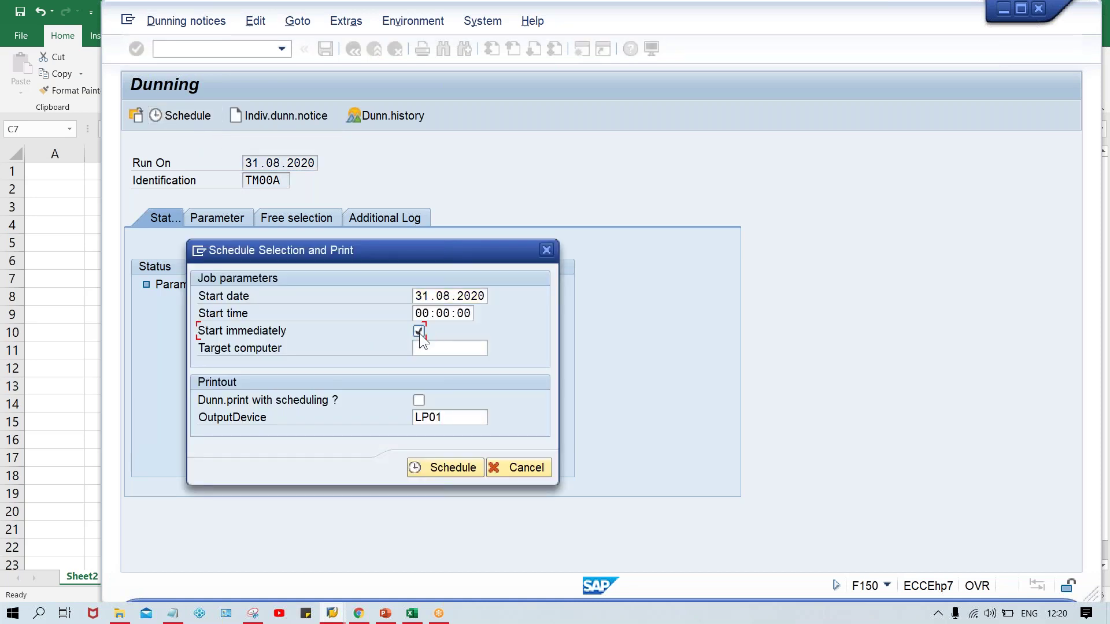
{"action": "left_click", "coordinate": [441, 470]}
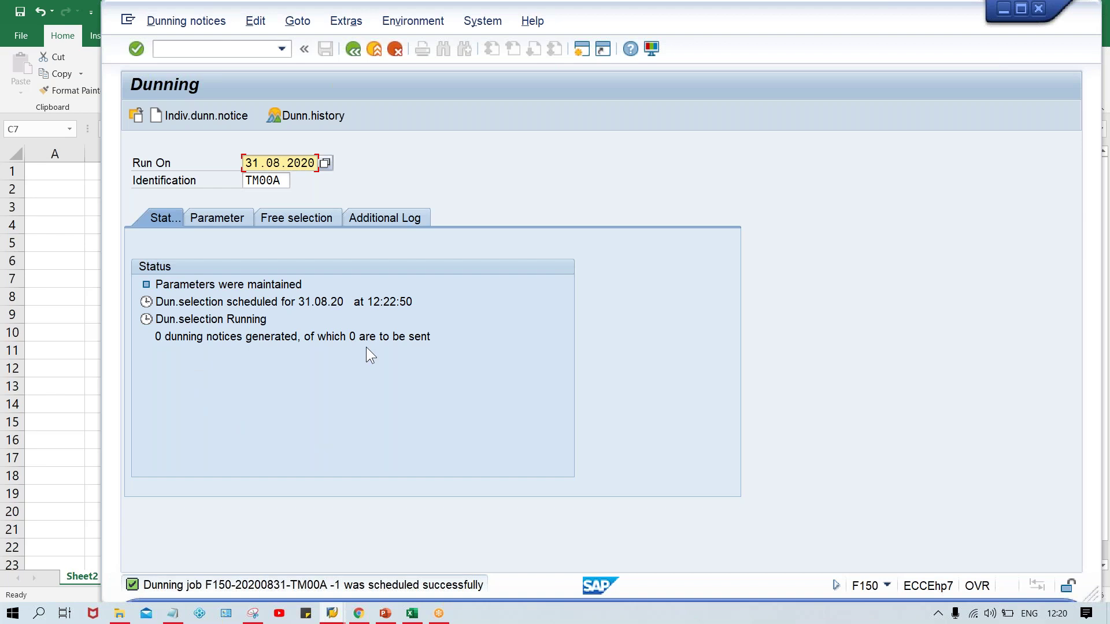
{"action": "key", "text": "Return"}
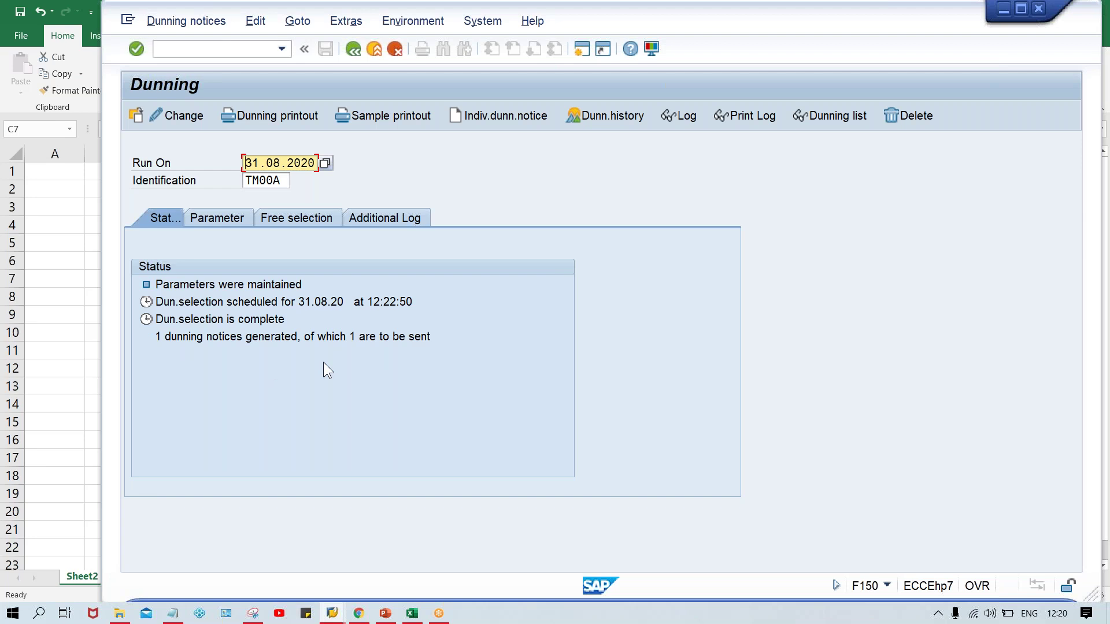
Switch to Excel and check invoice 1's dunning level for the 31.08.2020 run
{"action": "left_click", "coordinate": [412, 613]}
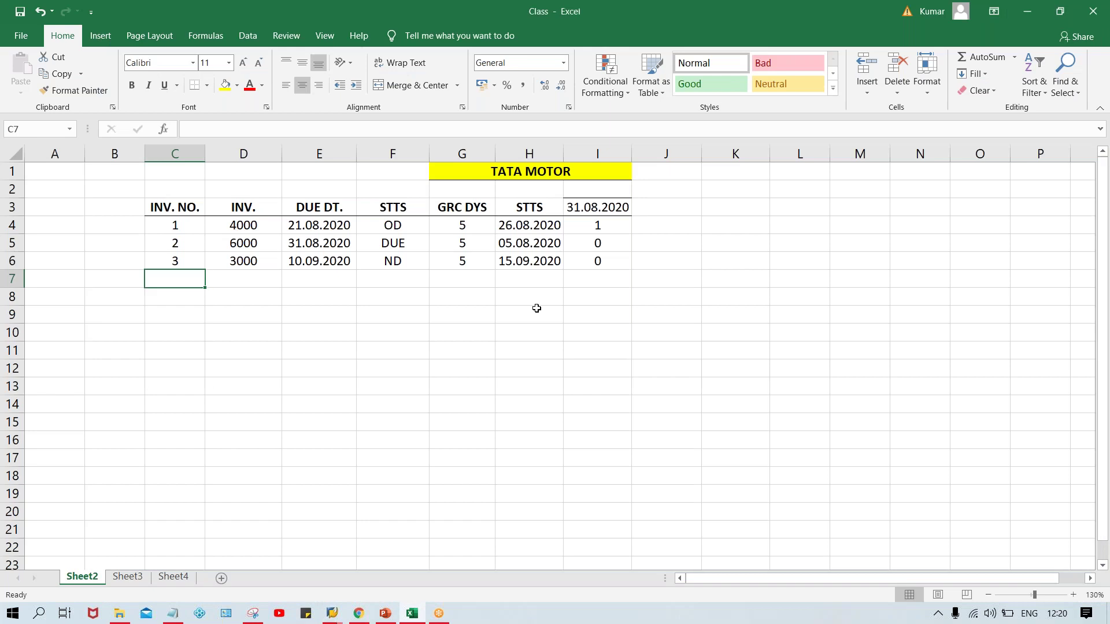
{"action": "left_click", "coordinate": [595, 231]}
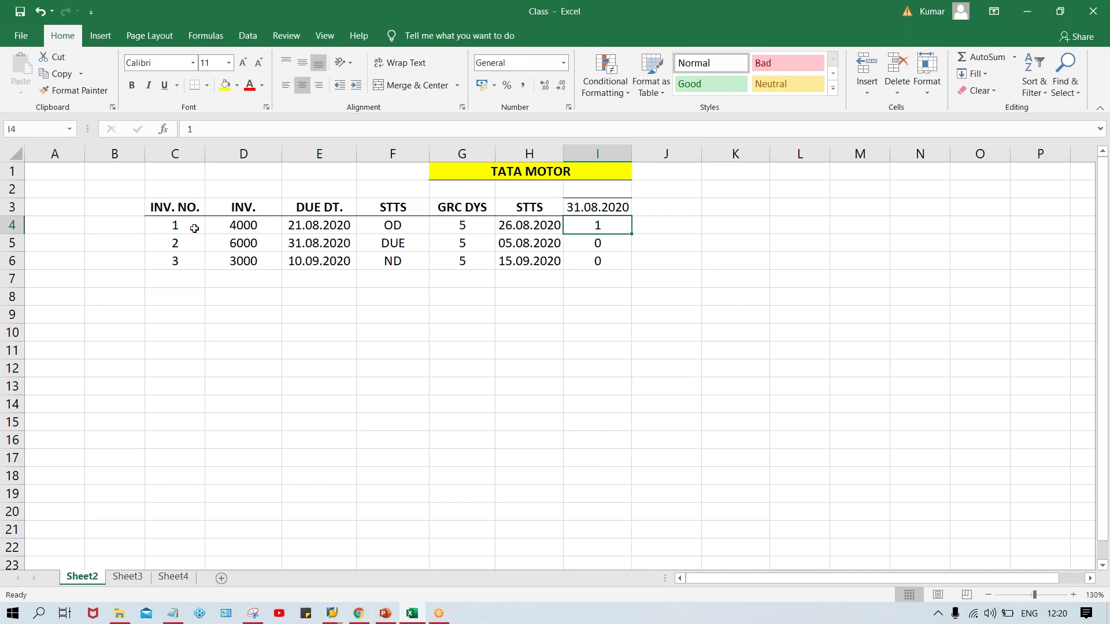
{"action": "left_click", "coordinate": [194, 229]}
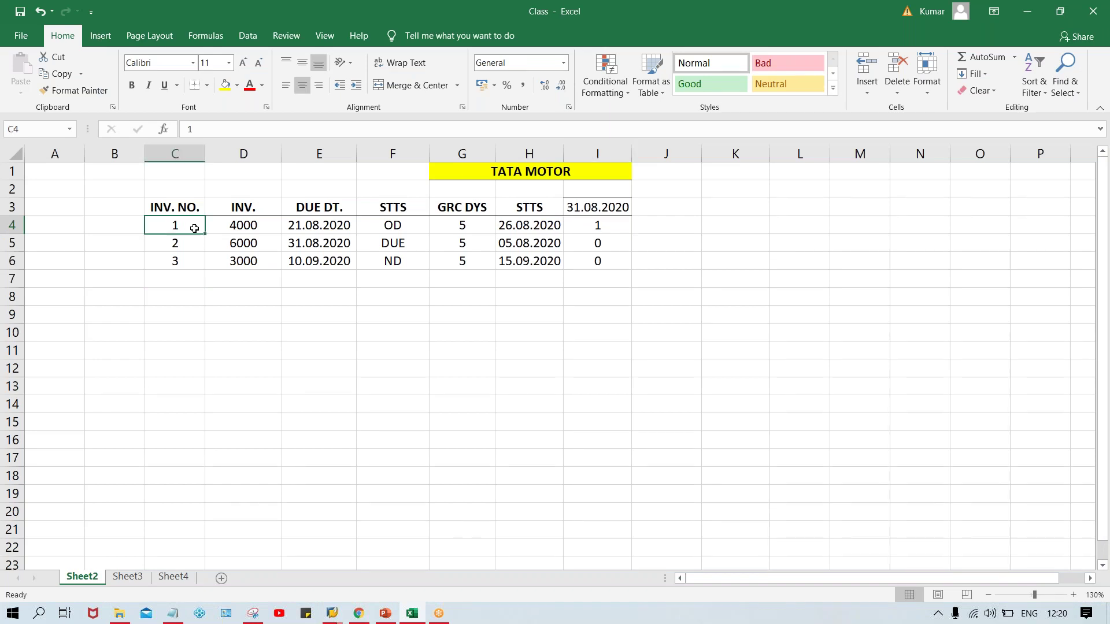
Switch to SAP, preview the run's sample printout, read the dunning notice down to its totals, and close the preview
{"action": "left_click", "coordinate": [331, 614]}
{"action": "mouse_move", "coordinate": [431, 584]}
{"action": "left_click", "coordinate": [449, 571]}
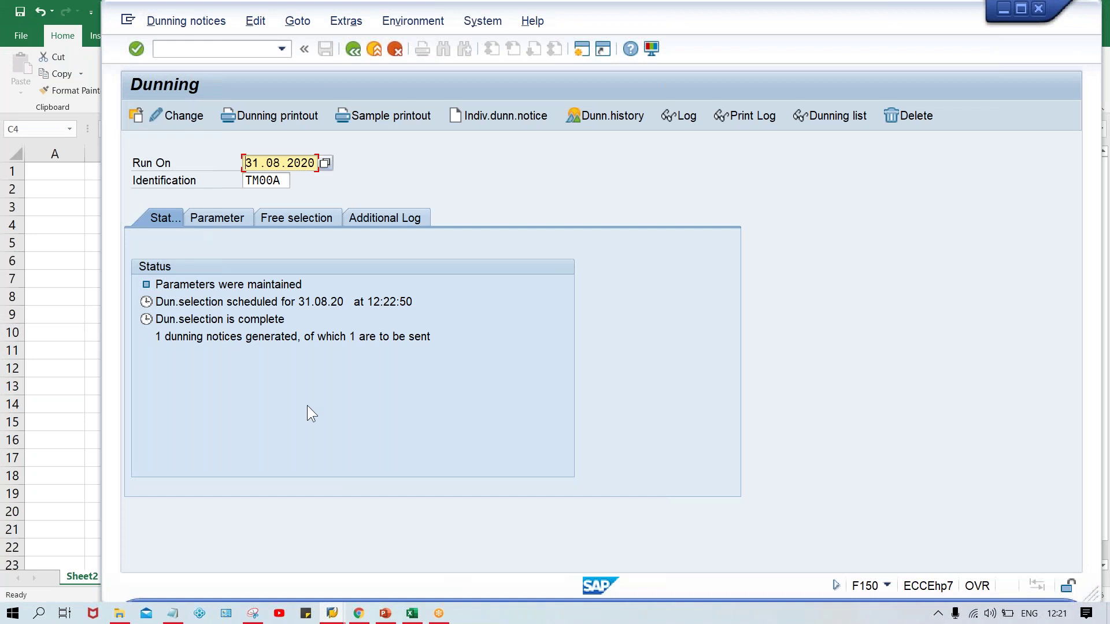
{"action": "left_click", "coordinate": [395, 116]}
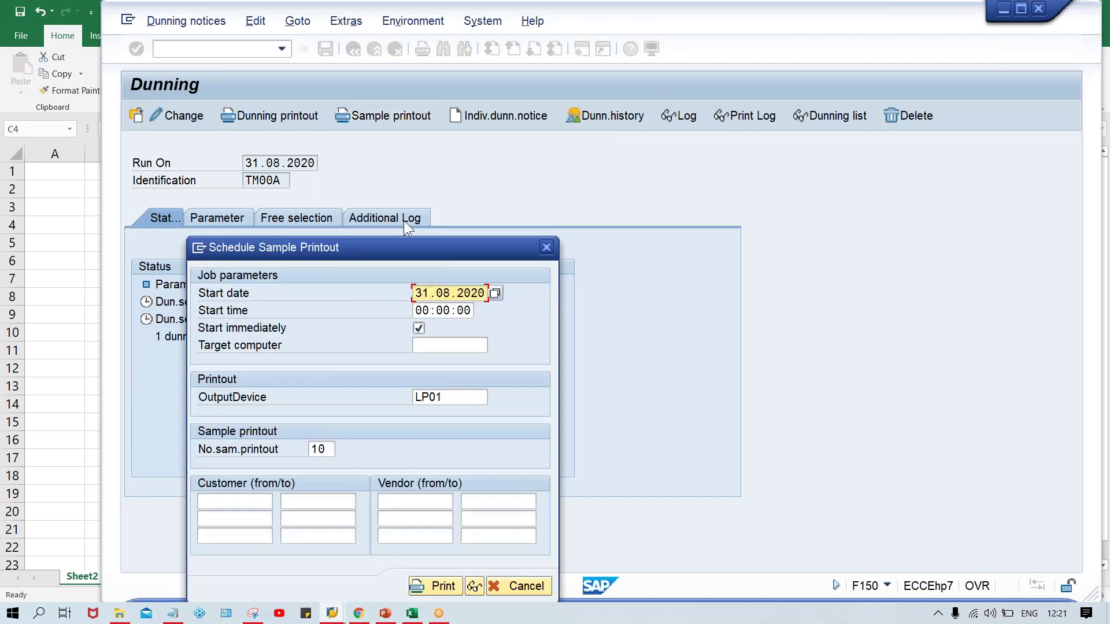
{"action": "left_click", "coordinate": [473, 585]}
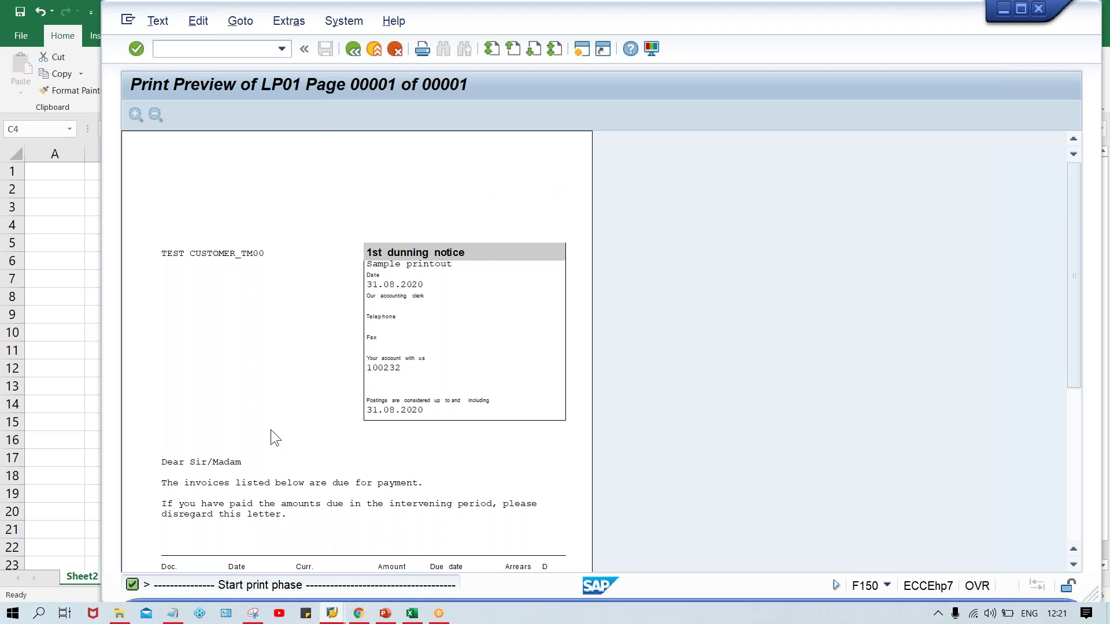
{"action": "scroll", "coordinate": [271, 429], "scroll_direction": "down", "scroll_amount": 2}
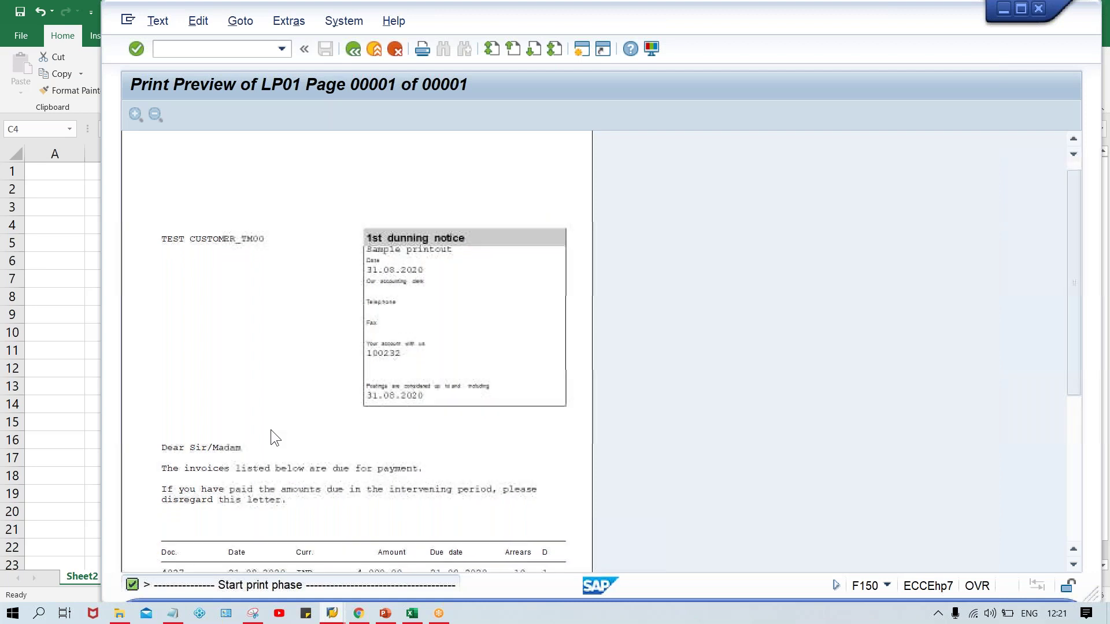
{"action": "scroll", "coordinate": [270, 429], "scroll_direction": "down", "scroll_amount": 2}
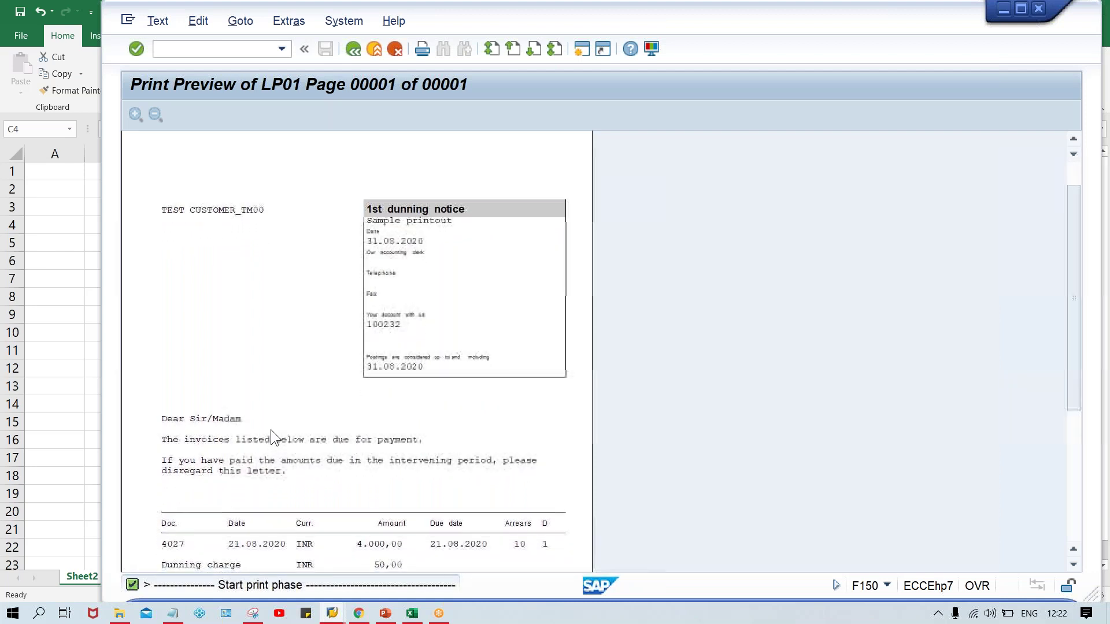
{"action": "scroll", "coordinate": [270, 429], "scroll_direction": "down", "scroll_amount": 2}
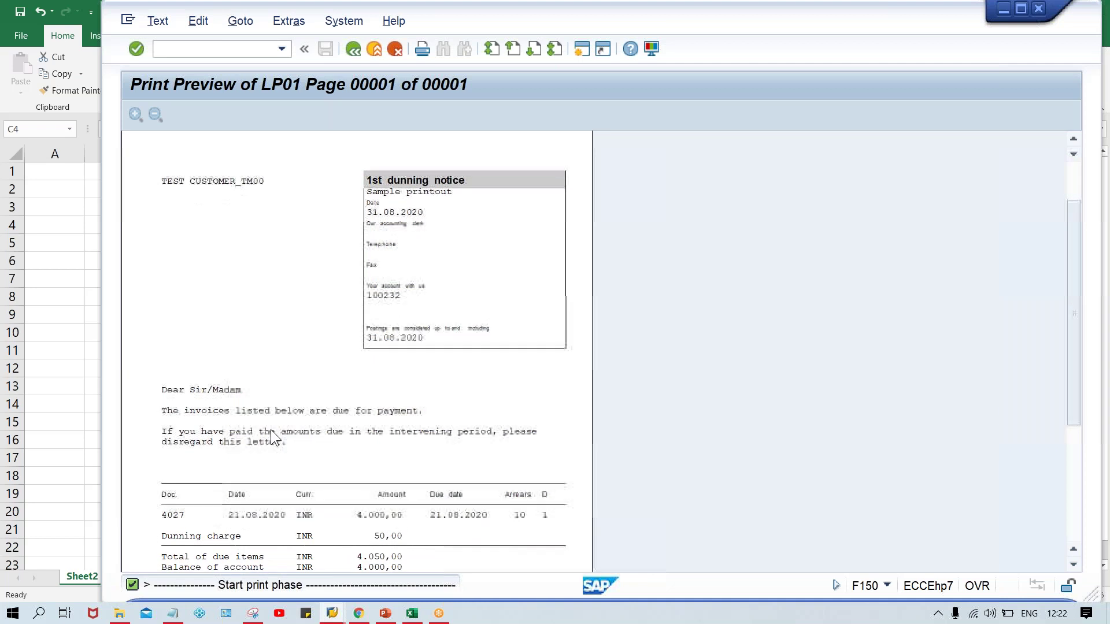
{"action": "scroll", "coordinate": [270, 429], "scroll_direction": "down", "scroll_amount": 2}
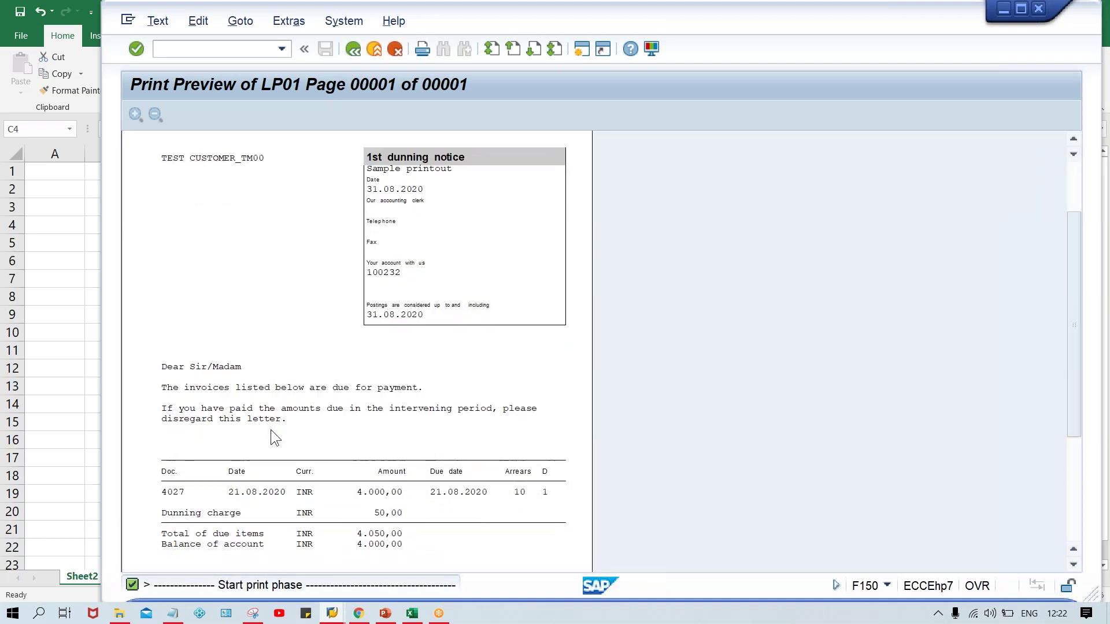
{"action": "scroll", "coordinate": [271, 429], "scroll_direction": "down", "scroll_amount": 2}
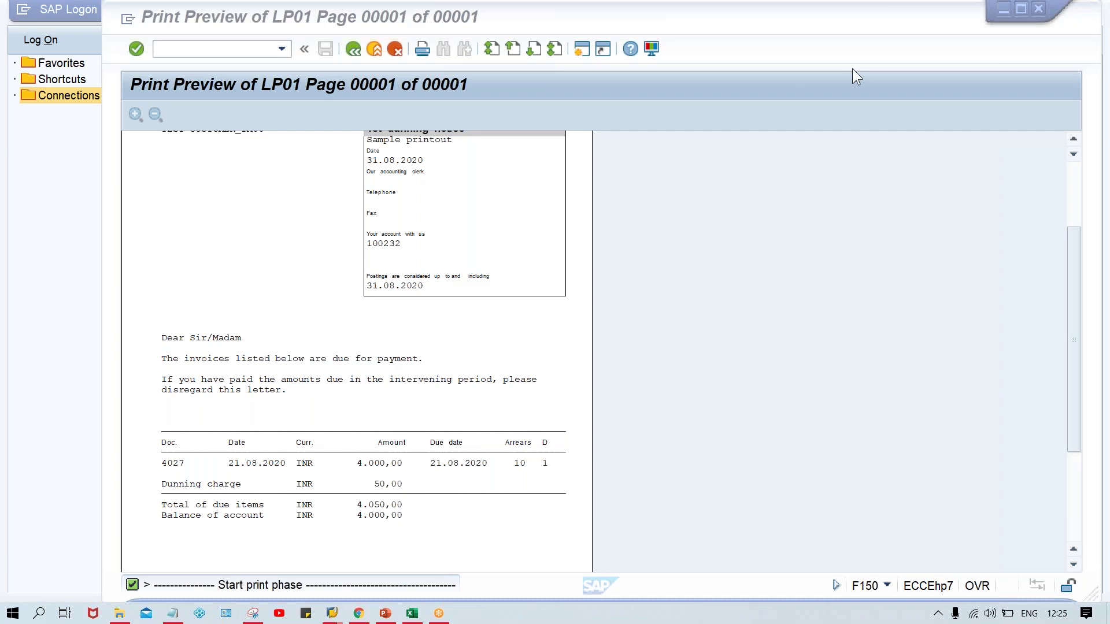
{"action": "left_click", "coordinate": [696, 175]}
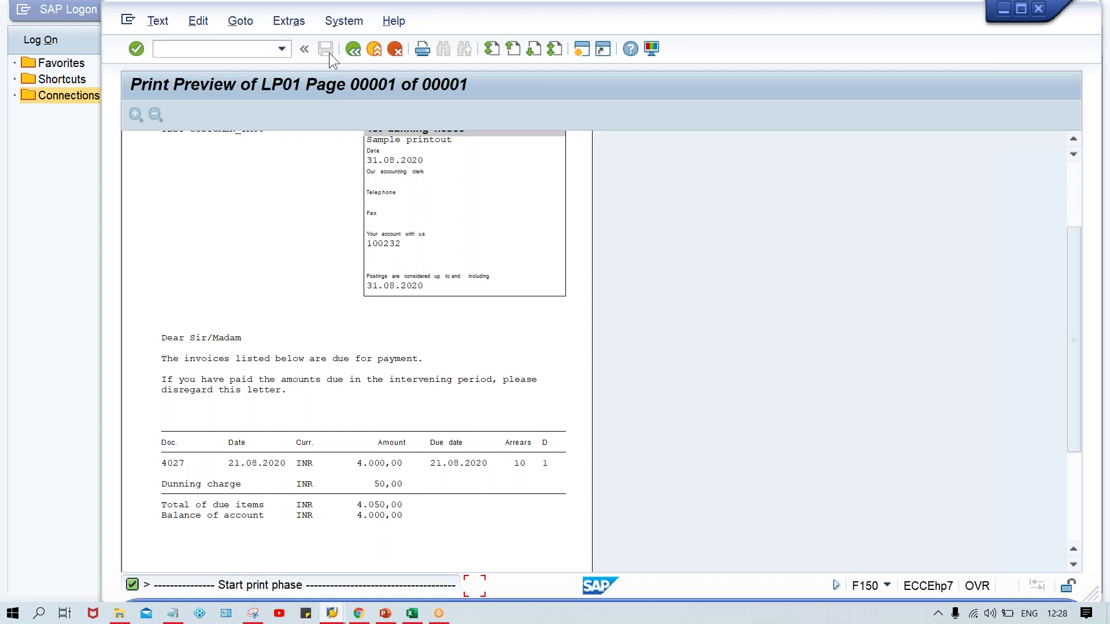
{"action": "left_click", "coordinate": [354, 50]}
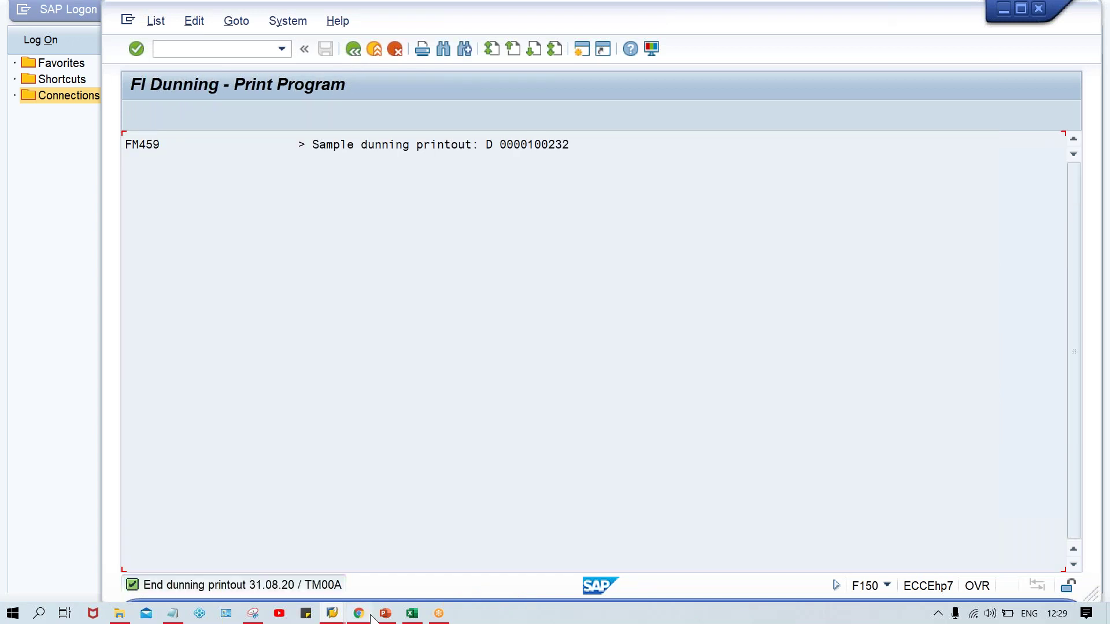
Switch to Excel, enter the date 08.09.2020 in J3, and give that cell a bottom border
{"action": "left_click", "coordinate": [412, 614]}
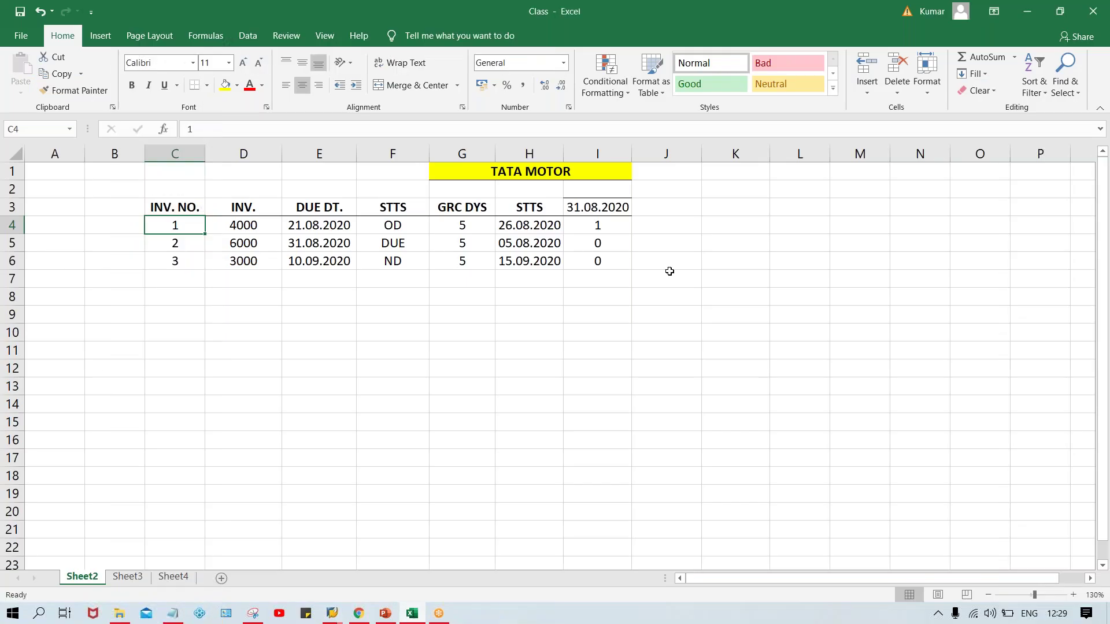
{"action": "left_click", "coordinate": [598, 208]}
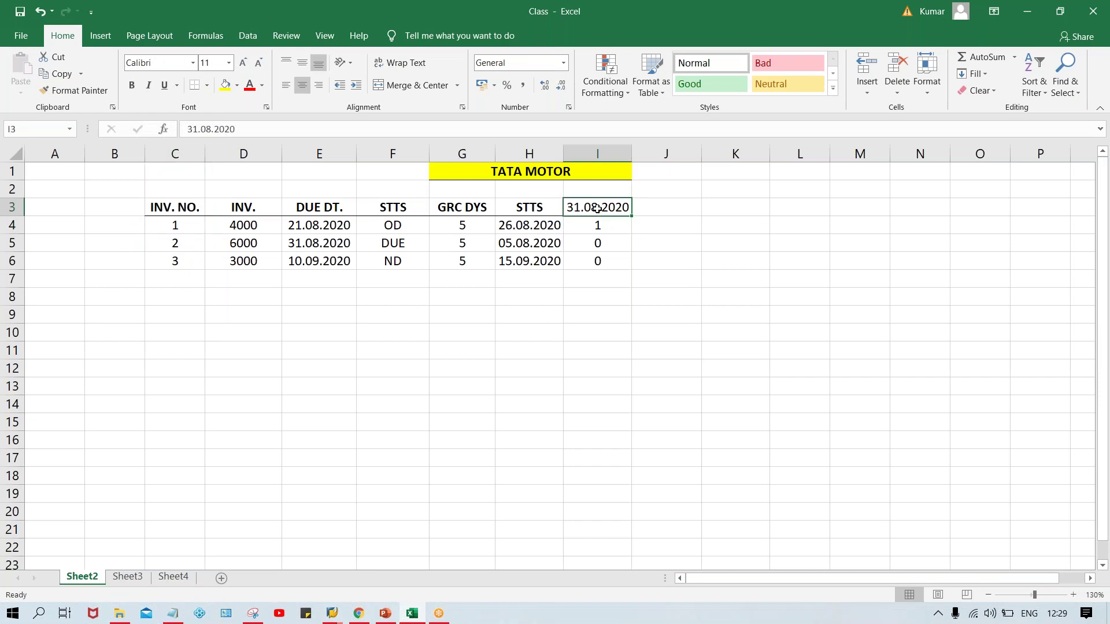
{"action": "left_click", "coordinate": [666, 209]}
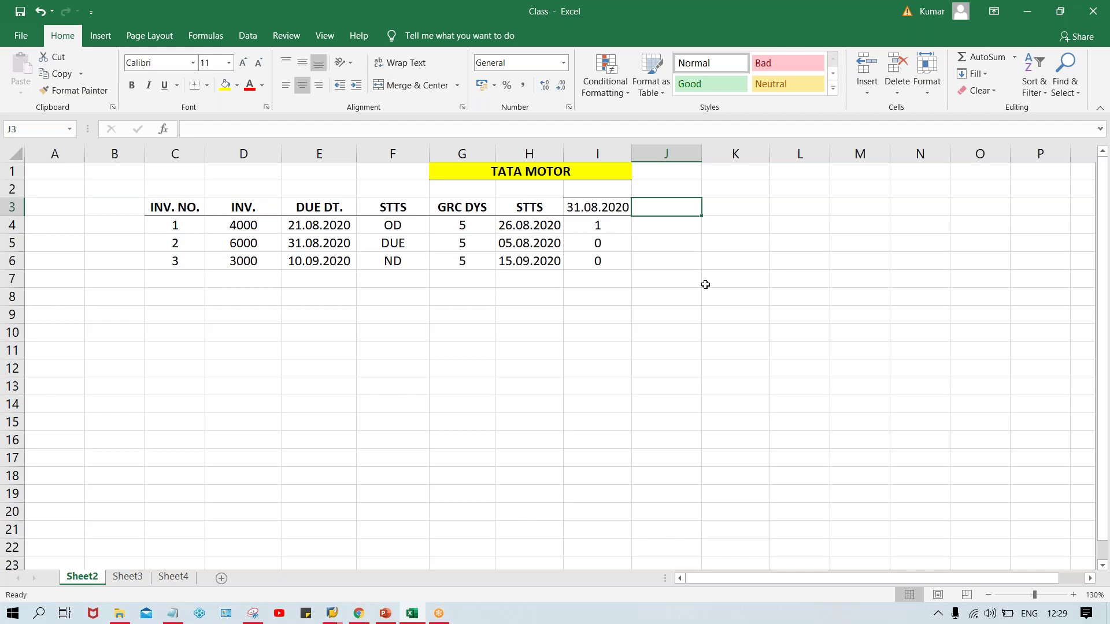
{"action": "type", "text": "08"}
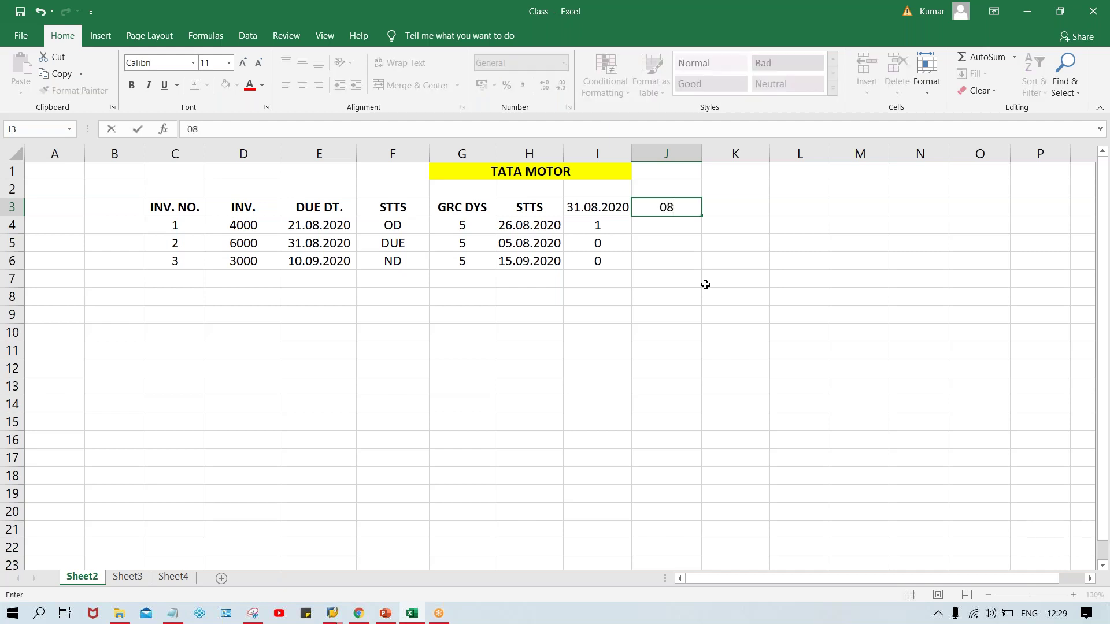
{"action": "type", "text": ".09.2020"}
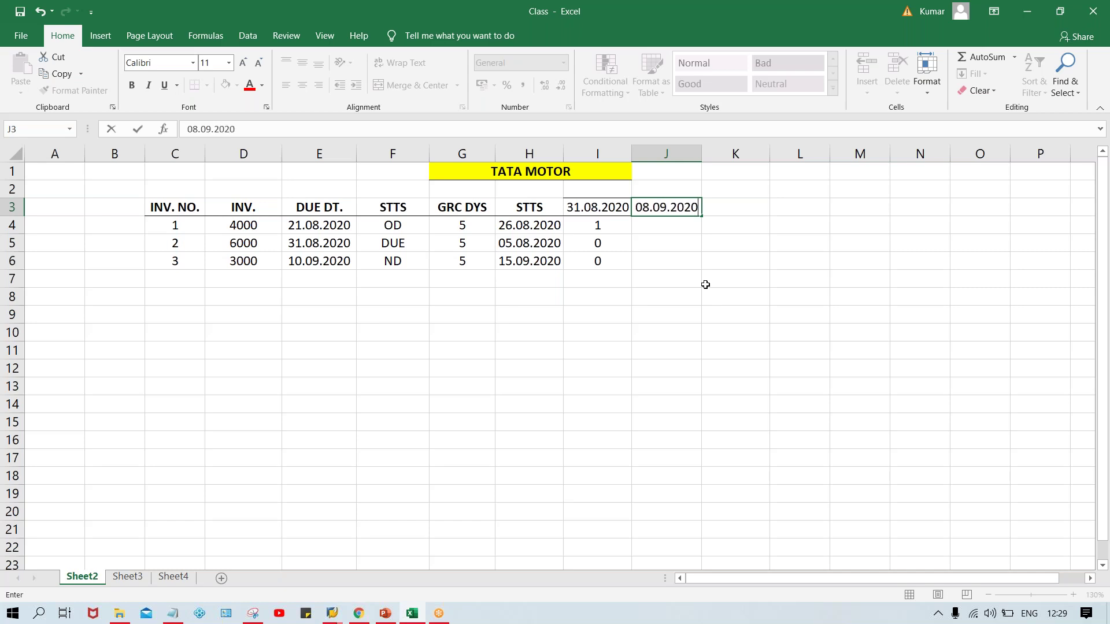
{"action": "key", "text": "Return"}
{"action": "left_click", "coordinate": [660, 206]}
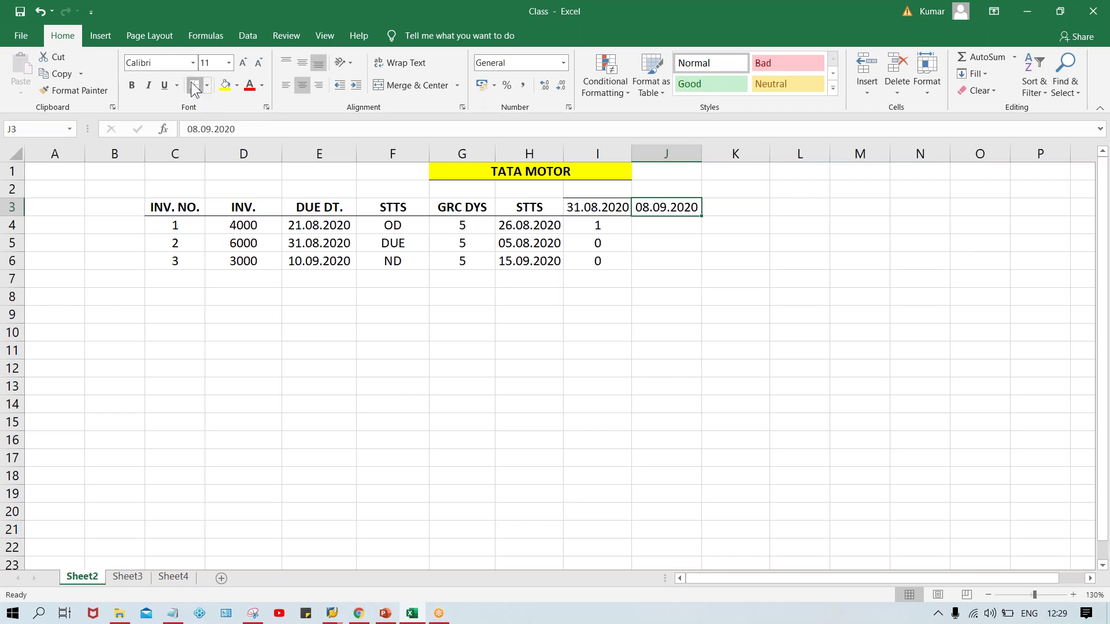
{"action": "left_click", "coordinate": [483, 348]}
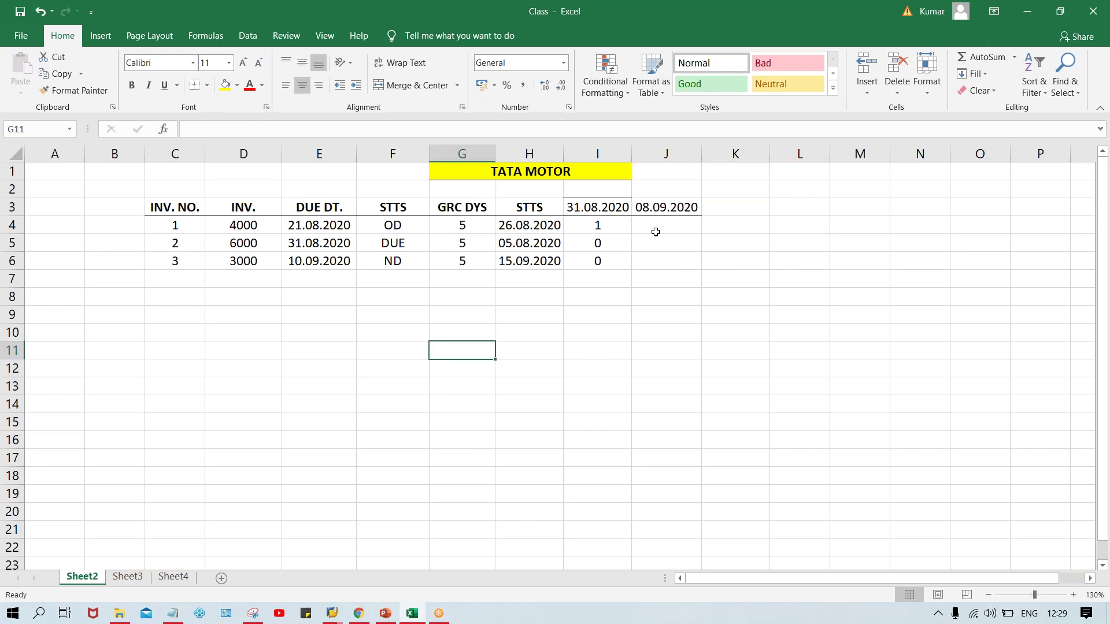
{"action": "left_click", "coordinate": [590, 211]}
{"action": "left_click", "coordinate": [647, 208]}
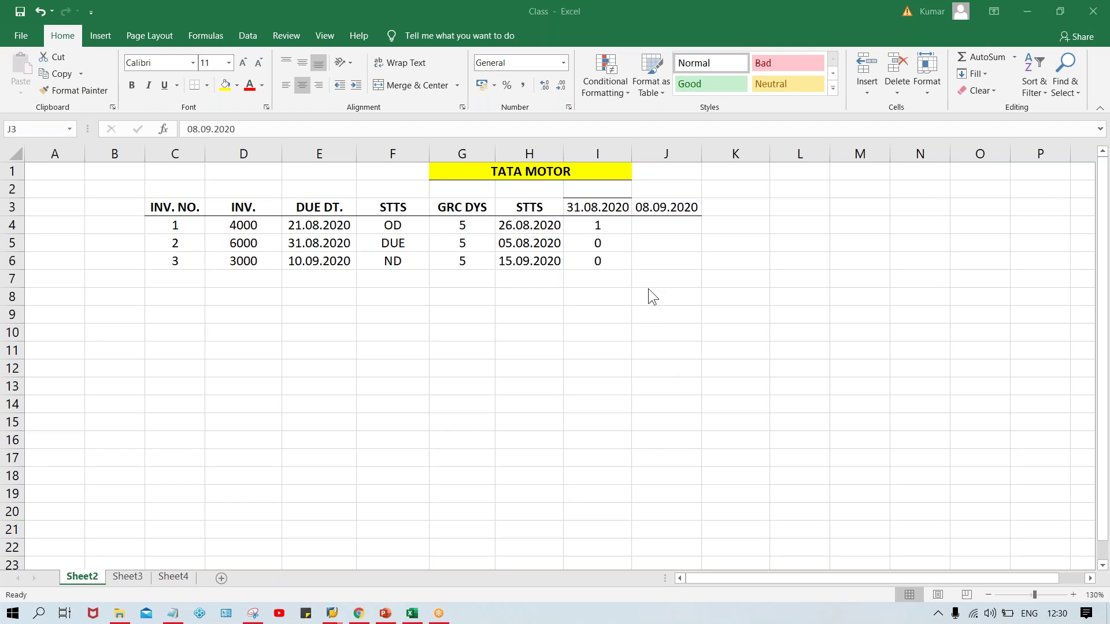
{"action": "left_click", "coordinate": [650, 259]}
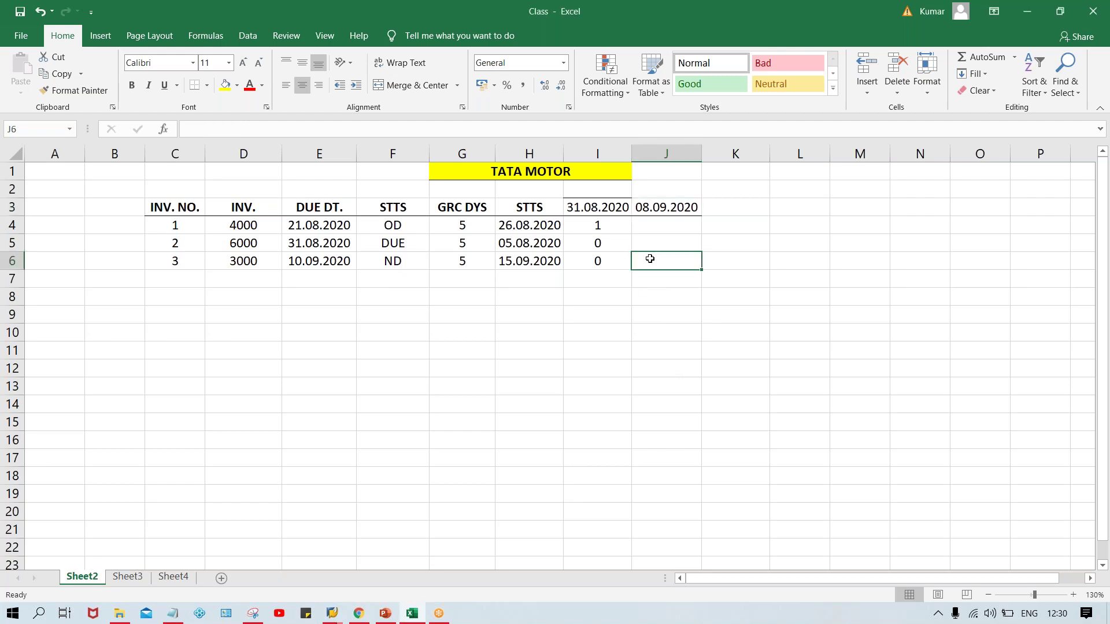
{"action": "left_click", "coordinate": [650, 228]}
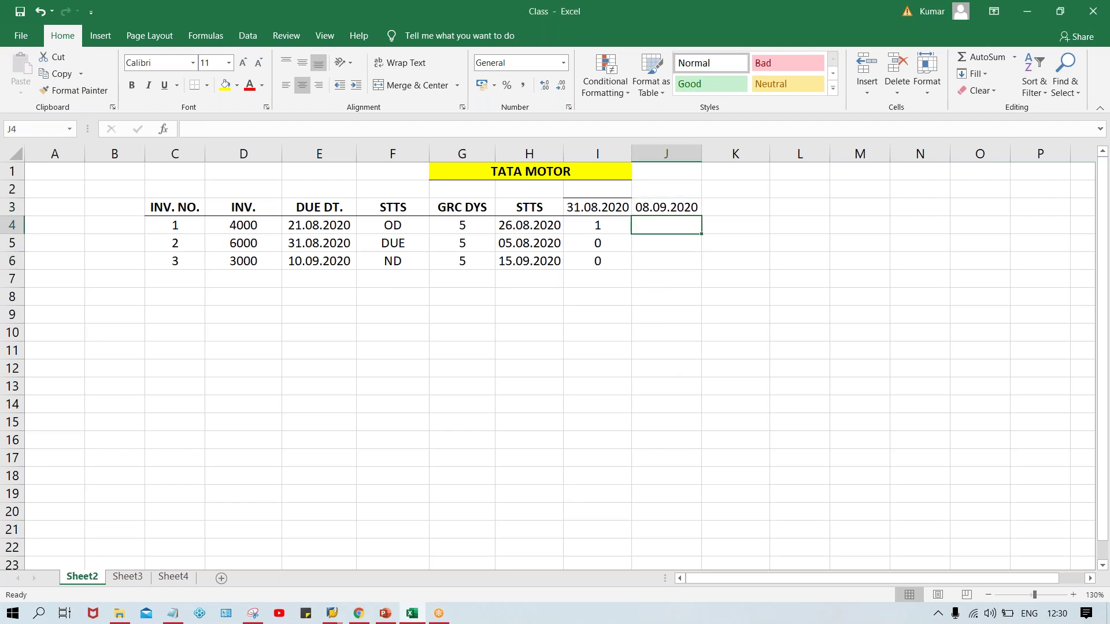
{"action": "left_click", "coordinate": [593, 209]}
Change the date in J3 to 11.08.2020
{"action": "left_click", "coordinate": [655, 211]}
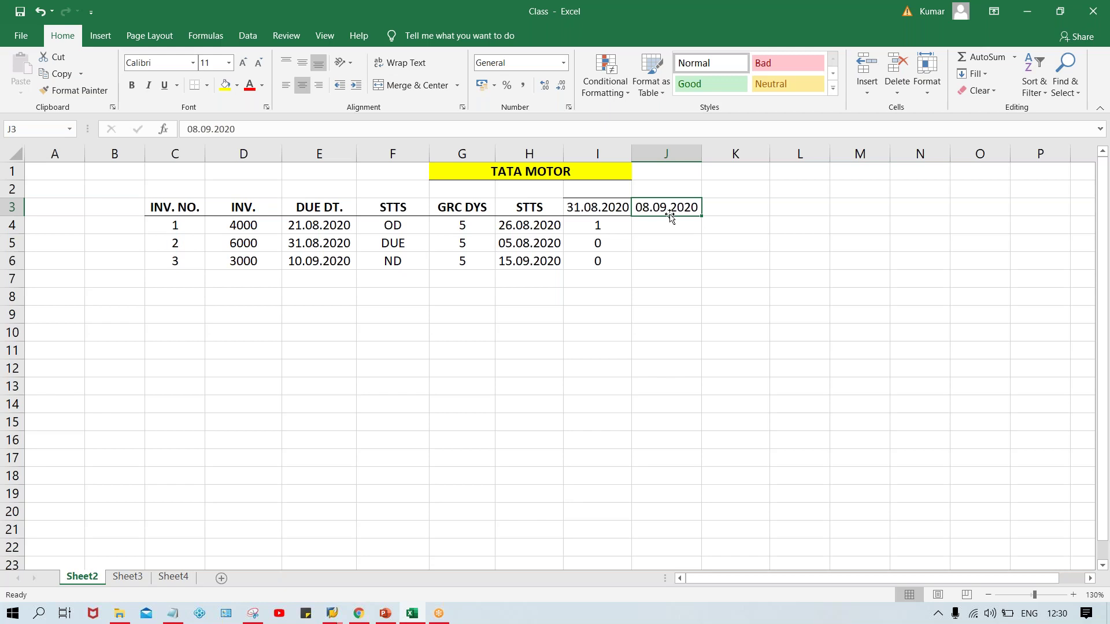
{"action": "type", "text": "11.08.2020"}
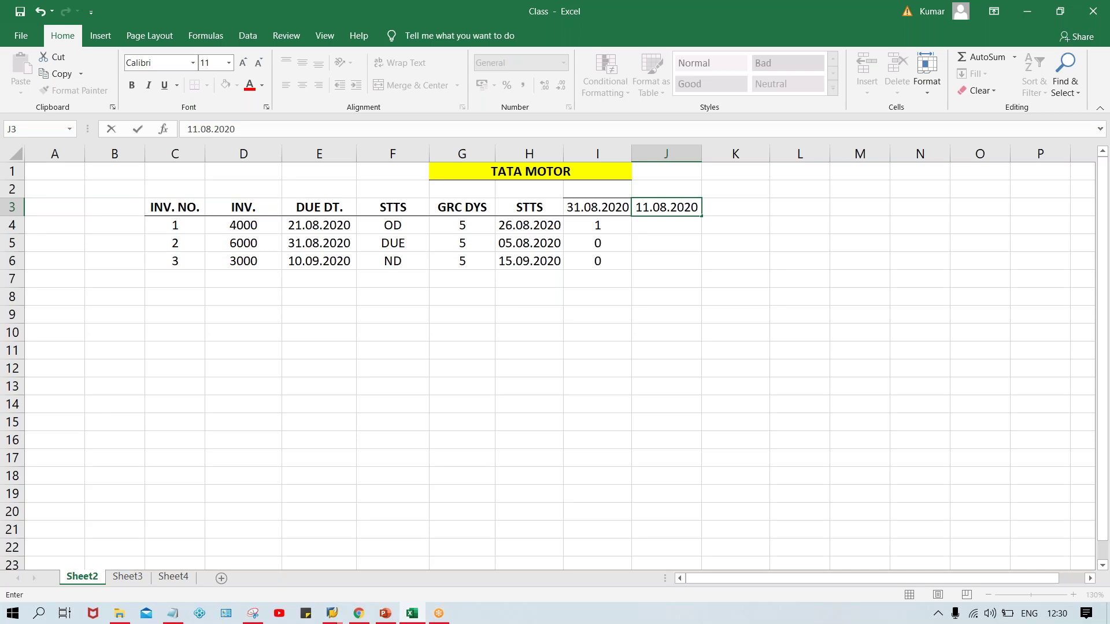
{"action": "left_click", "coordinate": [707, 241]}
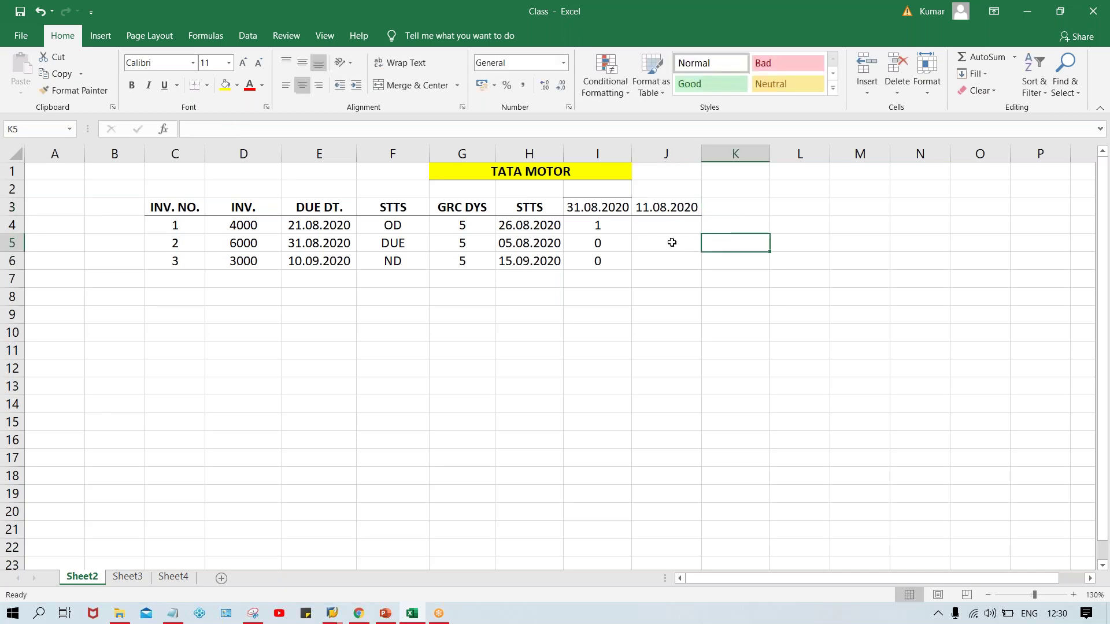
{"action": "left_click", "coordinate": [664, 209]}
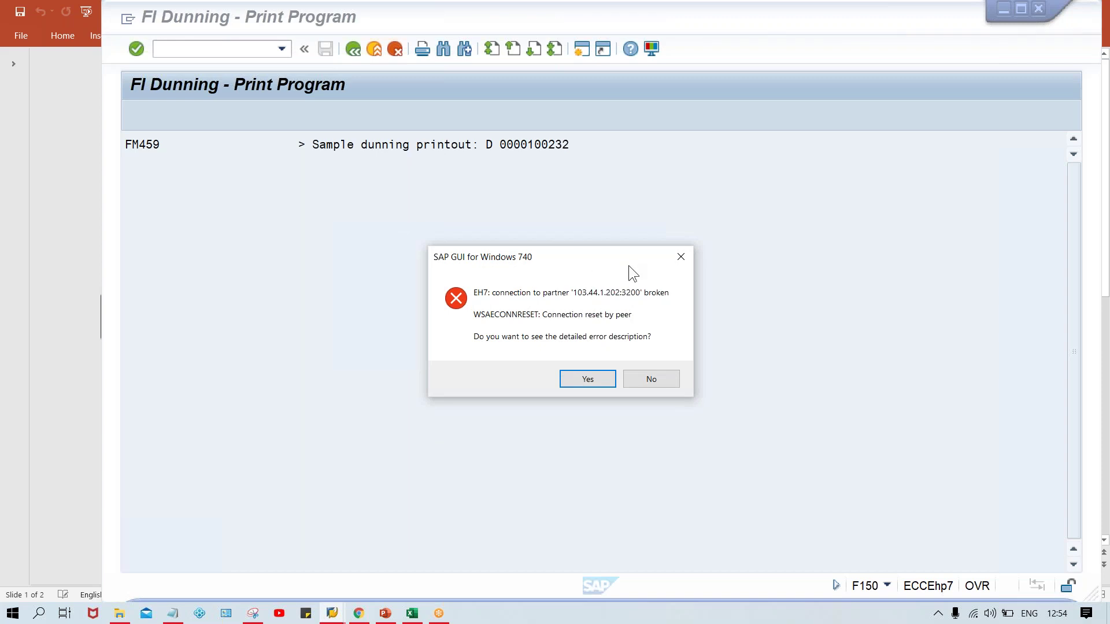
Decline the detailed description of the broken SAP connection, switch to SAP Logon, and open the SAP_2 connection
{"action": "left_click", "coordinate": [644, 381]}
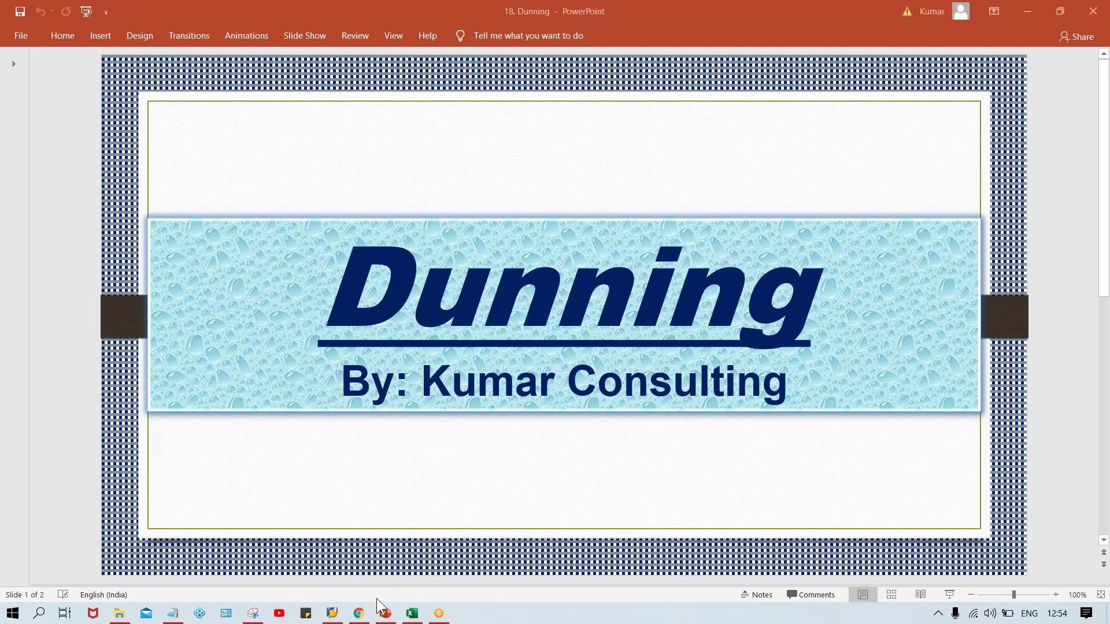
{"action": "left_click", "coordinate": [333, 613]}
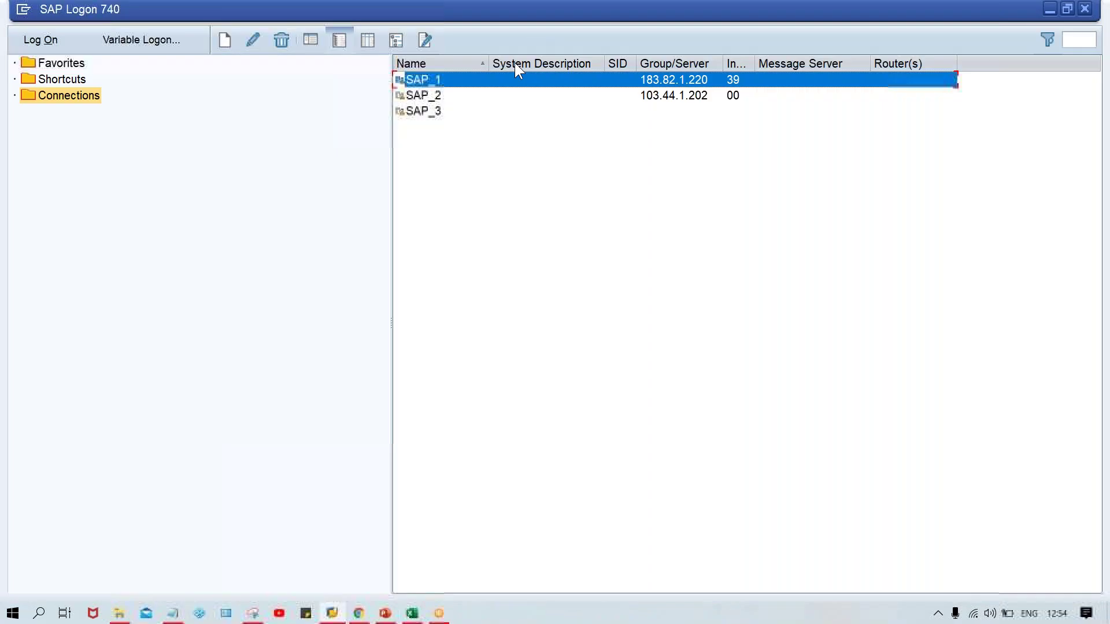
{"action": "left_click", "coordinate": [444, 94]}
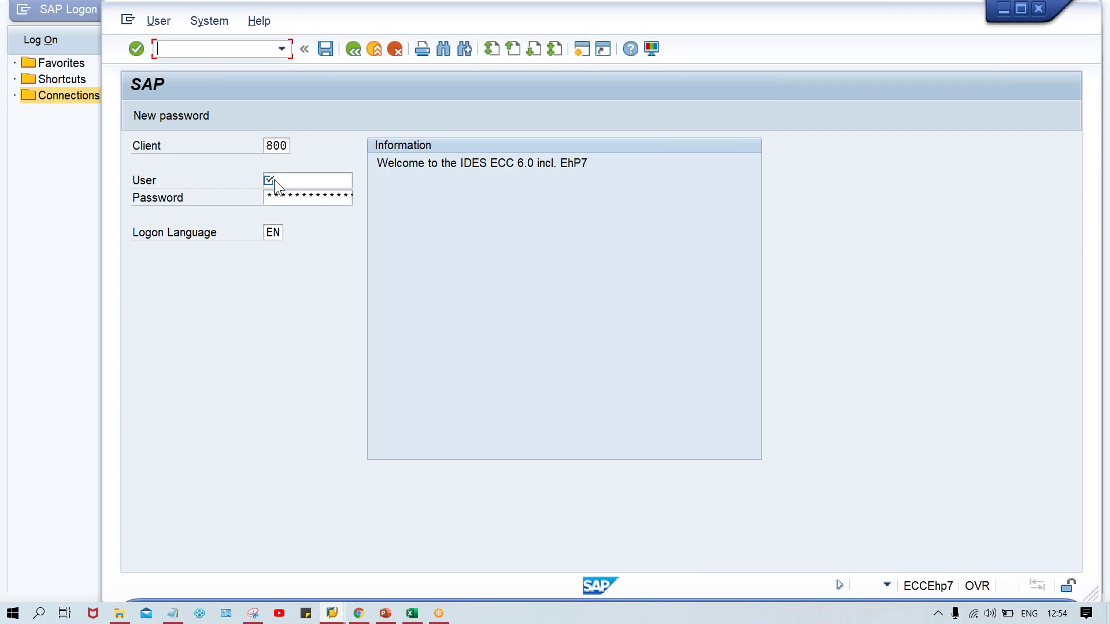
Log on to SAP client 800 by entering the user name and the account password
{"action": "left_click", "coordinate": [274, 179]}
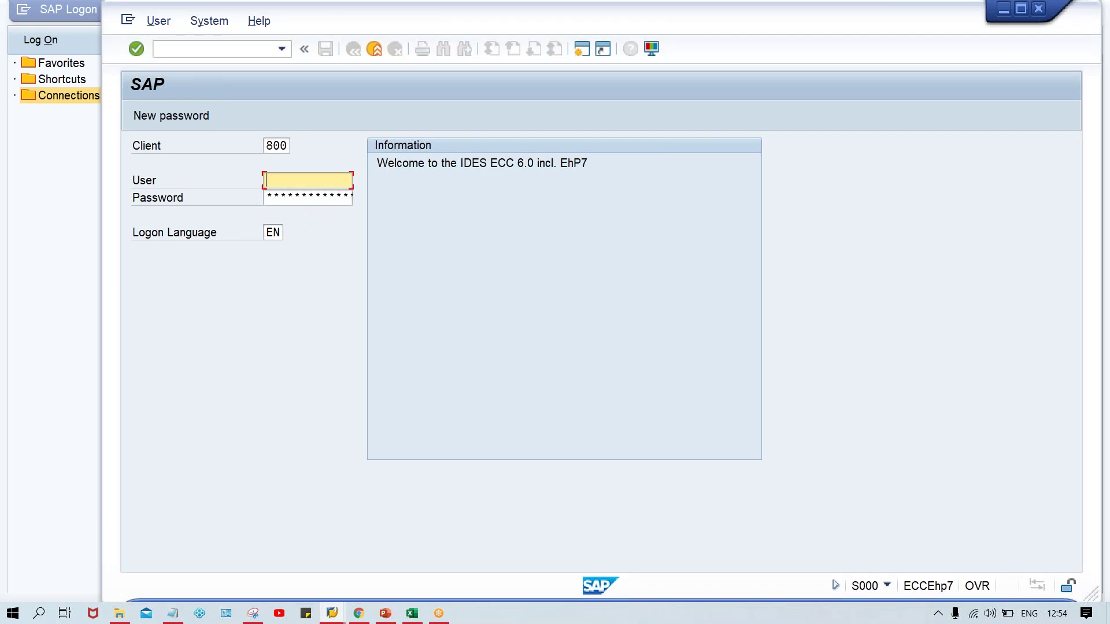
{"action": "left_click", "coordinate": [288, 199]}
{"action": "key", "text": "Tab"}
{"action": "key", "text": "Caps_Lock"}
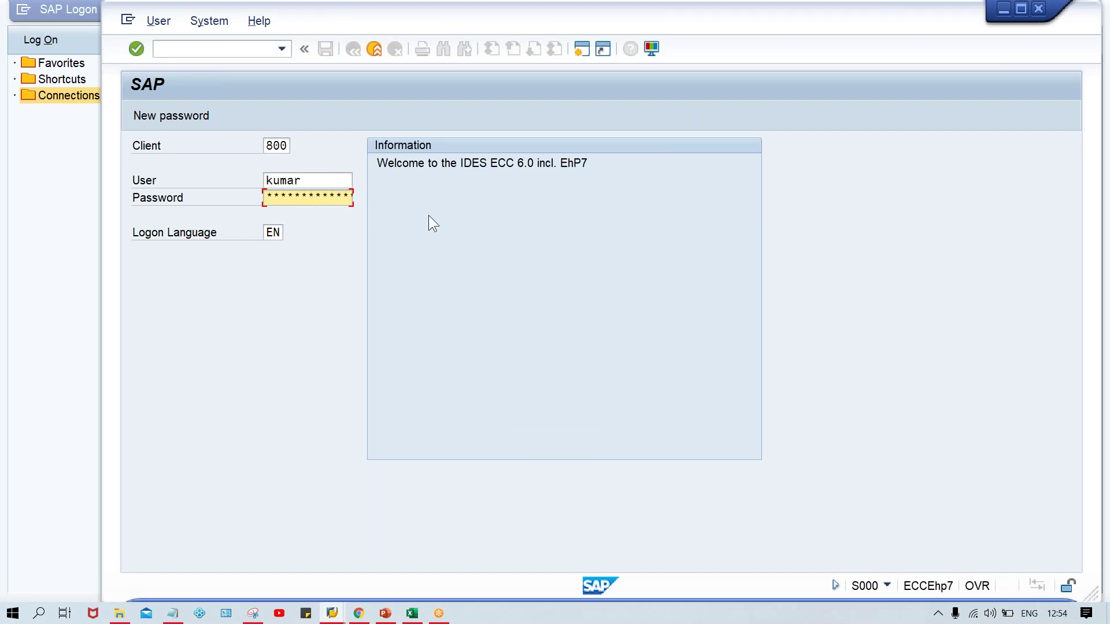
{"action": "key", "text": "Return"}
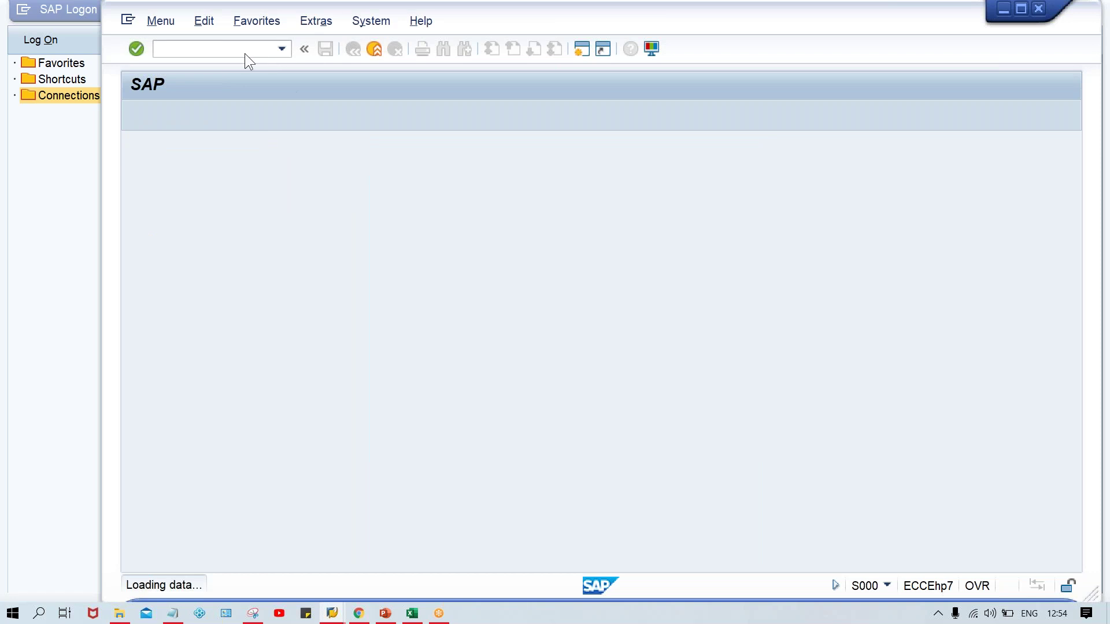
Open the dunning transaction F150
{"action": "key", "text": "Caps_Lock"}
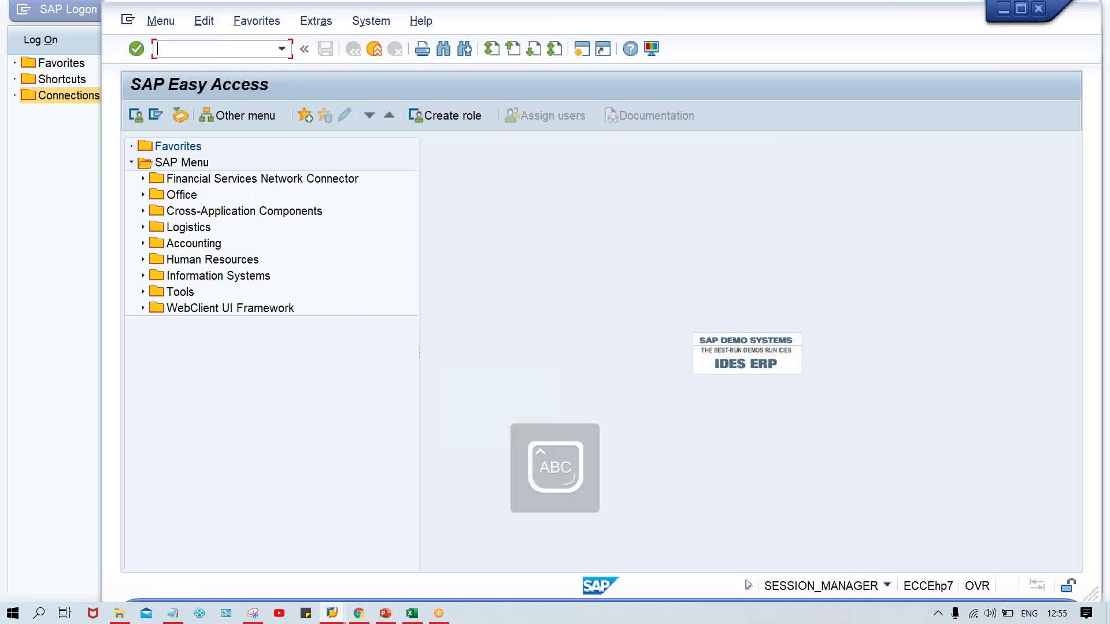
{"action": "type", "text": "FBM"}
{"action": "key", "text": "BackSpace"}
{"action": "key", "text": "BackSpace"}
{"action": "type", "text": "150"}
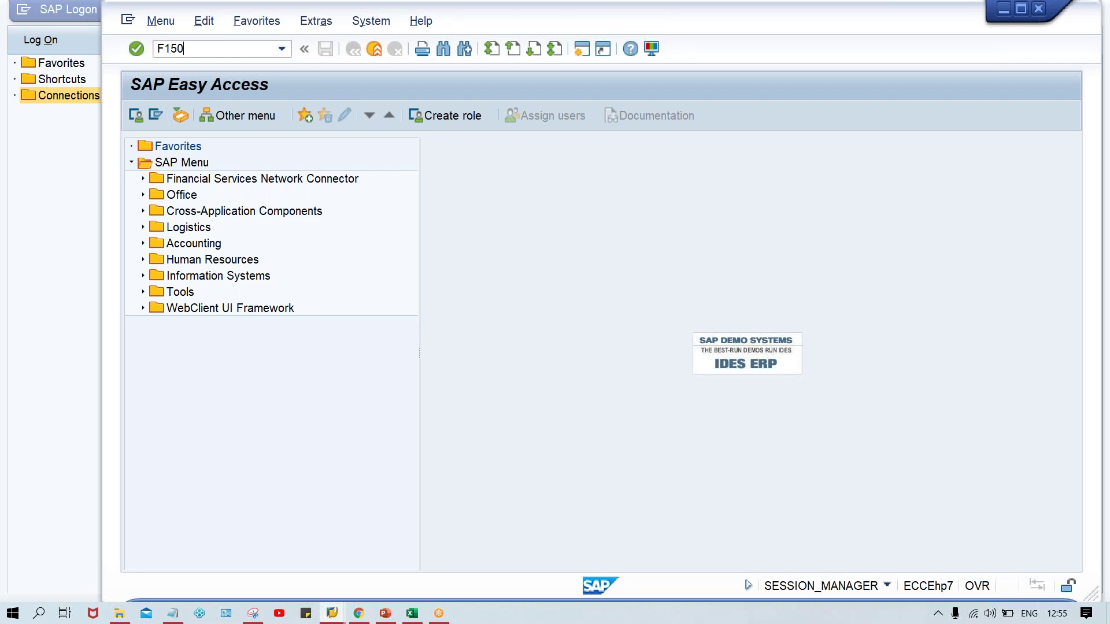
{"action": "key", "text": "Return"}
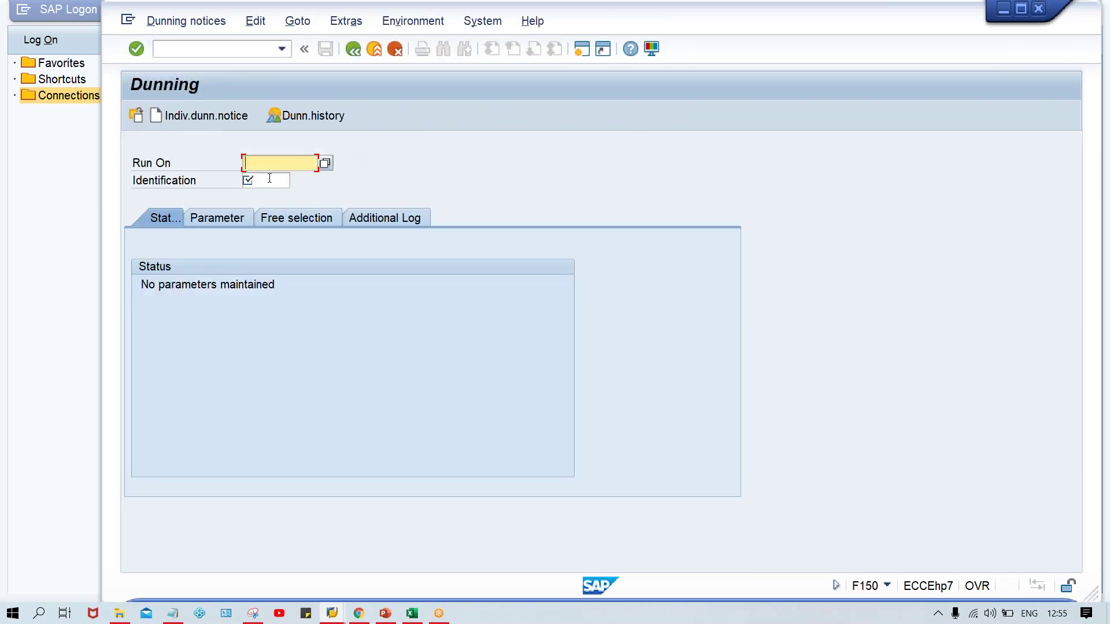
Load the dunning run dated 31.08.2020 with identification TM00A
{"action": "type", "text": "31.08.2020"}
{"action": "left_click", "coordinate": [267, 178]}
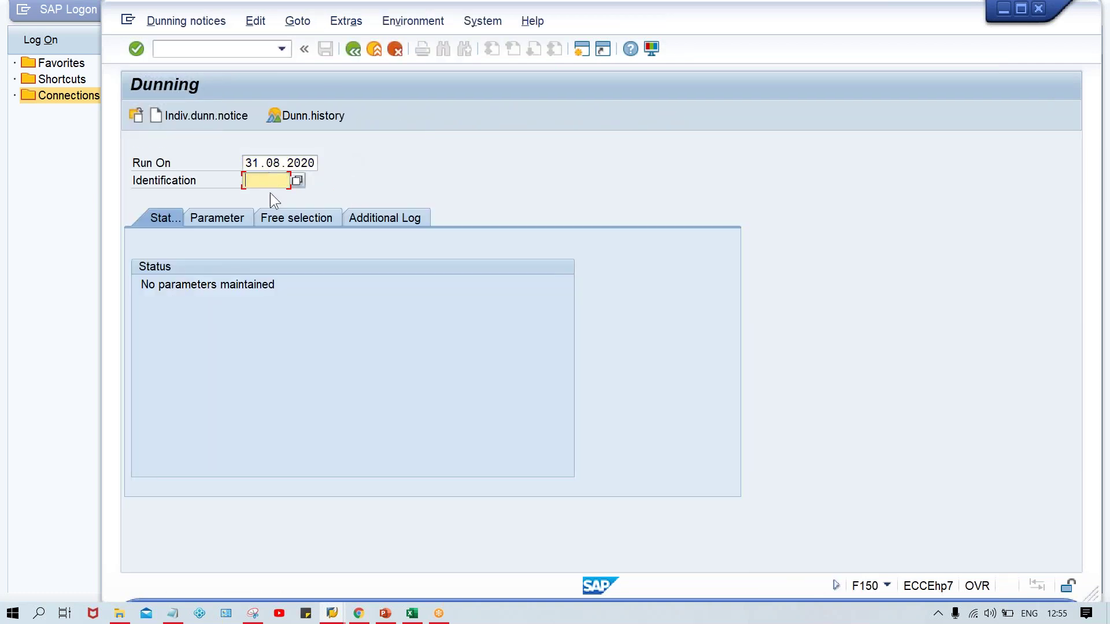
{"action": "left_click", "coordinate": [262, 203]}
{"action": "key", "text": "Return"}
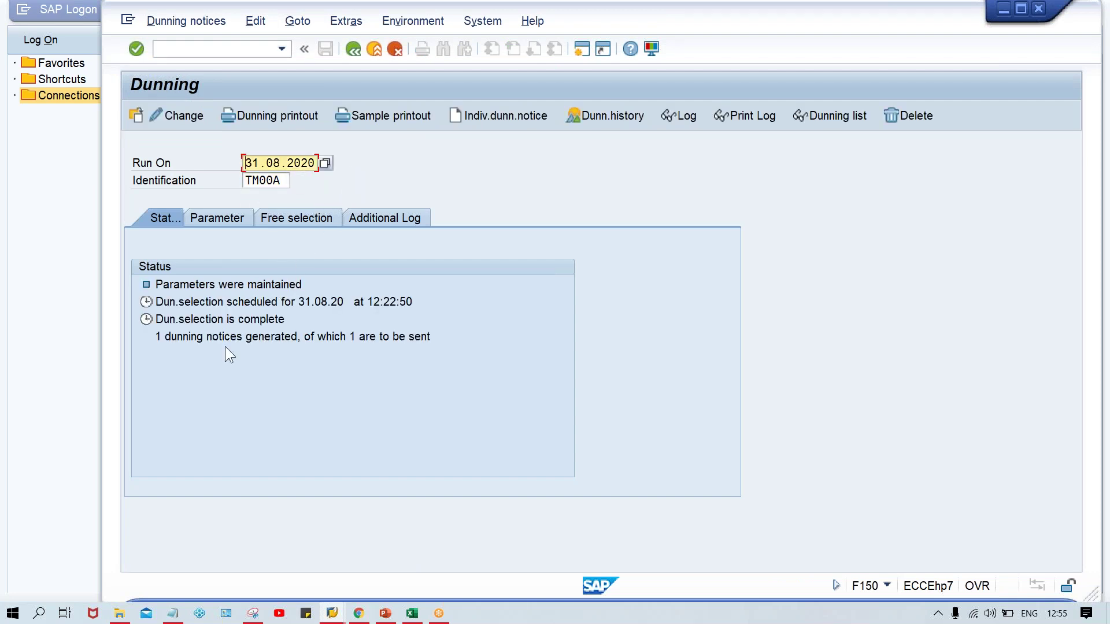
Preview the run's sample printout with immediate start and read the dunning notice down to its totals
{"action": "left_click", "coordinate": [414, 115]}
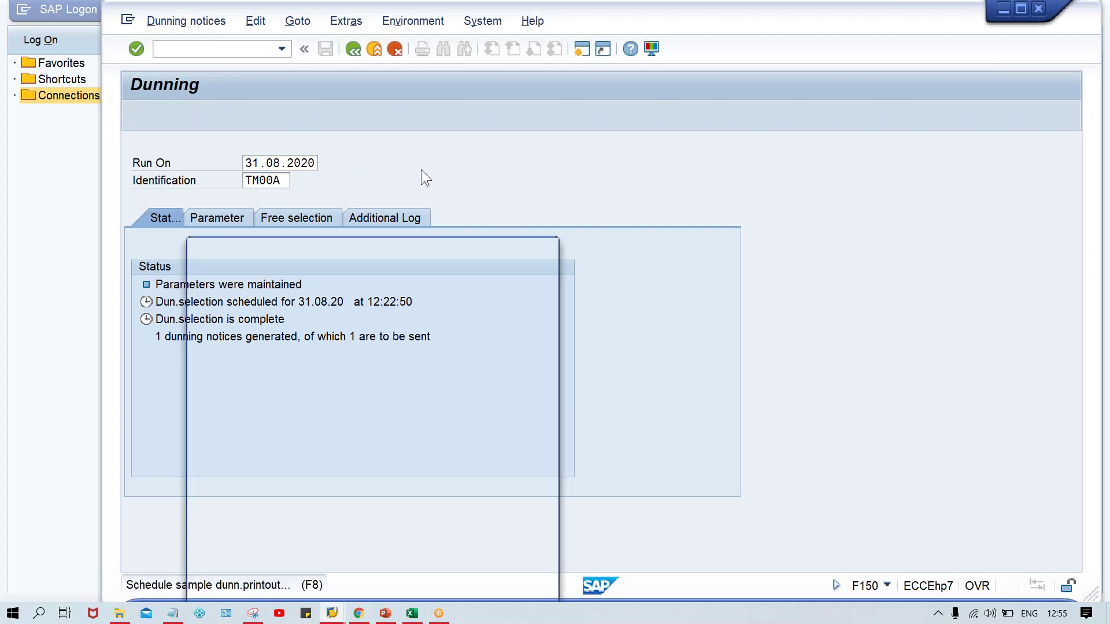
{"action": "left_click", "coordinate": [419, 328]}
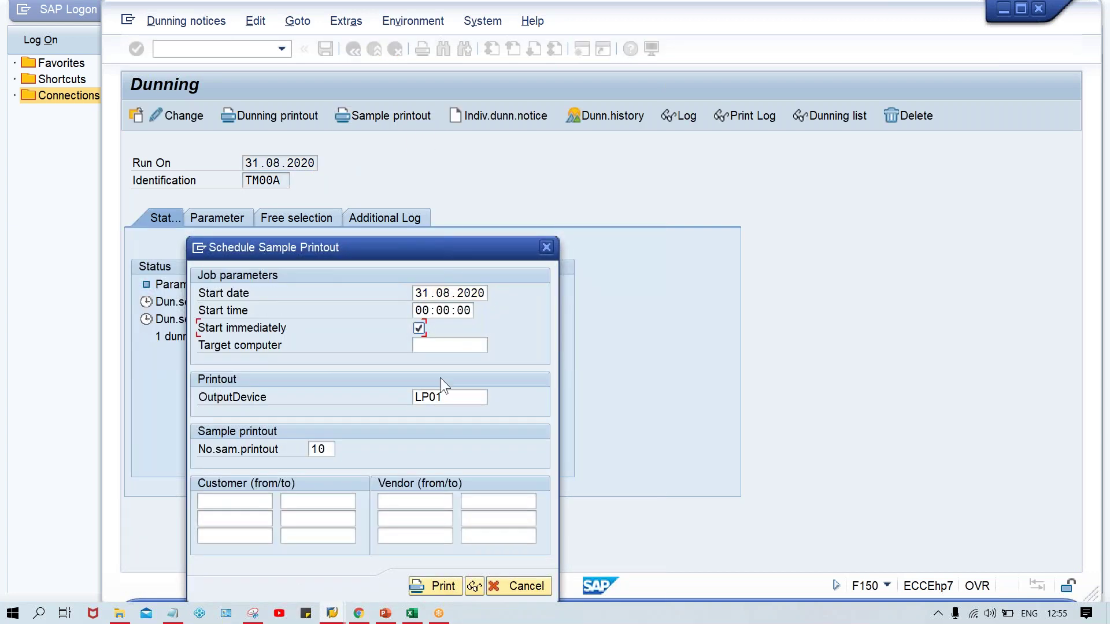
{"action": "left_click", "coordinate": [474, 585]}
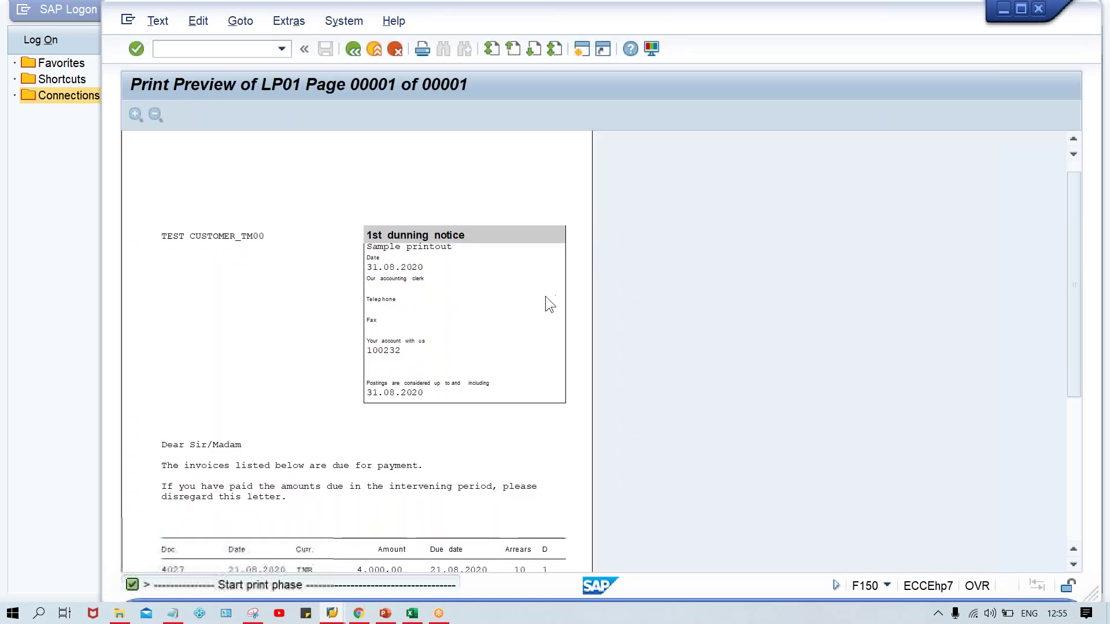
{"action": "scroll", "coordinate": [545, 293], "scroll_direction": "down", "scroll_amount": 2}
{"action": "scroll", "coordinate": [542, 301], "scroll_direction": "down", "scroll_amount": 1}
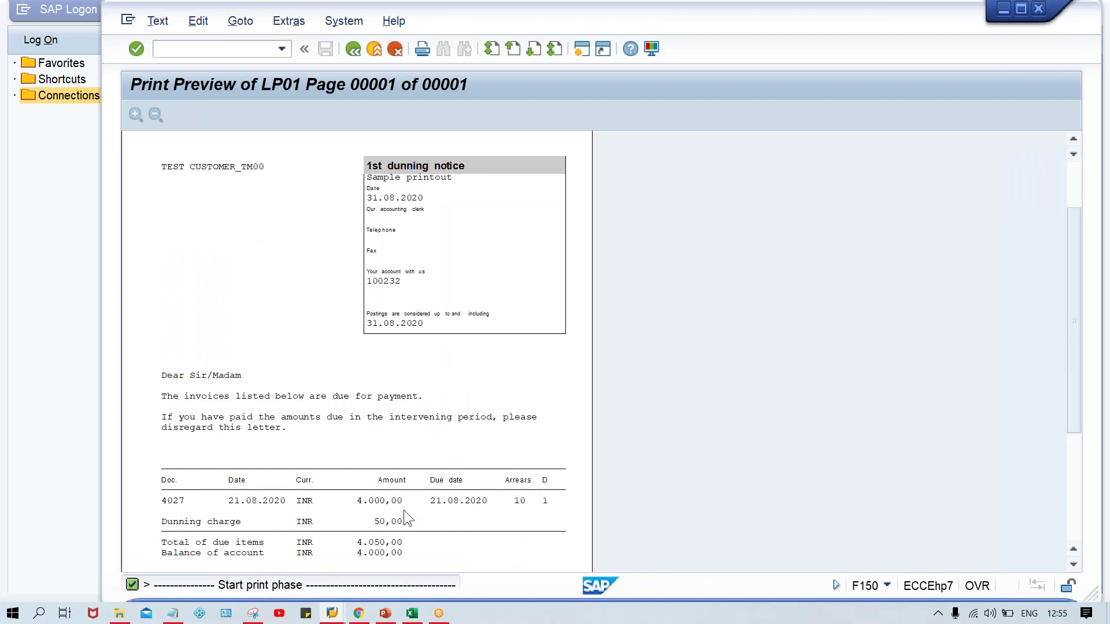
Switch to Excel, compare the run dates with the grace dates, and enter dunning level 1 for invoice 2 in J5
{"action": "left_click", "coordinate": [412, 613]}
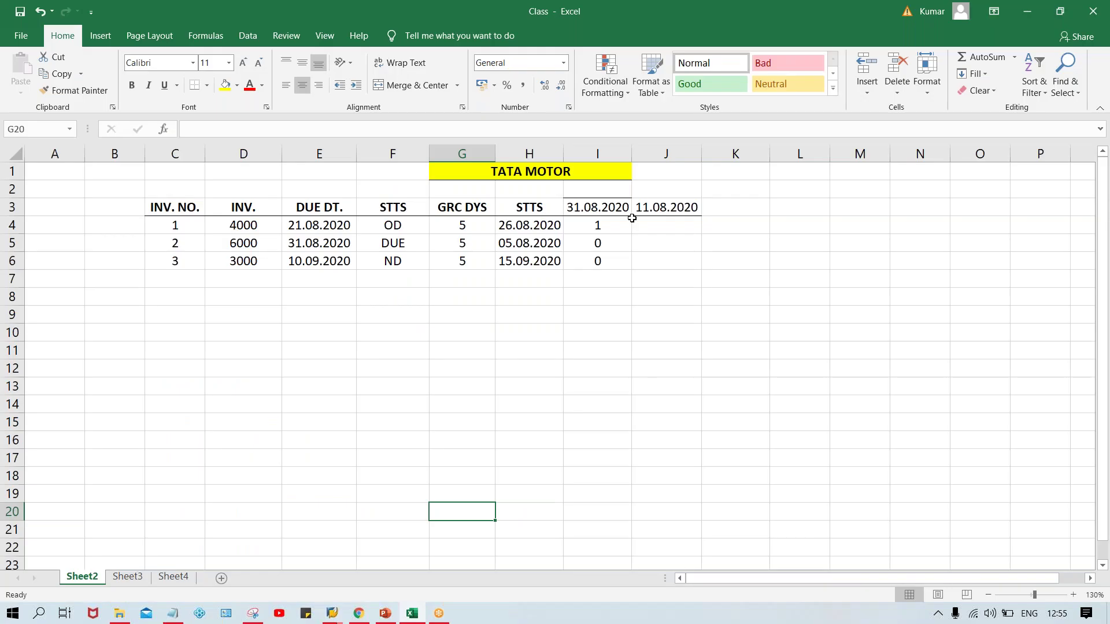
{"action": "left_click", "coordinate": [534, 223]}
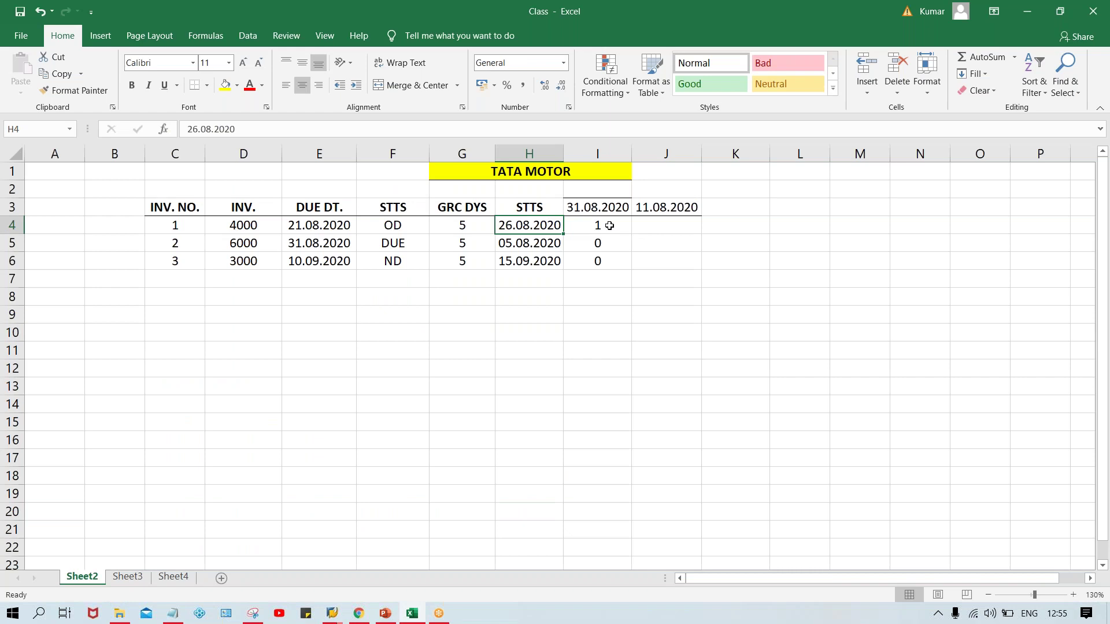
{"action": "left_click", "coordinate": [665, 211]}
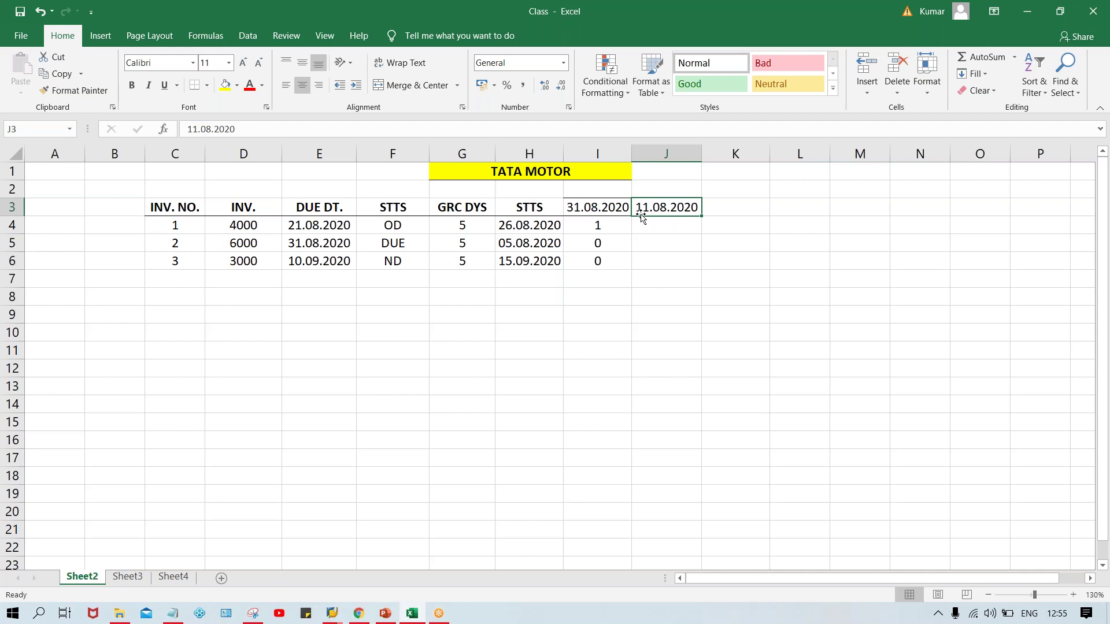
{"action": "left_click", "coordinate": [595, 210]}
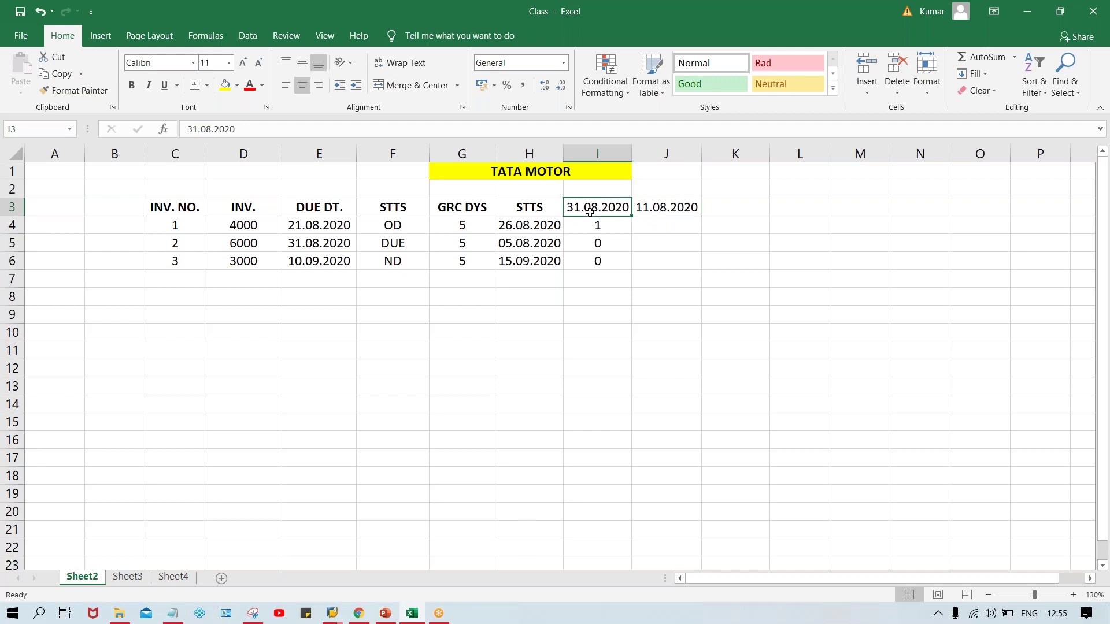
{"action": "left_click", "coordinate": [674, 207]}
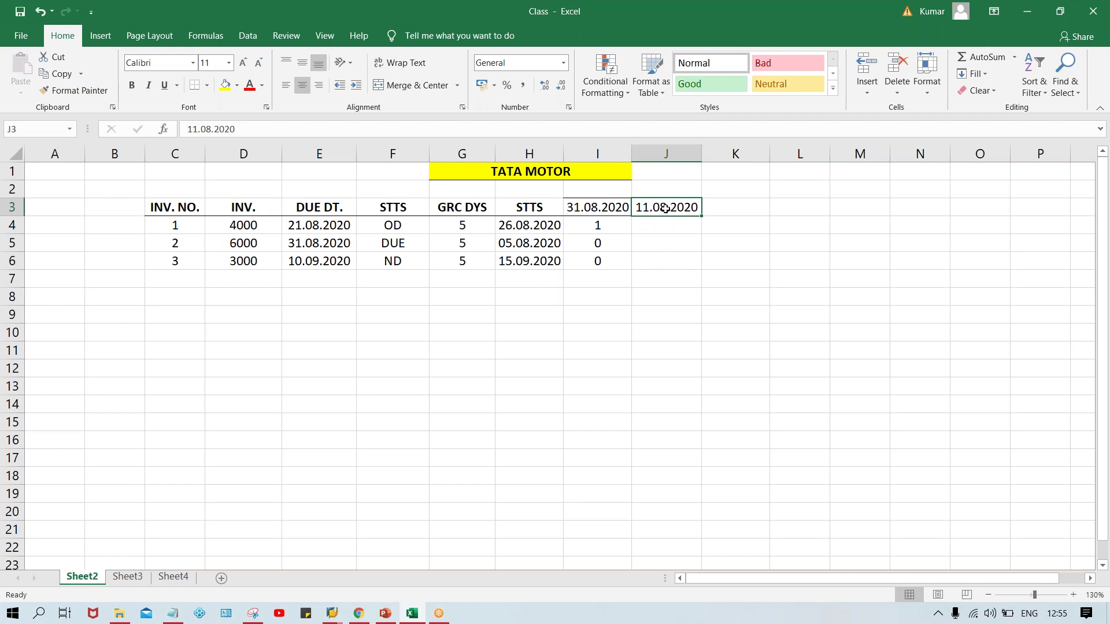
{"action": "left_click", "coordinate": [523, 244]}
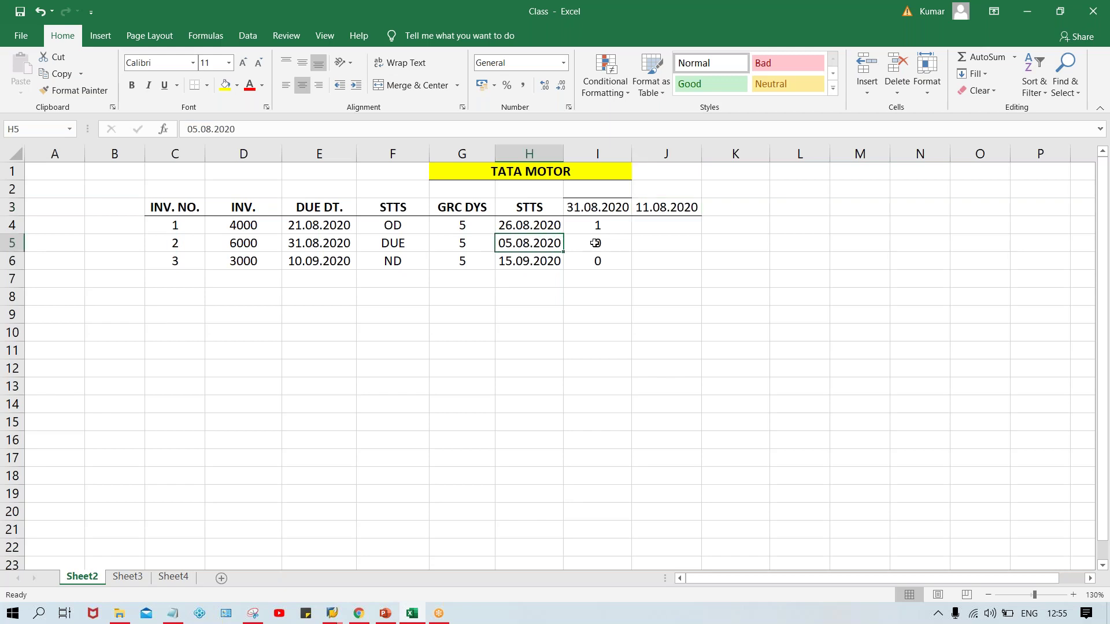
{"action": "left_click", "coordinate": [667, 245]}
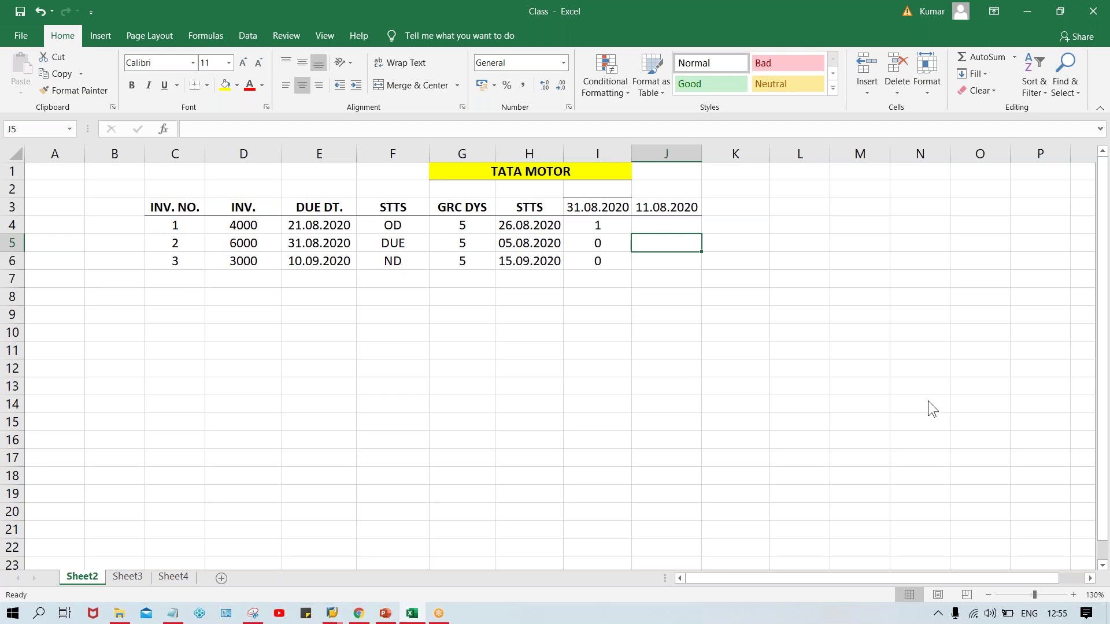
{"action": "type", "text": "1"}
{"action": "key", "text": "Return"}
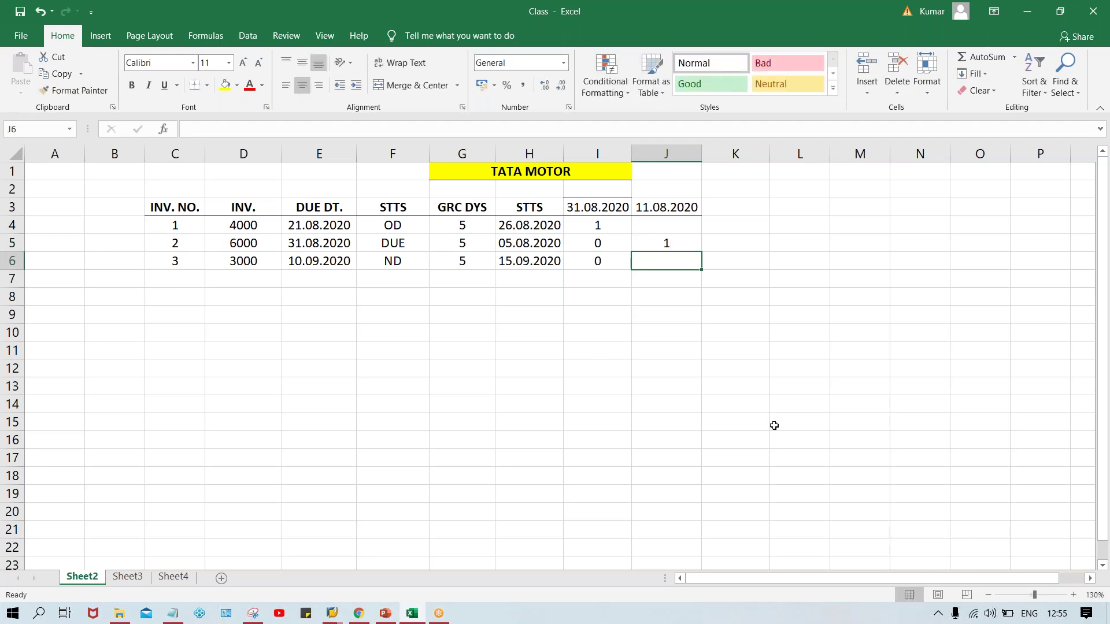
Enter dunning level 0 for invoice 3 in J6 and level 2 for invoice 1 in J4
{"action": "left_click", "coordinate": [529, 261]}
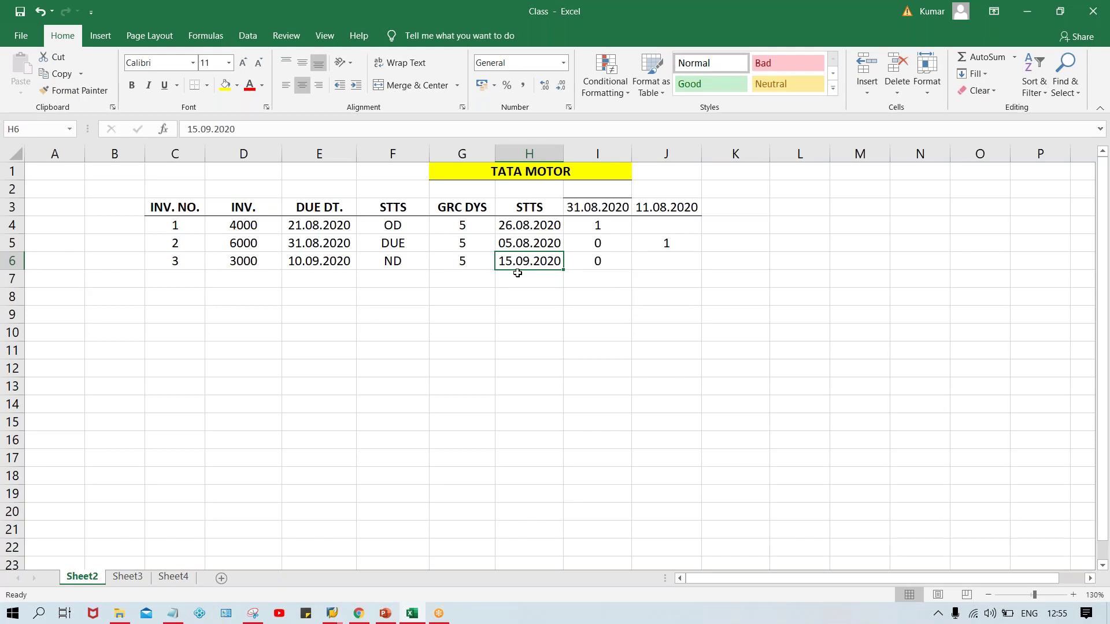
{"action": "left_click", "coordinate": [655, 258]}
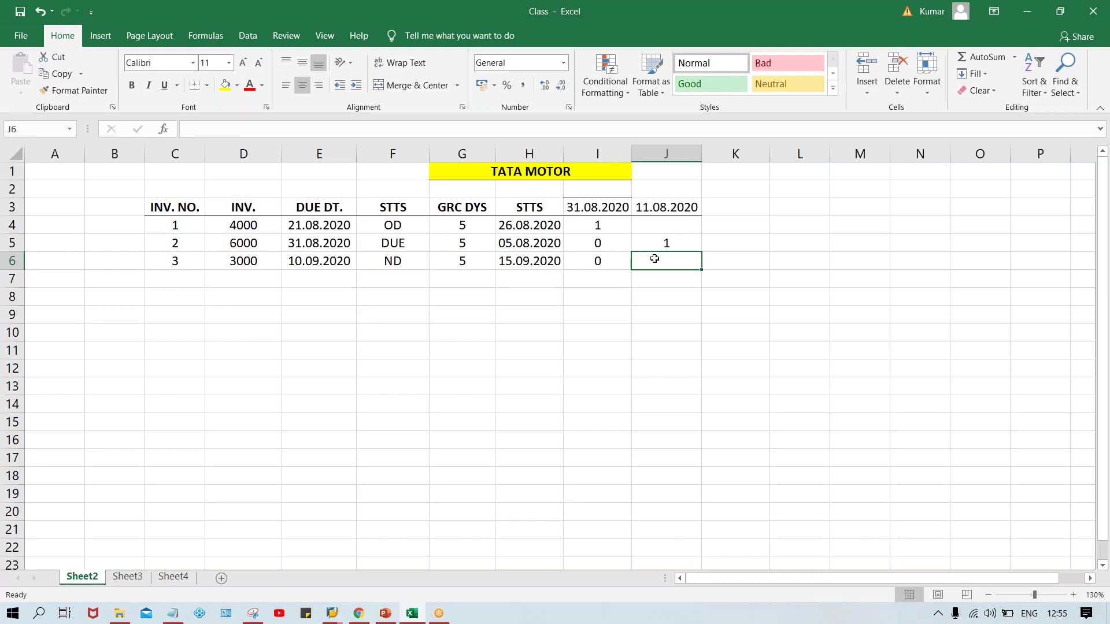
{"action": "type", "text": "0"}
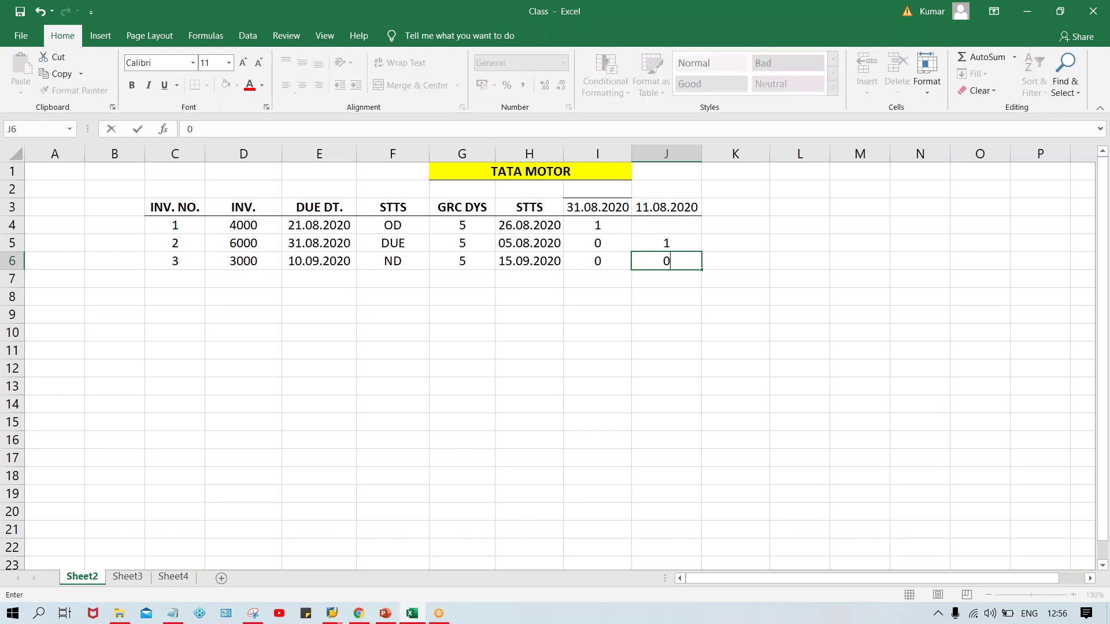
{"action": "left_click", "coordinate": [661, 242]}
{"action": "left_click", "coordinate": [589, 224]}
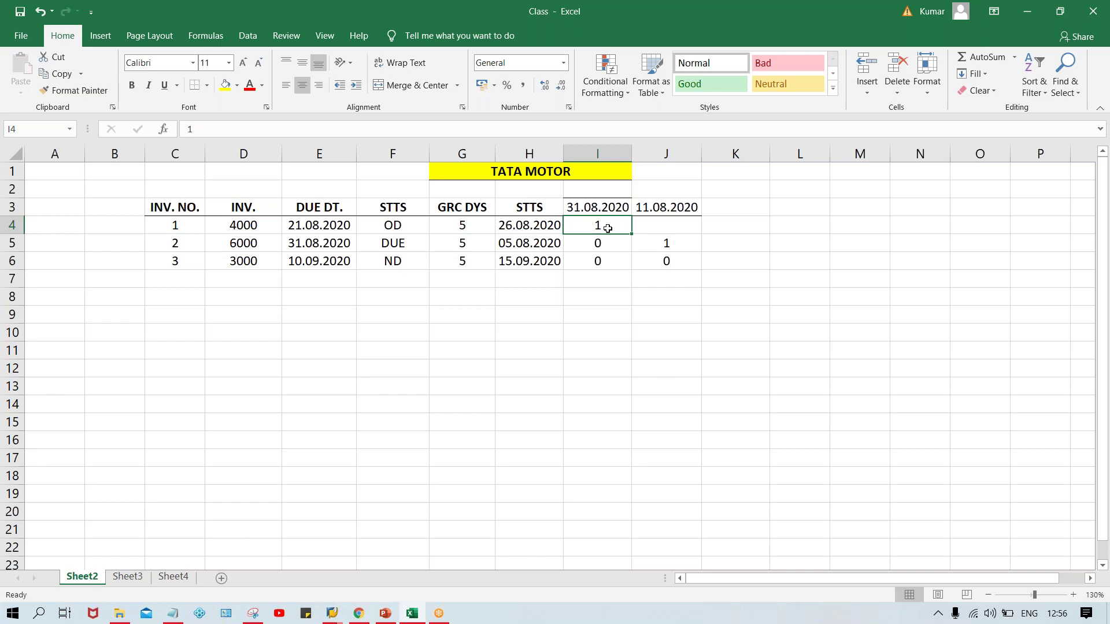
{"action": "left_click", "coordinate": [649, 225]}
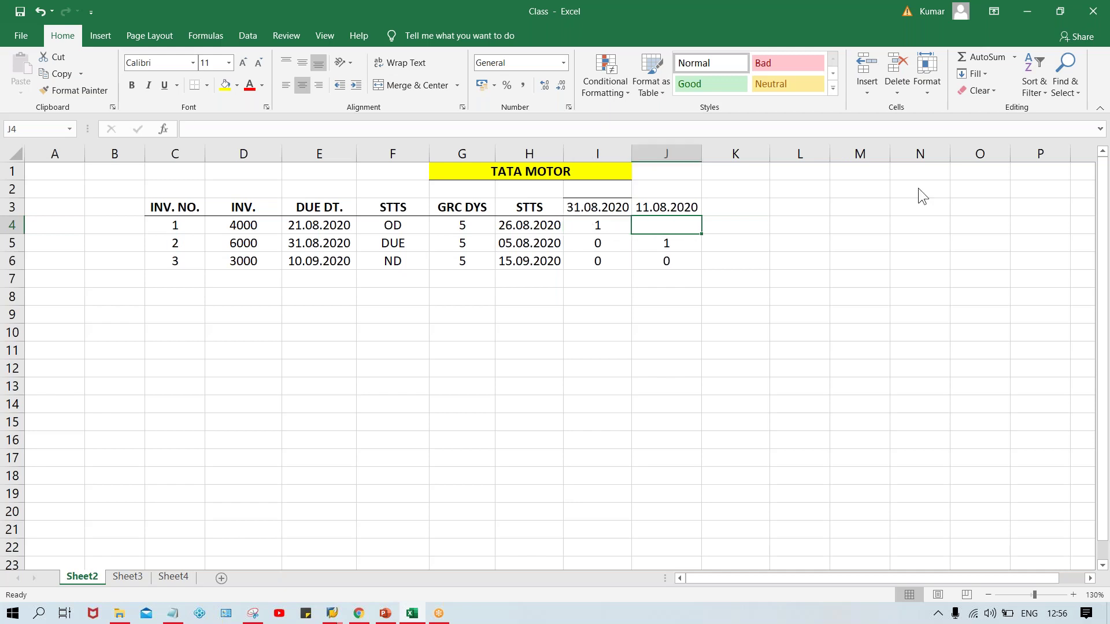
{"action": "type", "text": "2"}
{"action": "key", "text": "Return"}
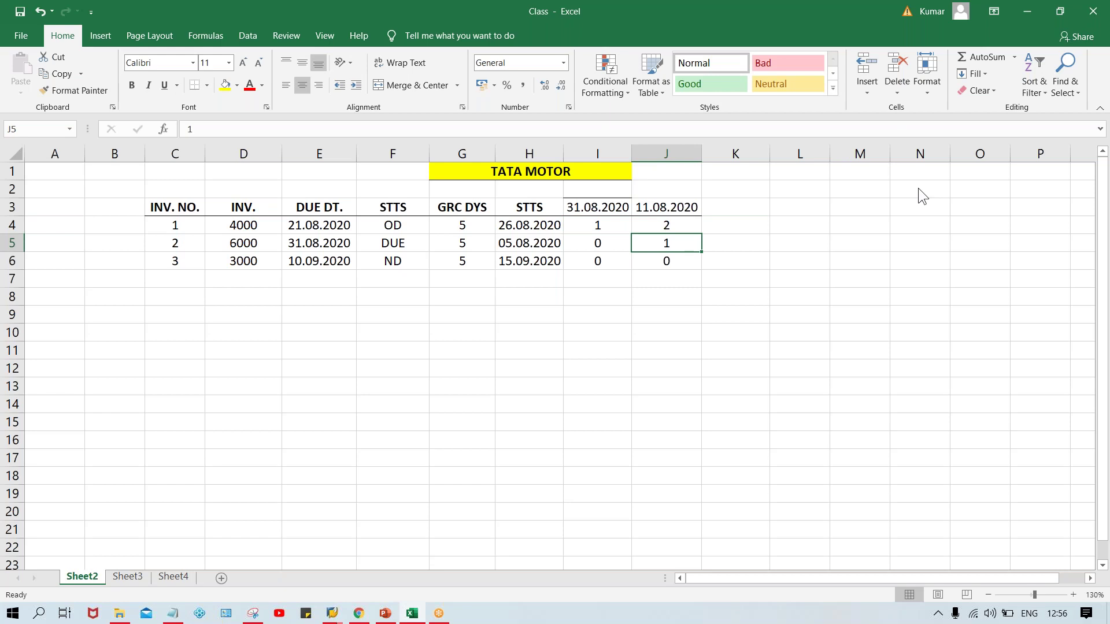
Review the dunning level of each of the three invoices under the 11.08.2020 run date, including invoice 3's grace date
{"action": "left_click", "coordinate": [649, 211]}
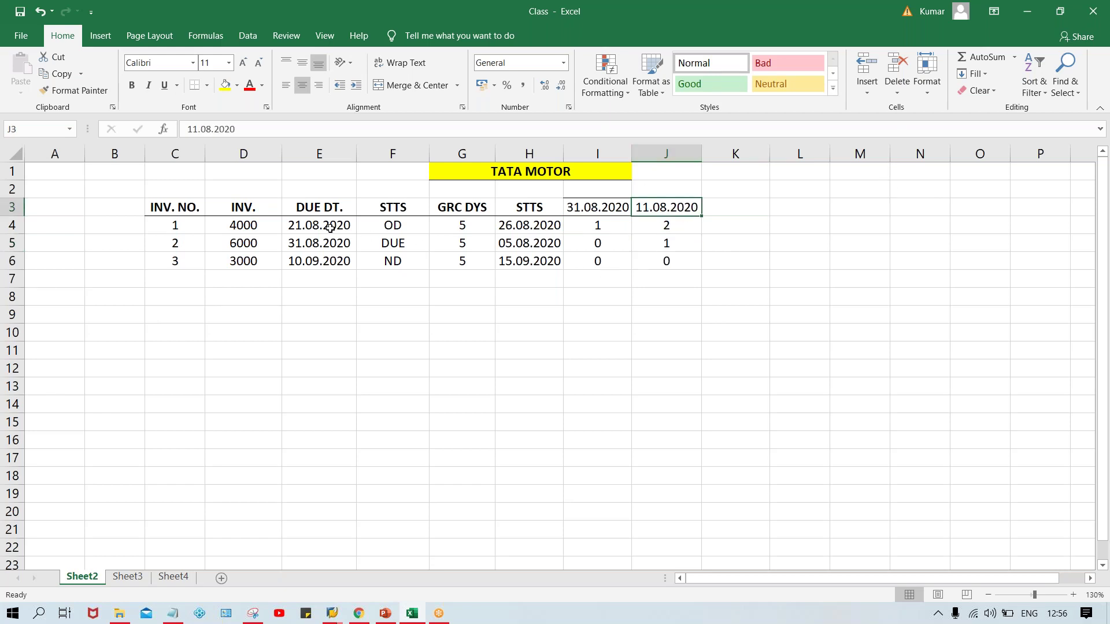
{"action": "left_click", "coordinate": [241, 226]}
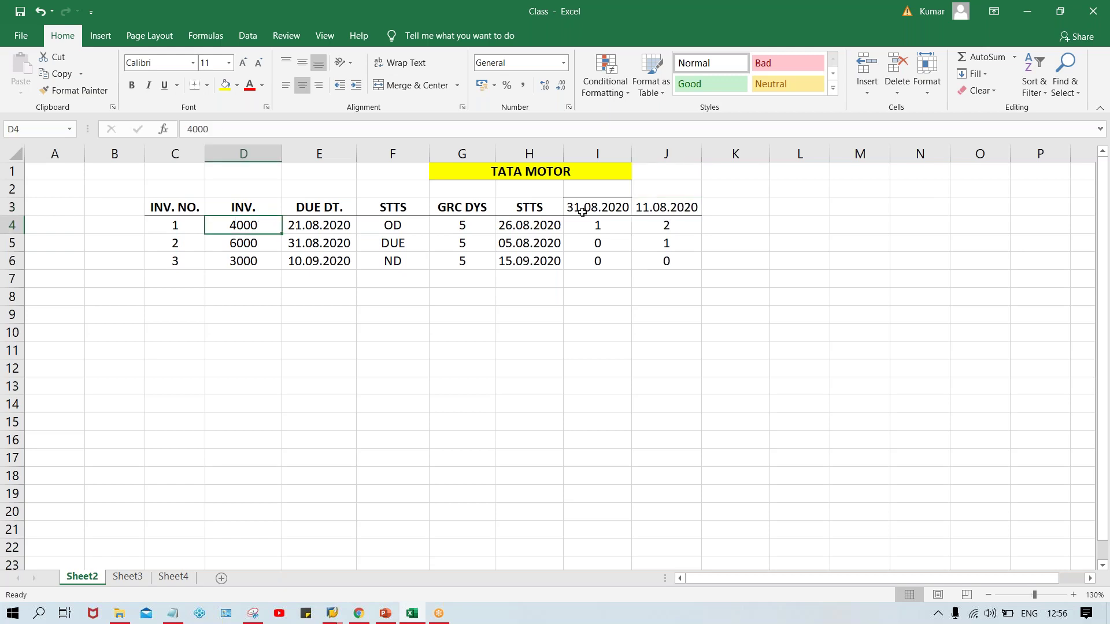
{"action": "left_click", "coordinate": [168, 220]}
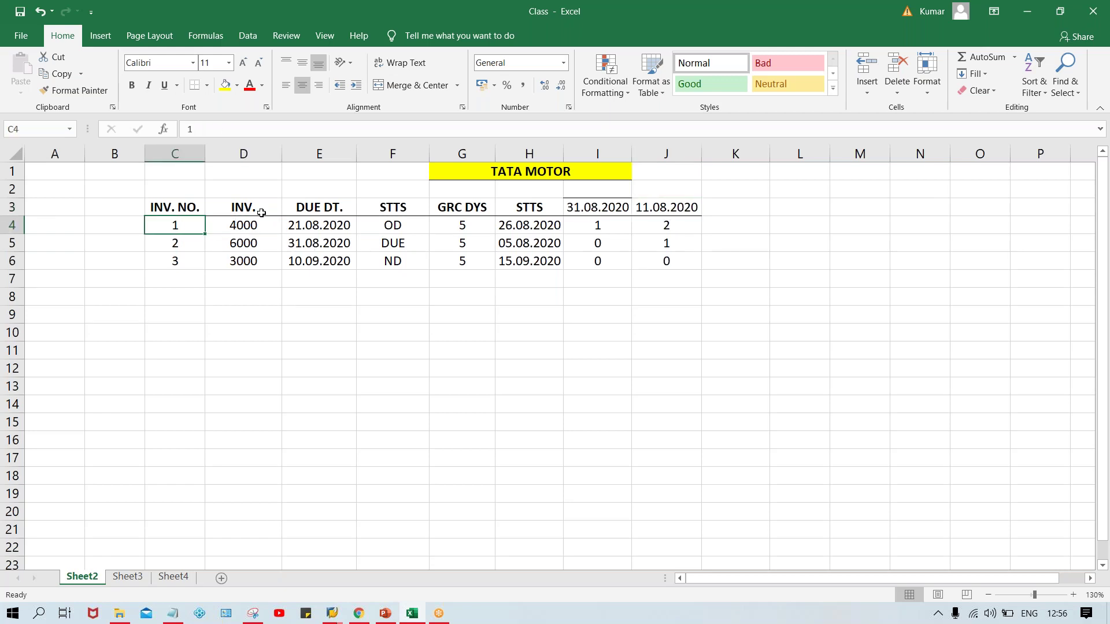
{"action": "left_click", "coordinate": [651, 220]}
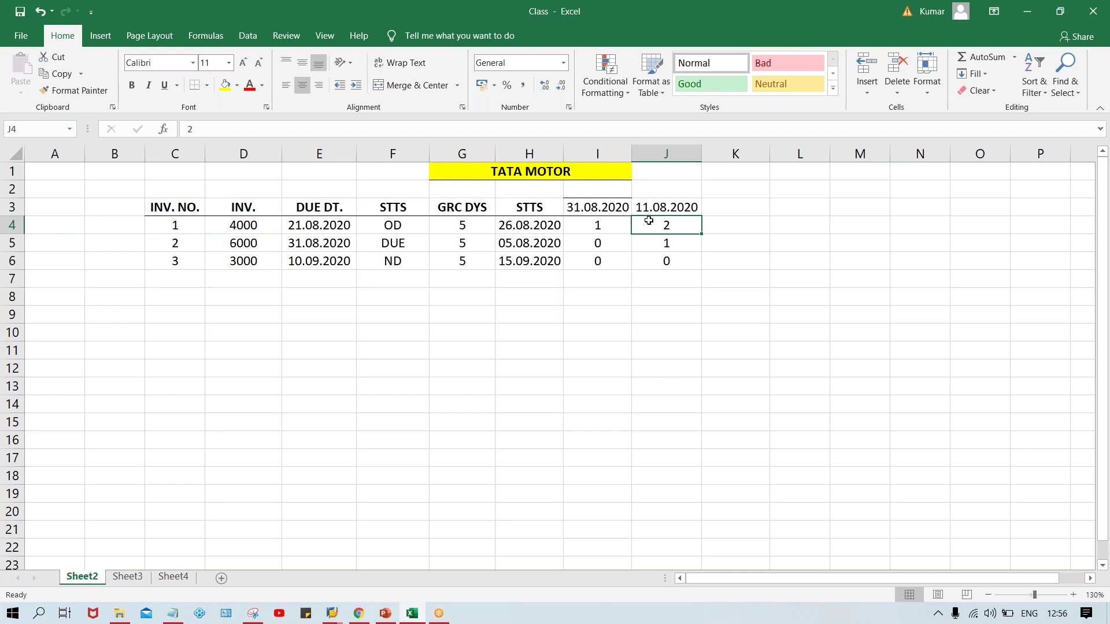
{"action": "left_click", "coordinate": [178, 243]}
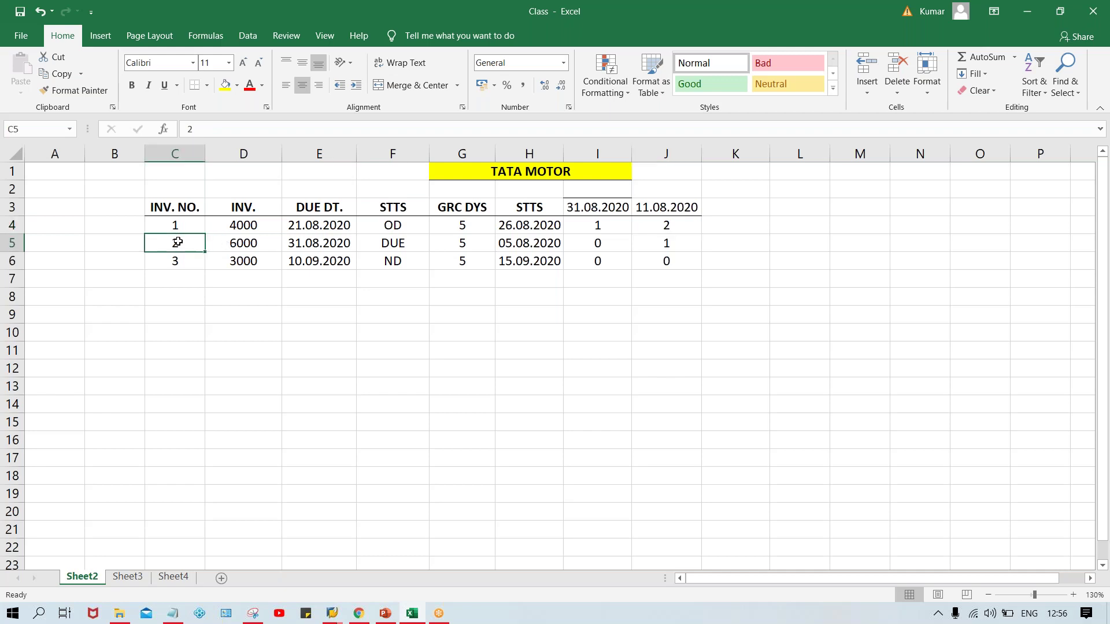
{"action": "left_click", "coordinate": [686, 239]}
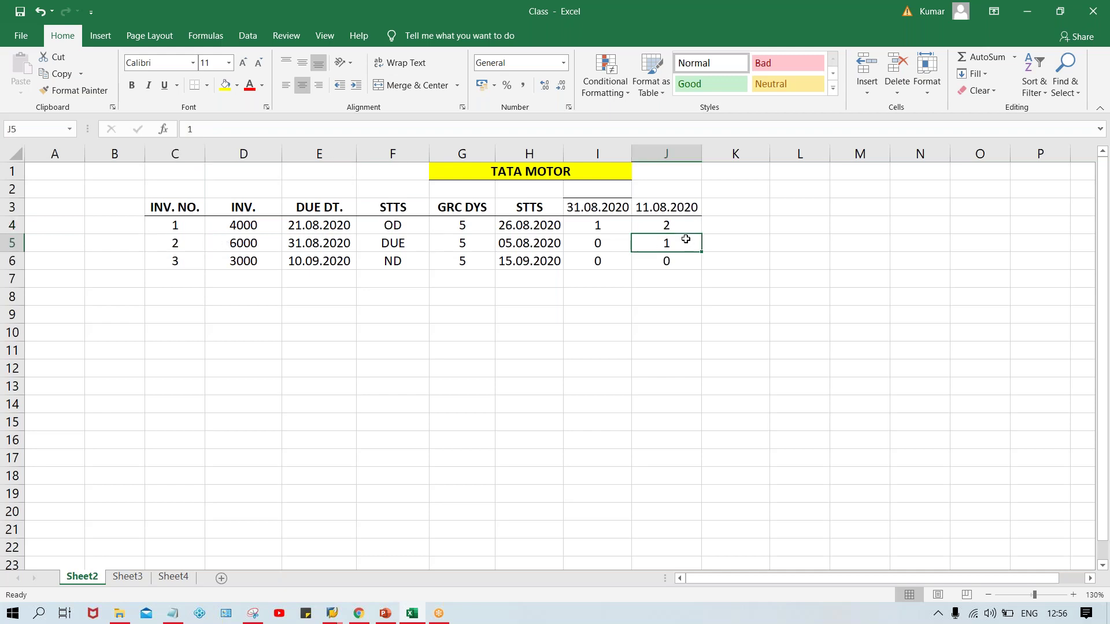
{"action": "left_click", "coordinate": [189, 258]}
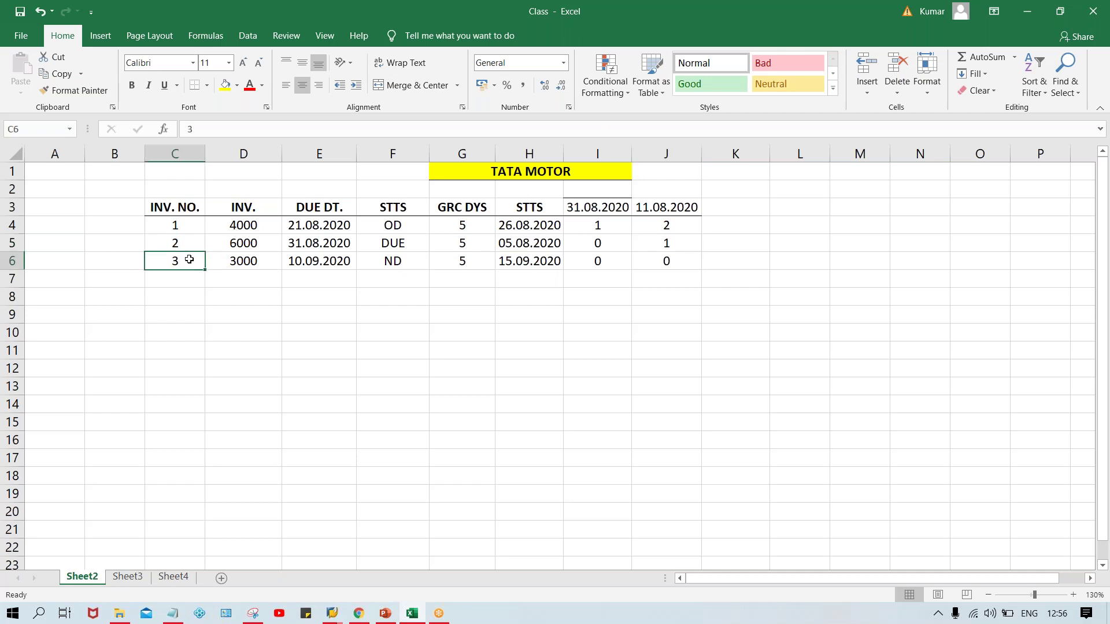
{"action": "left_click", "coordinate": [656, 259]}
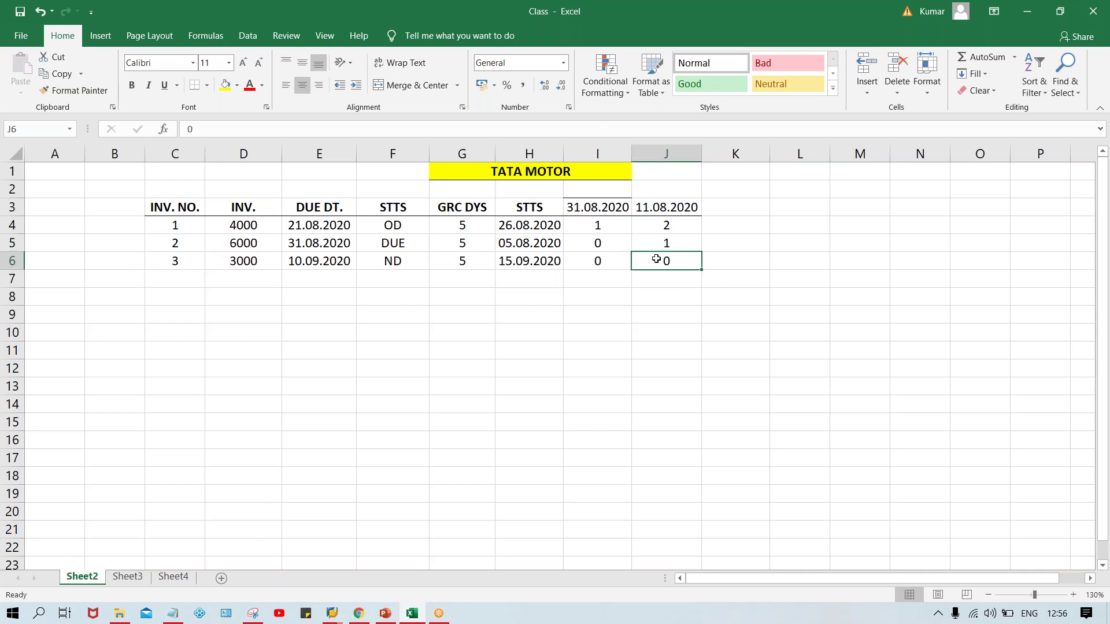
{"action": "left_click", "coordinate": [515, 265]}
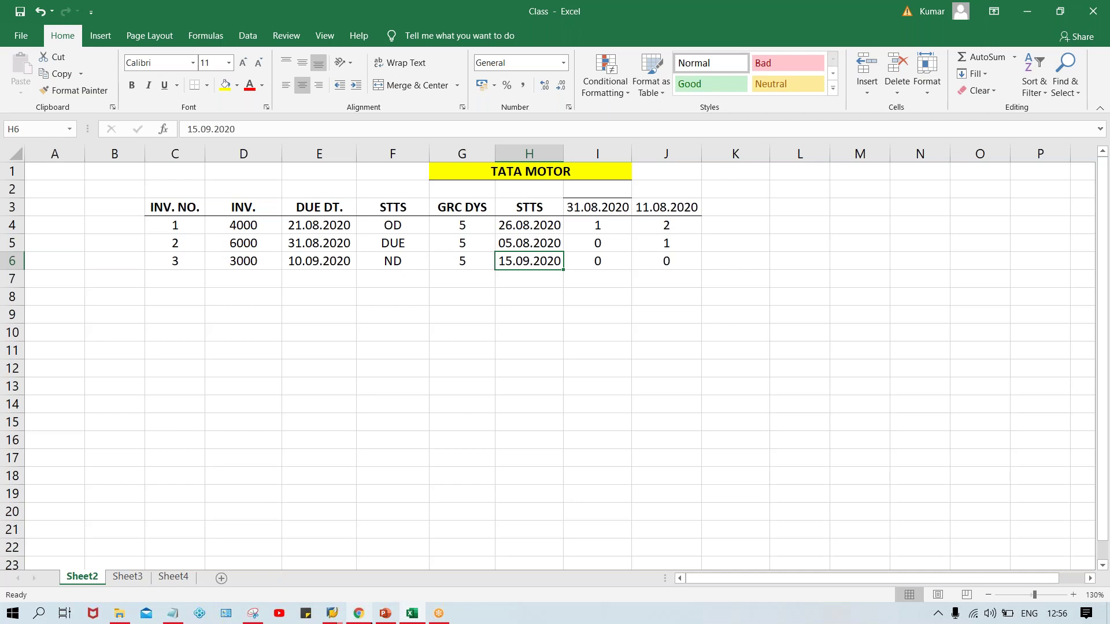
Return from the SAP print preview to the dunning run and print its dunning notices to LP01 with immediate start, refreshing the status
{"action": "mouse_move", "coordinate": [328, 614]}
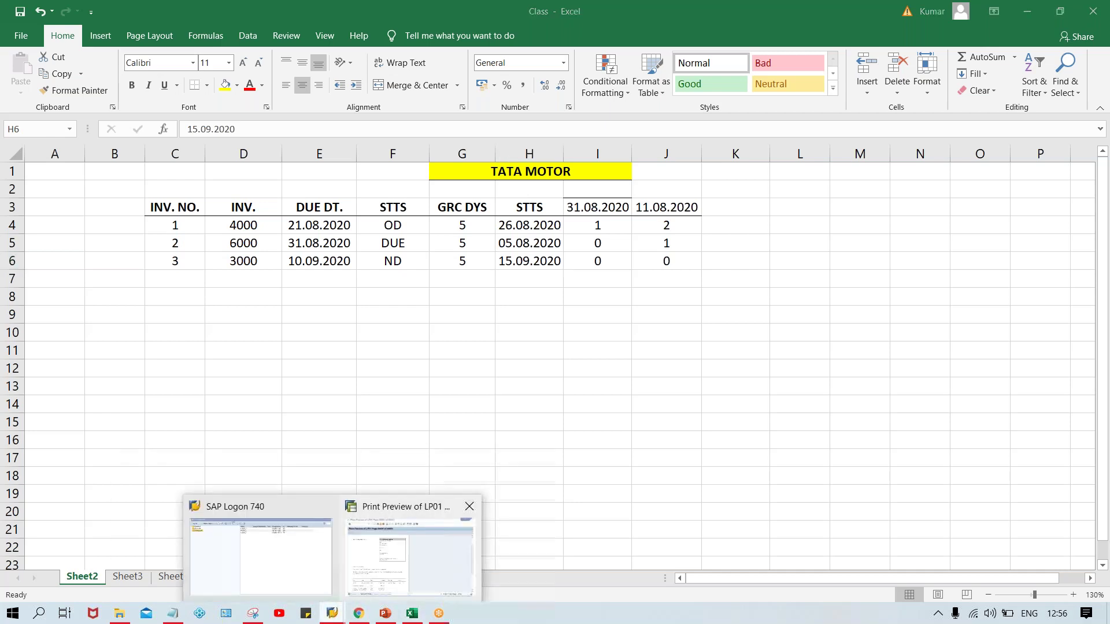
{"action": "left_click", "coordinate": [405, 552]}
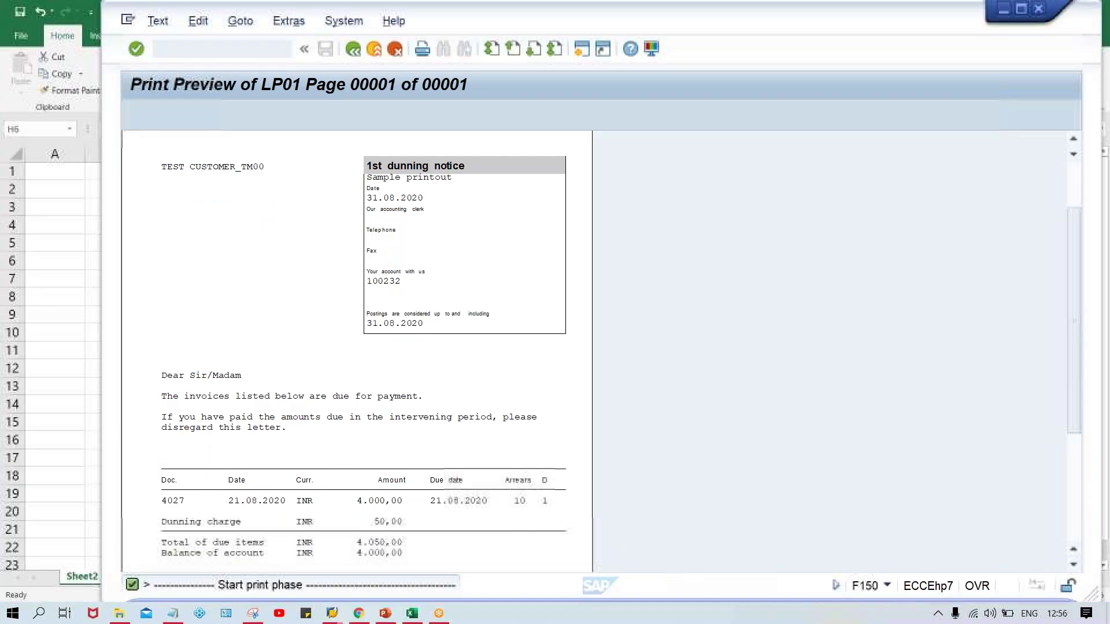
{"action": "left_click", "coordinate": [347, 51]}
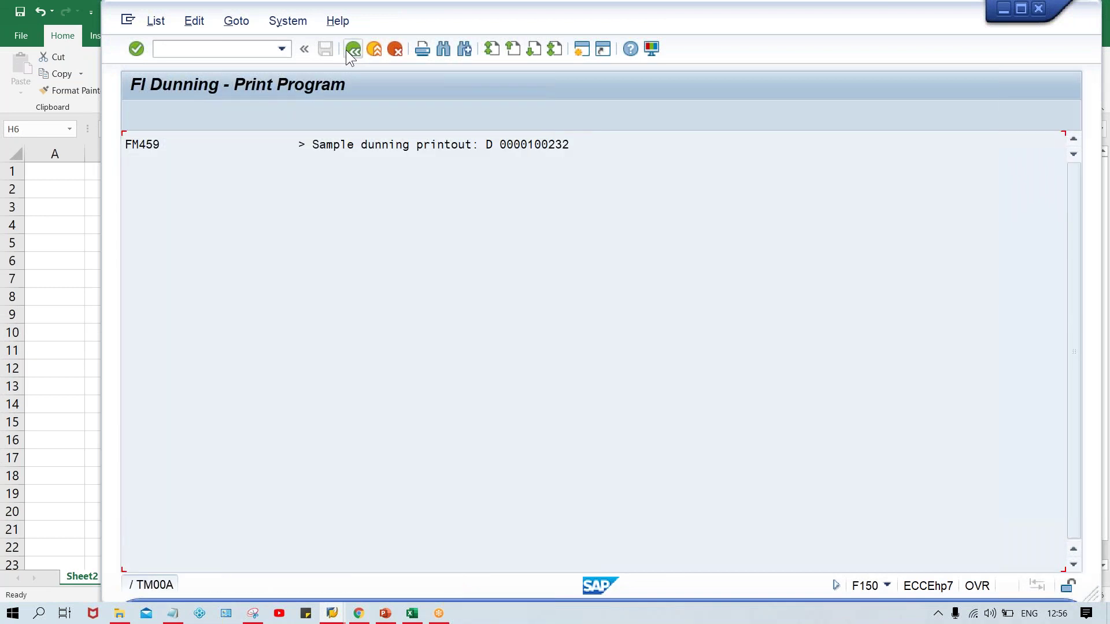
{"action": "left_click", "coordinate": [345, 49]}
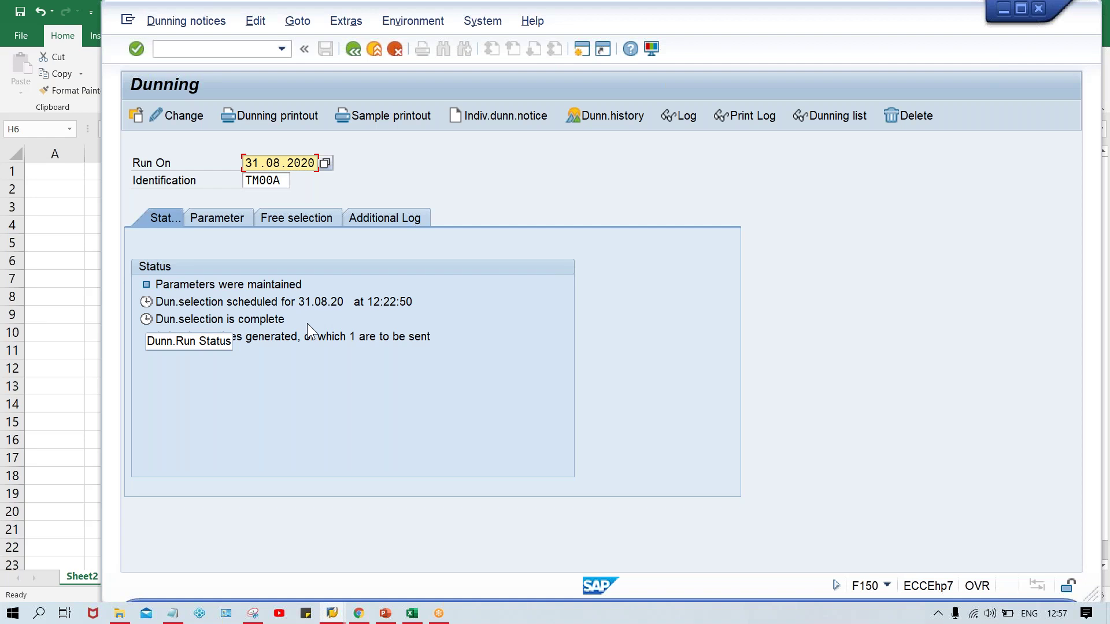
{"action": "left_click", "coordinate": [282, 116]}
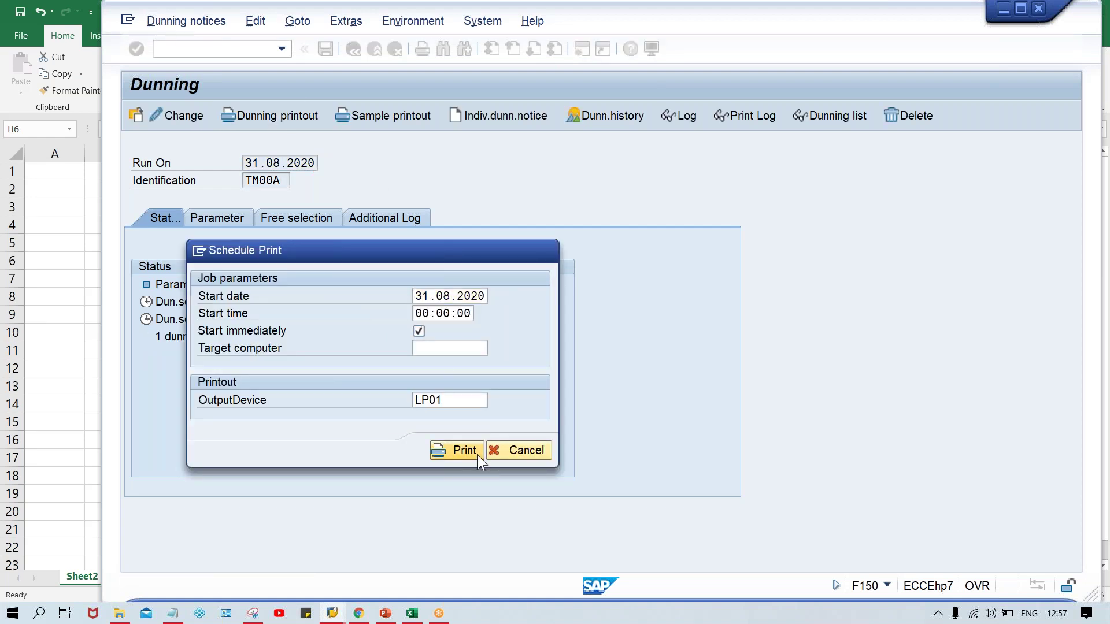
{"action": "left_click", "coordinate": [464, 451]}
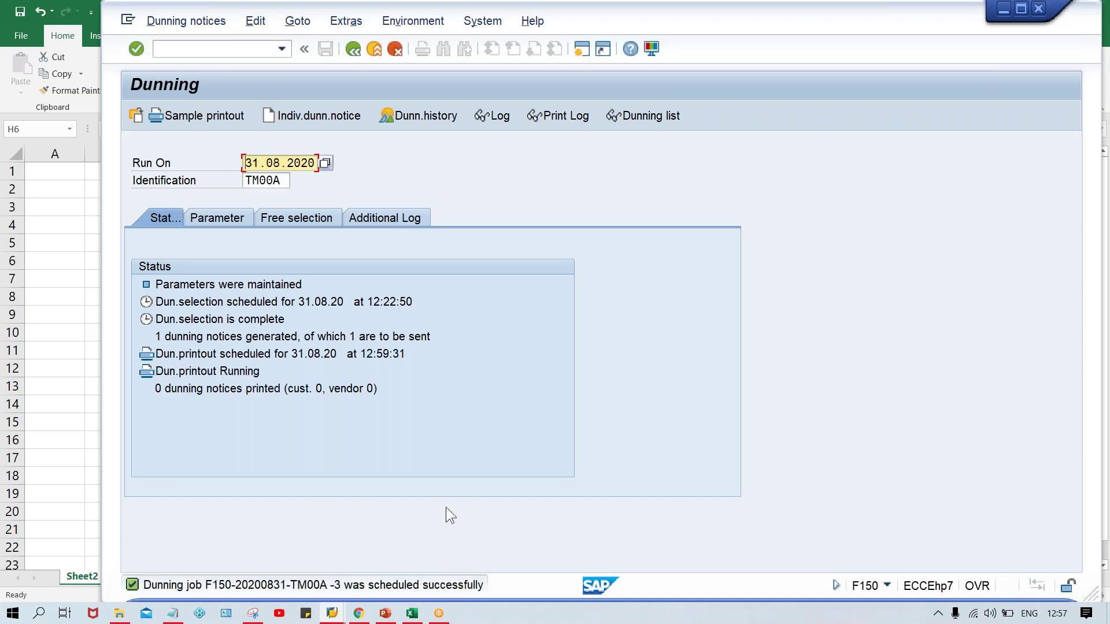
{"action": "key", "text": "Return"}
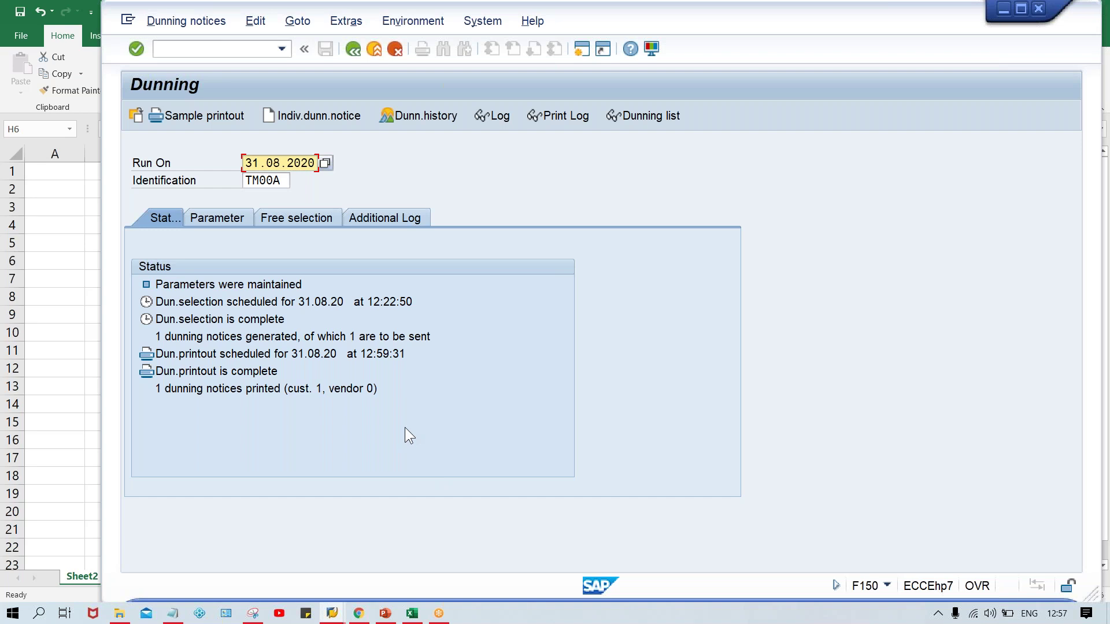
Open the spool request list in transaction SP02, view the printed dunning notice, and leave the list
{"action": "left_click", "coordinate": [226, 49]}
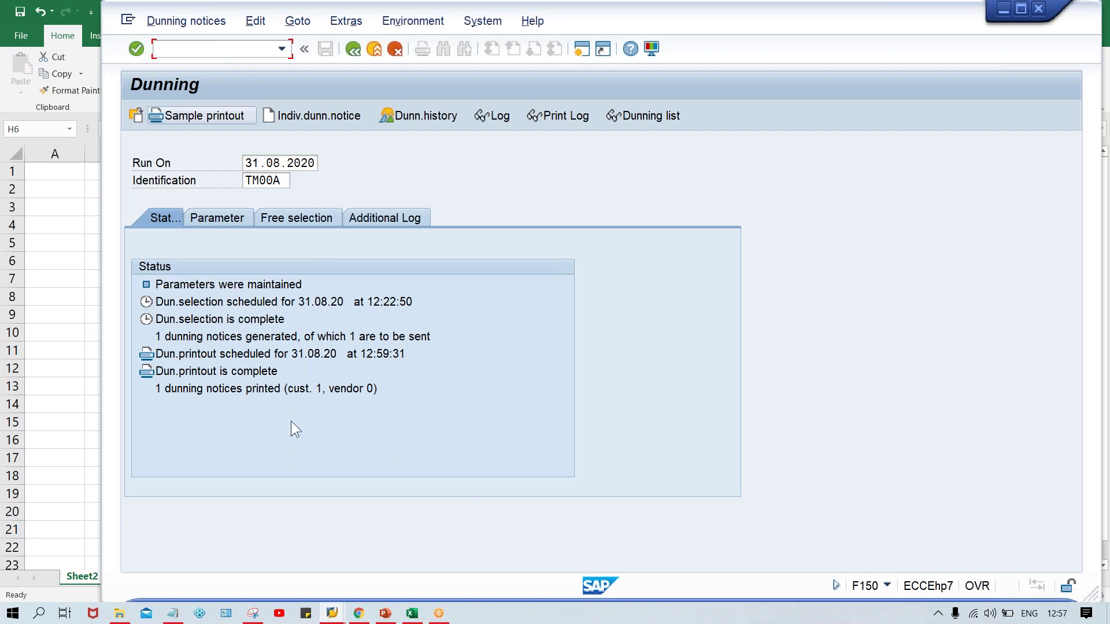
{"action": "type", "text": "/NSP"}
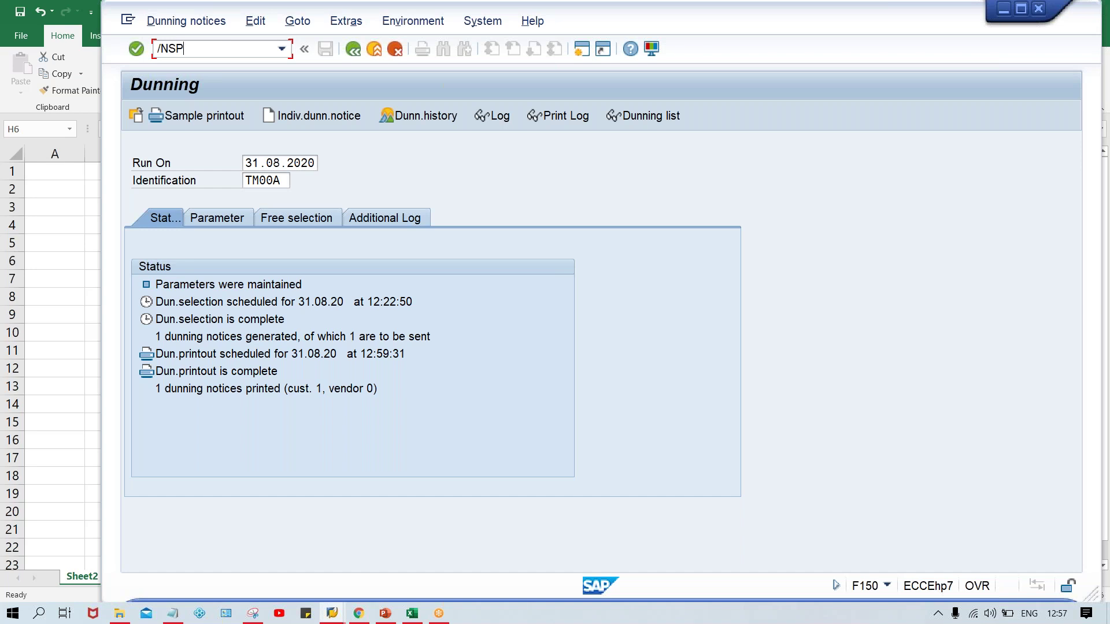
{"action": "type", "text": "02"}
{"action": "key", "text": "Return"}
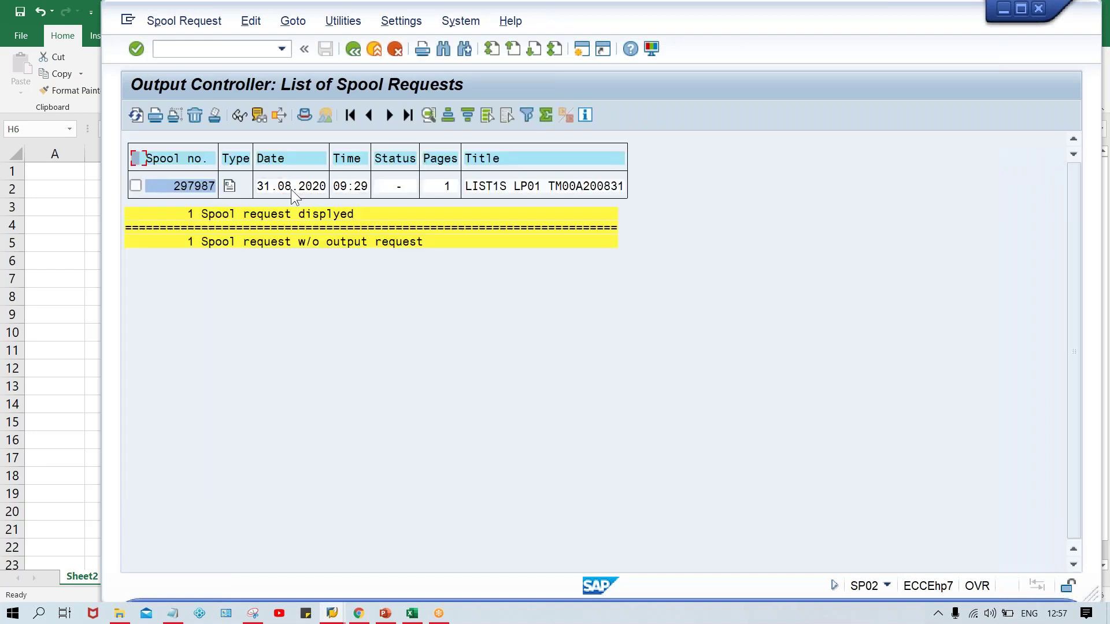
{"action": "left_click", "coordinate": [230, 186]}
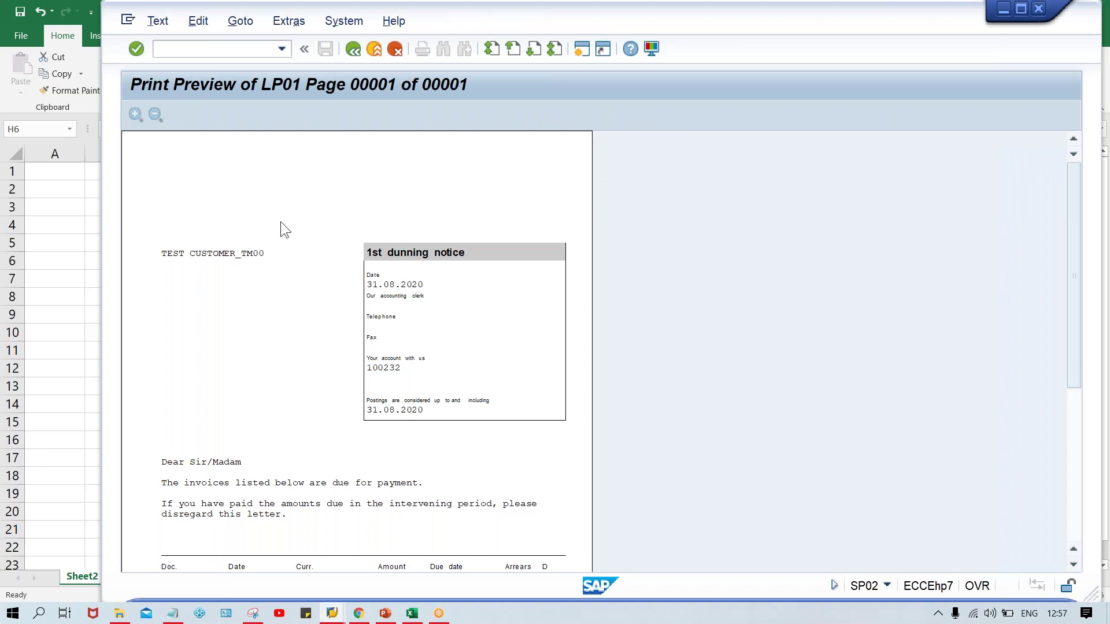
{"action": "left_click", "coordinate": [352, 49]}
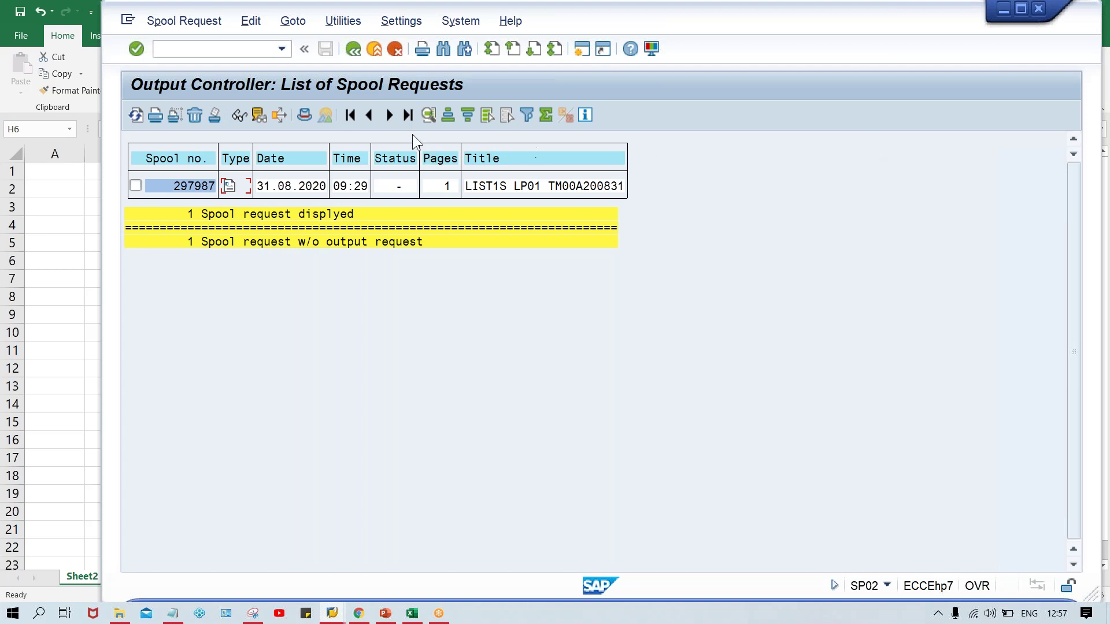
{"action": "left_click", "coordinate": [353, 49]}
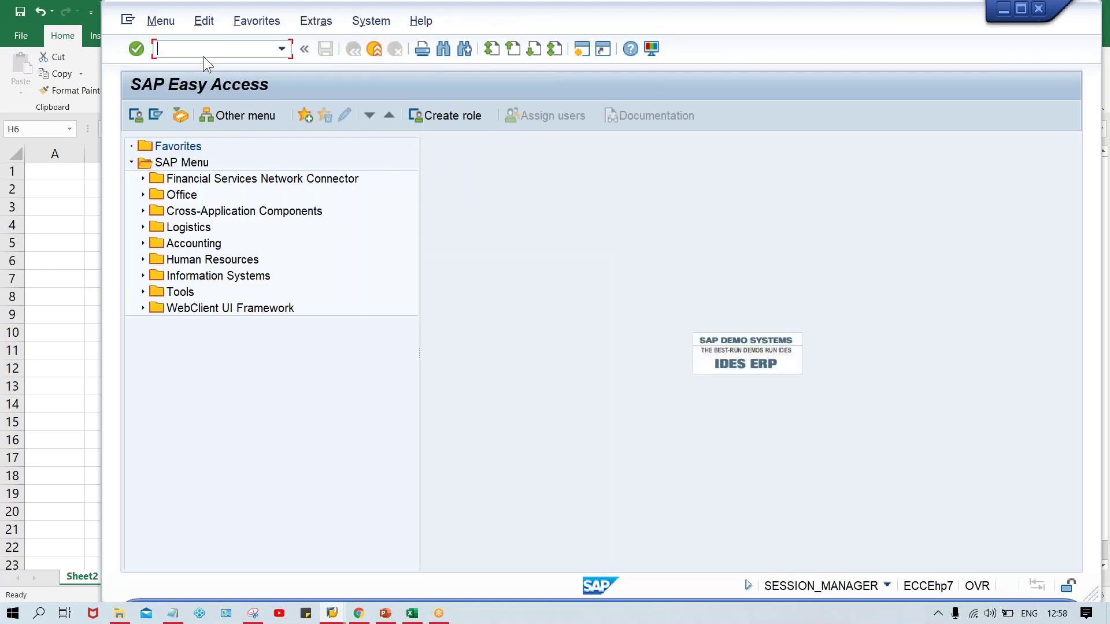
Reopen transaction F150 and set the run date to 11.08.2020, copied from cell J3 of the Excel sheet, keeping identification TM00A
{"action": "type", "text": "F150"}
{"action": "key", "text": "Return"}
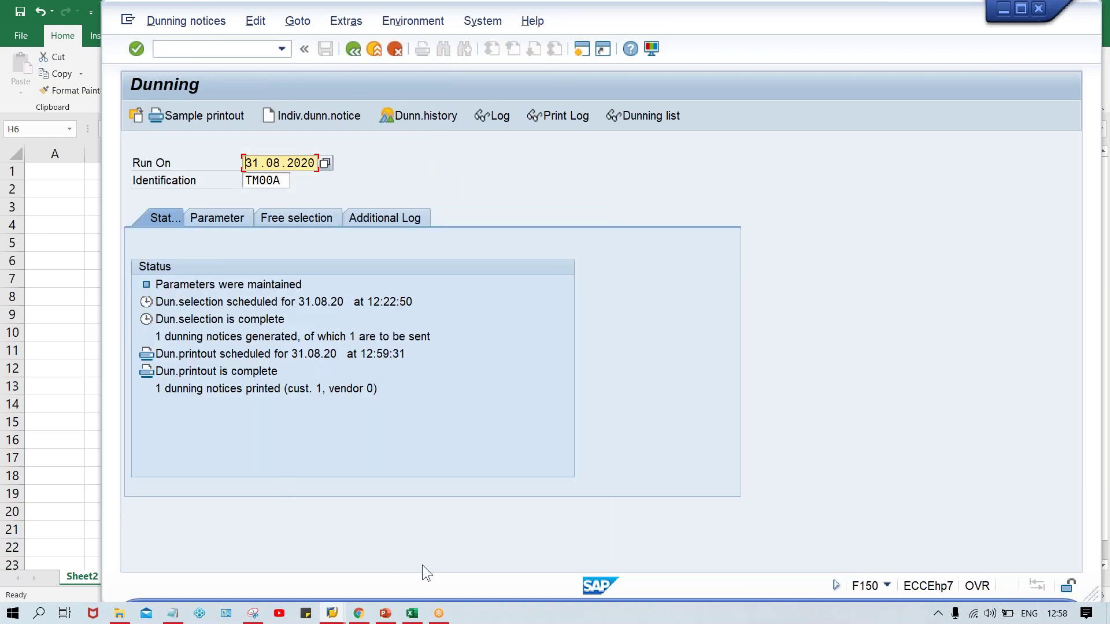
{"action": "left_click", "coordinate": [413, 613]}
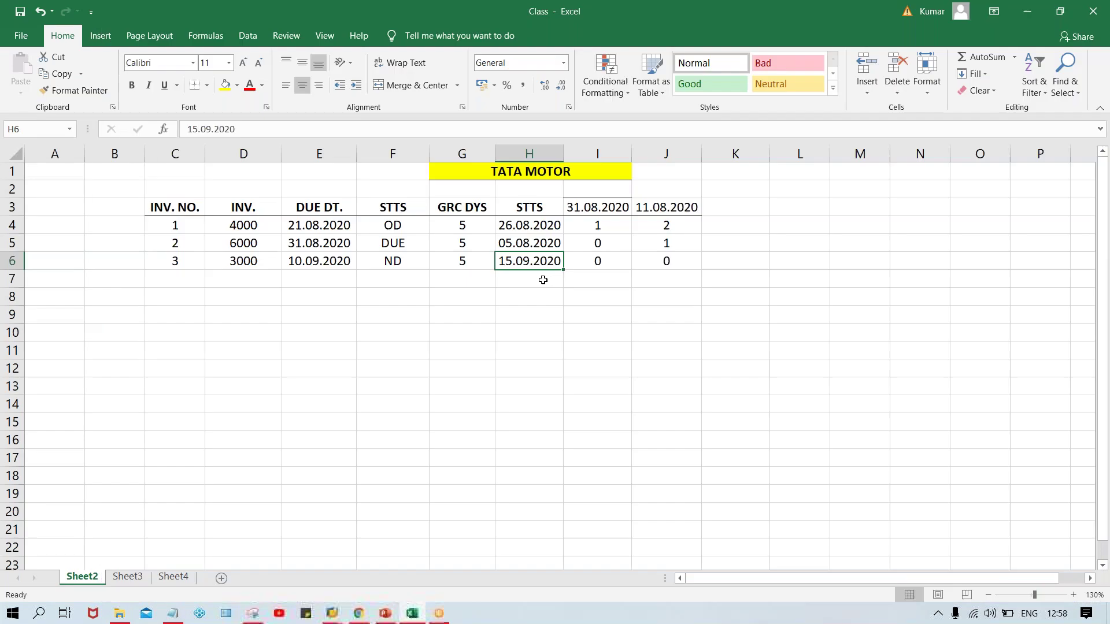
{"action": "left_click", "coordinate": [661, 209]}
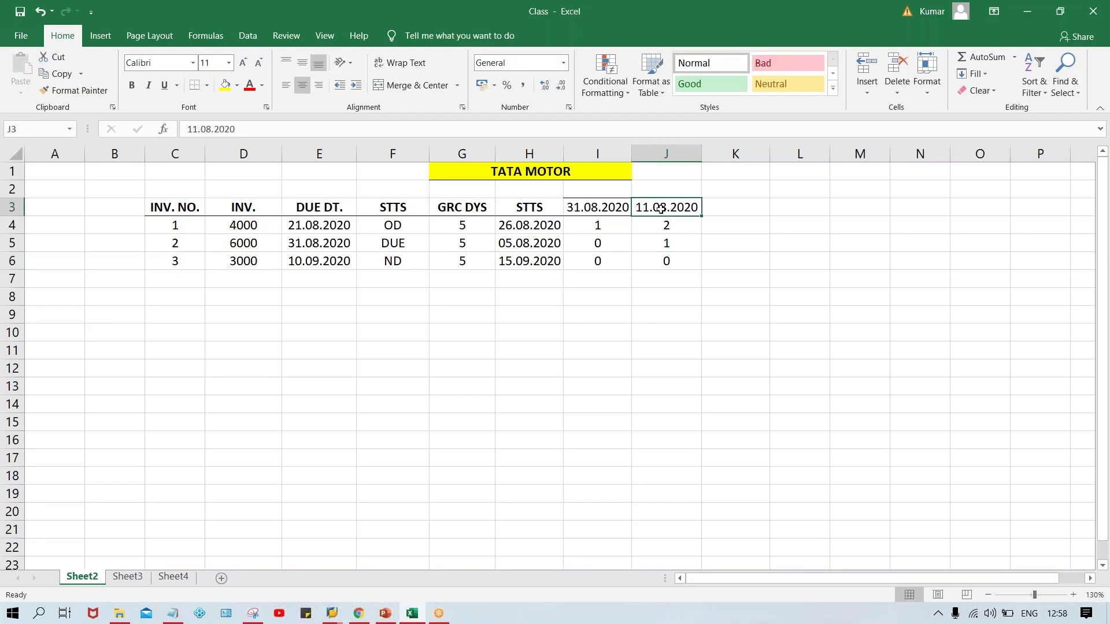
{"action": "key", "text": "ctrl+c"}
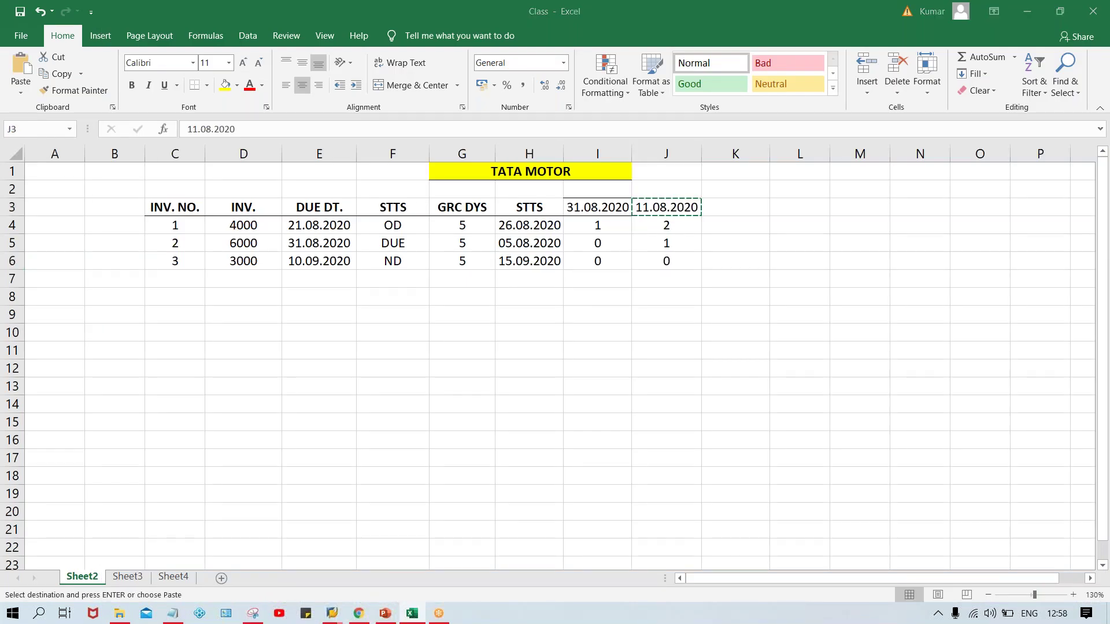
{"action": "key", "text": "alt+Tab"}
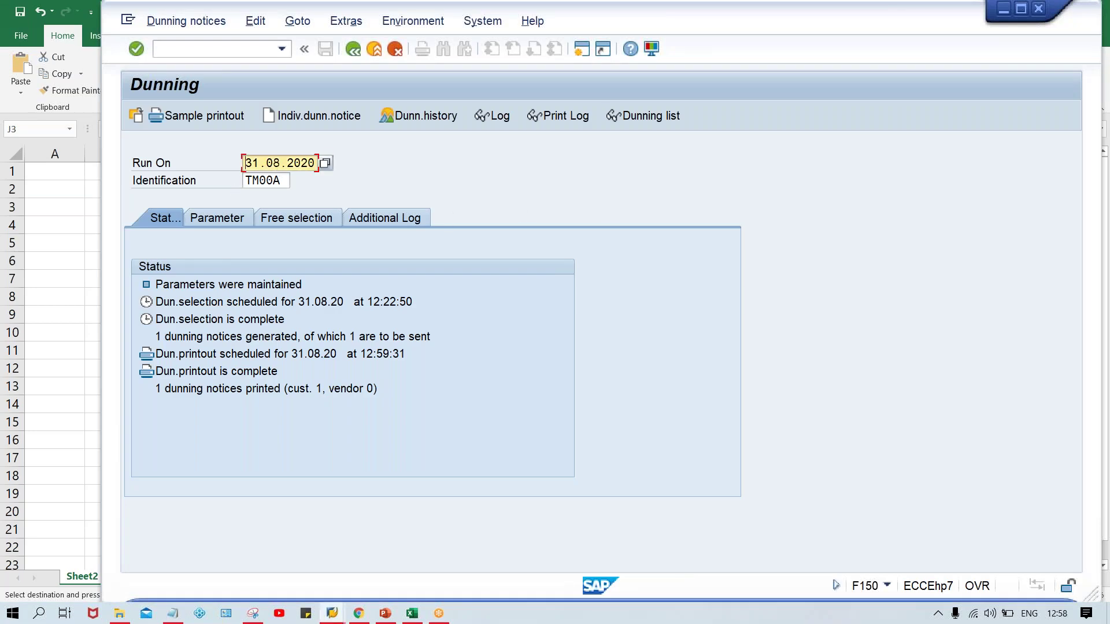
{"action": "key", "text": "ctrl+v"}
{"action": "key", "text": "Return"}
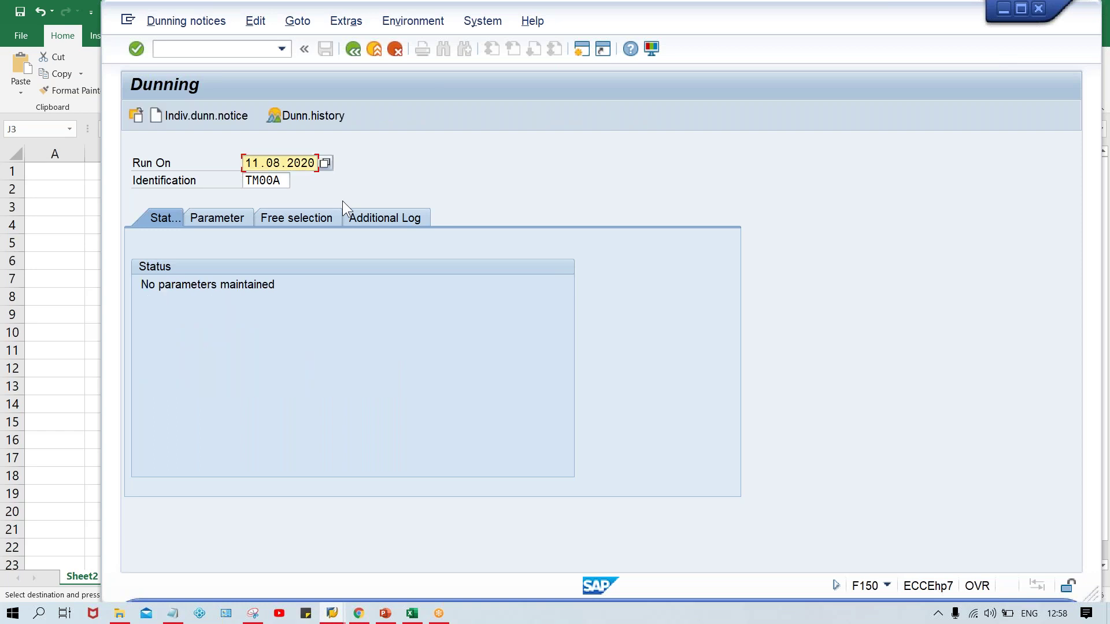
In the new run's parameters, set both the dunning date and the documents posted up to date to 11.08.2020
{"action": "left_click", "coordinate": [203, 218]}
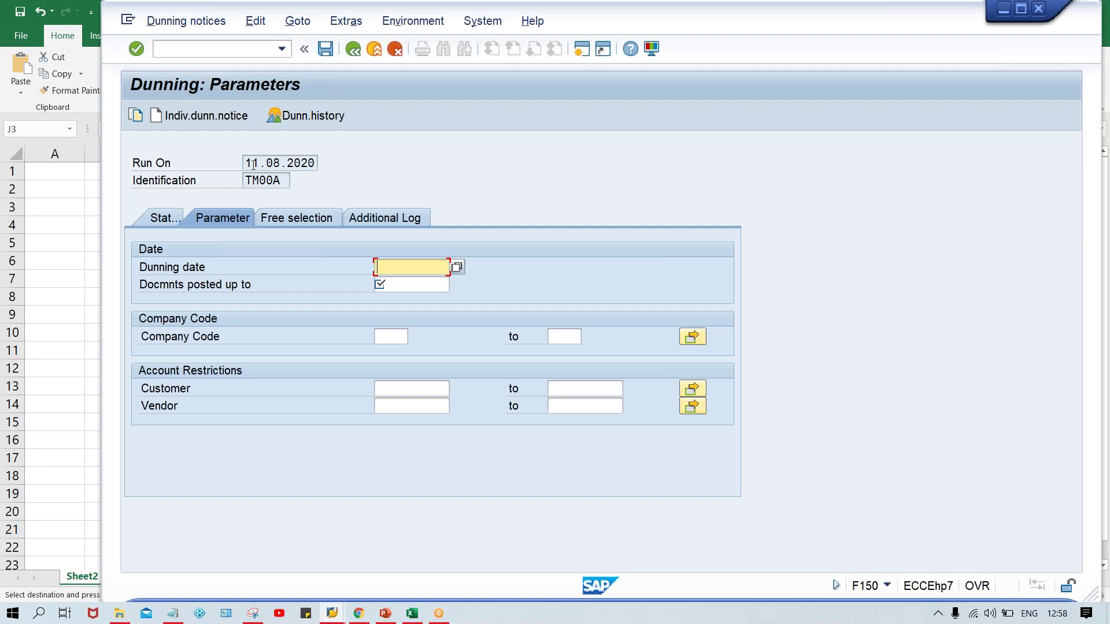
{"action": "left_click_drag", "start_coordinate": [243, 163], "coordinate": [396, 168]}
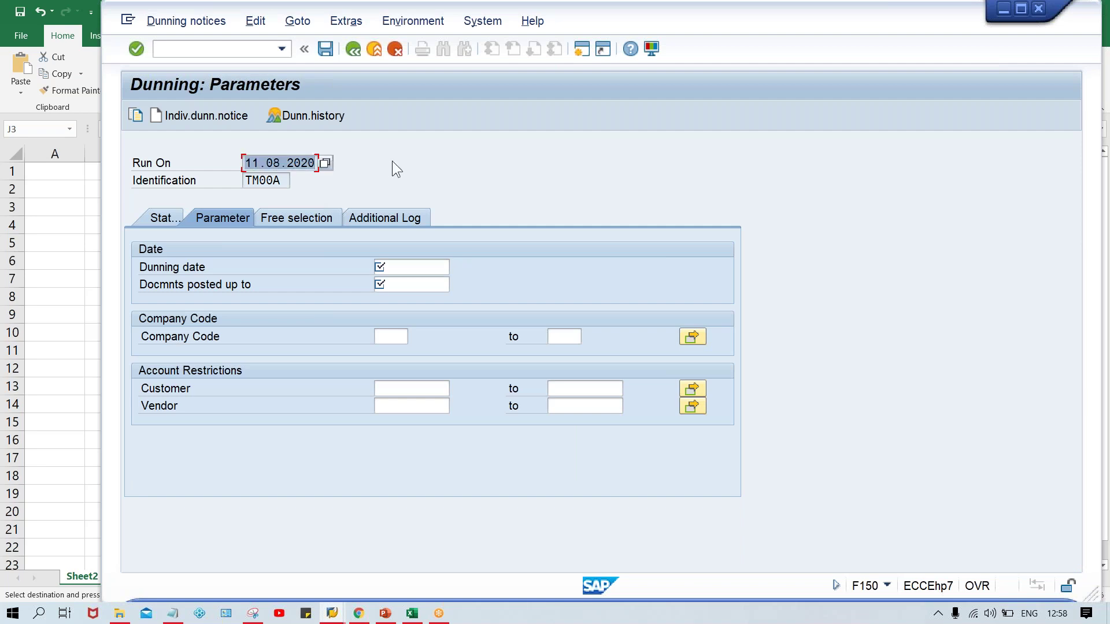
{"action": "key", "text": "ctrl+c"}
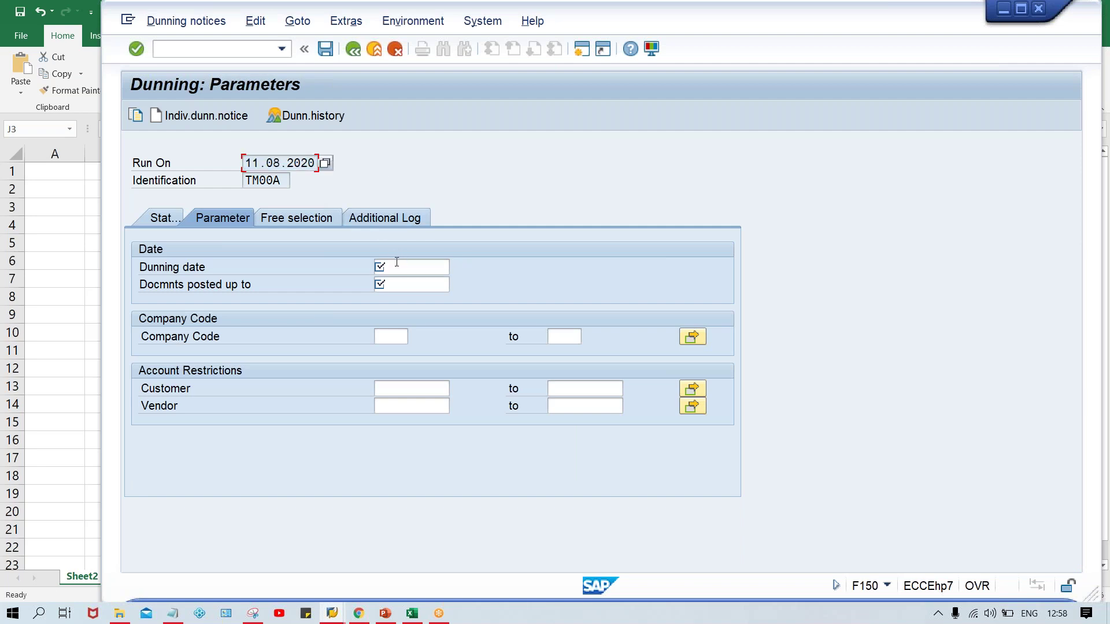
{"action": "left_click", "coordinate": [397, 266]}
{"action": "key", "text": "ctrl+v"}
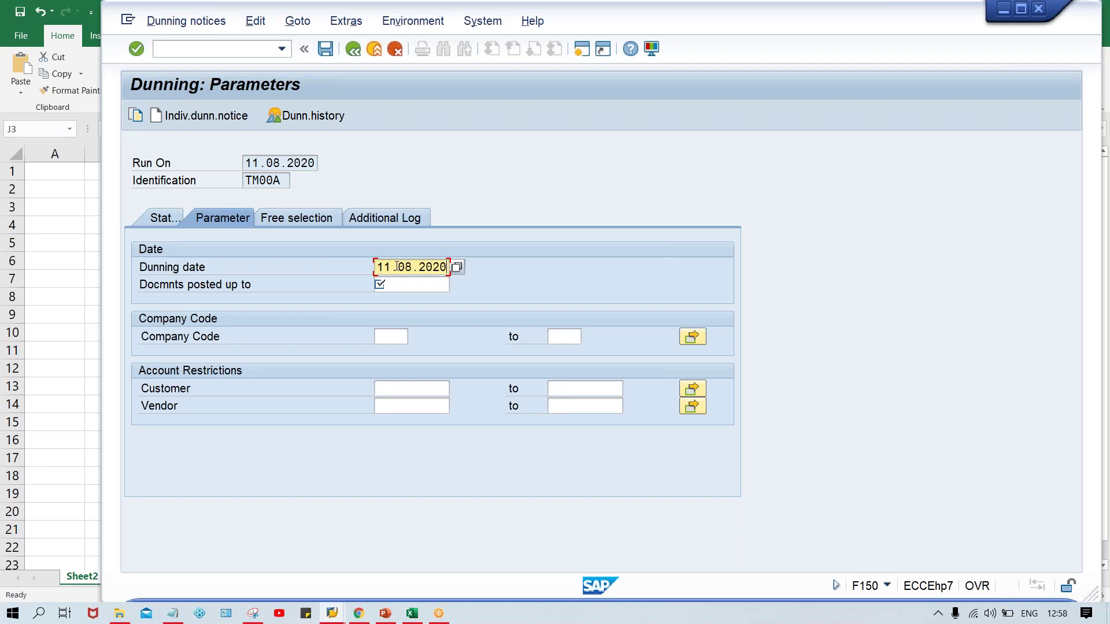
{"action": "key", "text": "Tab"}
{"action": "key", "text": "ctrl+v"}
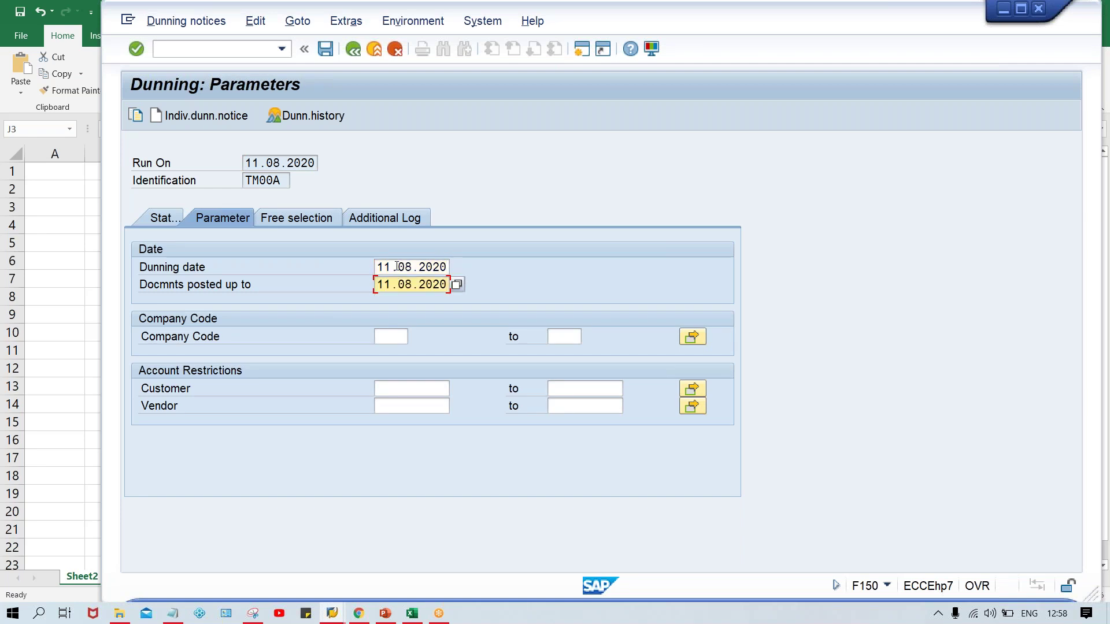
Enter company code TM00 and restrict the run to the test customer's account number
{"action": "key", "text": "Tab"}
{"action": "type", "text": "TM00"}
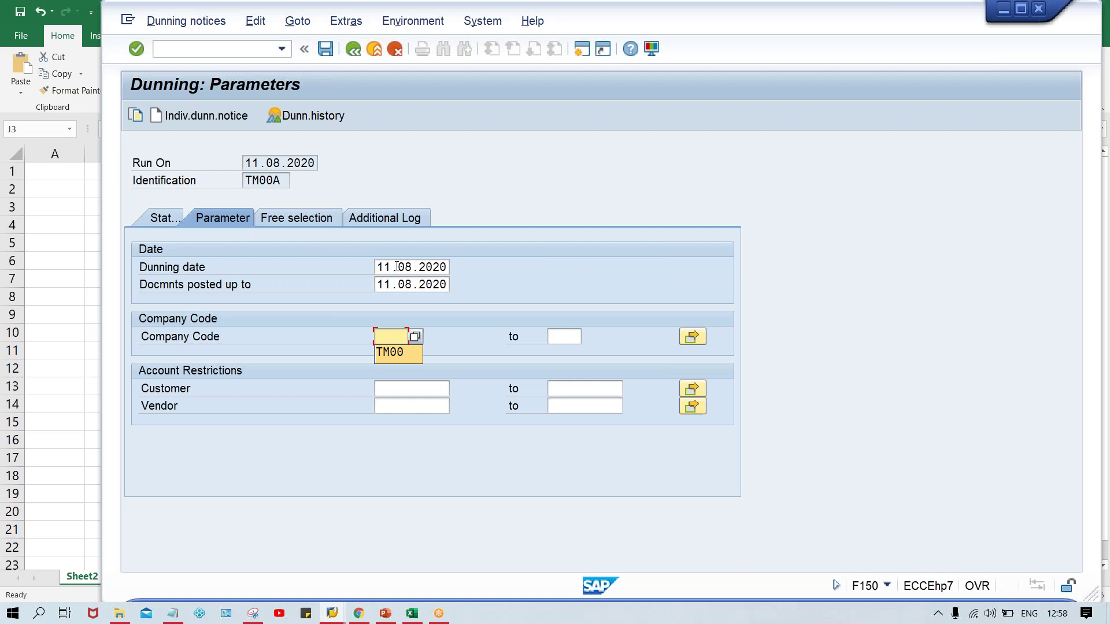
{"action": "key", "text": "Tab"}
{"action": "key", "text": "Tab"}
{"action": "type", "text": "100232"}
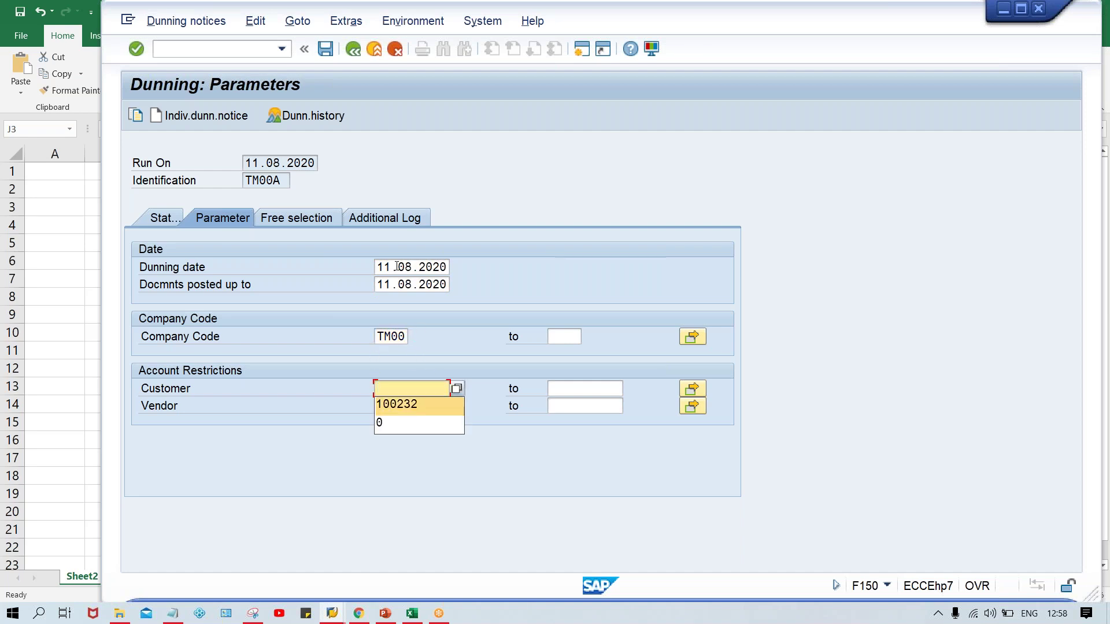
Enter the same customer account number for the additional log and save the run's details
{"action": "left_click", "coordinate": [425, 213]}
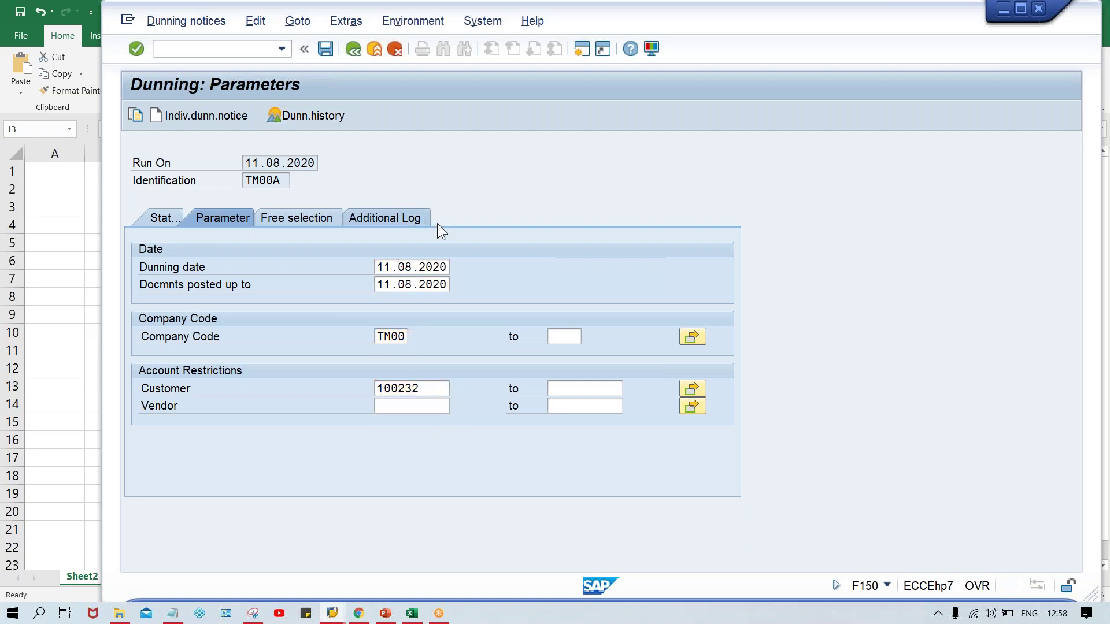
{"action": "left_click", "coordinate": [405, 266]}
{"action": "type", "text": "100232"}
{"action": "key", "text": "ctrl+s"}
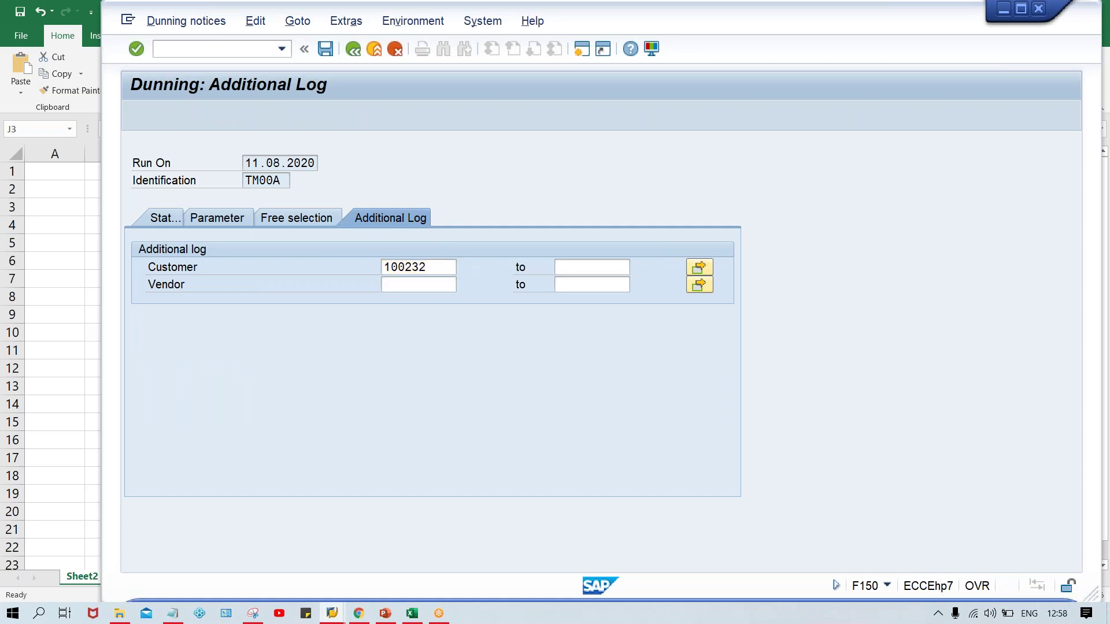
Schedule the dunning selection for the 11.08.2020 run with immediate start and refresh its status
{"action": "left_click", "coordinate": [152, 217]}
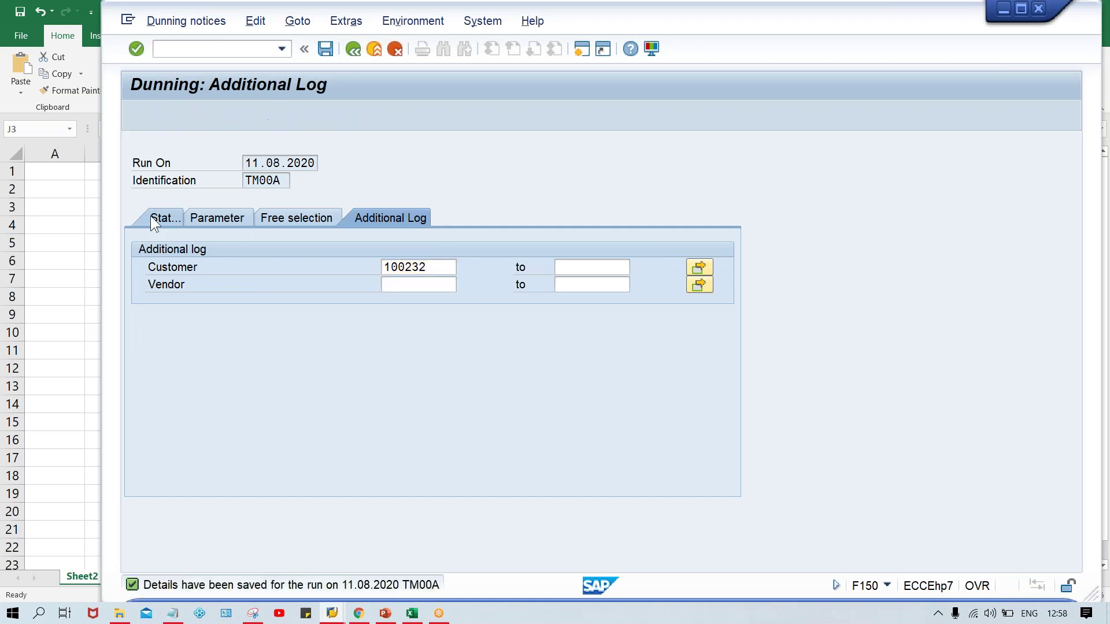
{"action": "left_click", "coordinate": [188, 115]}
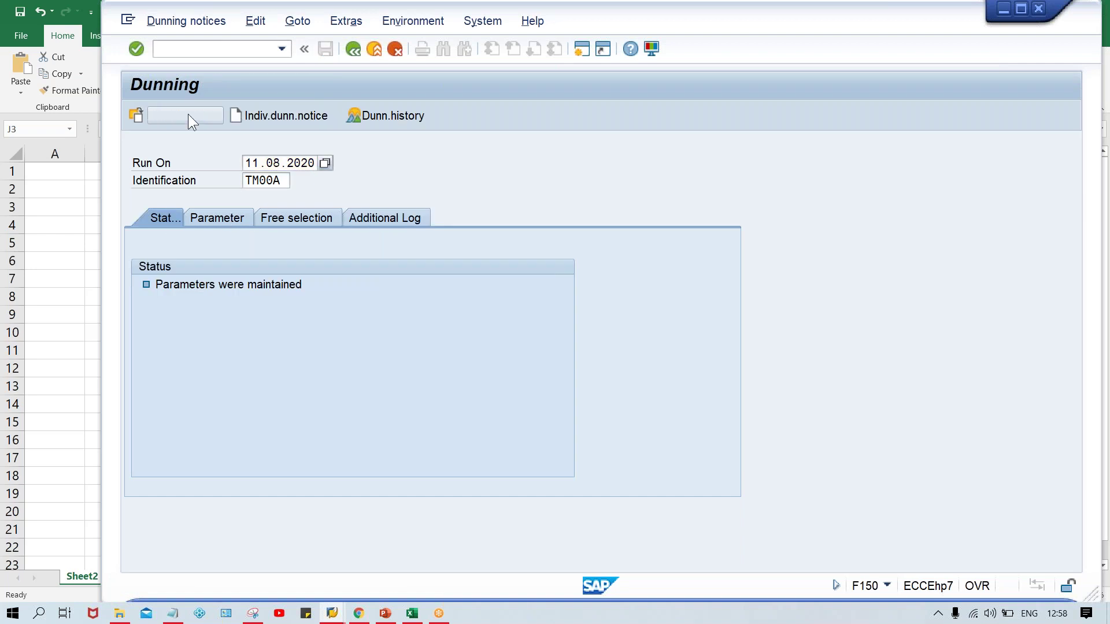
{"action": "left_click", "coordinate": [418, 331]}
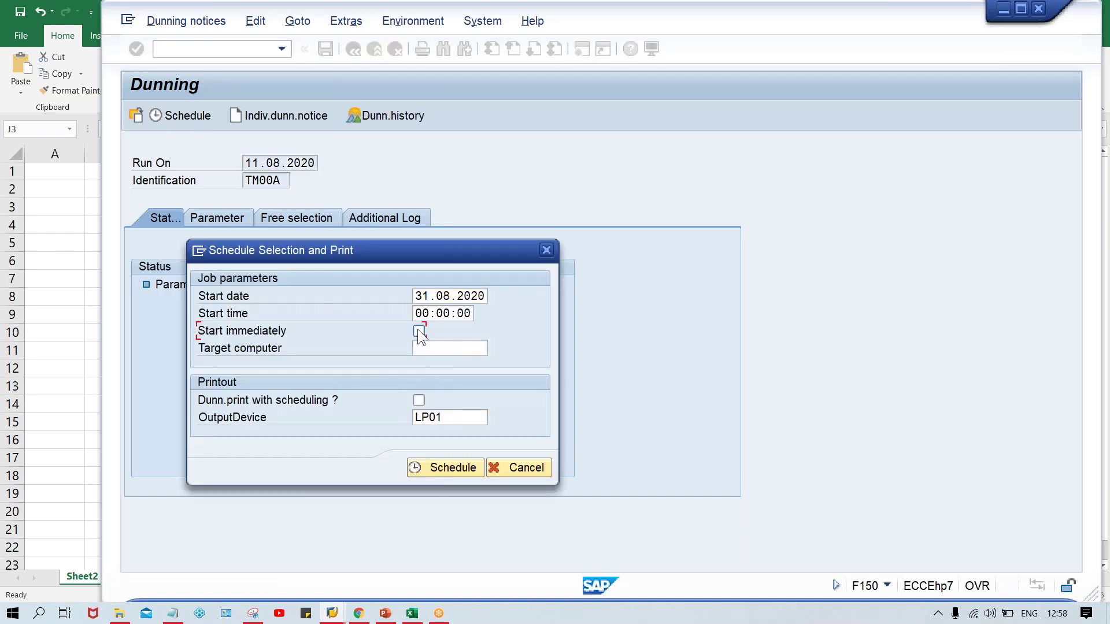
{"action": "left_click", "coordinate": [418, 468]}
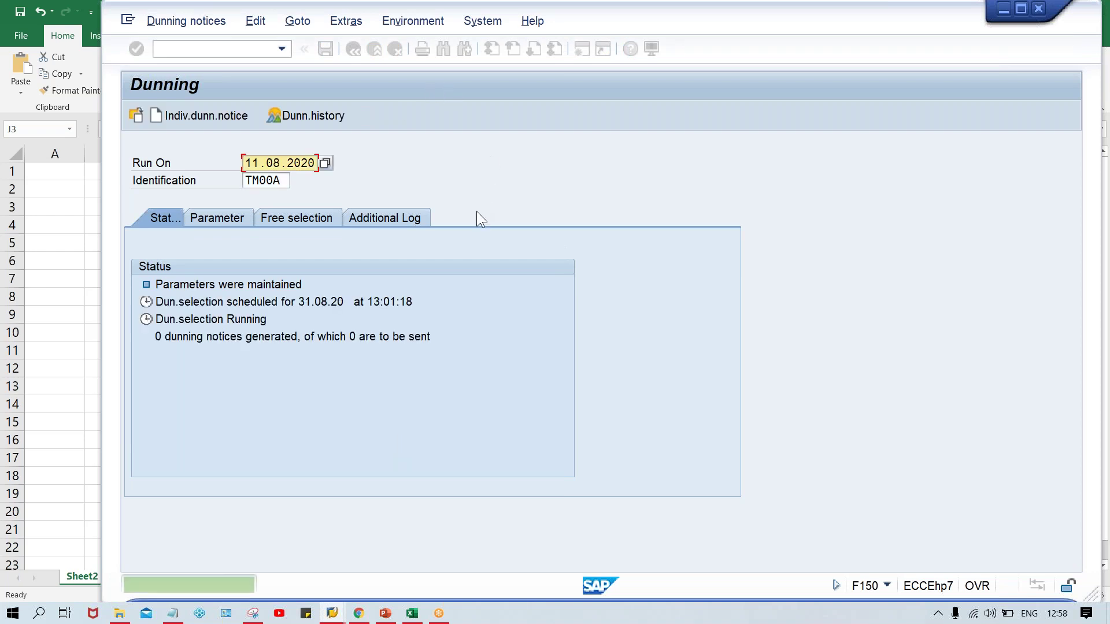
{"action": "key", "text": "Return"}
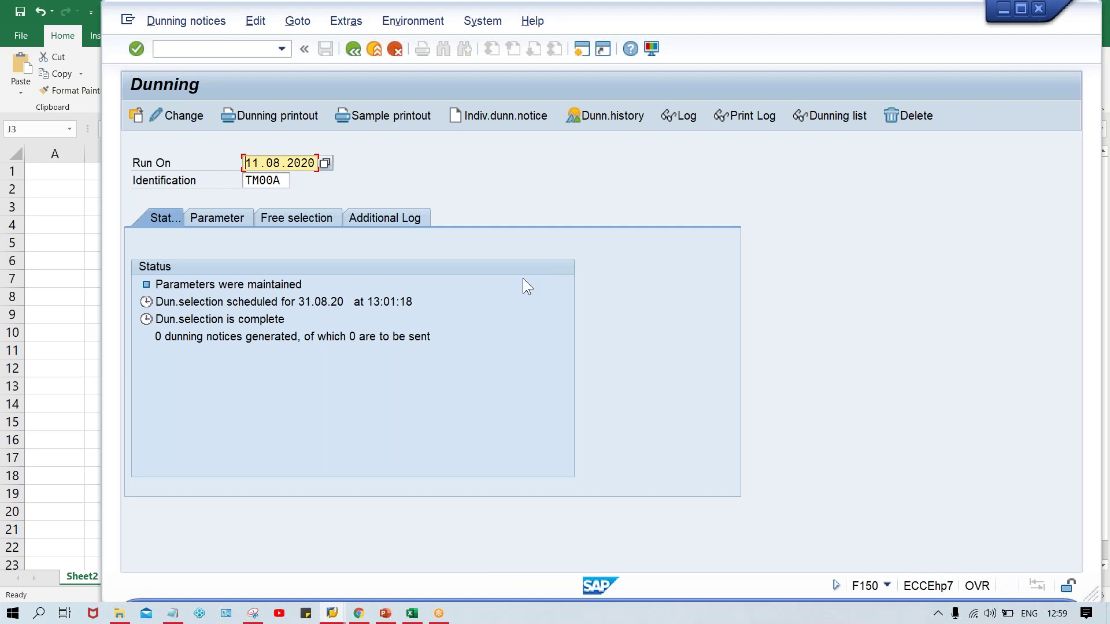
Preview the 11.08.2020 run's sample printout with immediate start and output device LP01
{"action": "left_click", "coordinate": [391, 114]}
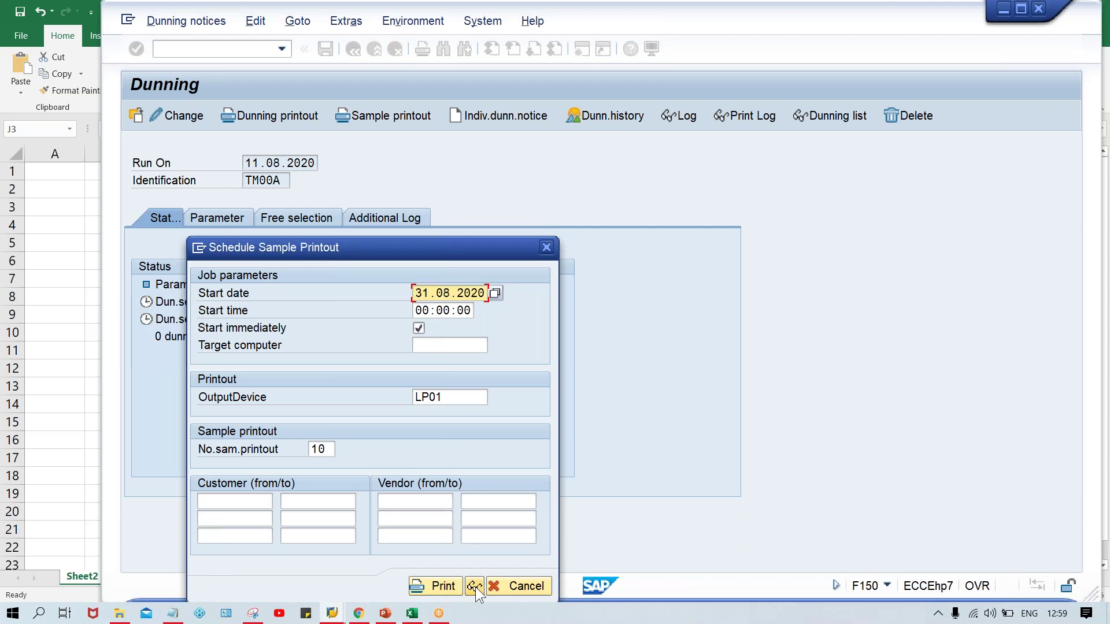
{"action": "left_click", "coordinate": [476, 587]}
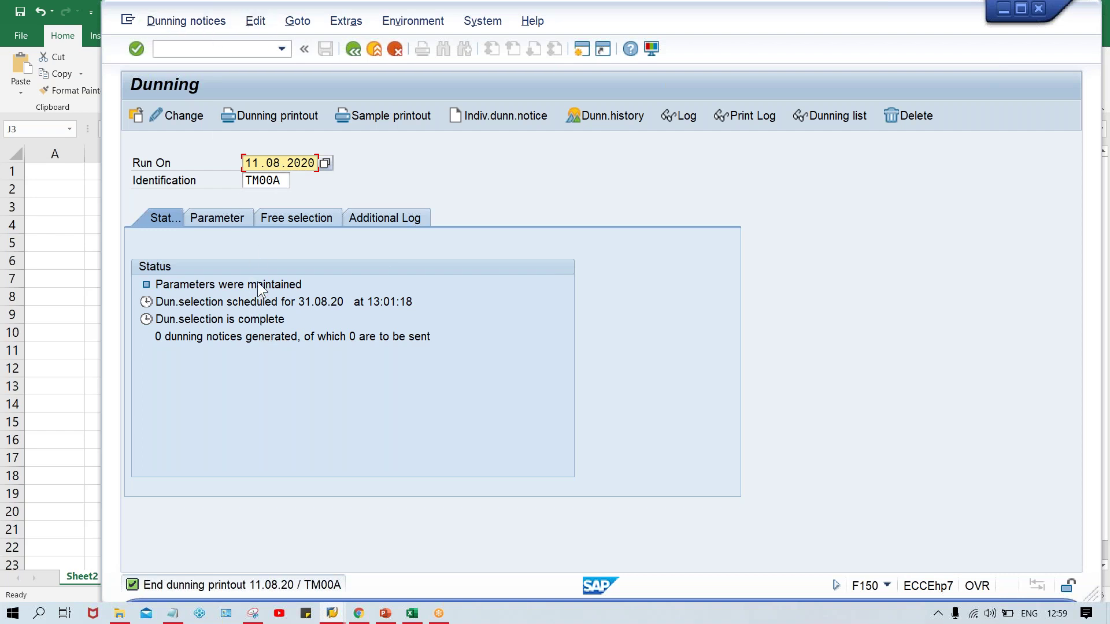
Delete the dunning proposal of the 11.08.2020 run with identification TM00A and confirm the deletion
{"action": "left_click", "coordinate": [178, 26]}
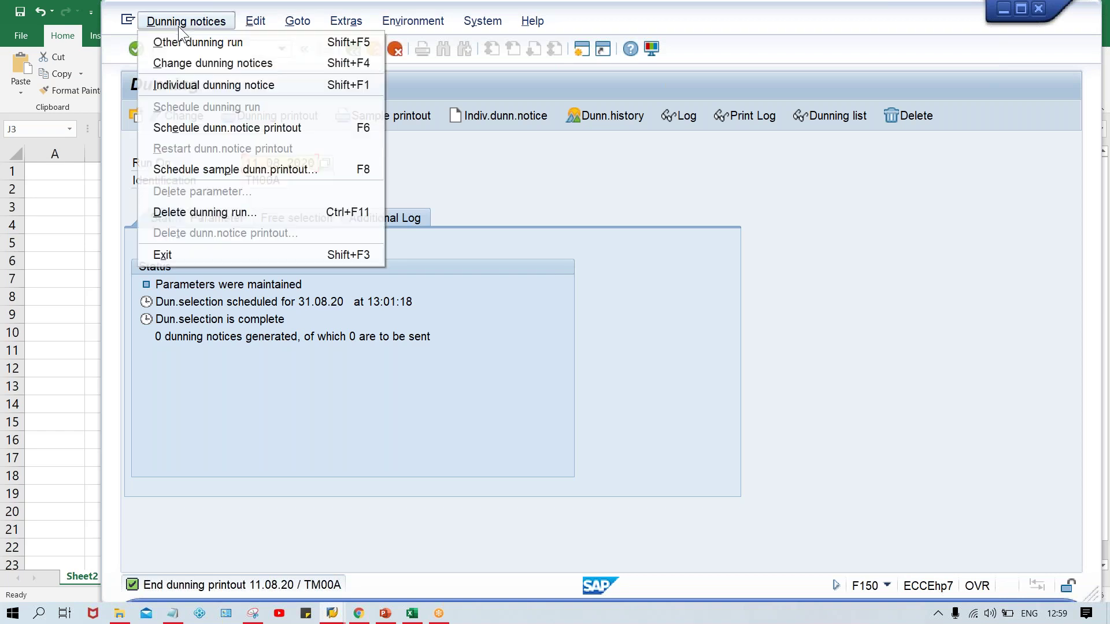
{"action": "left_click", "coordinate": [214, 212]}
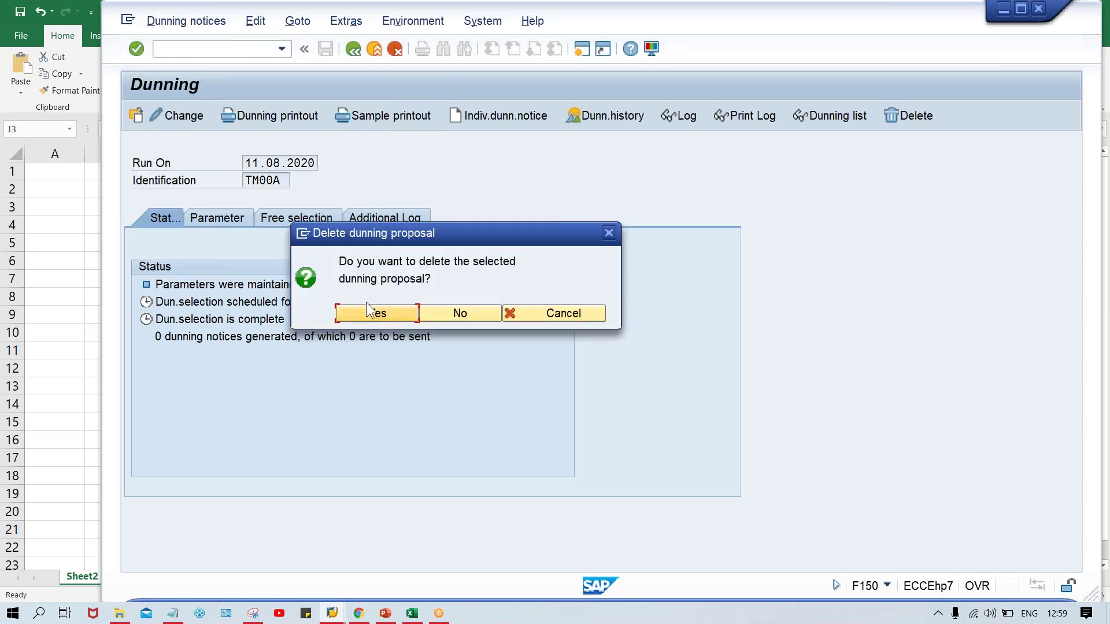
{"action": "left_click", "coordinate": [370, 310]}
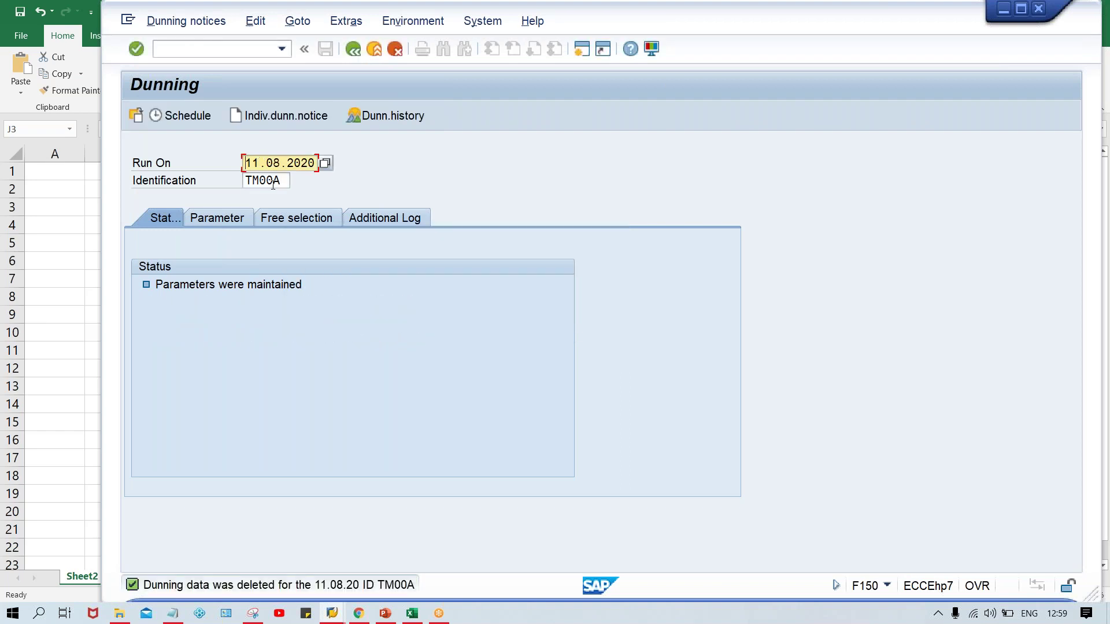
Change the run date to 11.09.2020 for identification TM00A and open the new run's parameters
{"action": "type", "text": "09"}
{"action": "key", "text": "Return"}
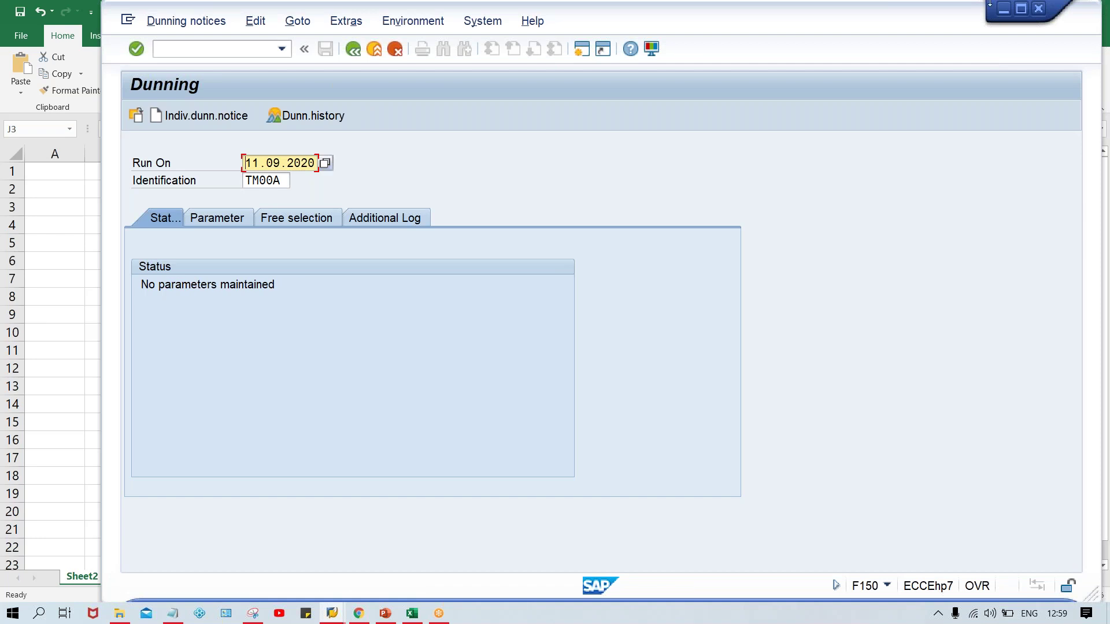
{"action": "left_click", "coordinate": [224, 211]}
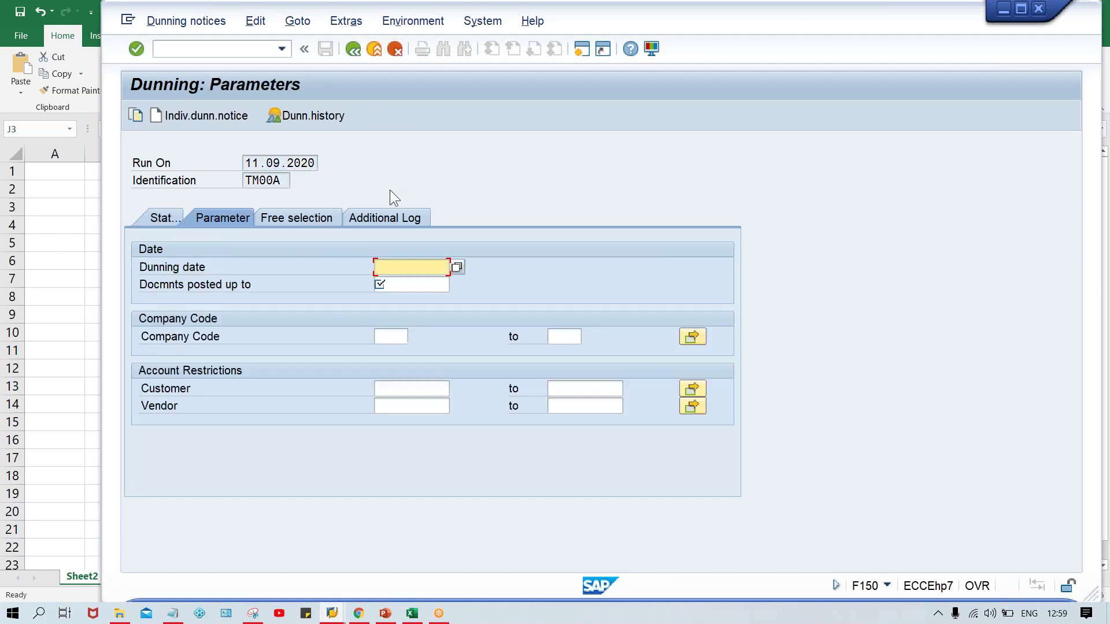
Copy the run date 11.09.2020 into the dunning date and the documents-posted-up-to date, and enter company code TM00
{"action": "left_click_drag", "start_coordinate": [249, 163], "coordinate": [444, 170]}
{"action": "left_click", "coordinate": [439, 163]}
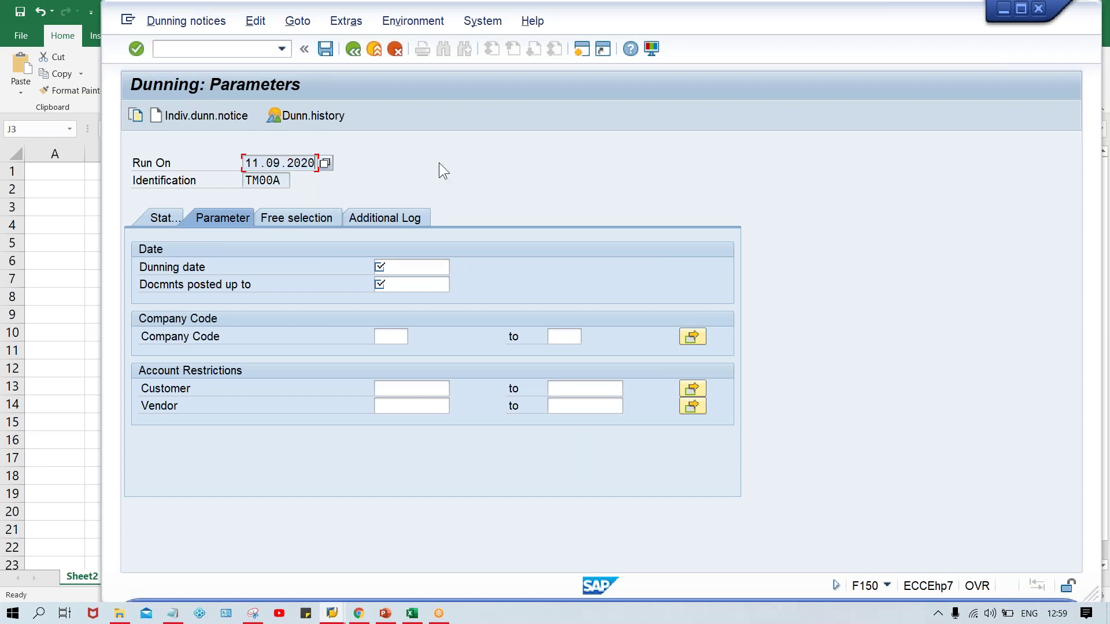
{"action": "left_click", "coordinate": [379, 268]}
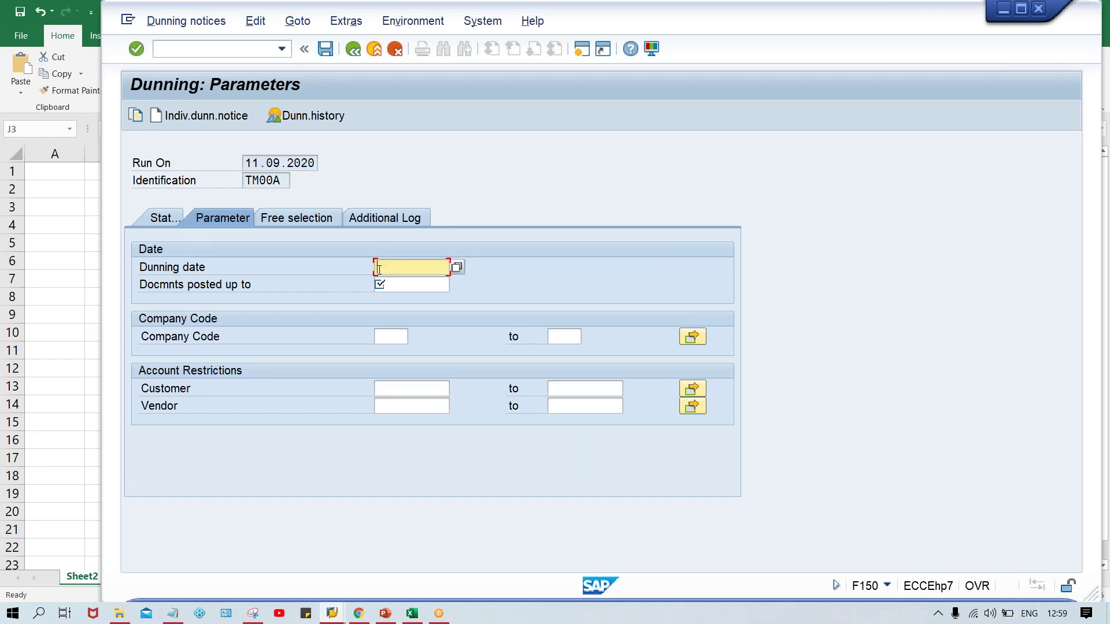
{"action": "key", "text": "ctrl+v"}
{"action": "key", "text": "Tab"}
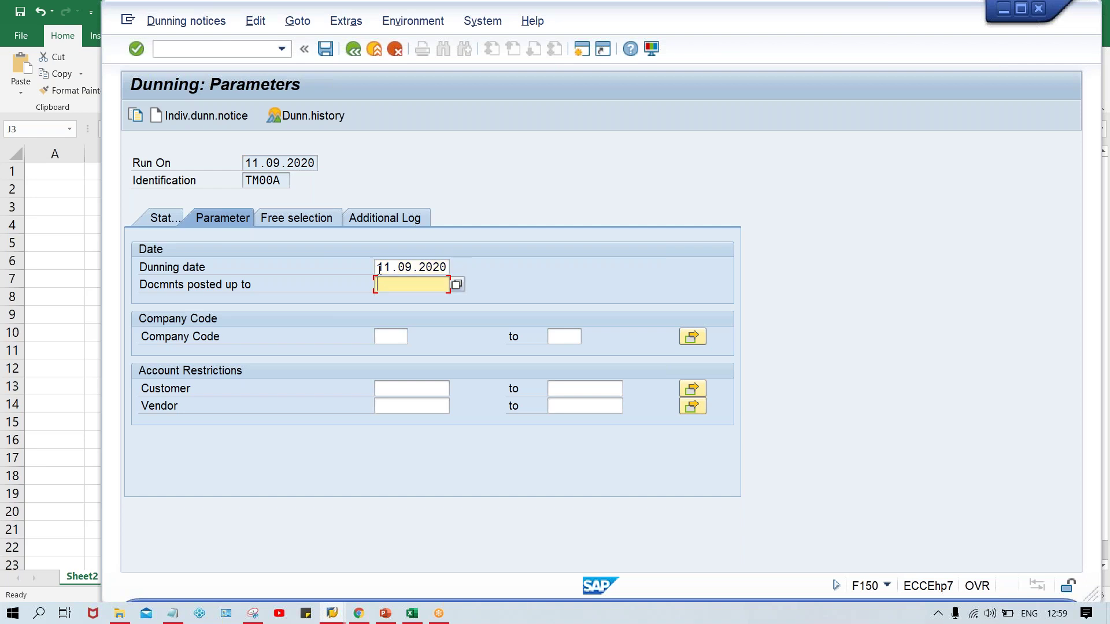
{"action": "key", "text": "ctrl+v"}
{"action": "key", "text": "Tab"}
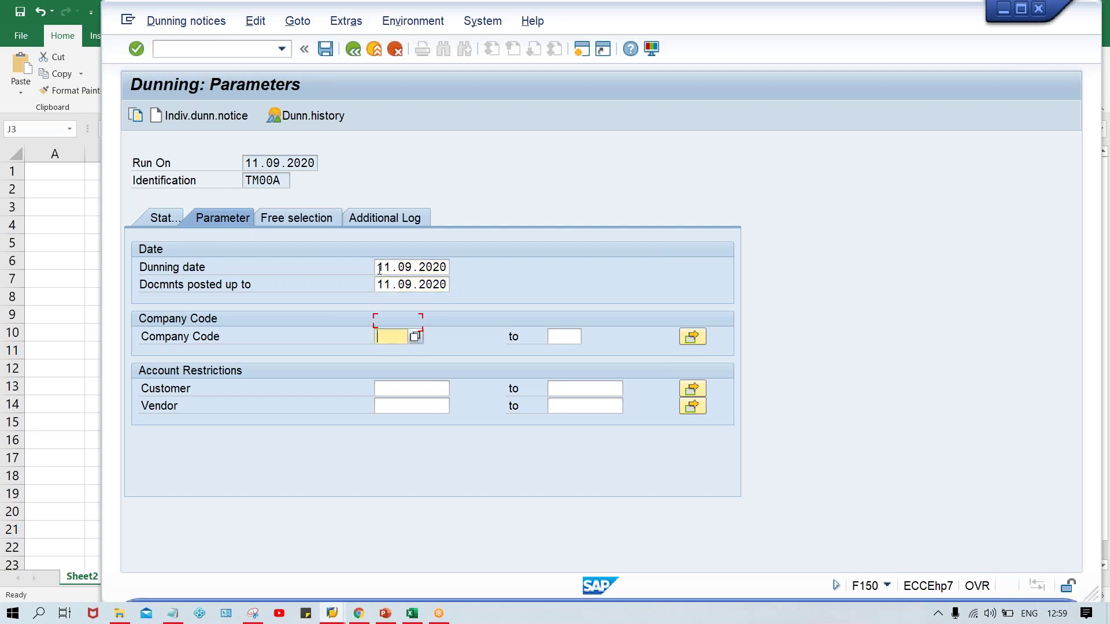
{"action": "type", "text": "TM00"}
Switch to Excel and correct the second run date heading in cell J3 to 11.09.2020
{"action": "left_click", "coordinate": [411, 613]}
{"action": "left_click", "coordinate": [694, 257]}
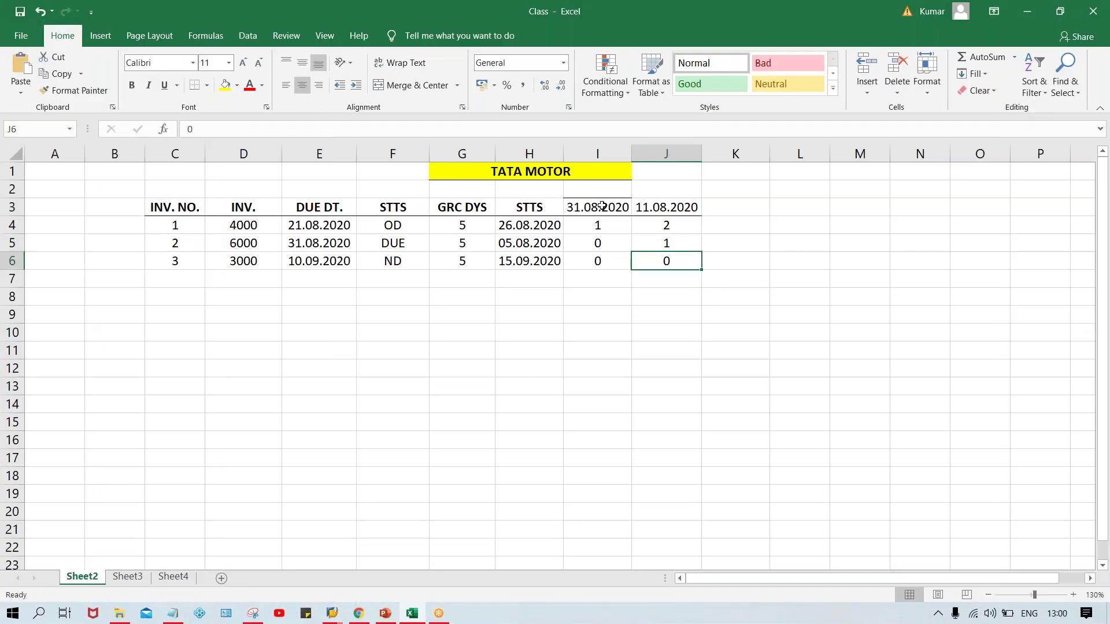
{"action": "left_click", "coordinate": [648, 205]}
{"action": "double_click", "coordinate": [657, 206]}
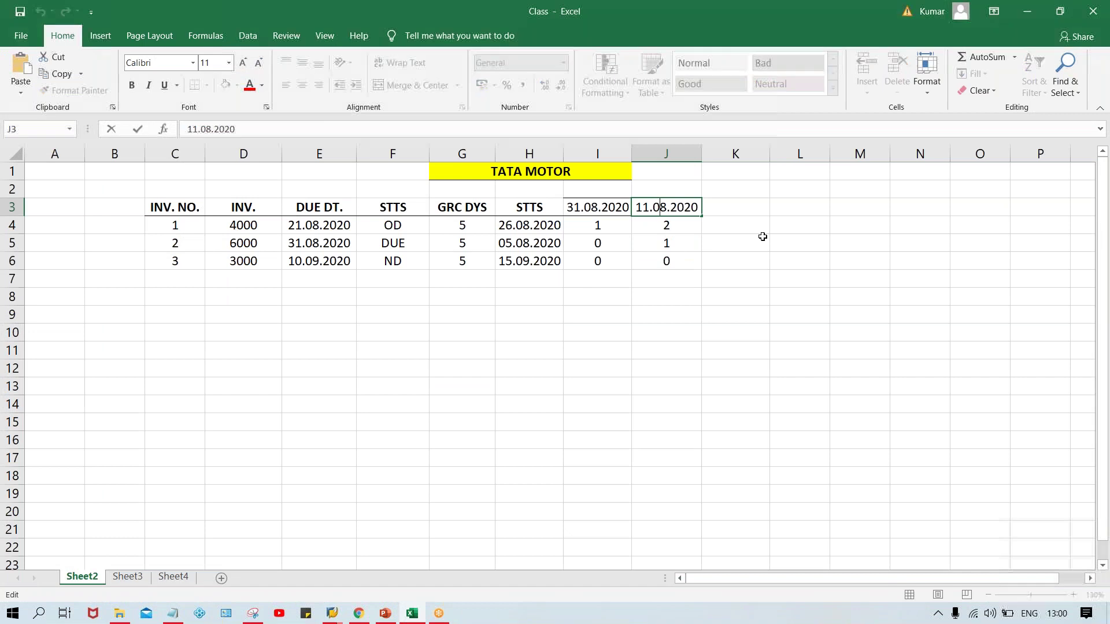
{"action": "key", "text": "Delete"}
{"action": "type", "text": "9"}
{"action": "key", "text": "Return"}
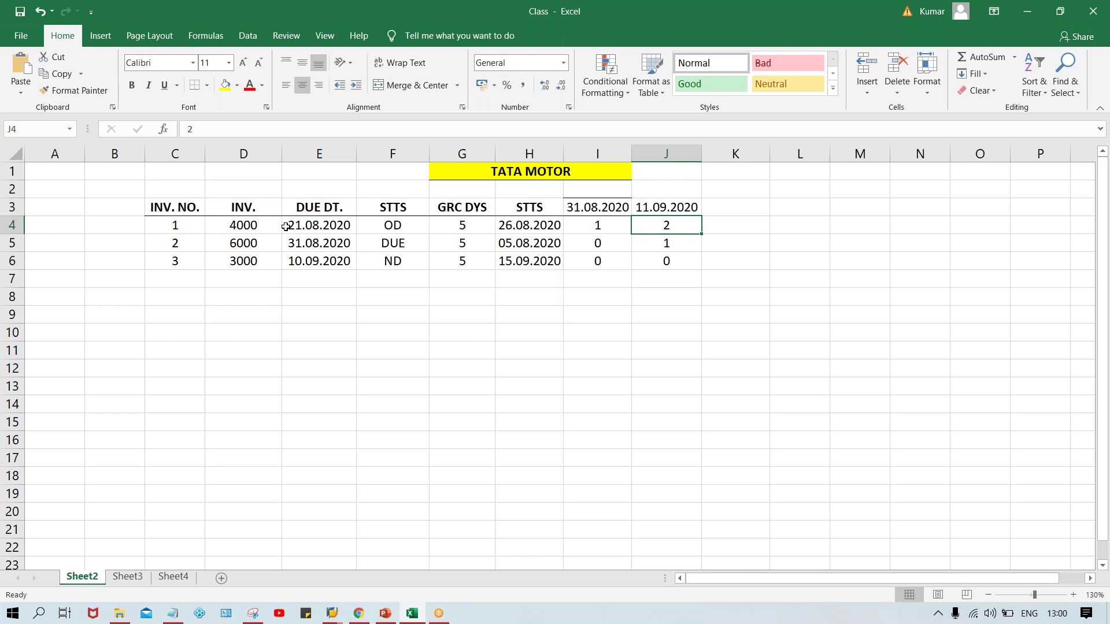
Back in SAP, enter the test customer's account number in the account restrictions and the additional log, and save the run's details
{"action": "left_click", "coordinate": [331, 613]}
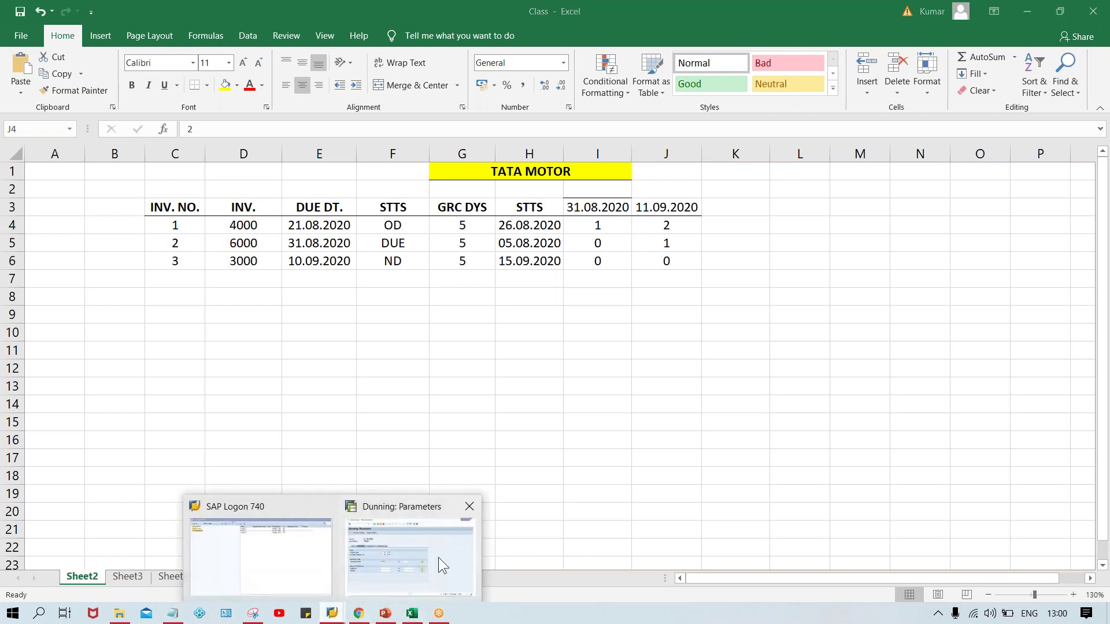
{"action": "left_click", "coordinate": [438, 557]}
{"action": "left_click", "coordinate": [399, 405]}
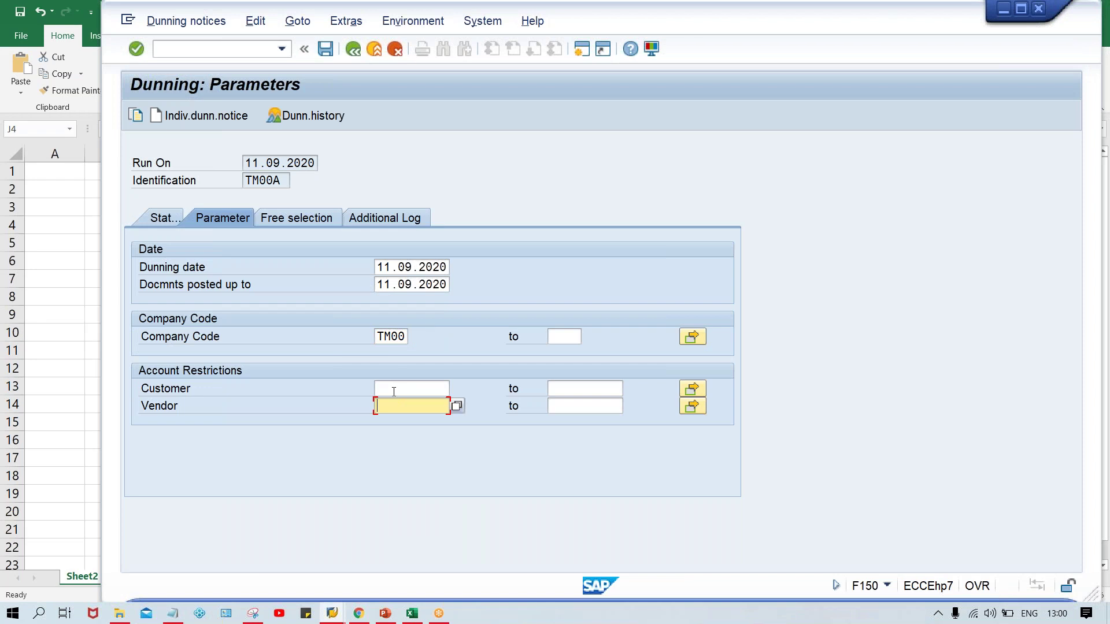
{"action": "left_click", "coordinate": [393, 386]}
{"action": "left_click", "coordinate": [397, 405]}
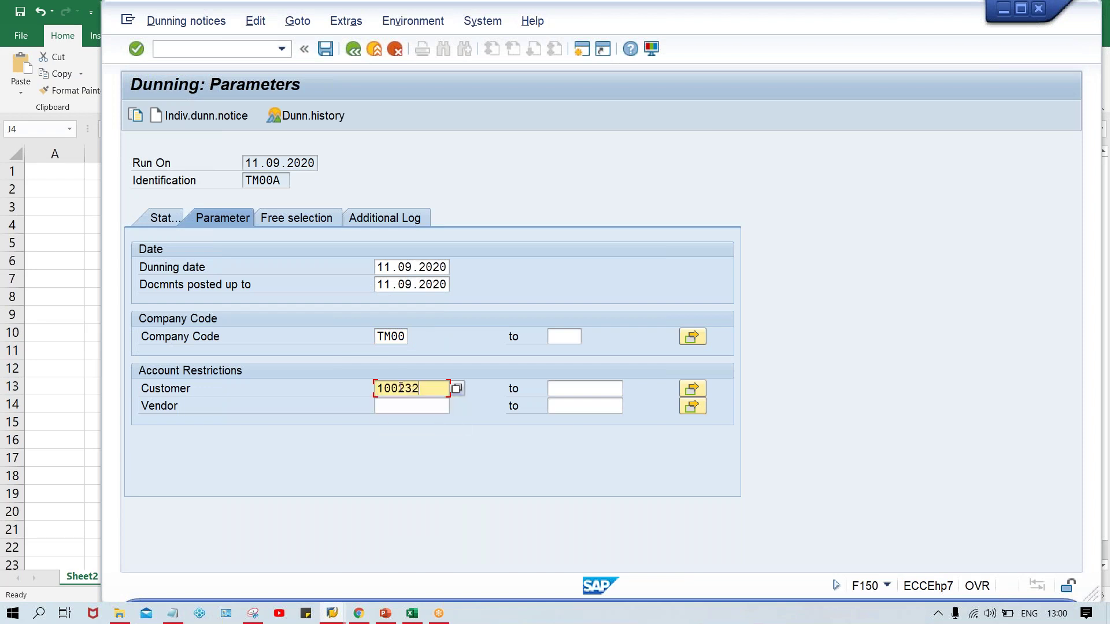
{"action": "left_click", "coordinate": [396, 211]}
{"action": "type", "text": "100232"}
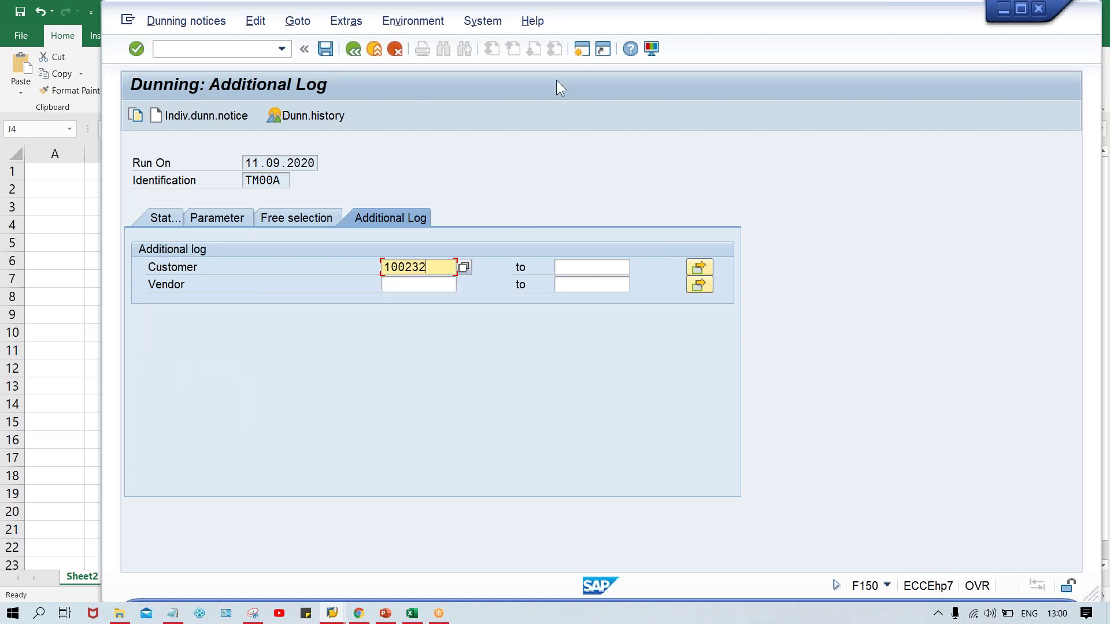
{"action": "key", "text": "ctrl+s"}
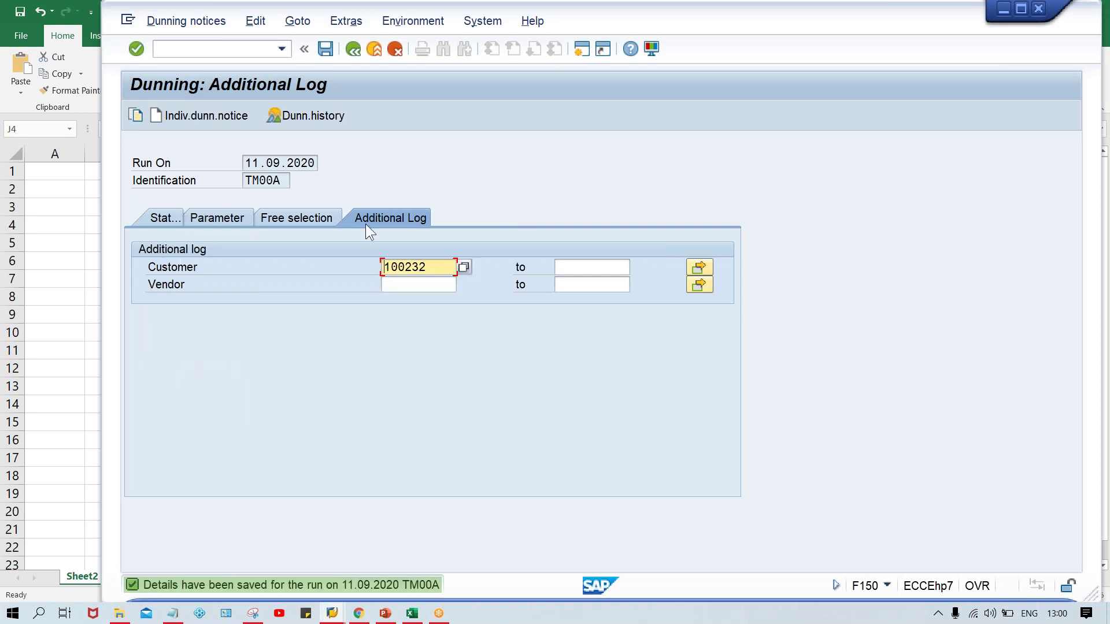
Schedule the dunning selection for the 11.09.2020 run with immediate start, without printing the notices along with it
{"action": "left_click", "coordinate": [157, 217]}
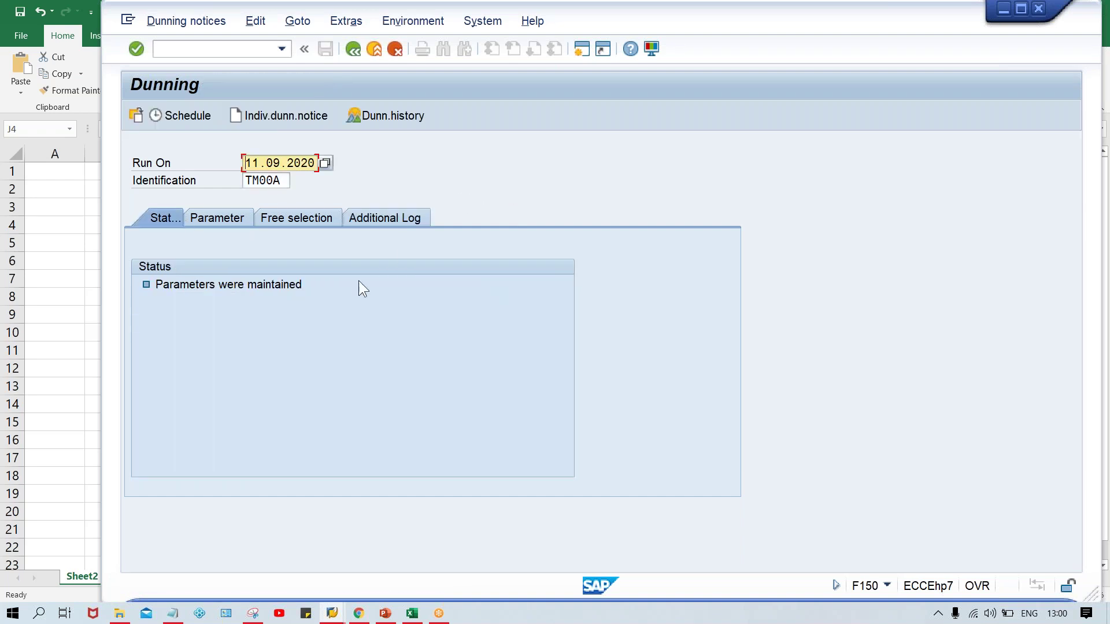
{"action": "left_click", "coordinate": [180, 114]}
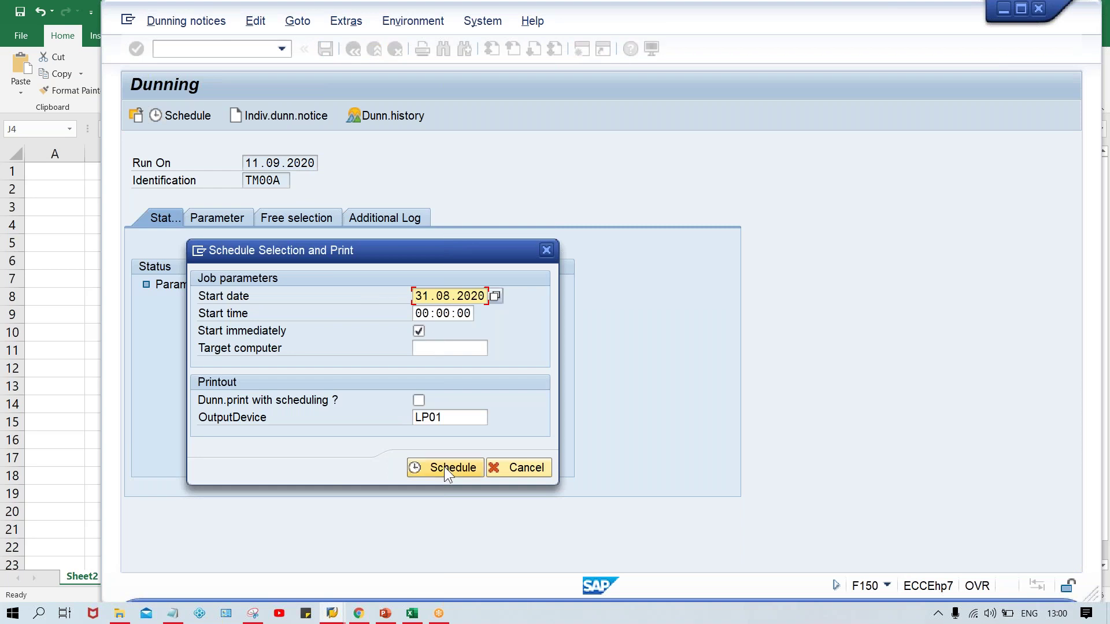
{"action": "left_click", "coordinate": [444, 467]}
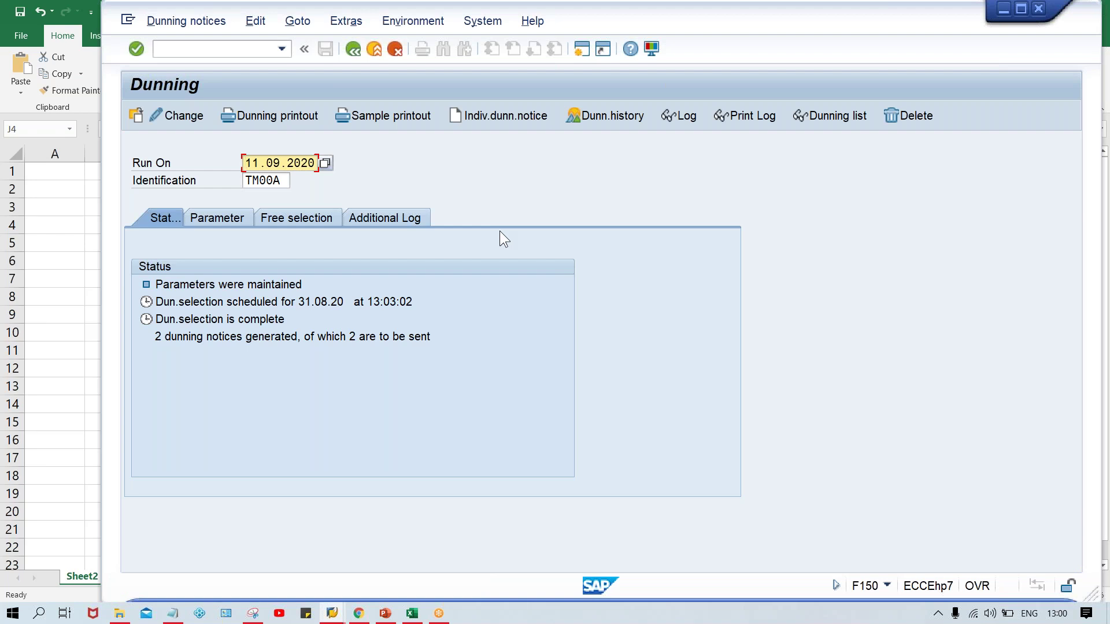
Preview the 11.09.2020 run's sample printout on output device LP01 and examine the first notice's invoice and dunning charge
{"action": "left_click", "coordinate": [408, 120]}
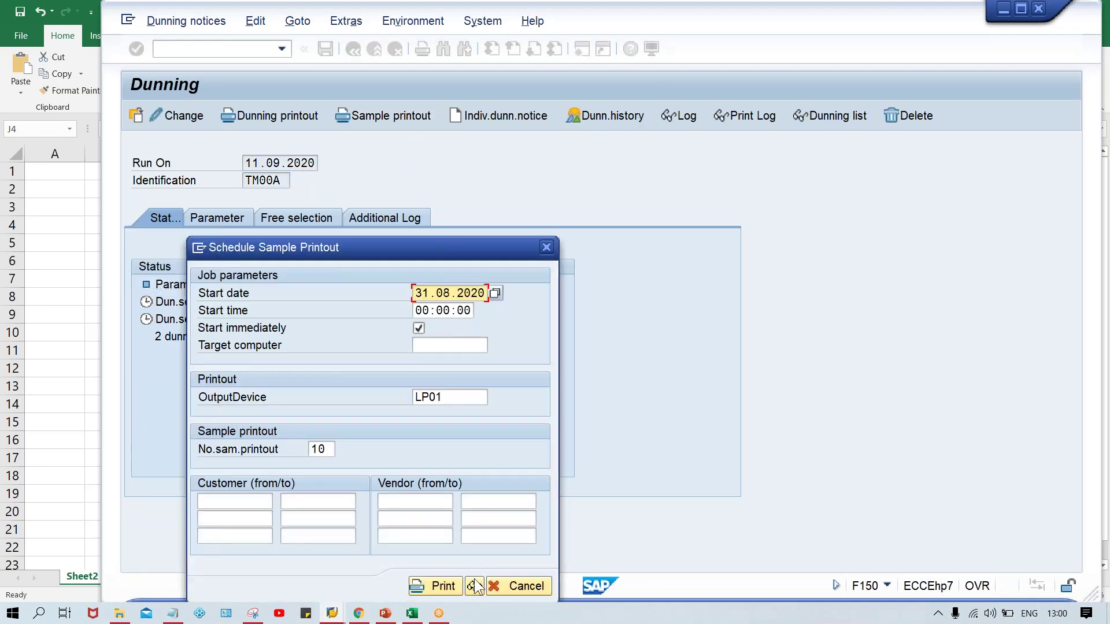
{"action": "left_click", "coordinate": [476, 586]}
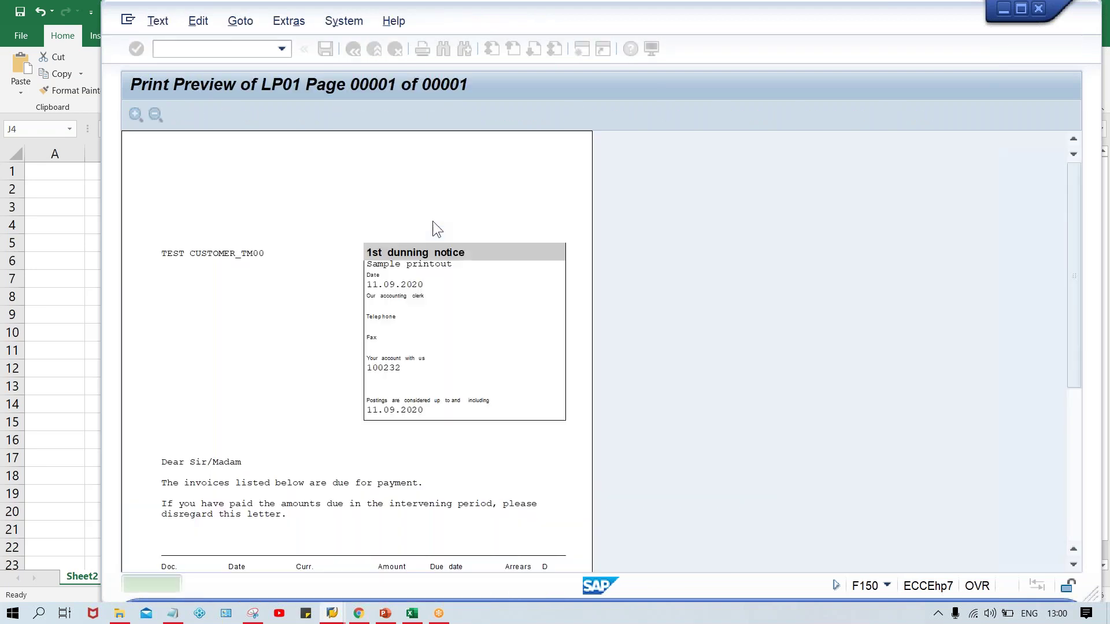
{"action": "scroll", "coordinate": [511, 264], "scroll_direction": "down", "scroll_amount": 1}
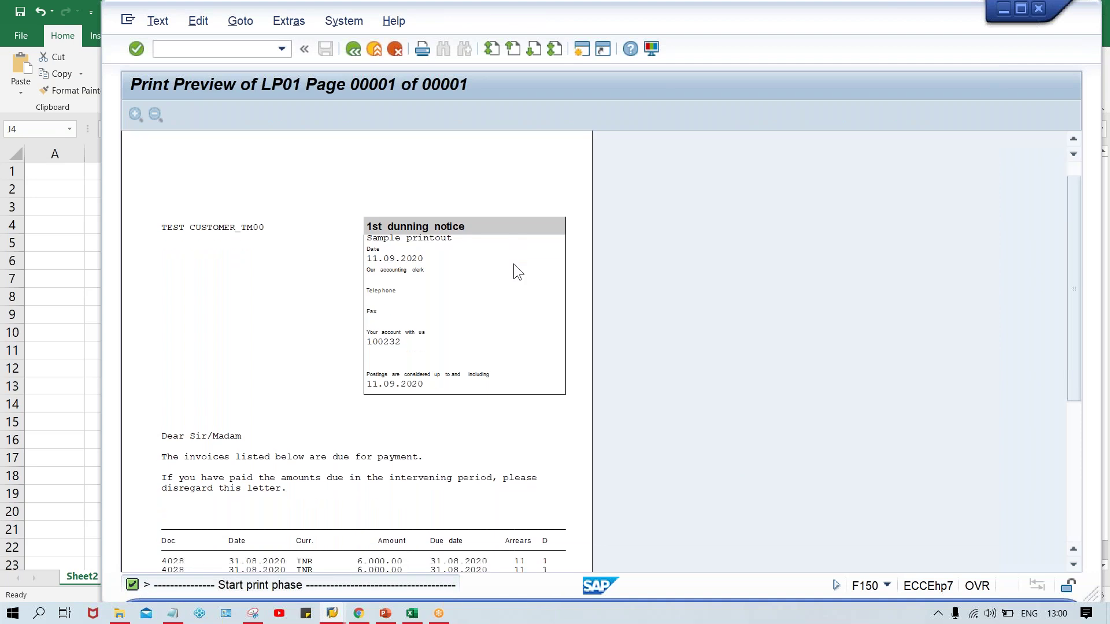
{"action": "scroll", "coordinate": [514, 265], "scroll_direction": "down", "scroll_amount": 2}
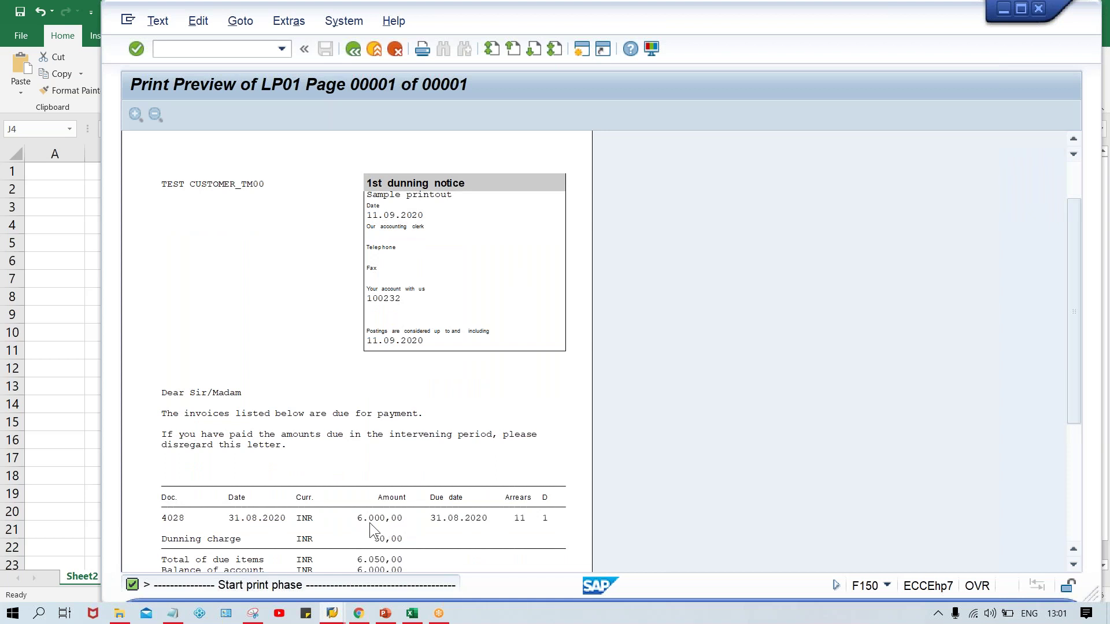
Switch to Excel and compare the rows of invoices 2 and 1 with the previewed dunning notice
{"action": "left_click", "coordinate": [412, 614]}
{"action": "left_click_drag", "start_coordinate": [646, 245], "coordinate": [217, 240]}
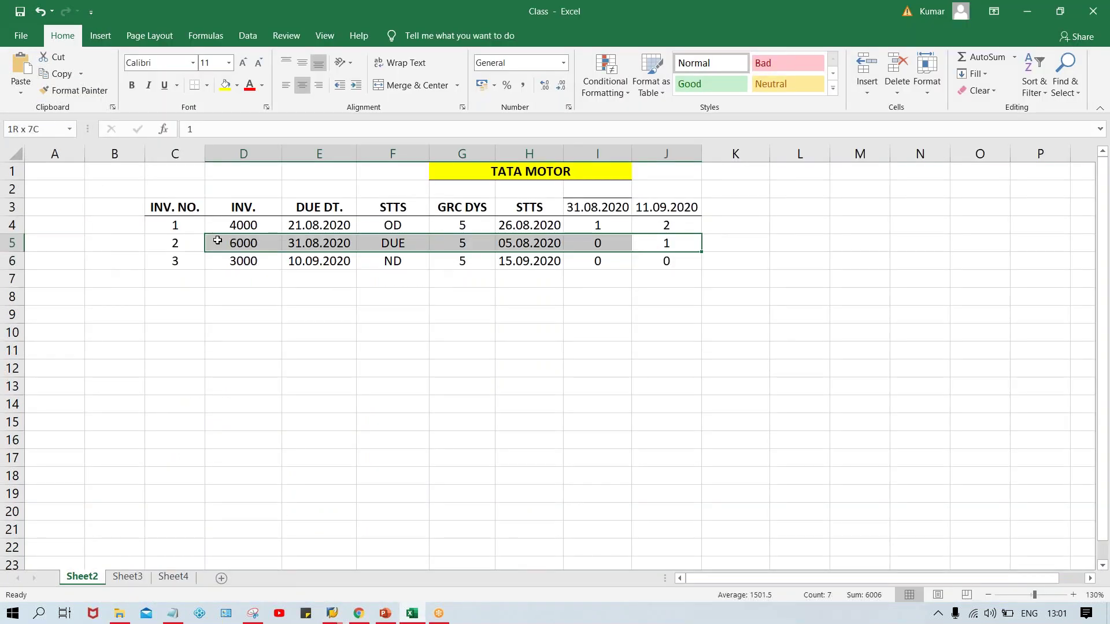
{"action": "left_click_drag", "start_coordinate": [683, 224], "coordinate": [243, 227]}
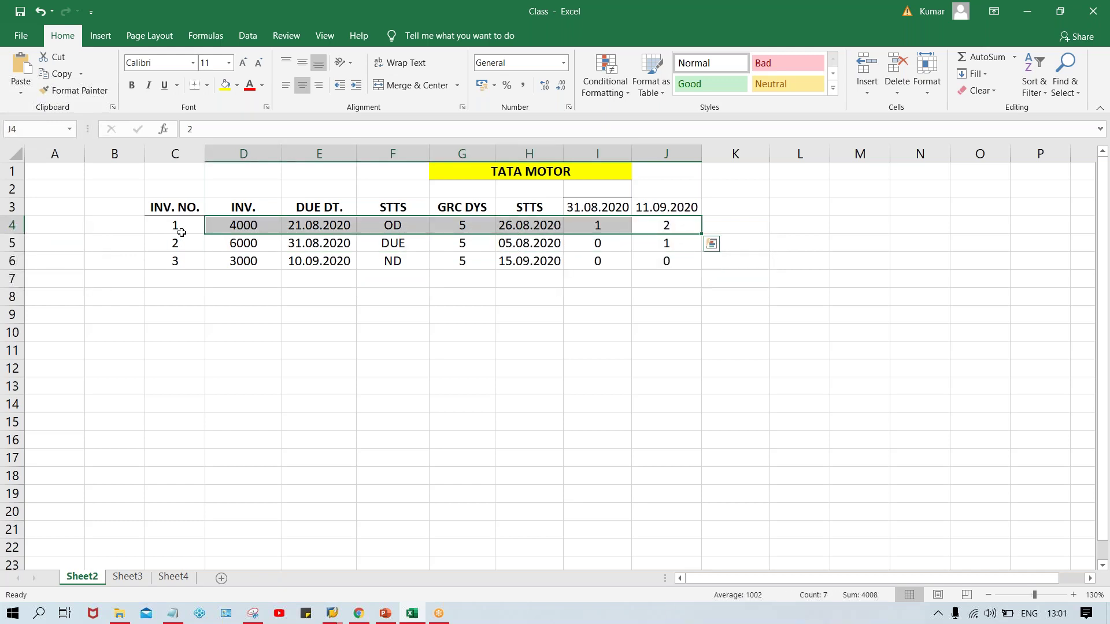
{"action": "left_click", "coordinate": [251, 224]}
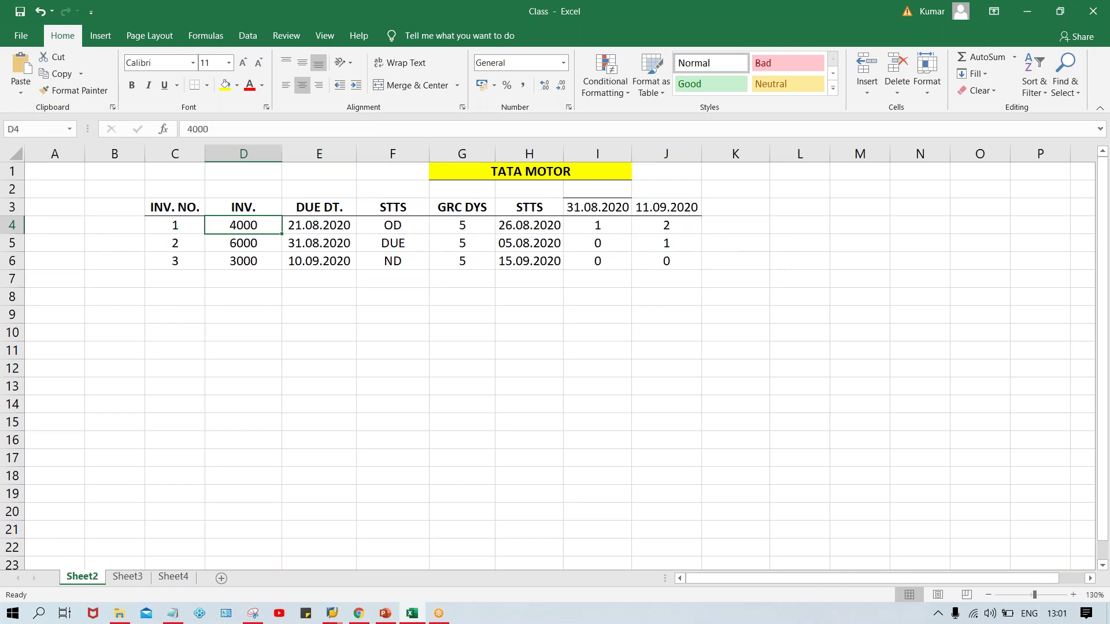
Enter the expected dunning charges beside the levels: 50 in K5 for invoice 2 and 100 in K4 for invoice 1
{"action": "left_click", "coordinate": [720, 248]}
{"action": "type", "text": "50"}
{"action": "left_click", "coordinate": [736, 225]}
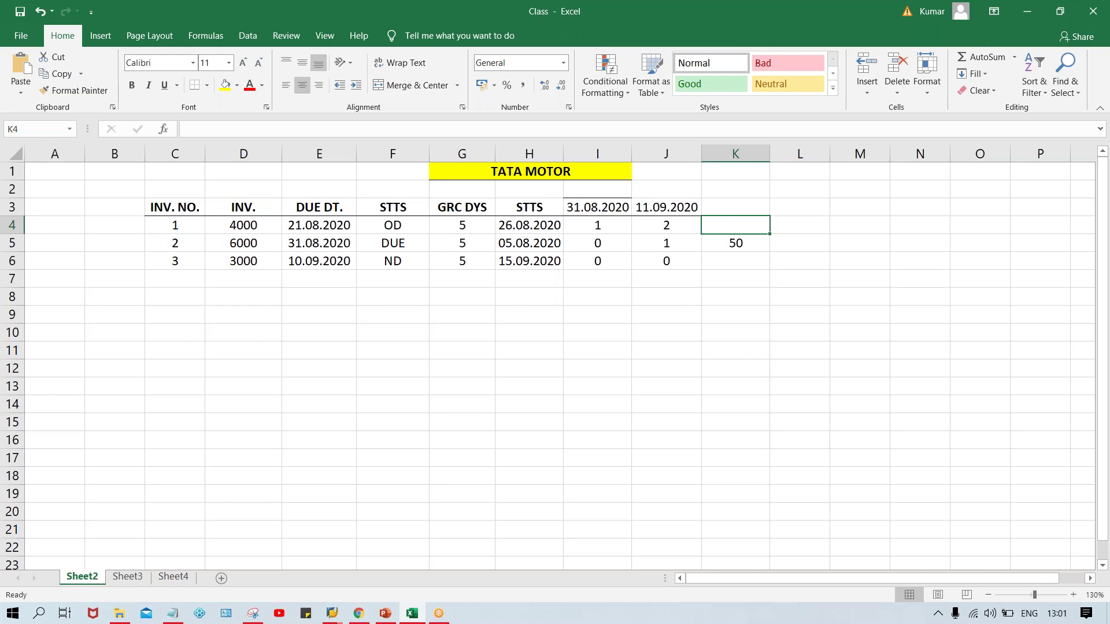
{"action": "type", "text": "100"}
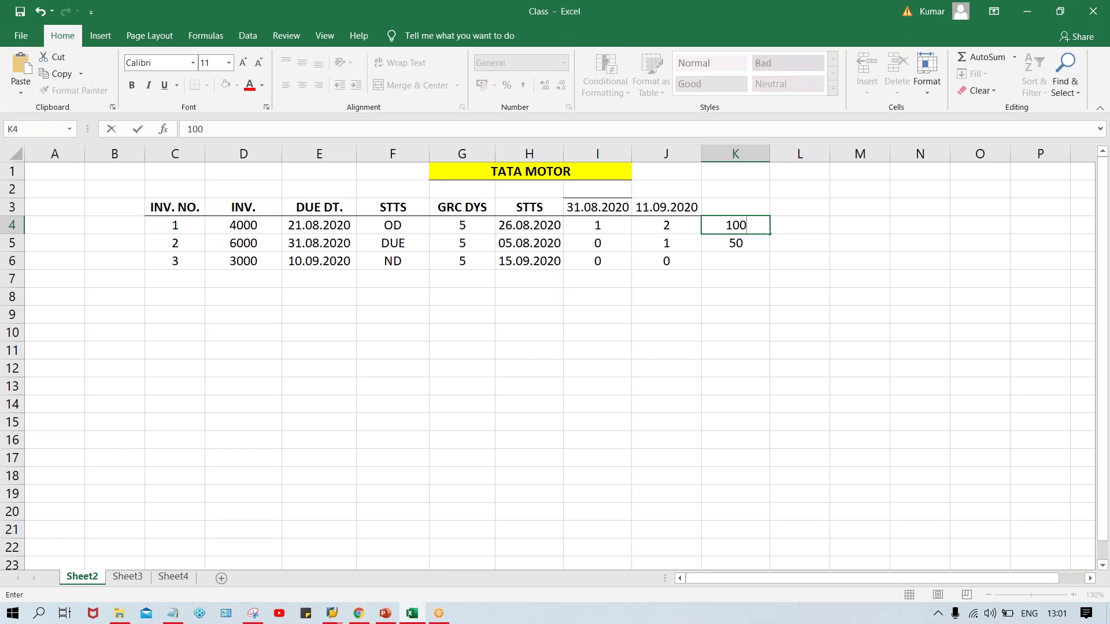
{"action": "key", "text": "Return"}
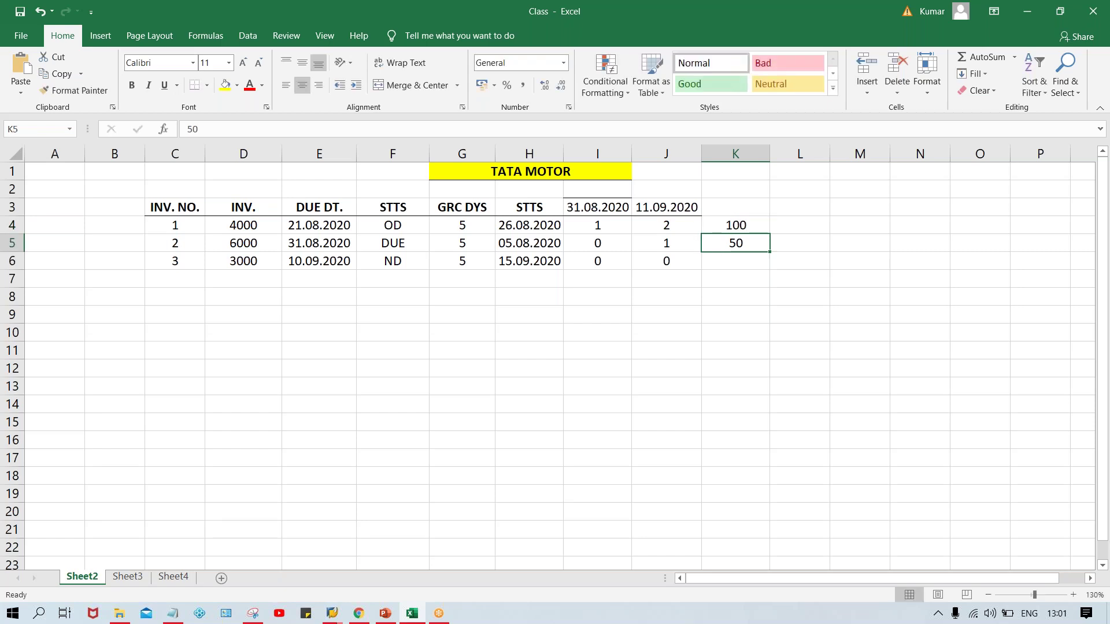
{"action": "left_click", "coordinate": [710, 225]}
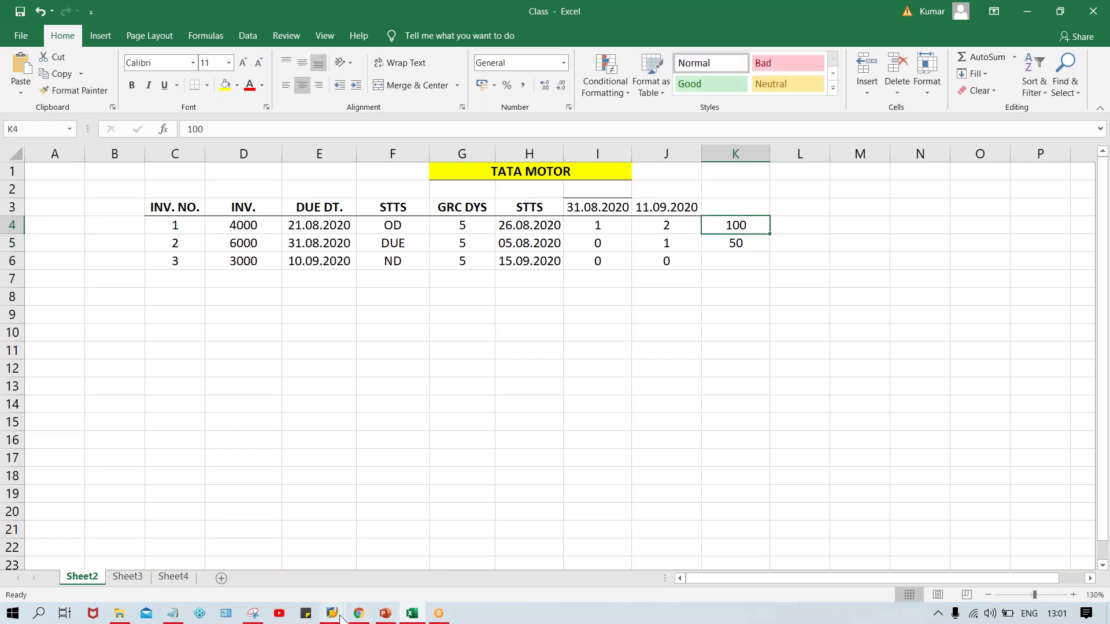
Return to the SAP print preview, check the first and second dunning notices' levels and charges, and leave the preview
{"action": "mouse_move", "coordinate": [332, 614]}
{"action": "left_click", "coordinate": [429, 561]}
{"action": "scroll", "coordinate": [375, 405], "scroll_direction": "down", "scroll_amount": 2}
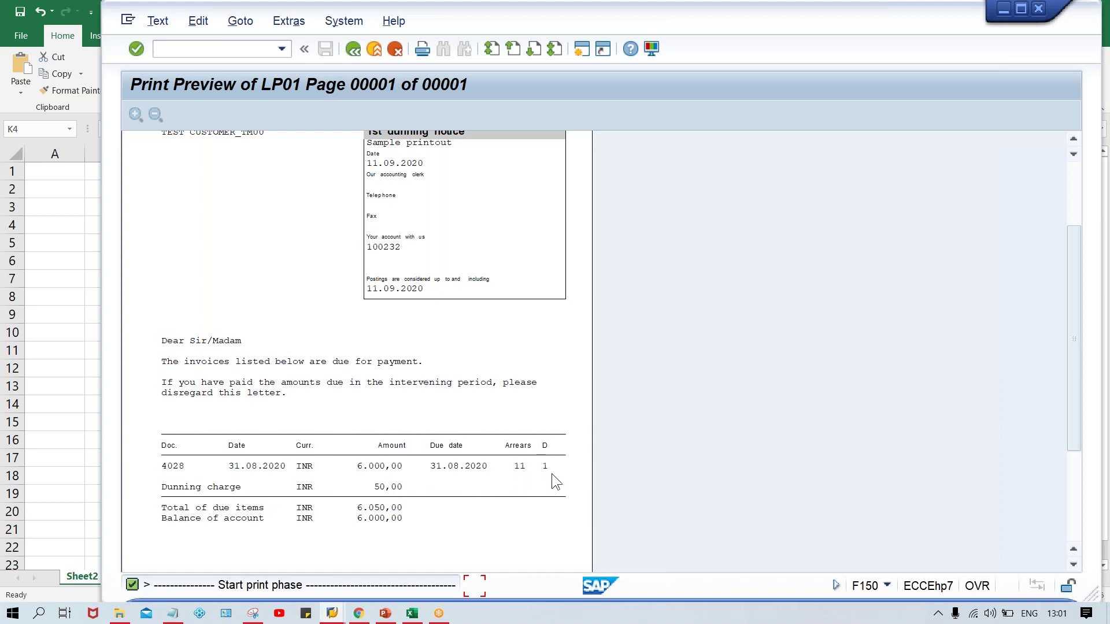
{"action": "left_click", "coordinate": [354, 50]}
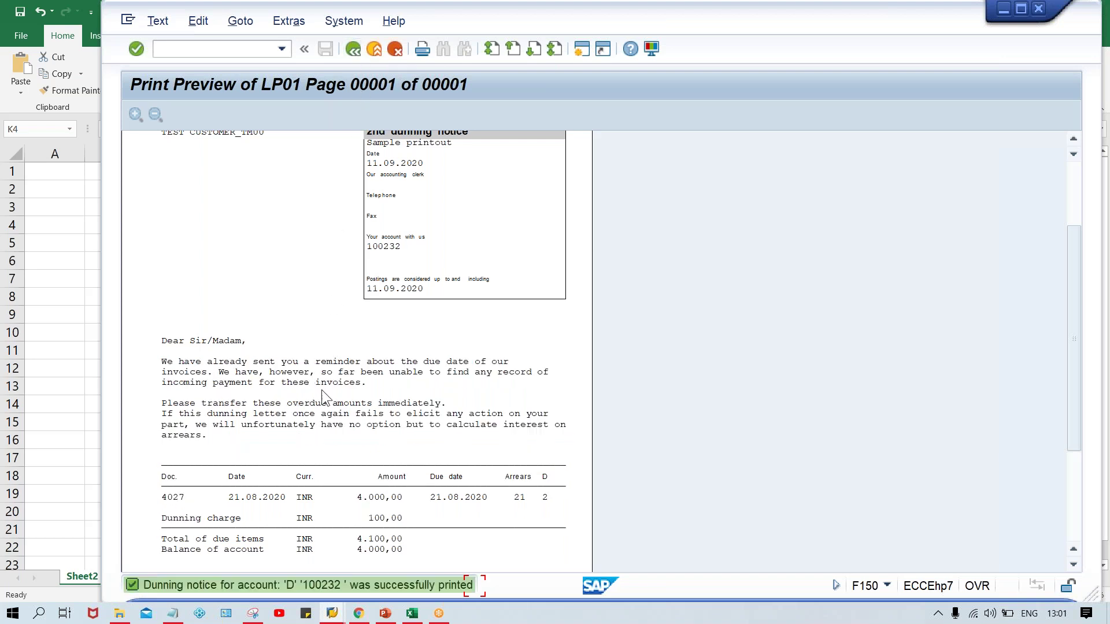
{"action": "scroll", "coordinate": [321, 390], "scroll_direction": "up", "scroll_amount": 1}
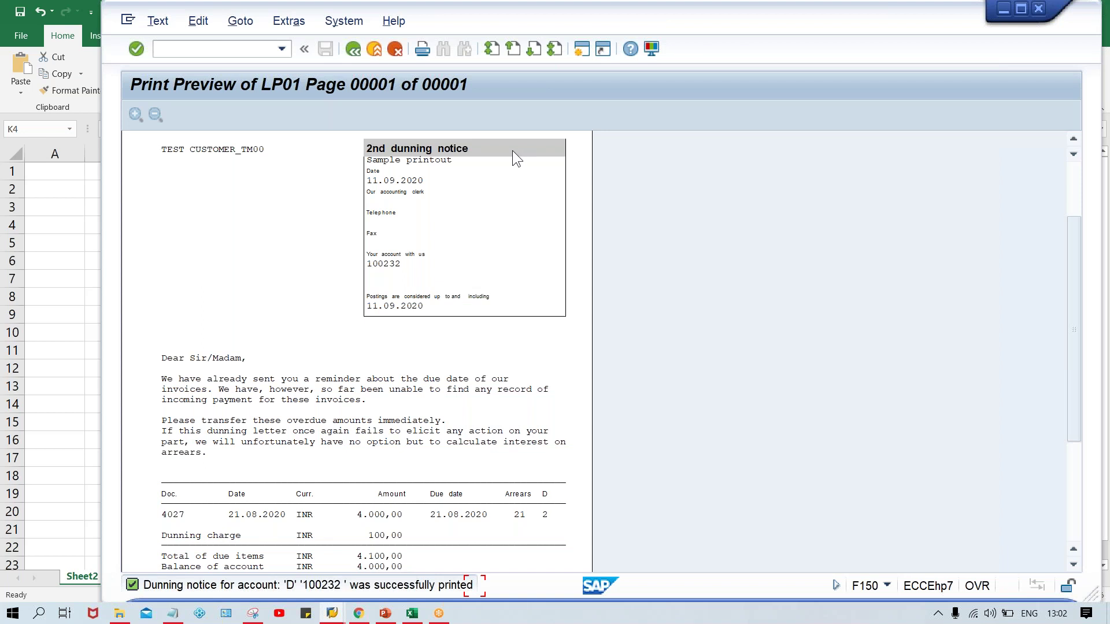
{"action": "left_click", "coordinate": [359, 48]}
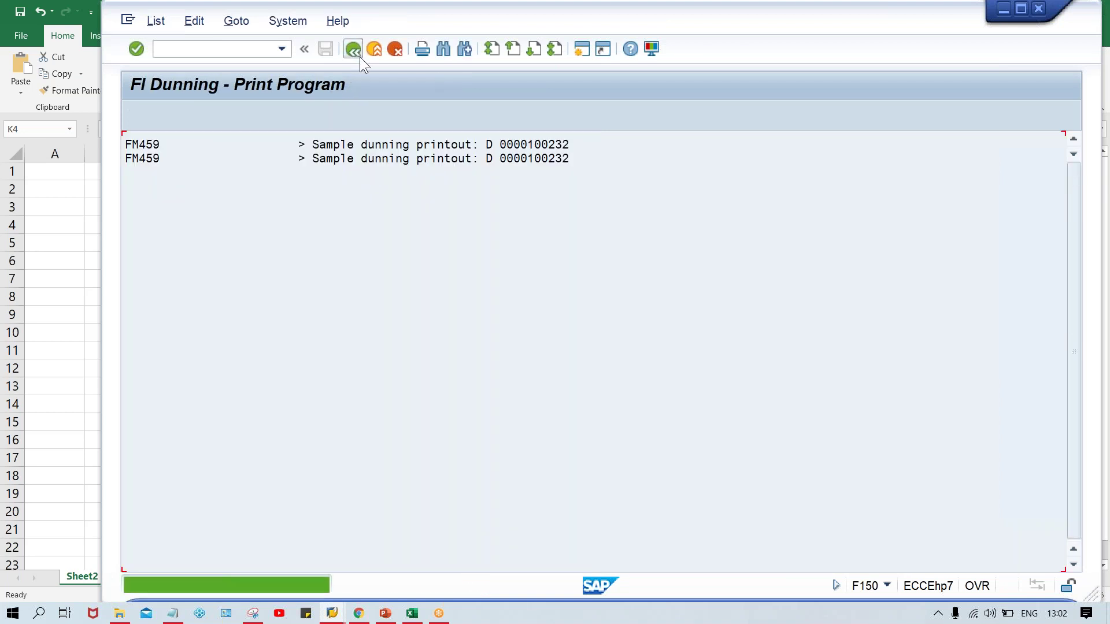
Leave the sample printout log, switch to Excel and clear the dunning charges from K4:K6
{"action": "left_click", "coordinate": [353, 48]}
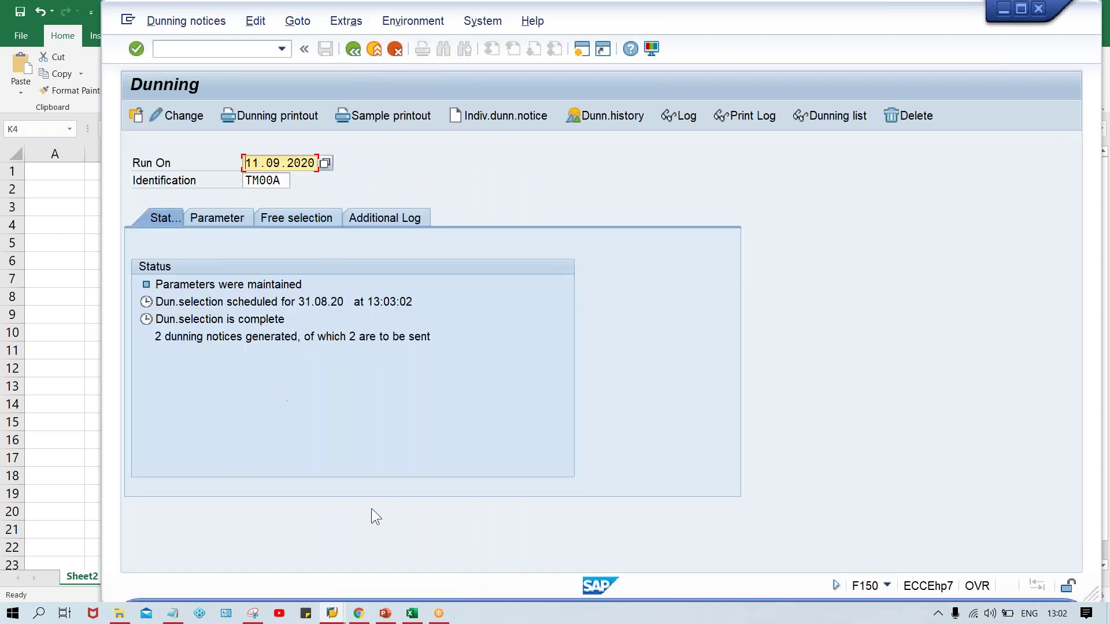
{"action": "left_click", "coordinate": [412, 614]}
{"action": "left_click", "coordinate": [692, 366]}
{"action": "left_click_drag", "start_coordinate": [725, 229], "coordinate": [729, 263]}
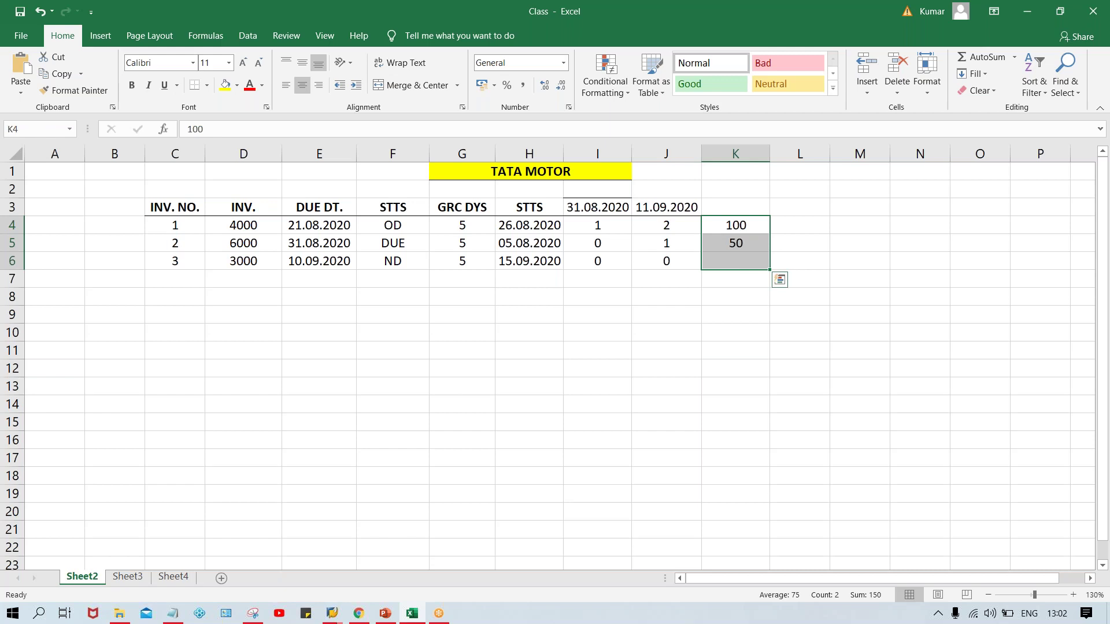
{"action": "key", "text": "Delete"}
Enter the next dunning run date 22.09.2020 as the heading in K3, beside the 11.09.2020 column
{"action": "left_click", "coordinate": [577, 203]}
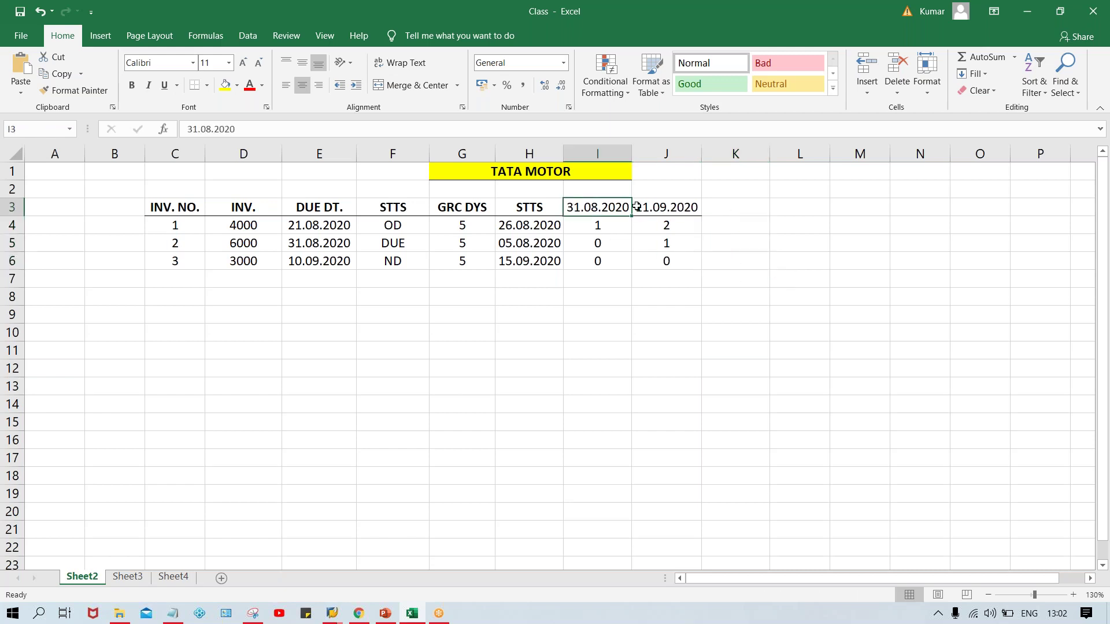
{"action": "left_click", "coordinate": [665, 209]}
{"action": "left_click", "coordinate": [740, 208]}
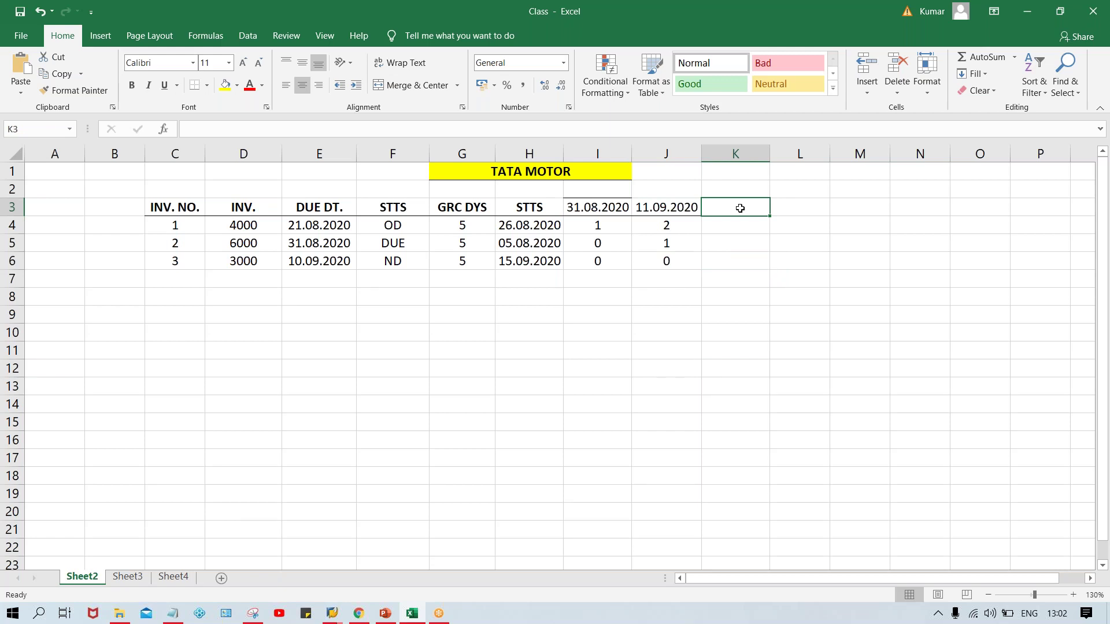
{"action": "type", "text": "22.09.2020"}
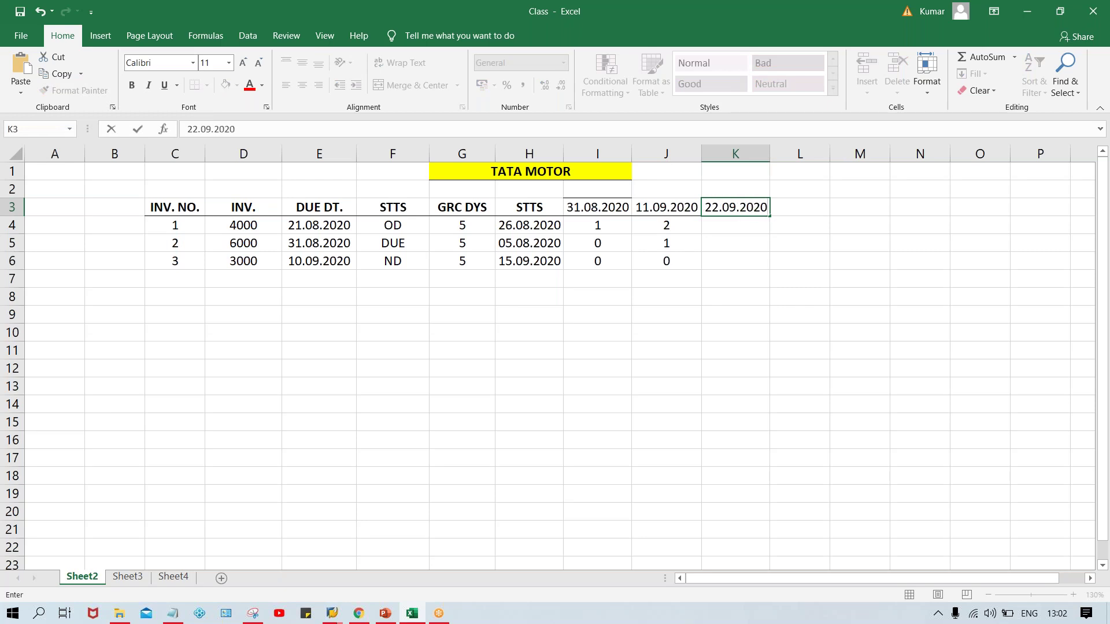
{"action": "key", "text": "Return"}
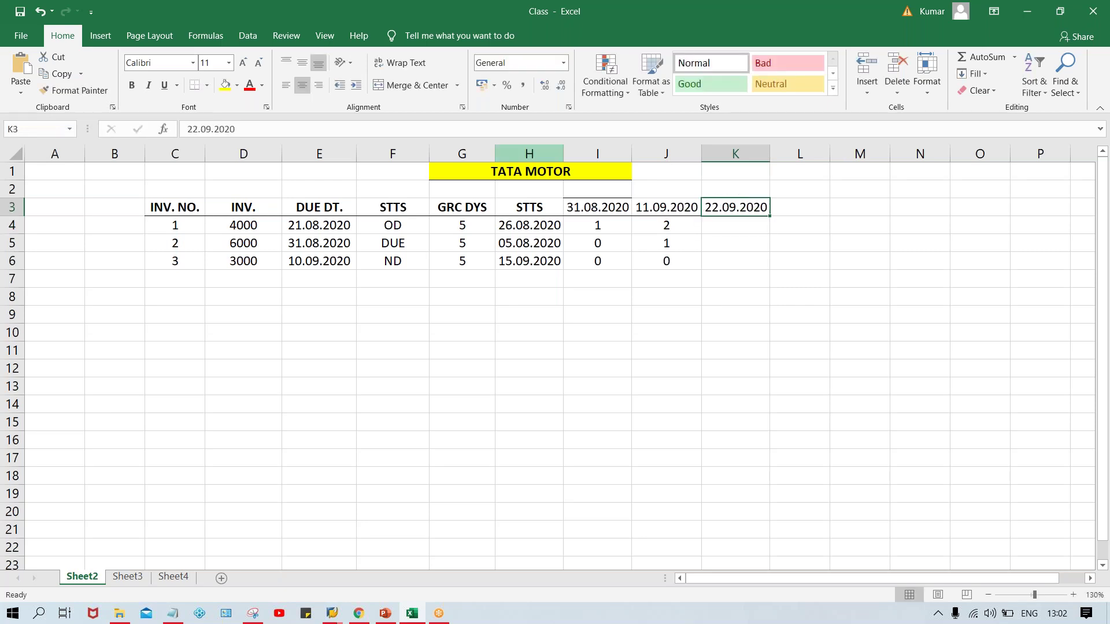
{"action": "left_click", "coordinate": [725, 330]}
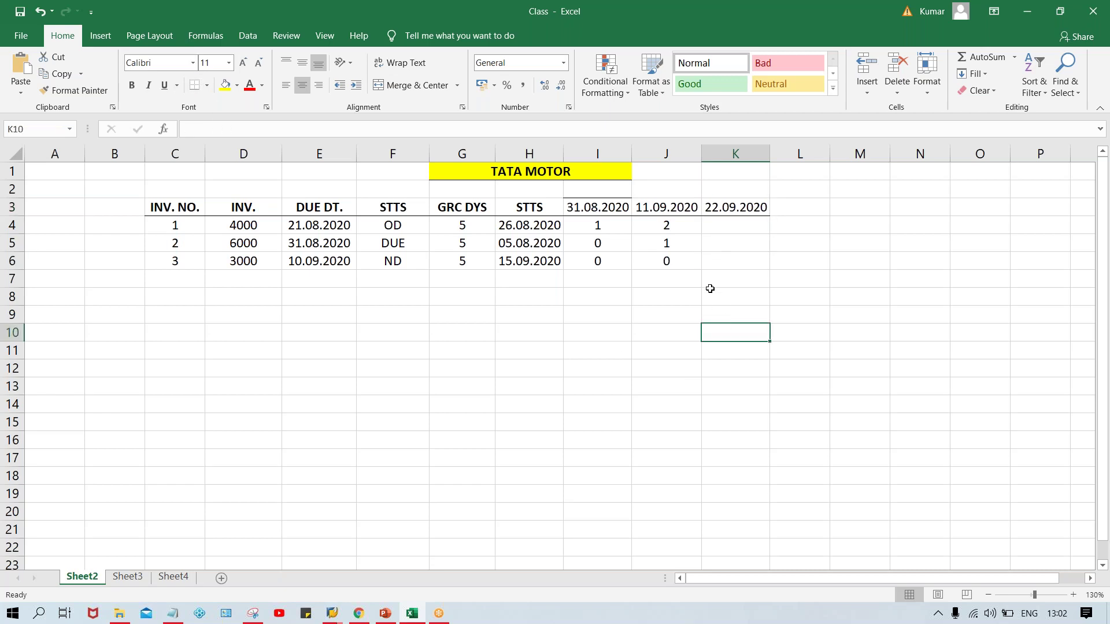
Check invoice 3's date after grace days and enter dunning level 1 for it in K6
{"action": "left_click", "coordinate": [727, 267]}
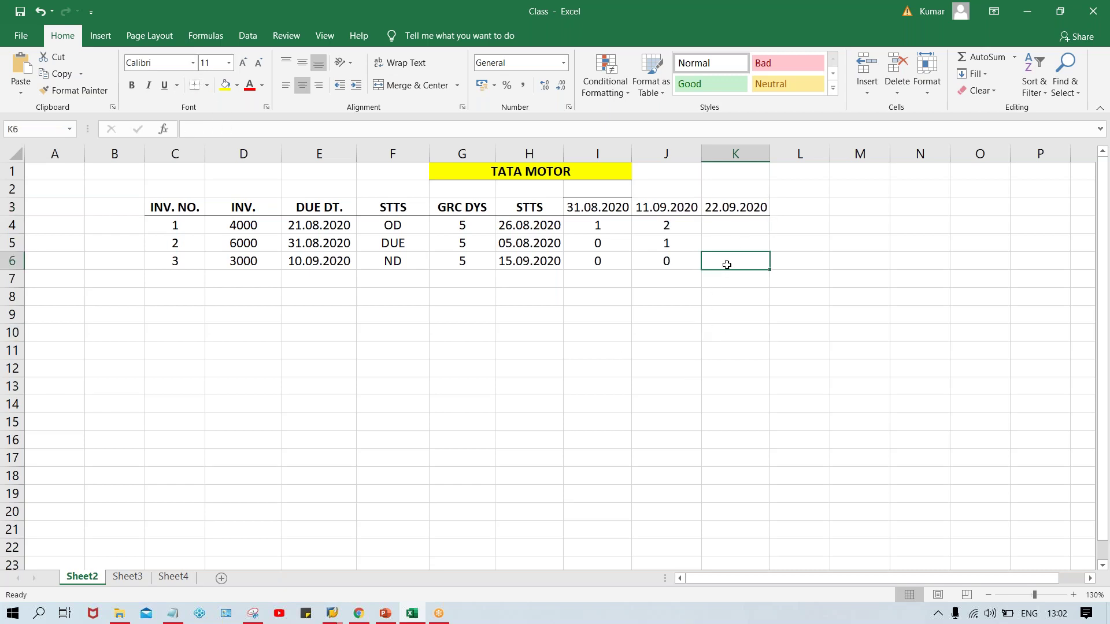
{"action": "left_click", "coordinate": [524, 266]}
{"action": "left_click", "coordinate": [730, 267]}
{"action": "type", "text": "1"}
{"action": "key", "text": "Up"}
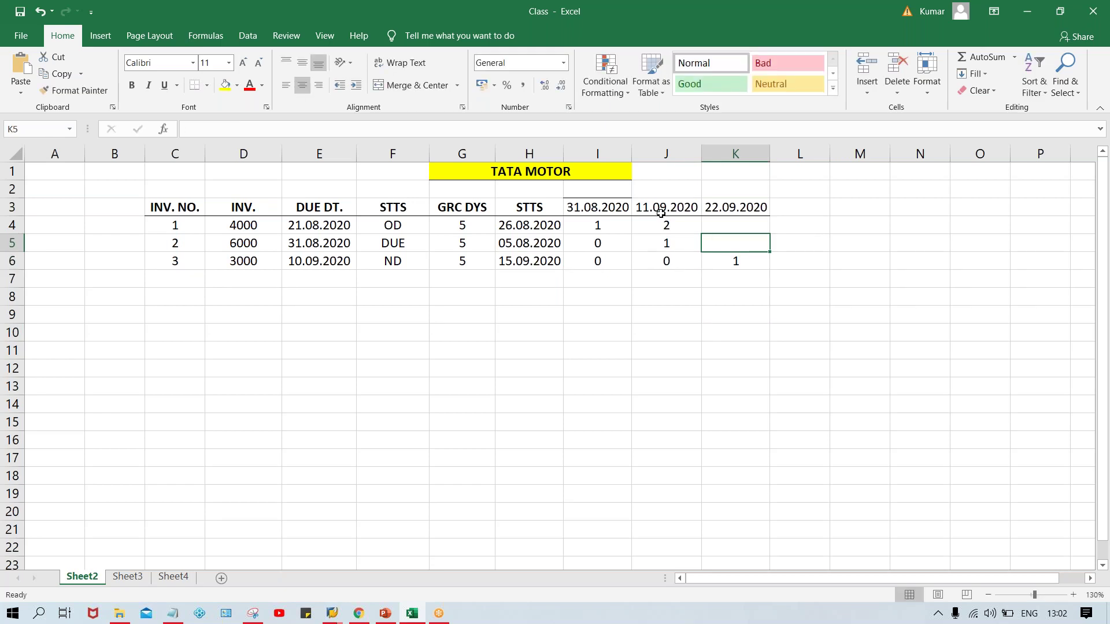
Compare the 11.09.2020 and 22.09.2020 run dates and enter dunning level 2 for invoice 2 in K5
{"action": "left_click", "coordinate": [661, 213]}
{"action": "left_click", "coordinate": [734, 197]}
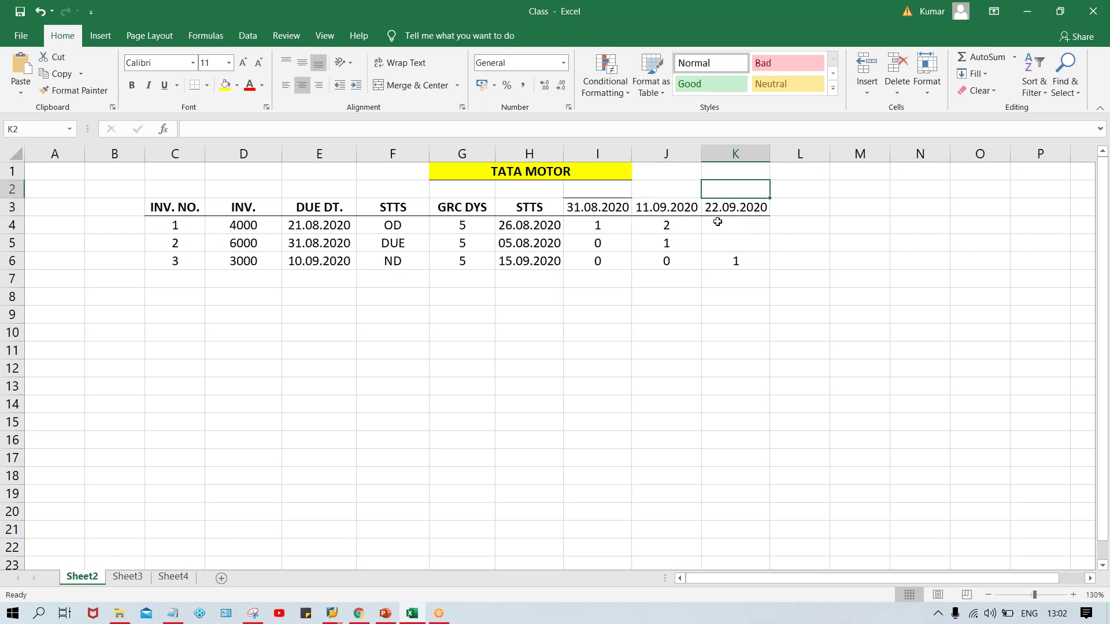
{"action": "left_click", "coordinate": [685, 209]}
{"action": "left_click", "coordinate": [735, 208]}
{"action": "left_click", "coordinate": [657, 246]}
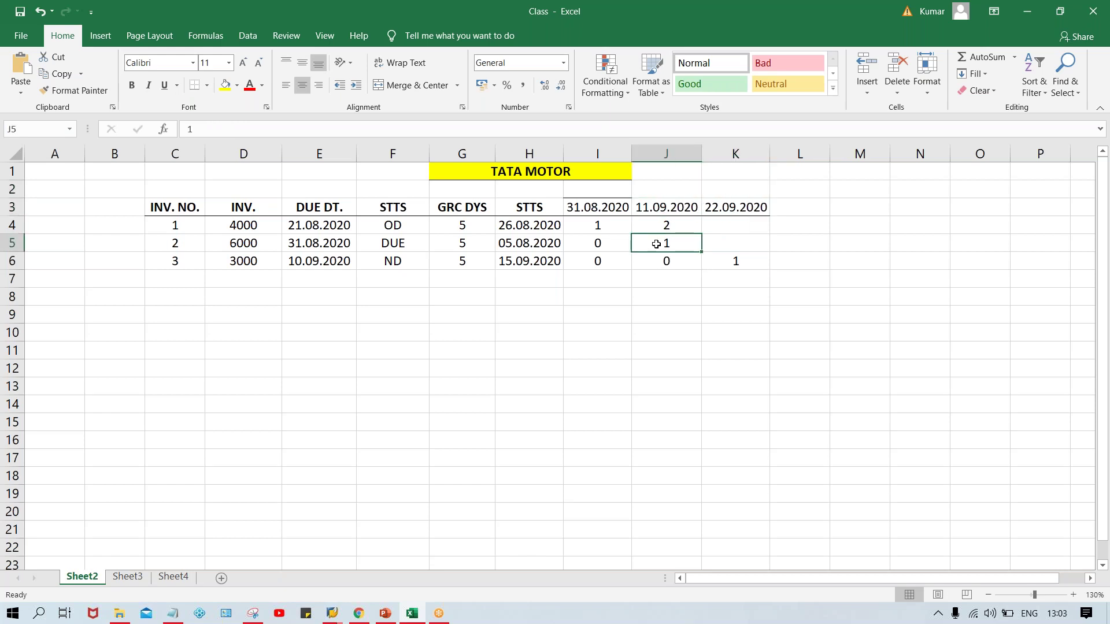
{"action": "left_click", "coordinate": [720, 239]}
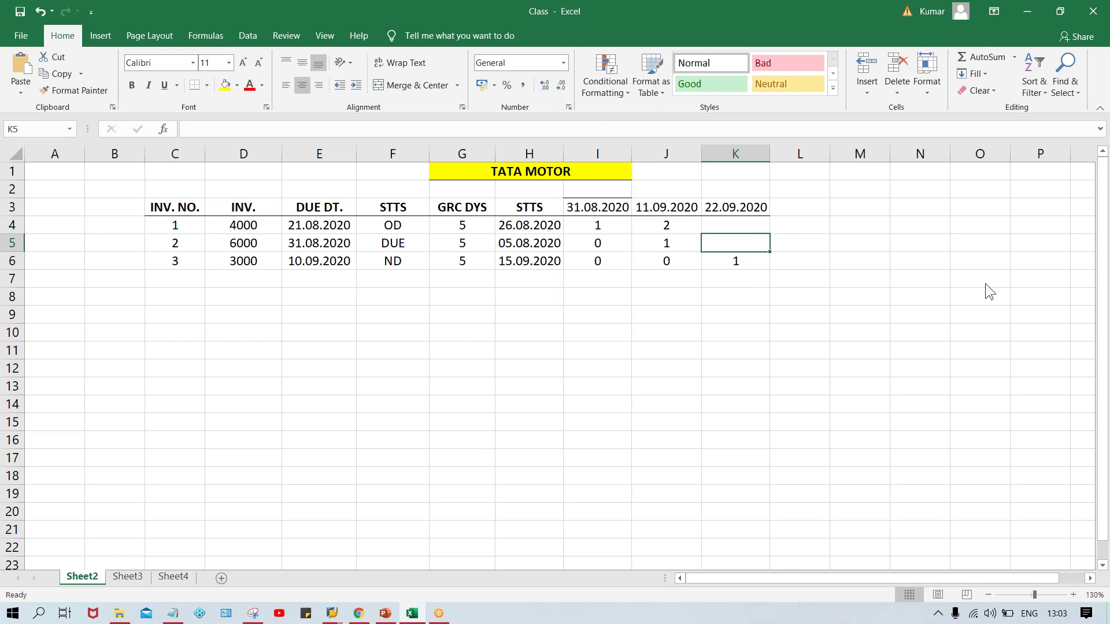
{"action": "type", "text": "2"}
{"action": "key", "text": "Up"}
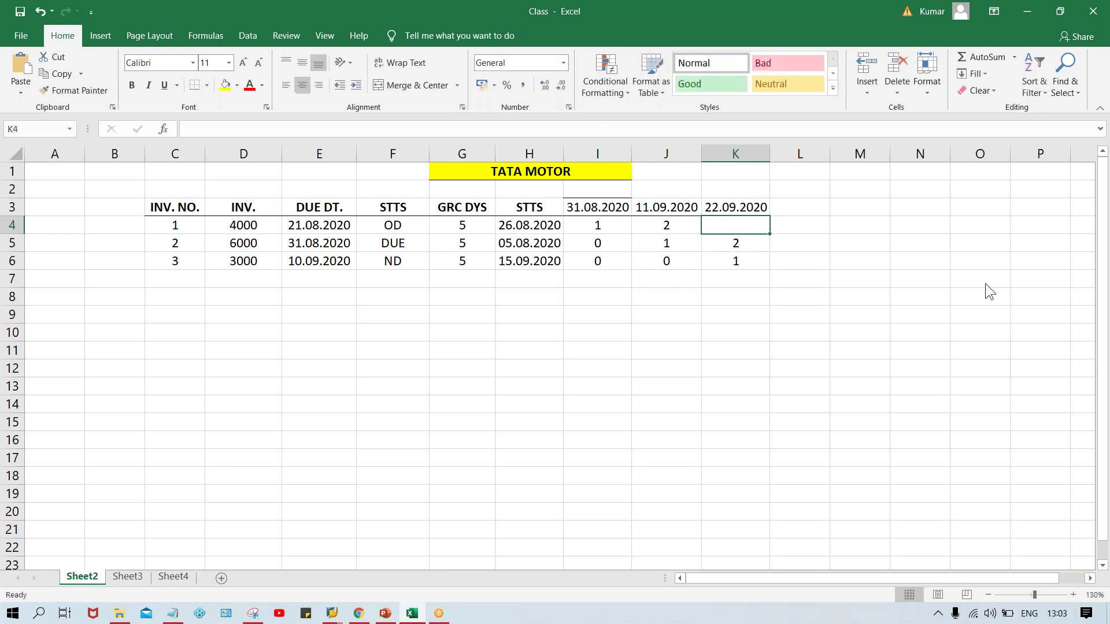
Check invoice 1's level for 11.09.2020 and enter dunning level 3 for it in K4
{"action": "left_click", "coordinate": [665, 223]}
{"action": "left_click", "coordinate": [736, 228]}
{"action": "type", "text": "3"}
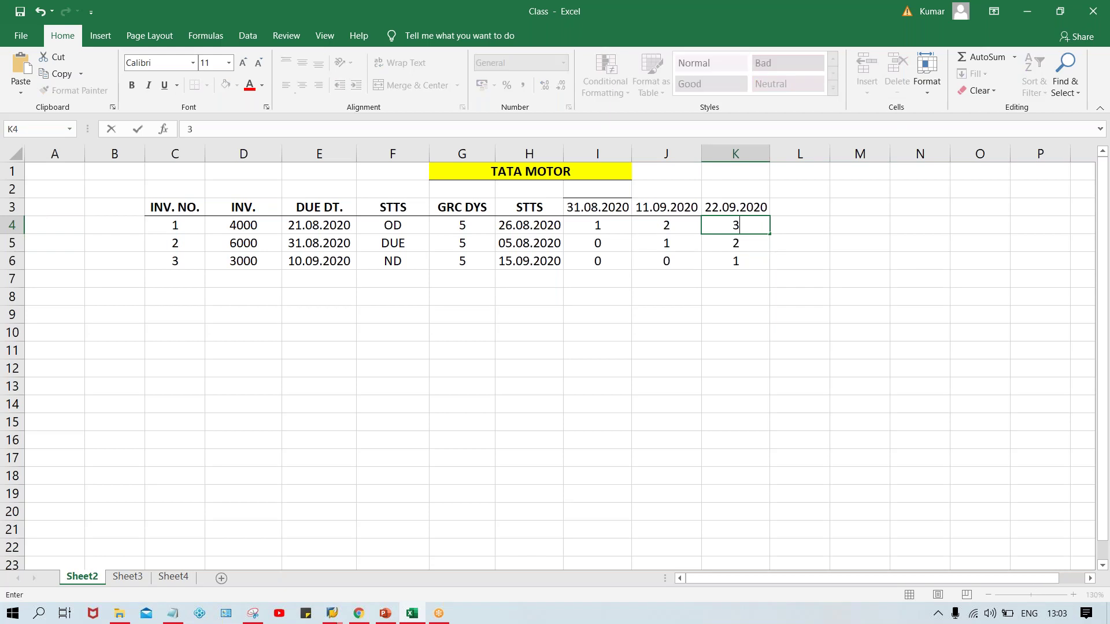
{"action": "key", "text": "Return"}
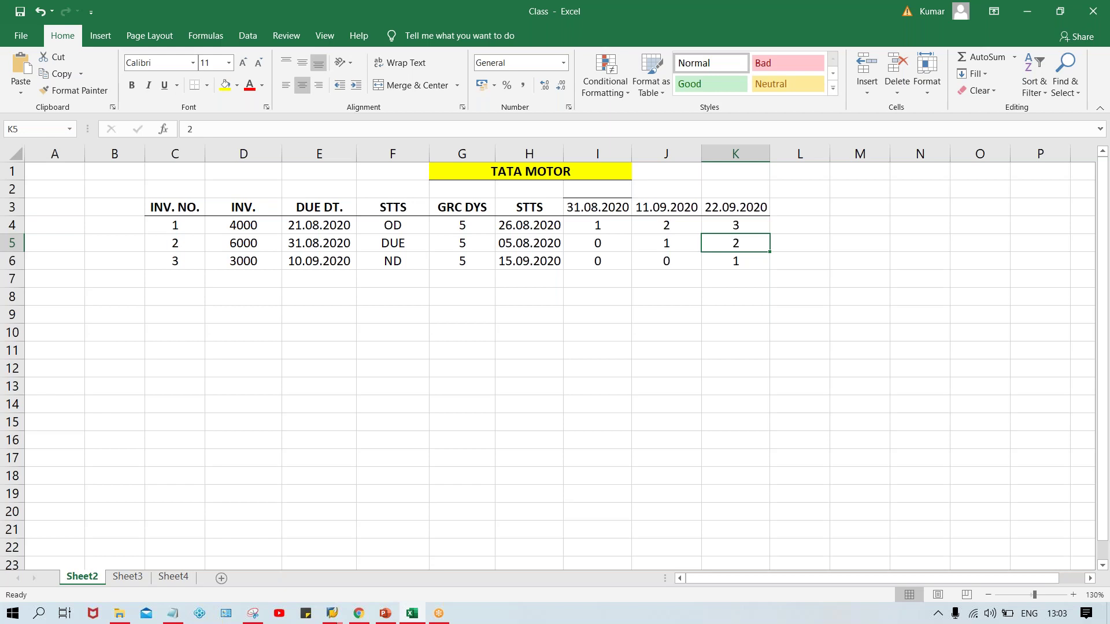
{"action": "left_click", "coordinate": [727, 285]}
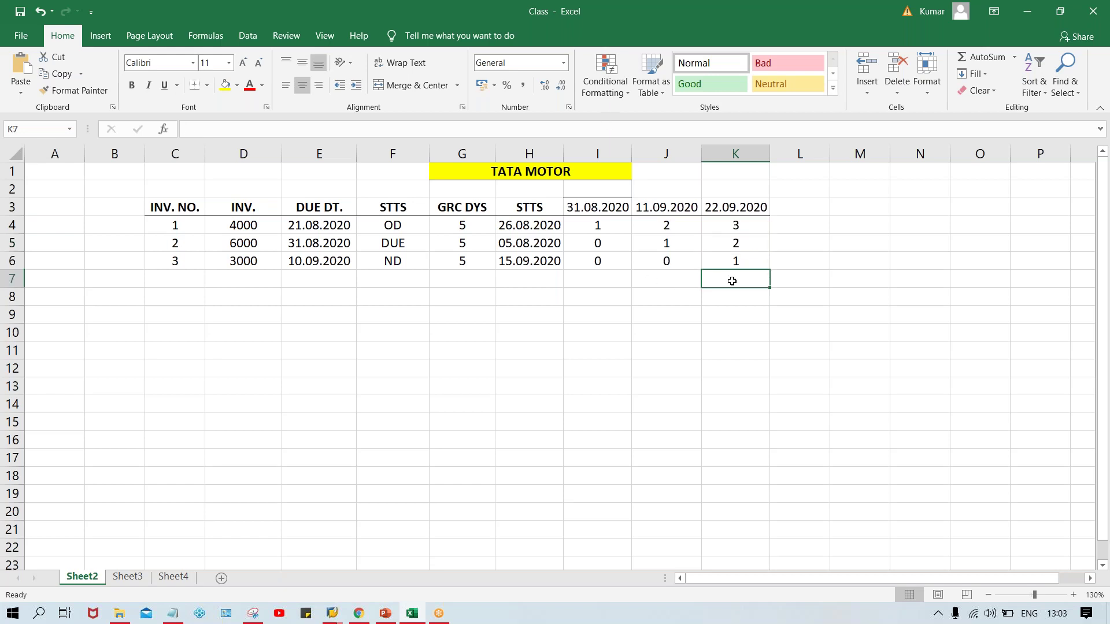
{"action": "left_click", "coordinate": [742, 223]}
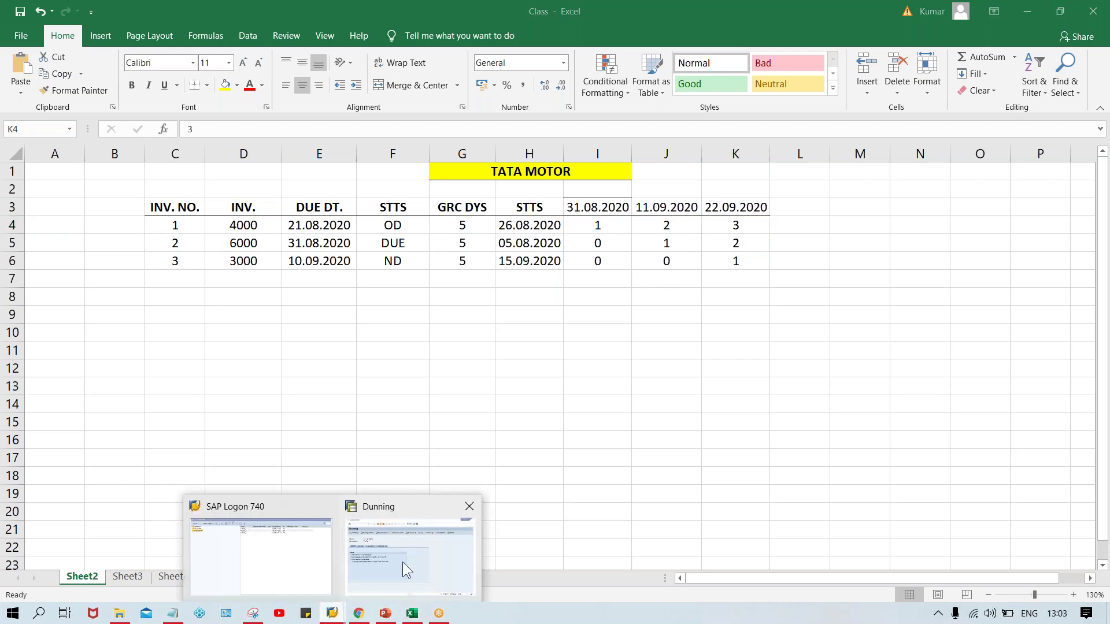
Switch to the SAP Dunning window, open a new session and start transaction FBL5N there
{"action": "left_click", "coordinate": [402, 562]}
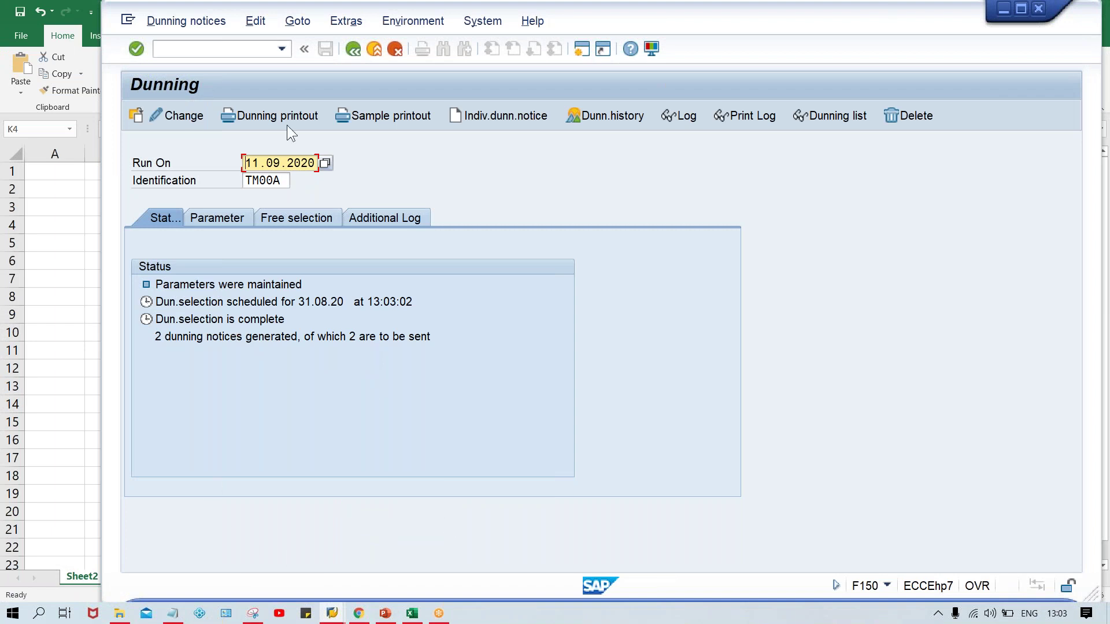
{"action": "left_click", "coordinate": [577, 47]}
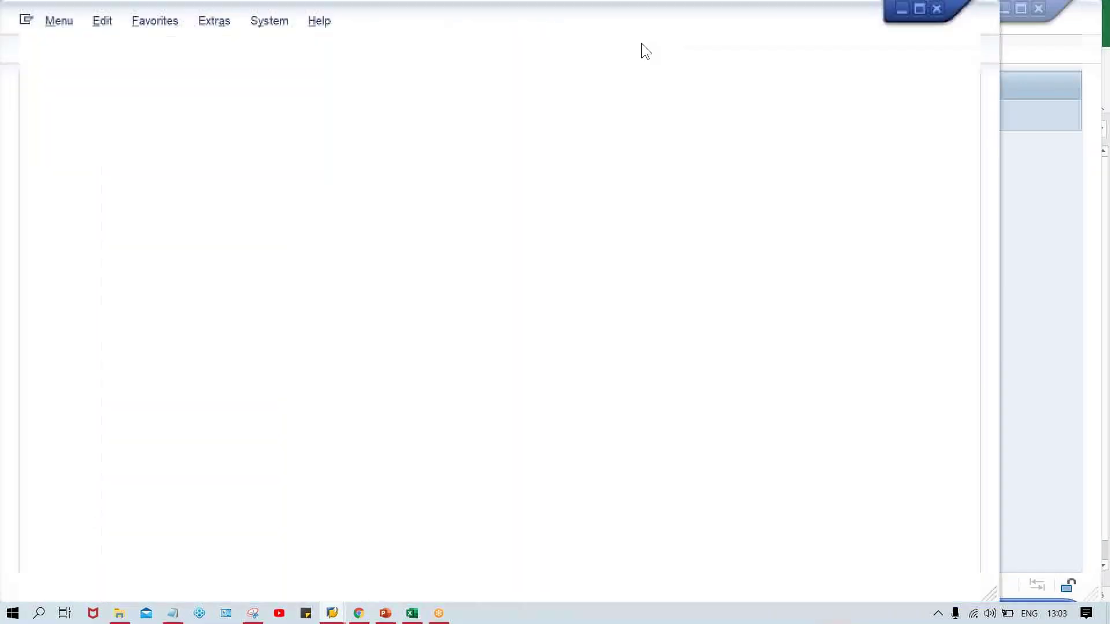
{"action": "left_click_drag", "start_coordinate": [720, 23], "coordinate": [796, 26]}
{"action": "type", "text": "GF"}
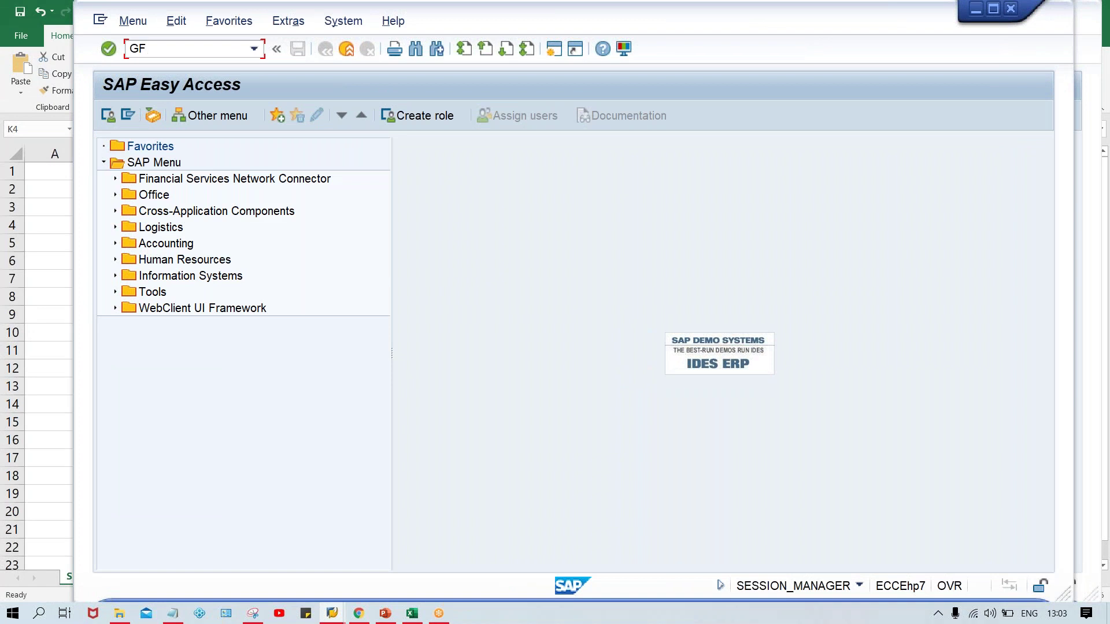
{"action": "key", "text": "BackSpace"}
{"action": "key", "text": "BackSpace"}
{"action": "type", "text": "FBL5N"}
{"action": "key", "text": "Return"}
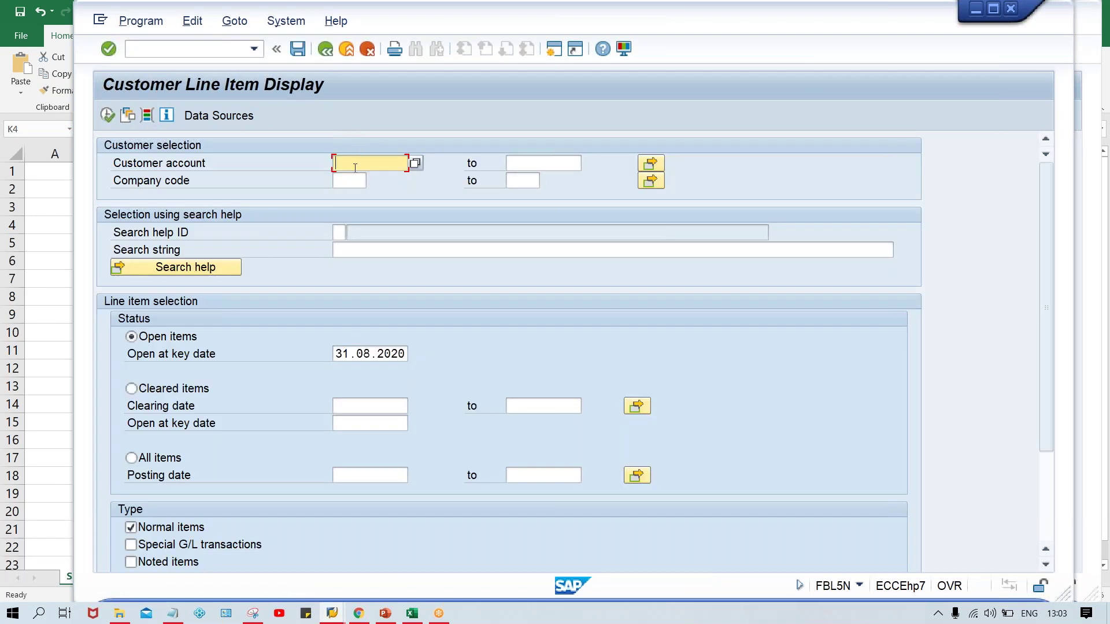
Display all line items of the test customer's account in company code TM00
{"action": "key", "text": "Tab"}
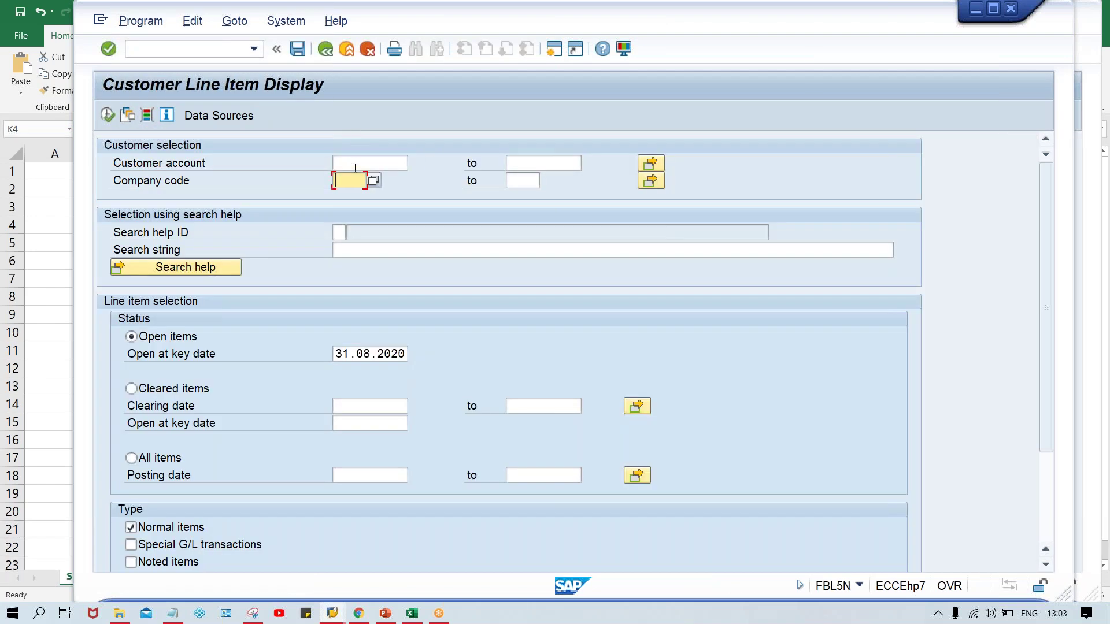
{"action": "type", "text": "T"}
{"action": "key", "text": "Down"}
{"action": "key", "text": "Return"}
{"action": "left_click", "coordinate": [355, 168]}
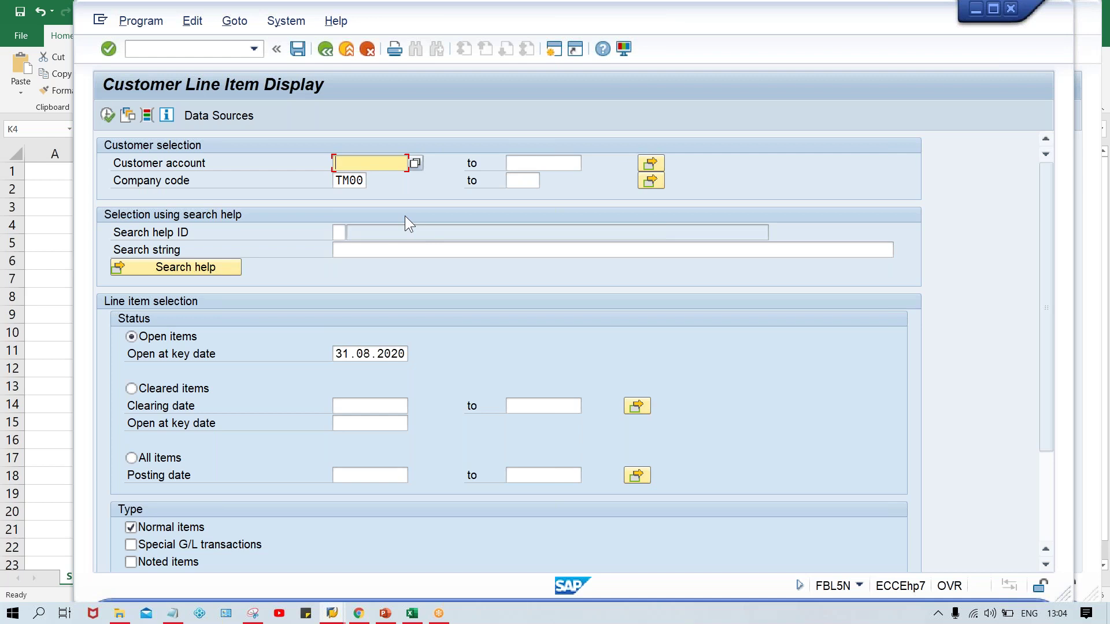
{"action": "type", "text": "1"}
{"action": "key", "text": "Down"}
{"action": "key", "text": "Return"}
{"action": "left_click", "coordinate": [150, 461]}
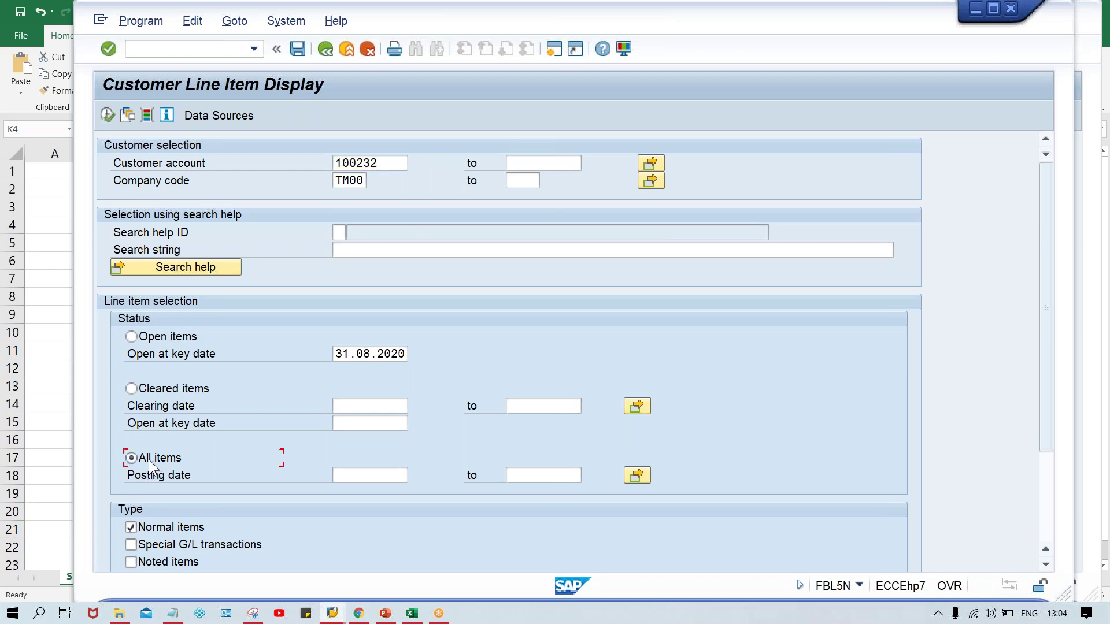
{"action": "left_click", "coordinate": [108, 115]}
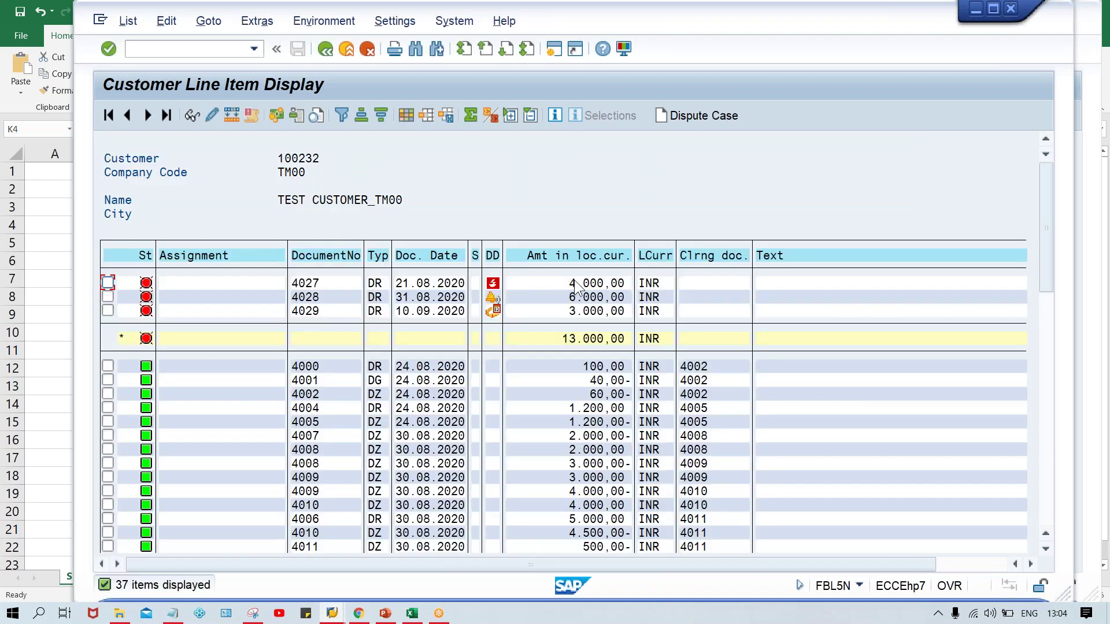
Open the 4.000,00 INR invoice dated 21.08.2020, check its last dunned date and level, and return to the list
{"action": "left_click", "coordinate": [572, 300]}
{"action": "left_click", "coordinate": [572, 283]}
{"action": "double_click", "coordinate": [570, 282]}
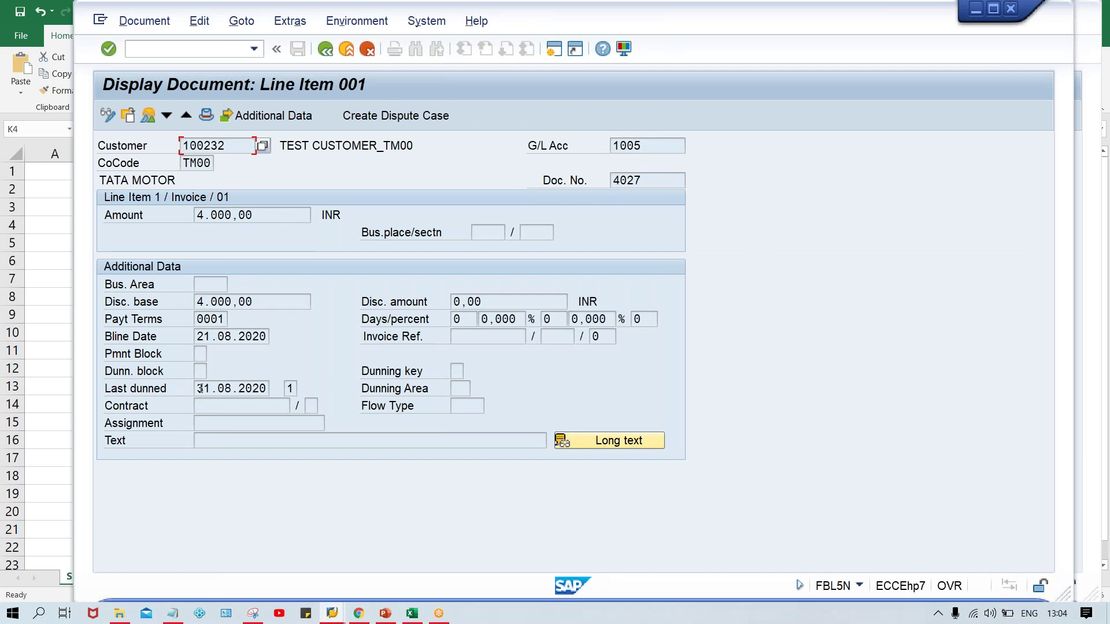
{"action": "left_click_drag", "start_coordinate": [197, 388], "coordinate": [267, 389]}
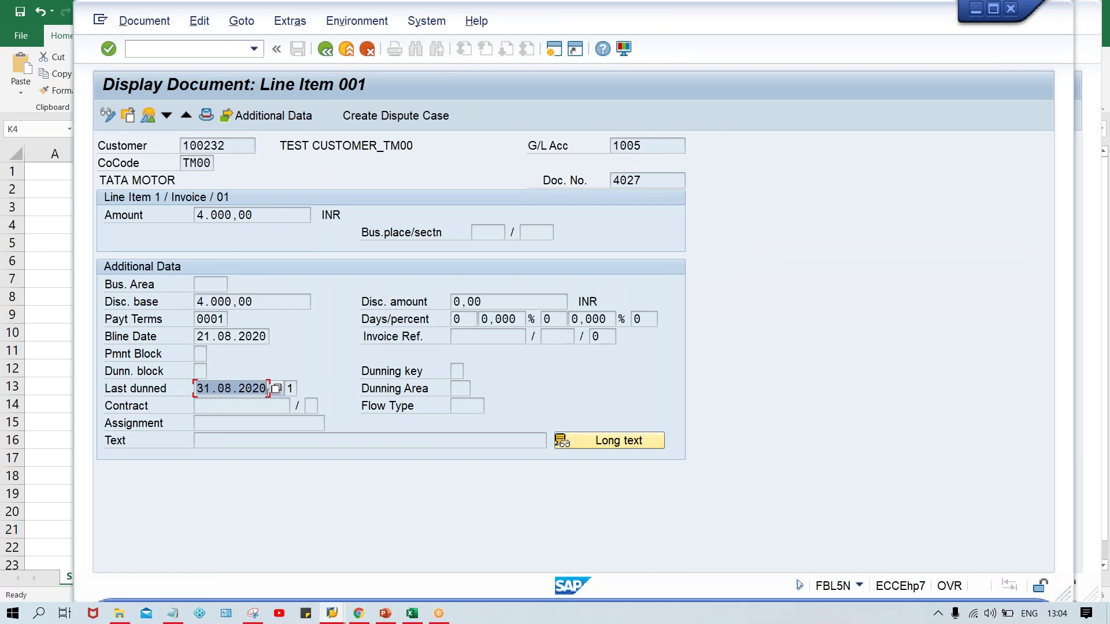
{"action": "left_click", "coordinate": [294, 392]}
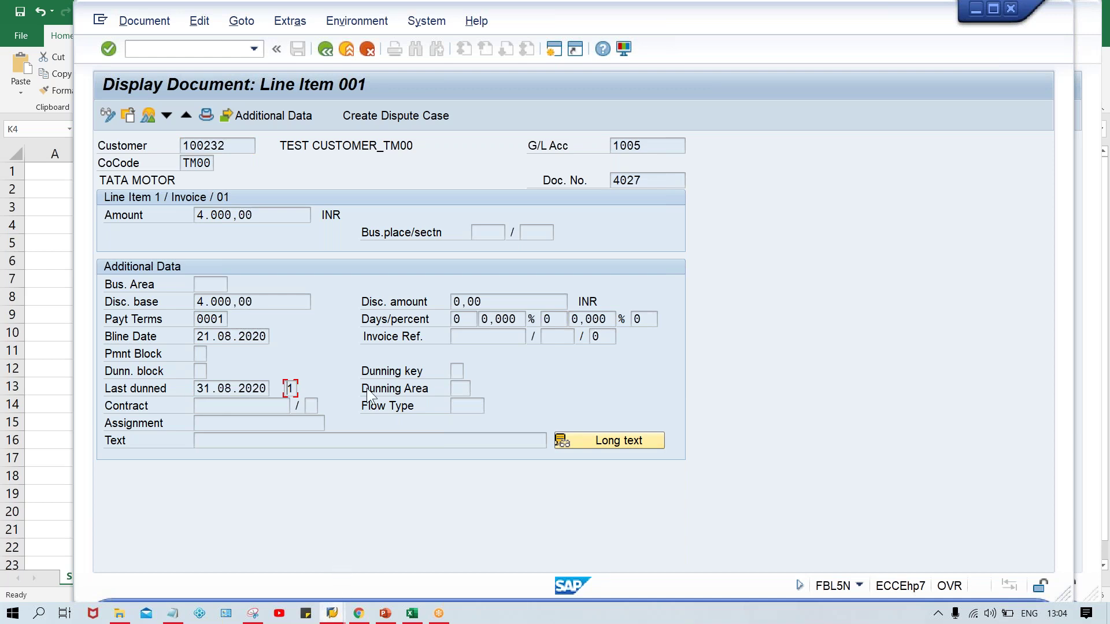
{"action": "left_click", "coordinate": [326, 50]}
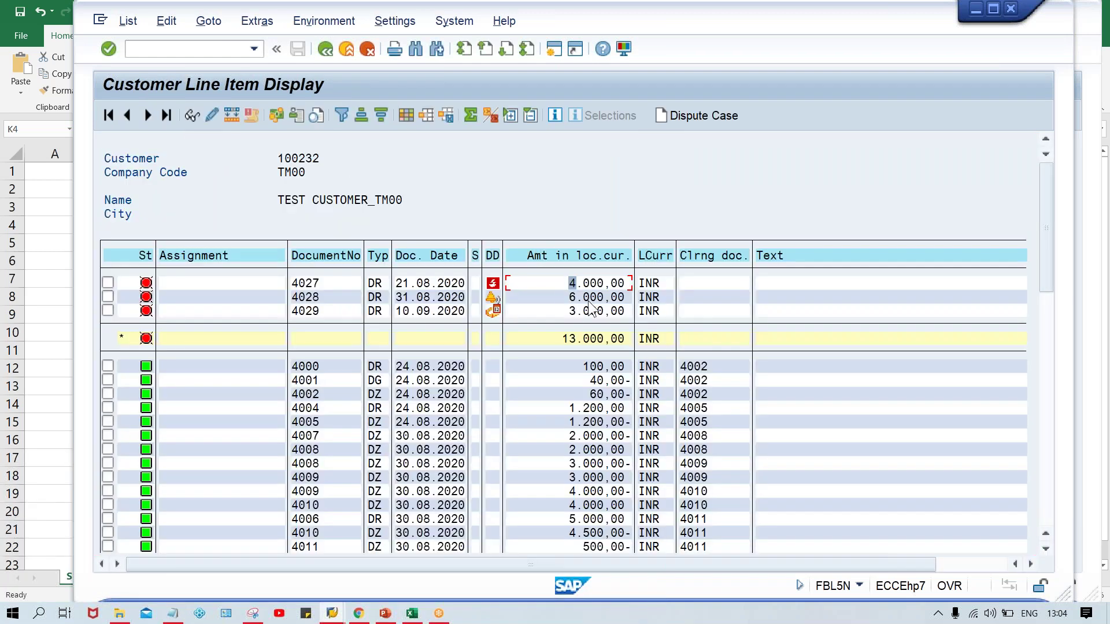
Open the 6.000,00 INR invoice dated 31.08.2020, check its last dunned fields, and return to the line item list
{"action": "double_click", "coordinate": [590, 301]}
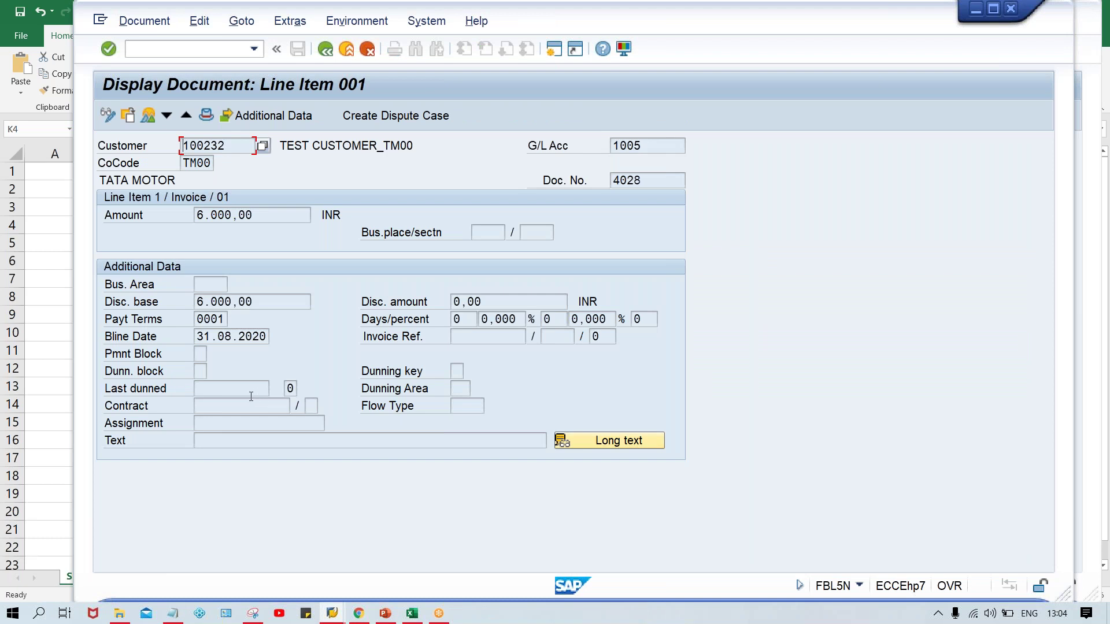
{"action": "left_click", "coordinate": [323, 48]}
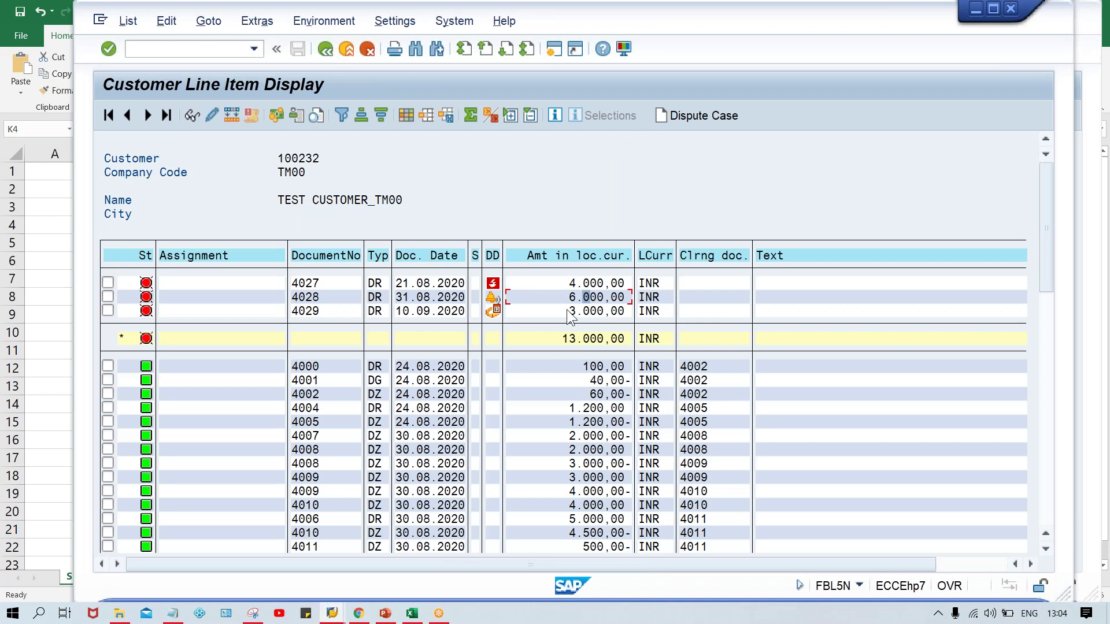
{"action": "left_click", "coordinate": [567, 311]}
Return to the Dunning session, print the 11.09.2020 run's notices immediately on output device LP01, and refresh the status
{"action": "left_click", "coordinate": [346, 614]}
{"action": "left_click", "coordinate": [380, 570]}
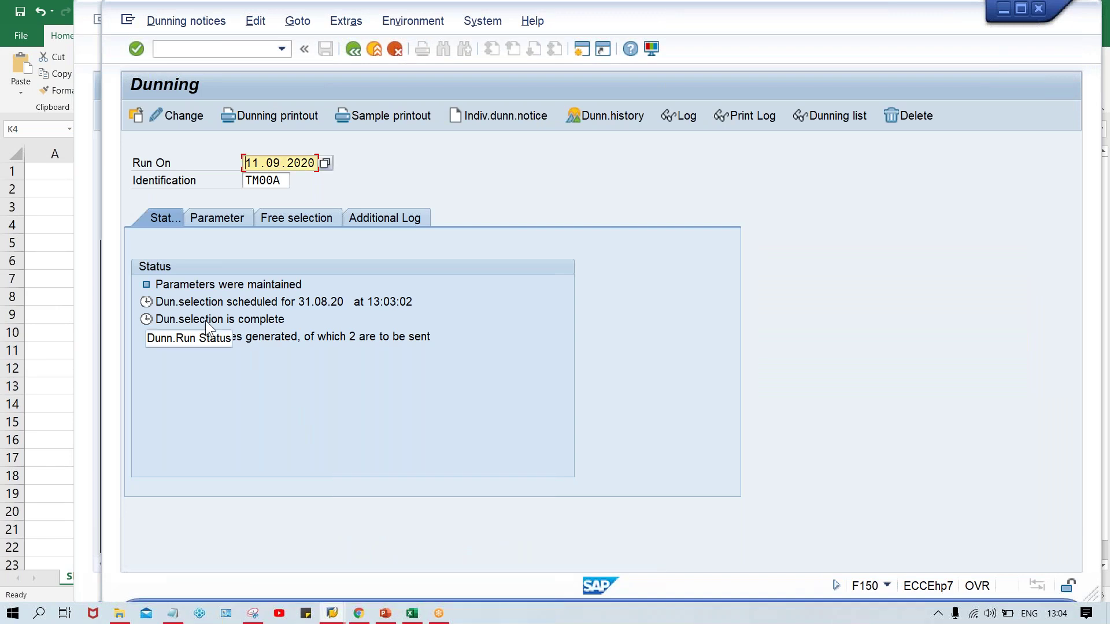
{"action": "left_click", "coordinate": [250, 115]}
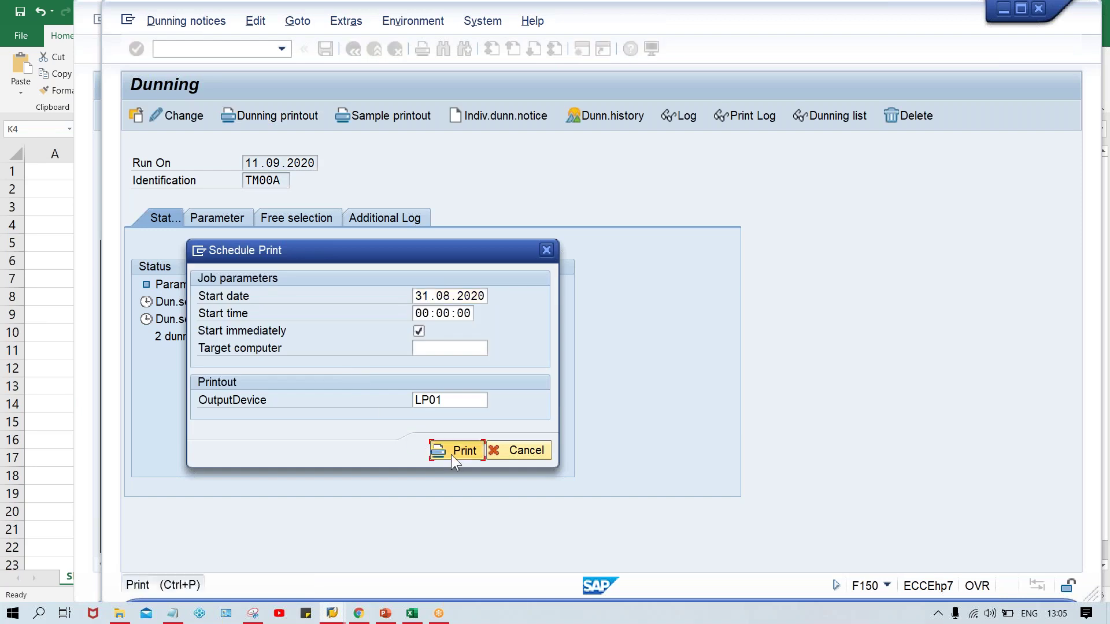
{"action": "left_click", "coordinate": [452, 452]}
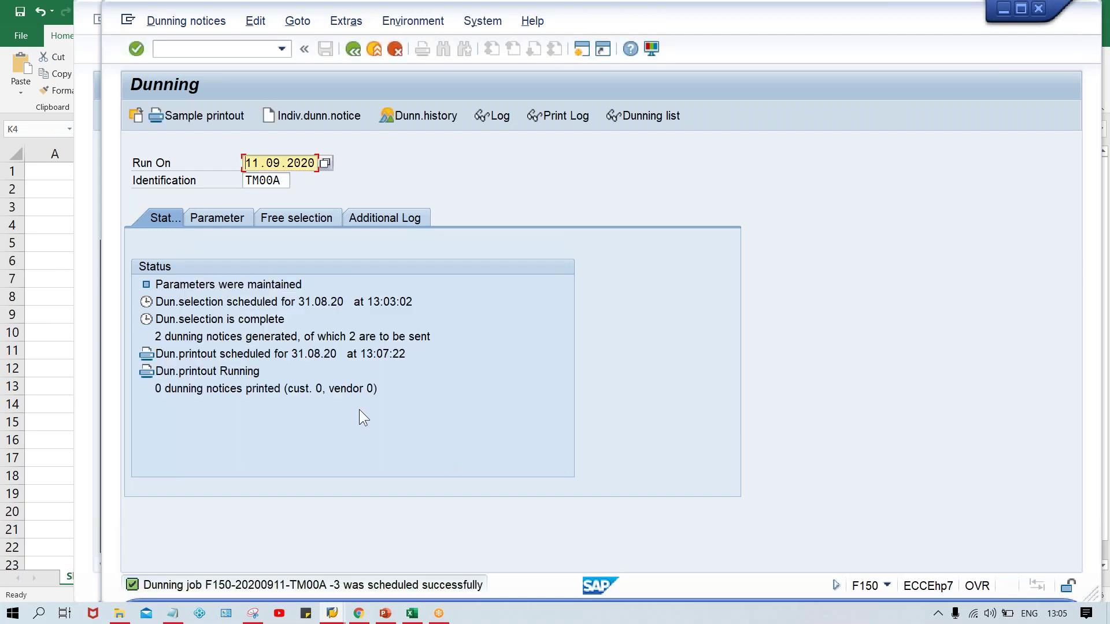
{"action": "key", "text": "Return"}
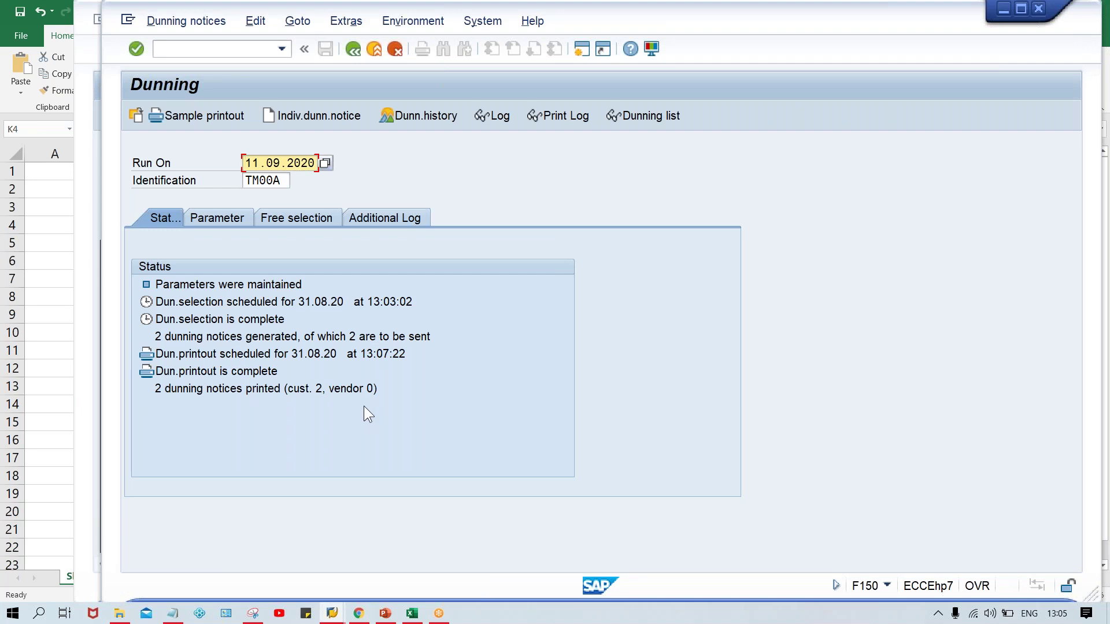
Switch to the Customer Line Item Display session, open the 4.000,00 INR invoice dated 21.08.2020, and check its last dunned date and level
{"action": "left_click", "coordinate": [332, 613]}
{"action": "left_click", "coordinate": [433, 569]}
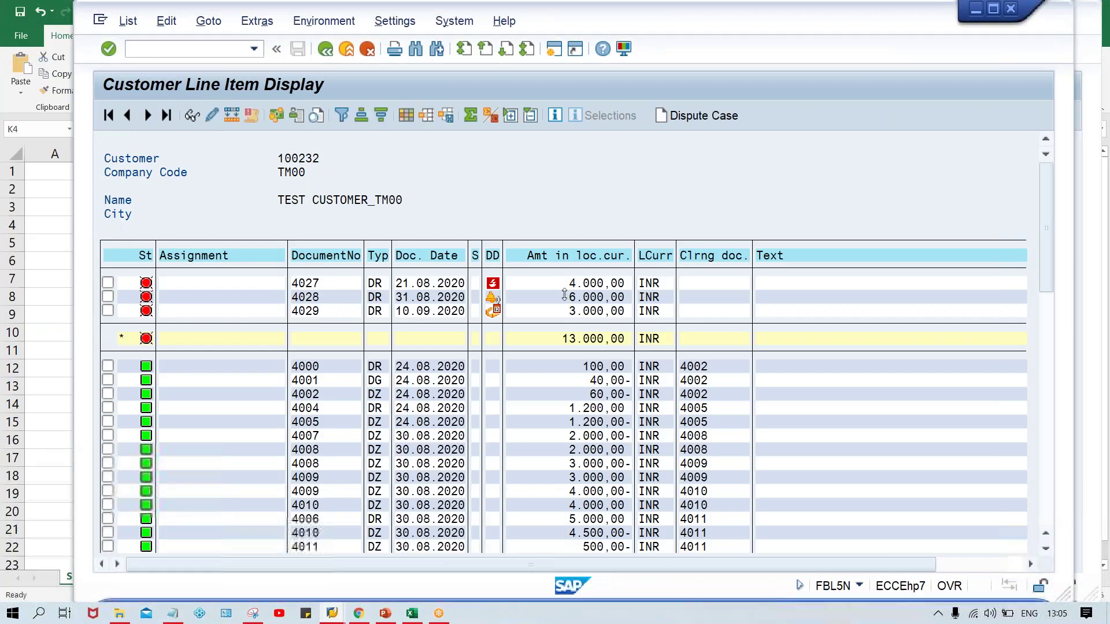
{"action": "double_click", "coordinate": [580, 282]}
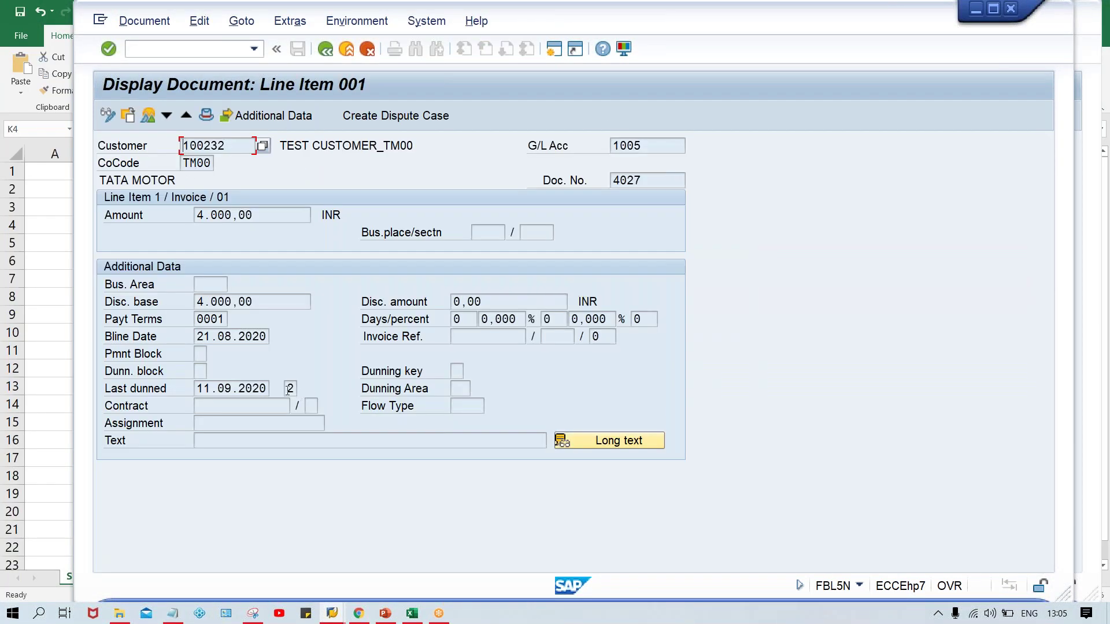
{"action": "left_click", "coordinate": [289, 388]}
{"action": "left_click_drag", "start_coordinate": [197, 388], "coordinate": [275, 389]}
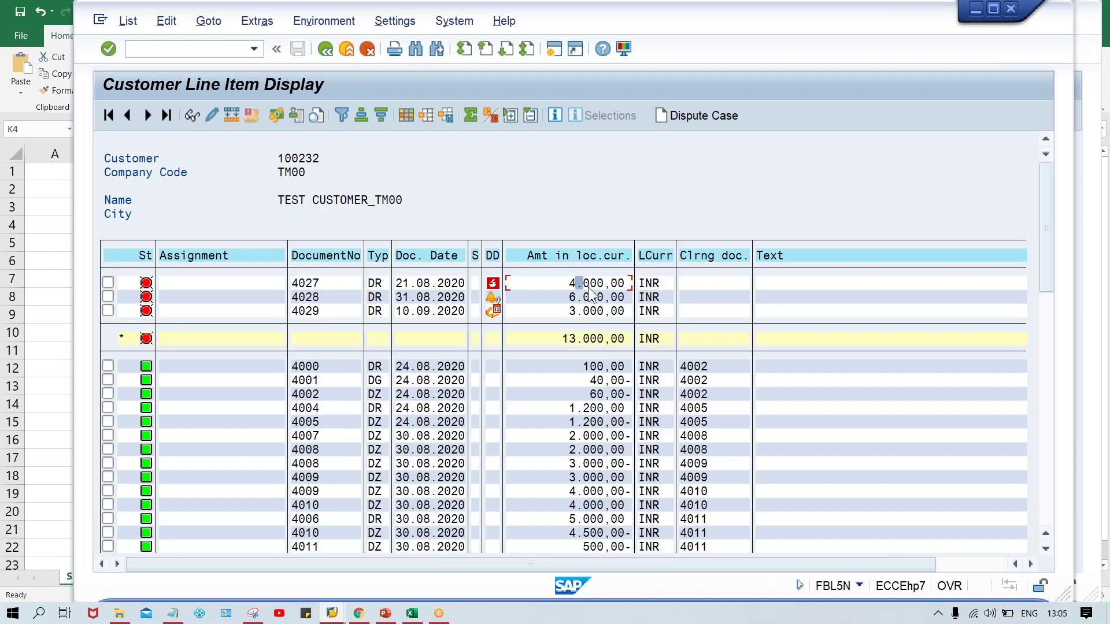
Open the 6.000,00 INR invoice dated 31.08.2020, check its last dunned date and dunning level, and return to the line item list
{"action": "double_click", "coordinate": [587, 299]}
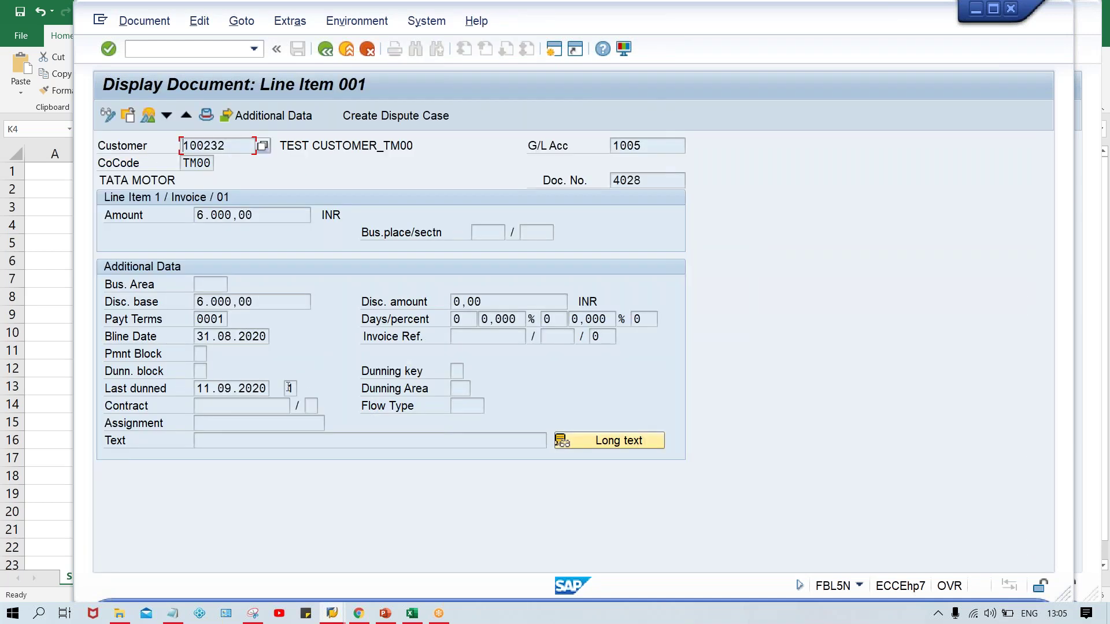
{"action": "left_click", "coordinate": [289, 388]}
{"action": "left_click", "coordinate": [197, 388]}
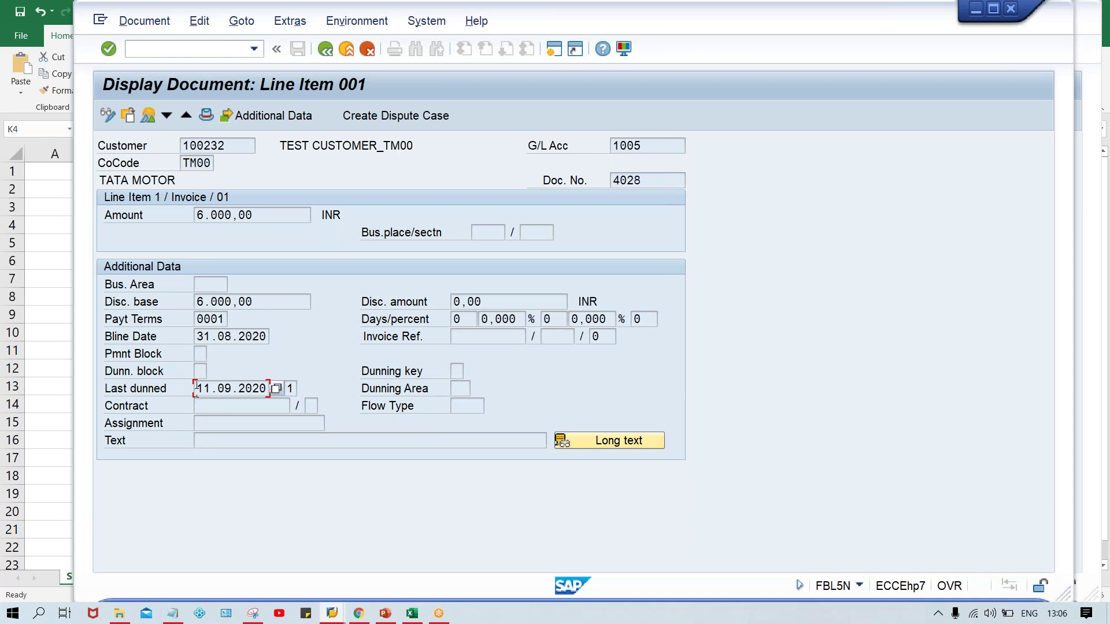
{"action": "left_click", "coordinate": [228, 407]}
{"action": "left_click", "coordinate": [289, 389]}
{"action": "left_click", "coordinate": [326, 49]}
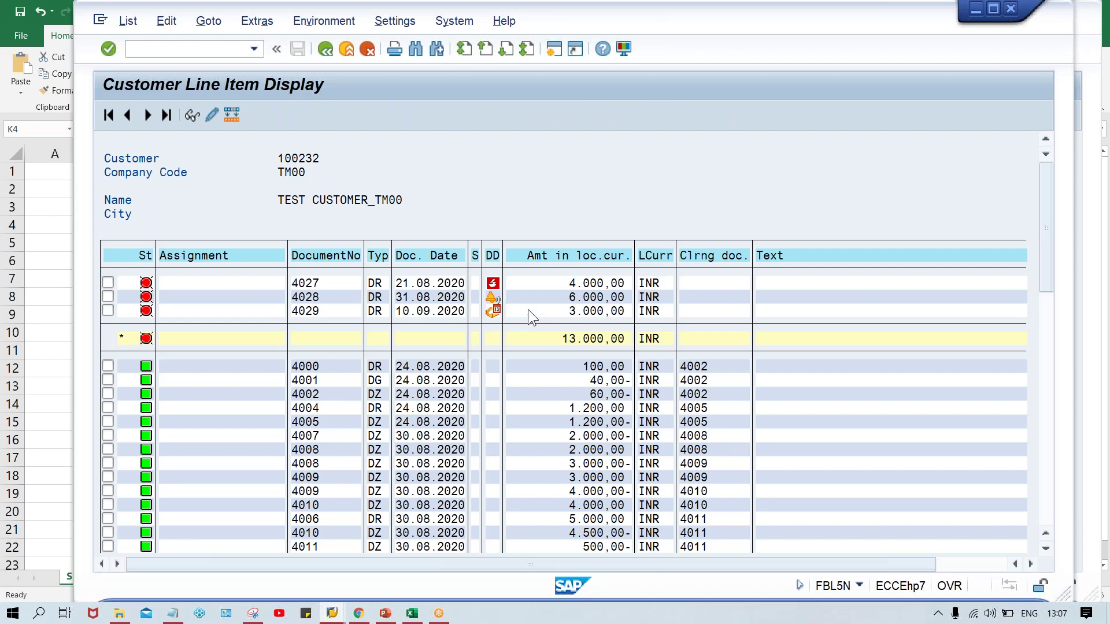
Open the 3.000,00 INR invoice dated 10.09.2020, check its dunning level, and minimize the SAP session
{"action": "double_click", "coordinate": [529, 310]}
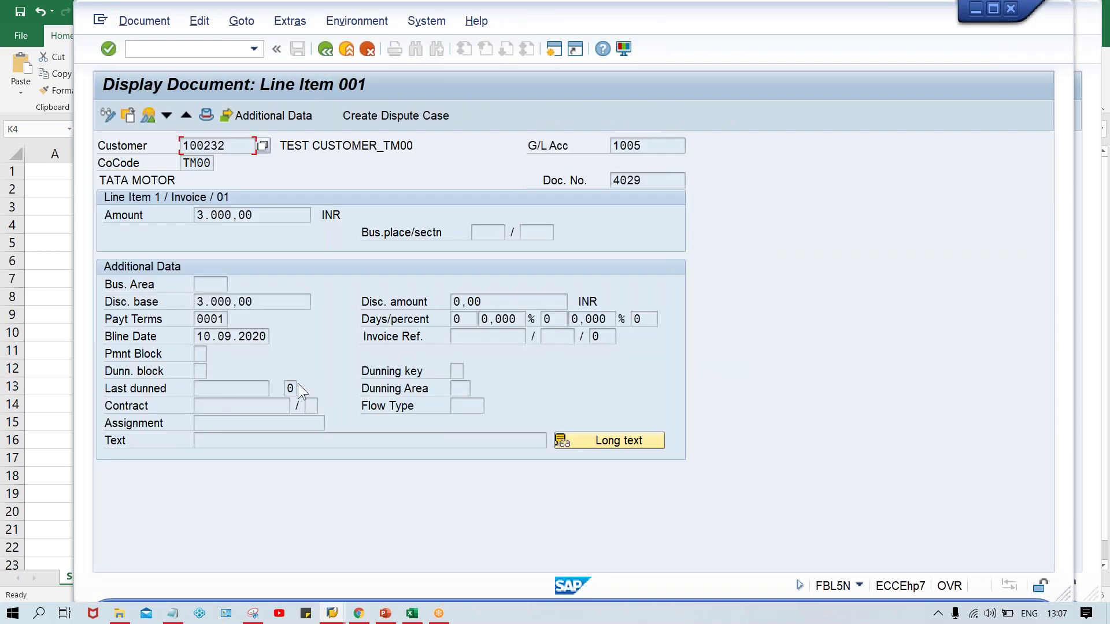
{"action": "left_click", "coordinate": [294, 388]}
{"action": "left_click", "coordinate": [976, 8]}
Review the dunning levels planned for 22.09.2020 in the Excel sheet against those of the 11.09.2020 run
{"action": "left_click", "coordinate": [734, 334]}
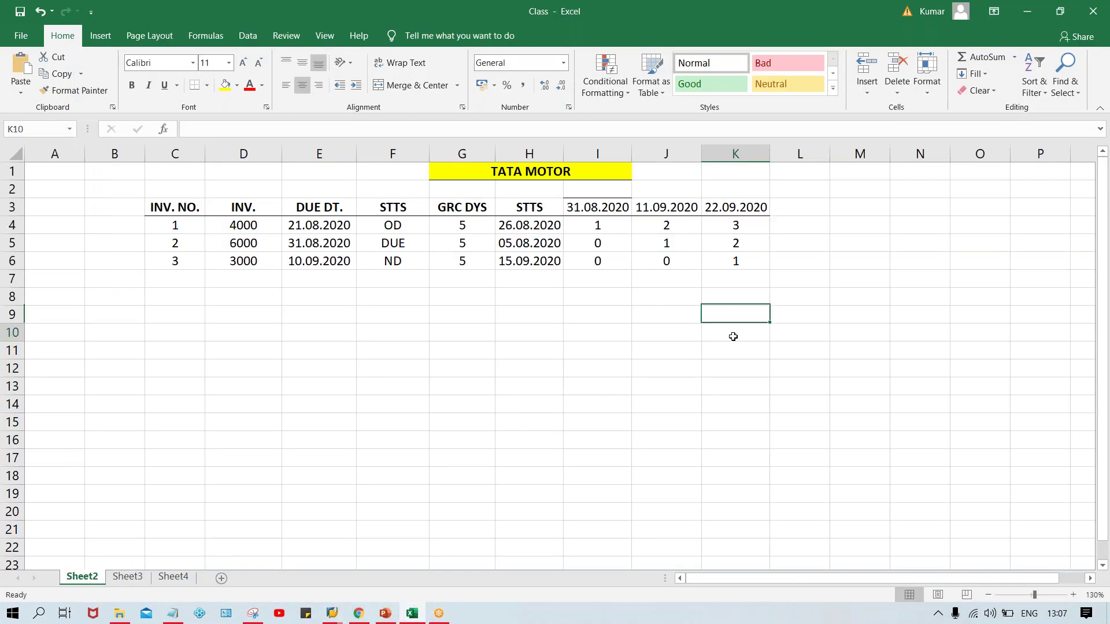
{"action": "left_click", "coordinate": [750, 207]}
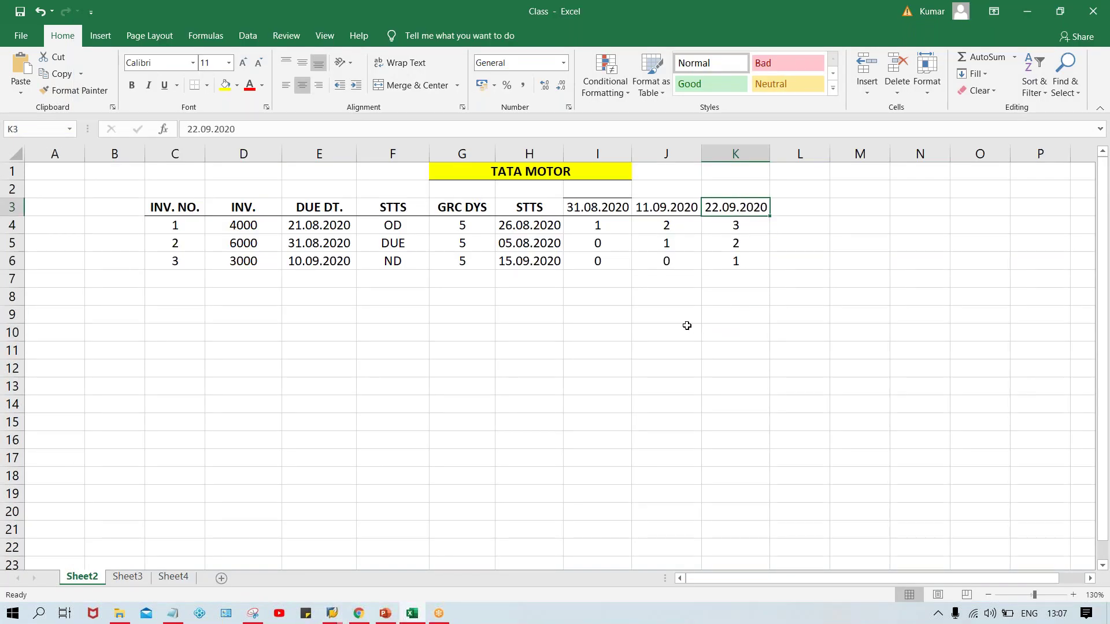
{"action": "left_click", "coordinate": [718, 227]}
{"action": "left_click", "coordinate": [683, 227]}
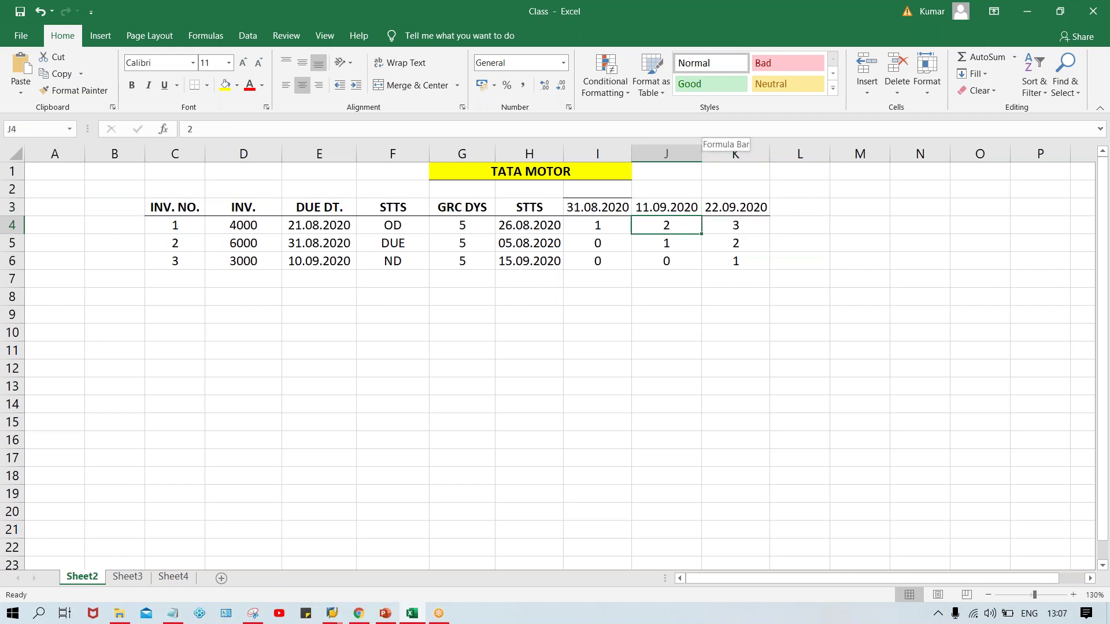
{"action": "left_click", "coordinate": [729, 243]}
{"action": "left_click", "coordinate": [730, 260]}
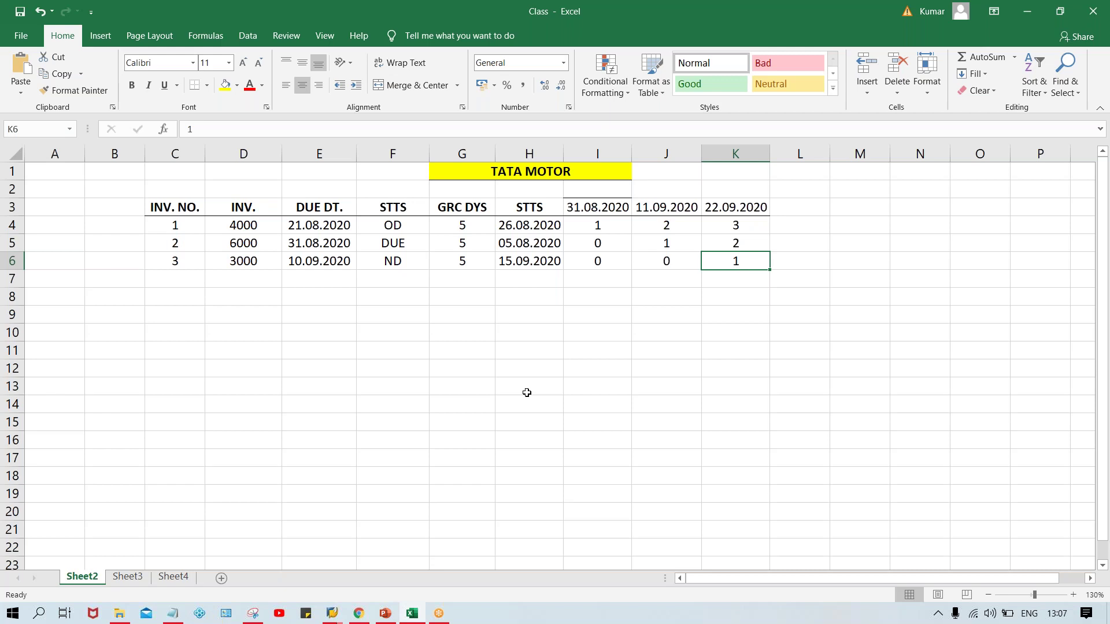
Return to the SAP line item session, reopen the 4.000,00 INR invoice dated 21.08.2020, and recheck its last dunned date and level
{"action": "left_click", "coordinate": [335, 614]}
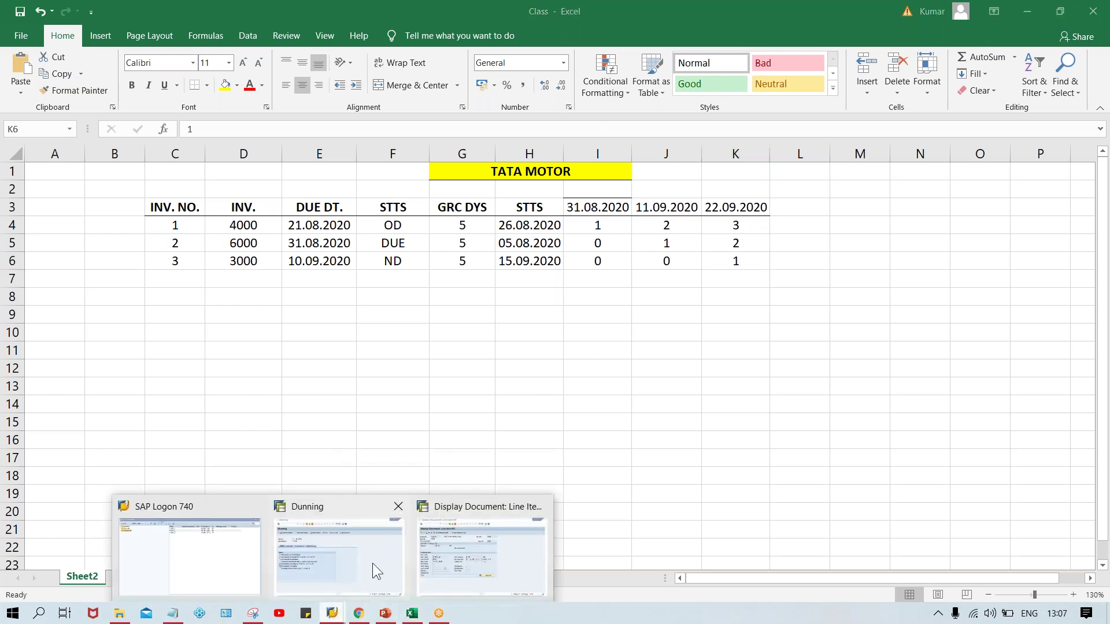
{"action": "mouse_move", "coordinate": [372, 564]}
{"action": "left_click", "coordinate": [418, 561]}
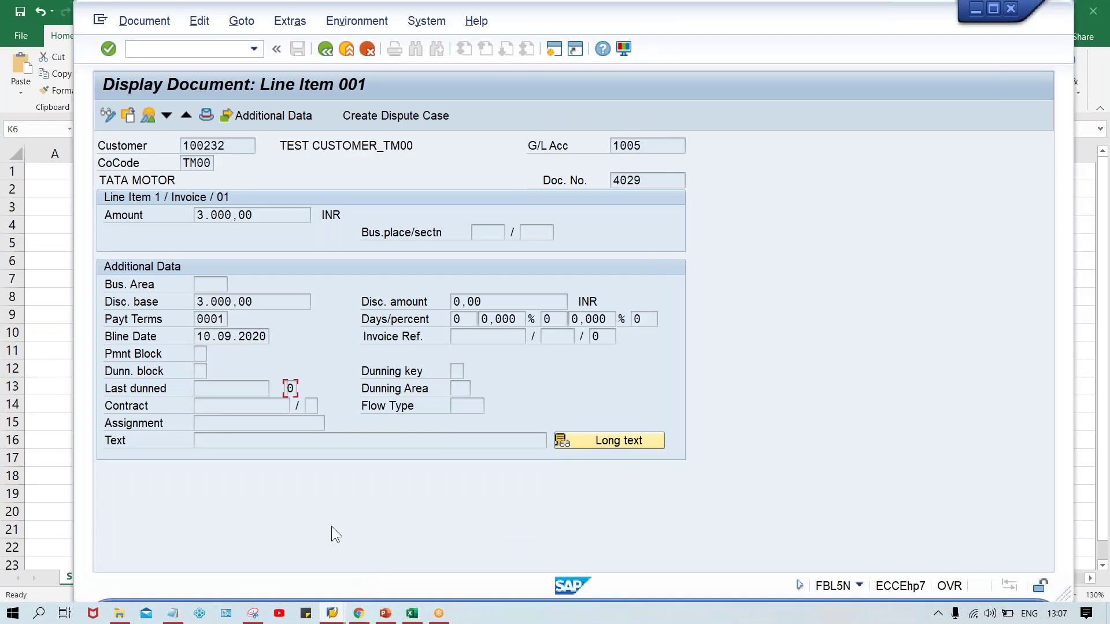
{"action": "left_click", "coordinate": [325, 50]}
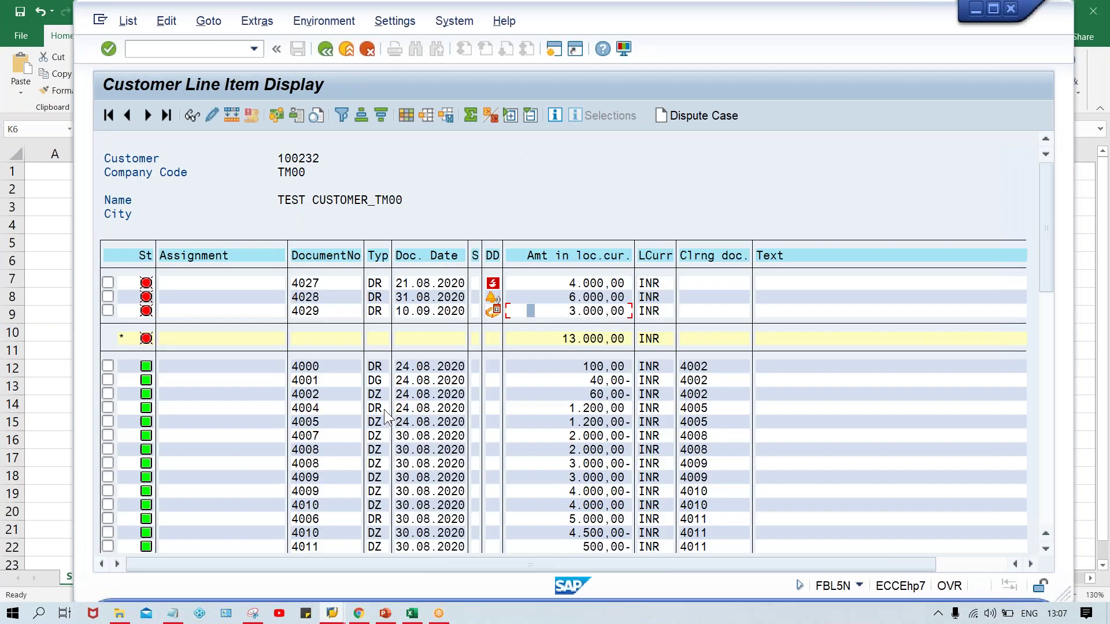
{"action": "double_click", "coordinate": [428, 283]}
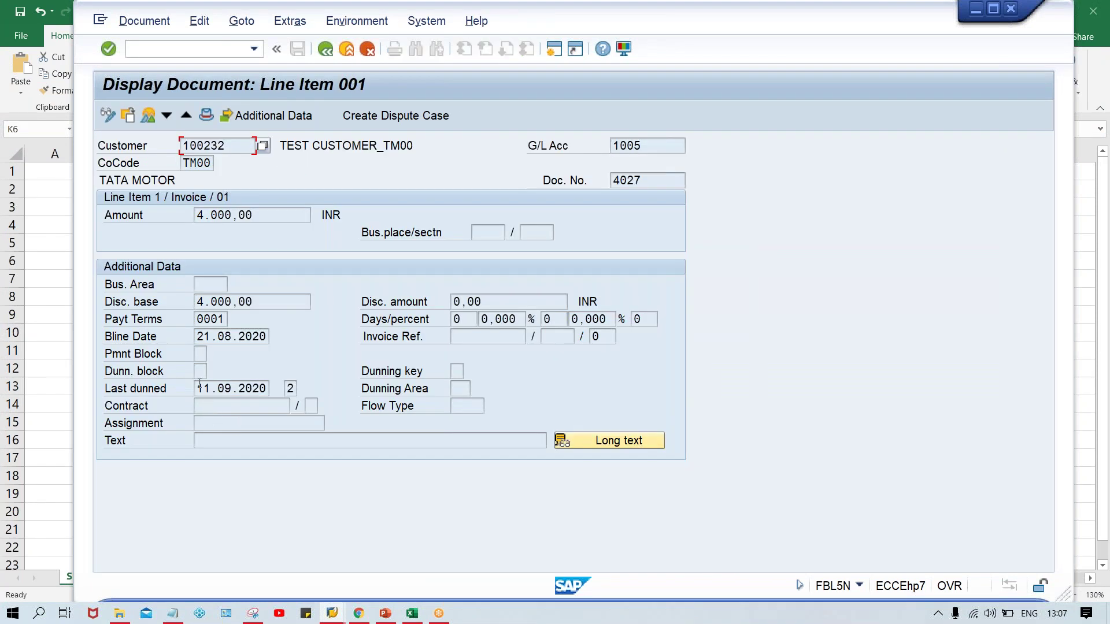
{"action": "double_click", "coordinate": [233, 394]}
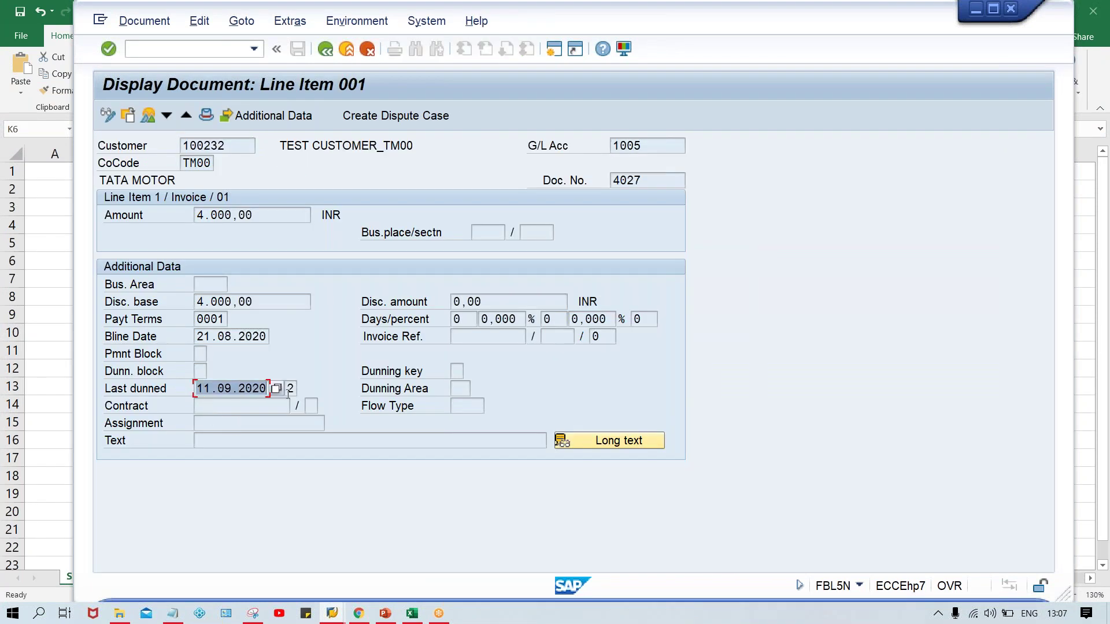
{"action": "left_click", "coordinate": [198, 388]}
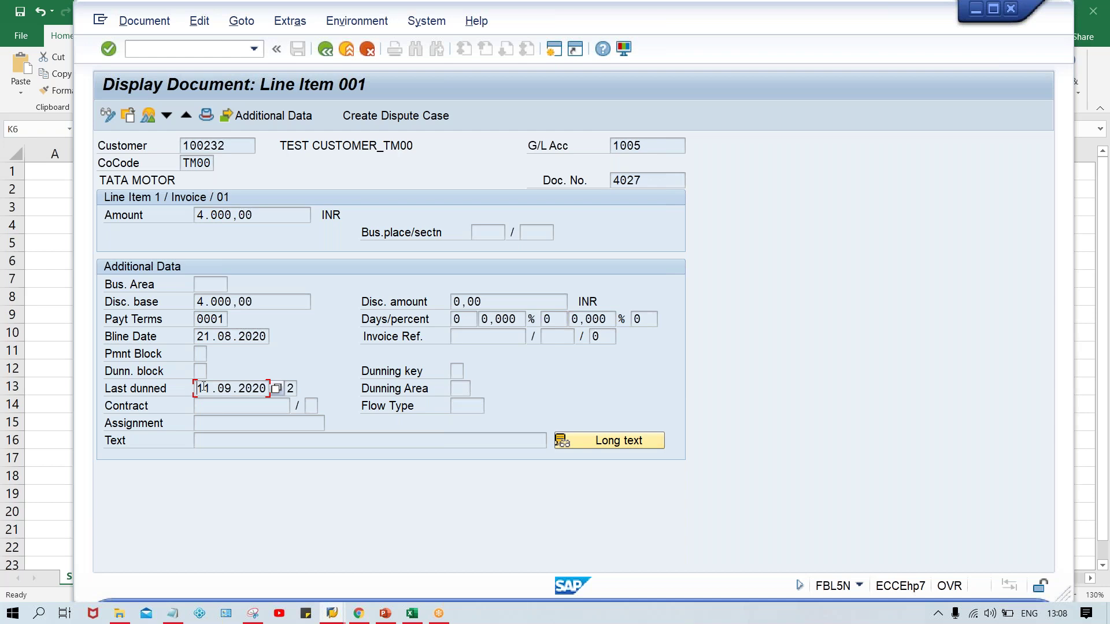
{"action": "left_click", "coordinate": [297, 390]}
Switch to Excel and examine the dunning level planned for the 4000 invoice on 22.09.2020
{"action": "key", "text": "alt+Tab"}
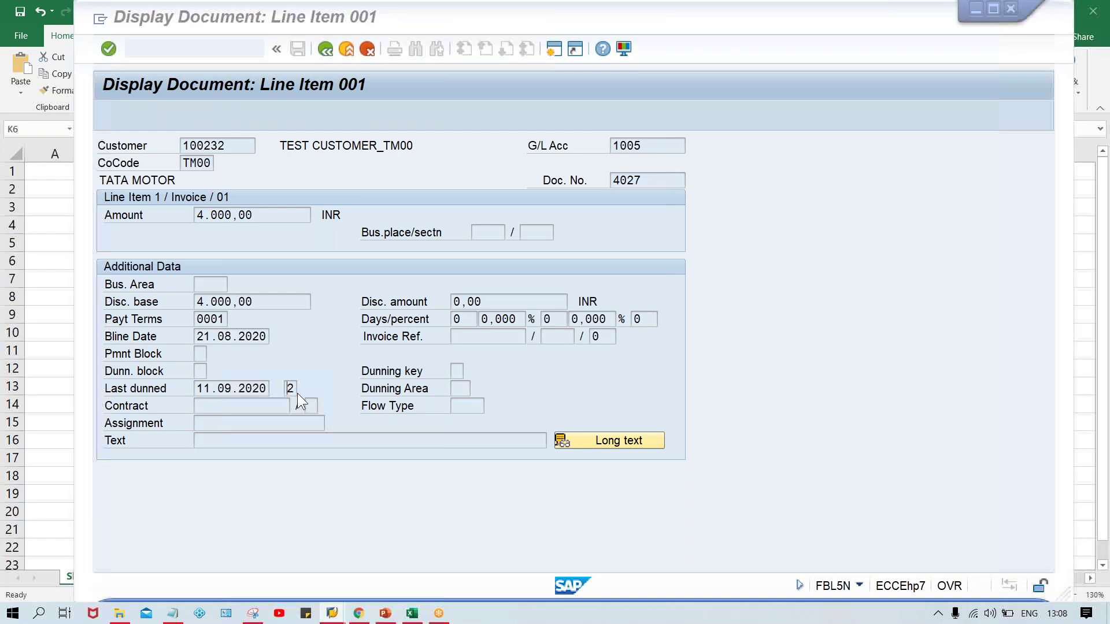
{"action": "left_click", "coordinate": [595, 295]}
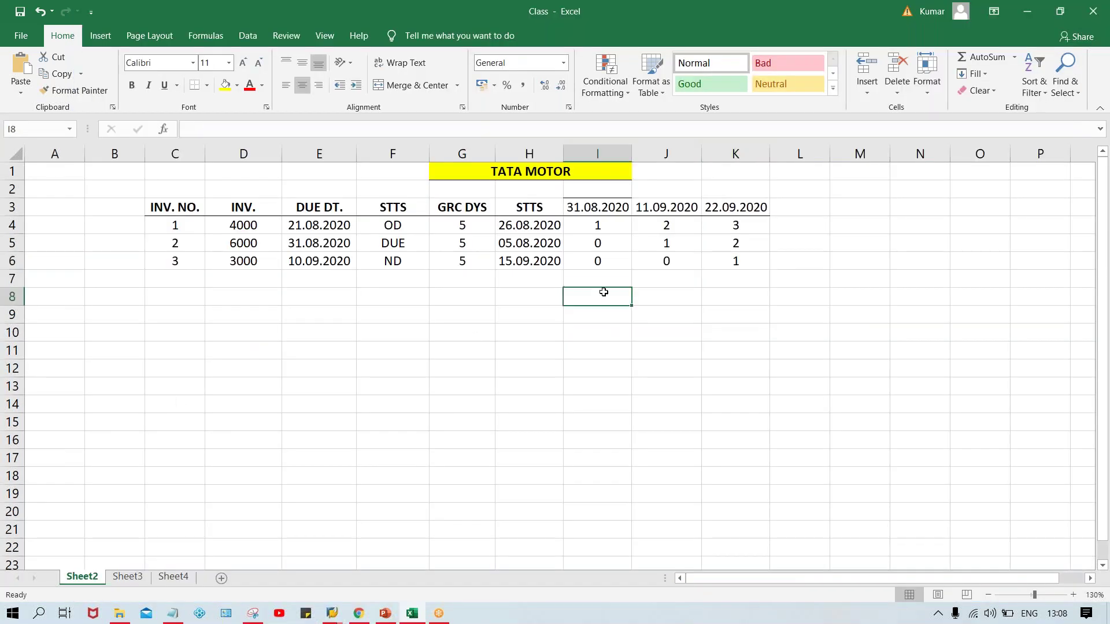
{"action": "left_click", "coordinate": [722, 222]}
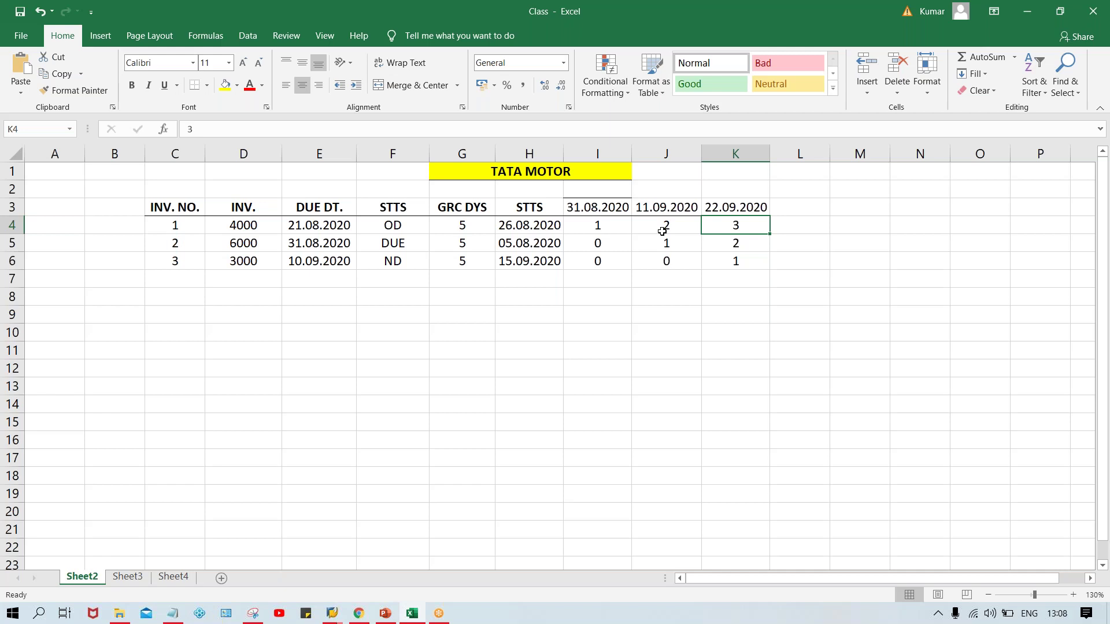
{"action": "left_click", "coordinate": [740, 204]}
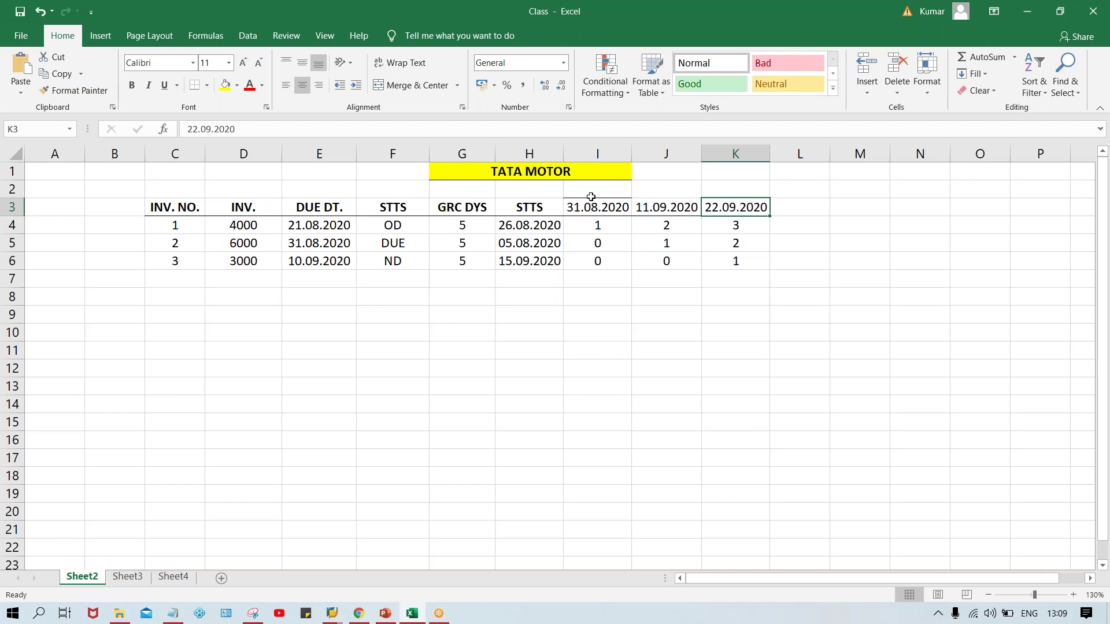
Compare the 3000 invoice's planned dunning levels across the 31.08.2020, 11.09.2020 and 22.09.2020 run dates
{"action": "left_click", "coordinate": [610, 207]}
{"action": "left_click_drag", "start_coordinate": [610, 207], "coordinate": [747, 210]}
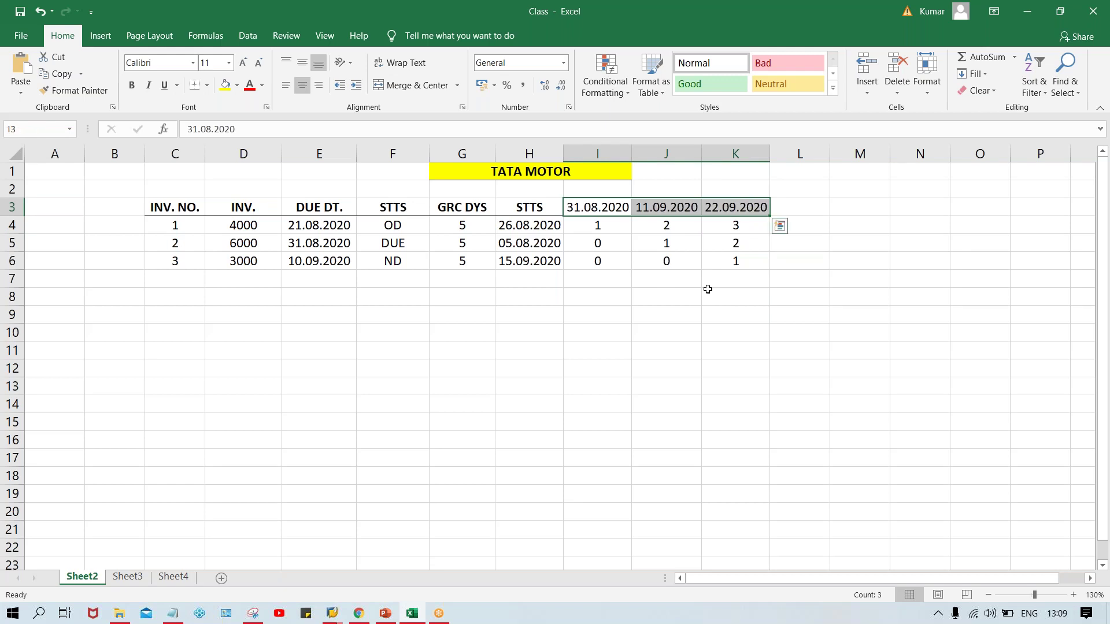
{"action": "left_click", "coordinate": [599, 262]}
{"action": "left_click", "coordinate": [661, 267]}
{"action": "left_click", "coordinate": [734, 261]}
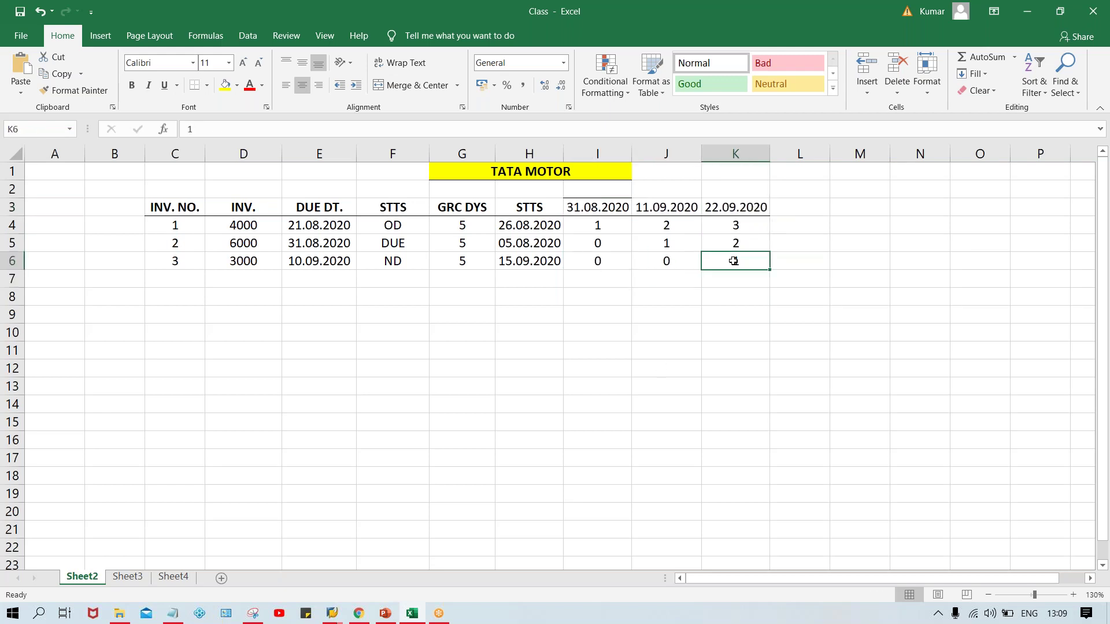
Examine the 22.09.2020 column of planned dunning levels for all three invoices
{"action": "left_click_drag", "start_coordinate": [726, 206], "coordinate": [728, 265]}
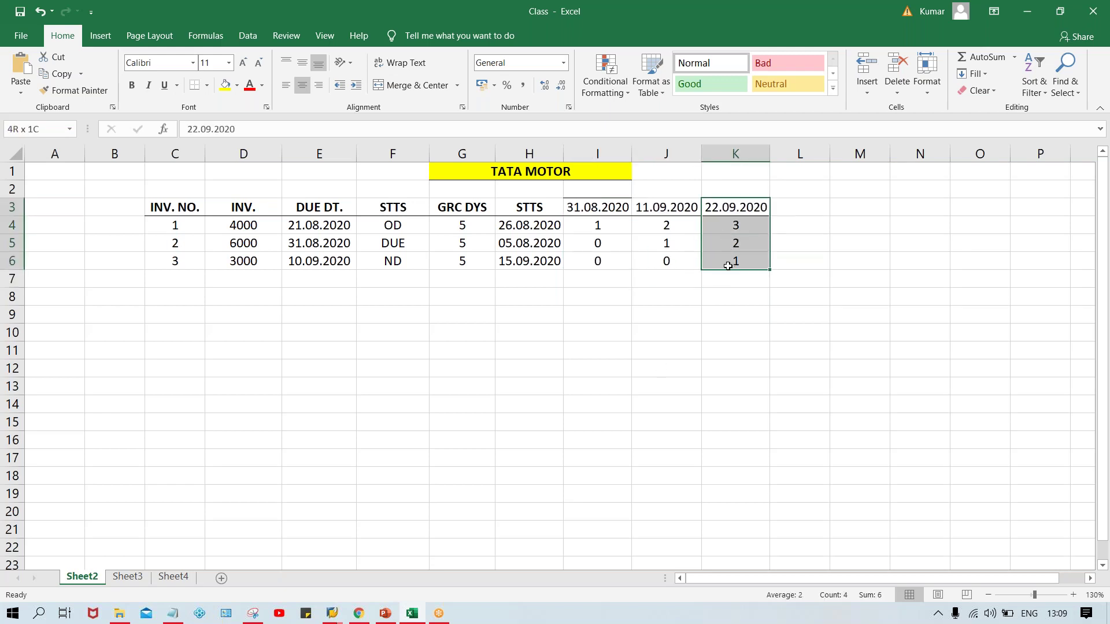
{"action": "left_click", "coordinate": [727, 227]}
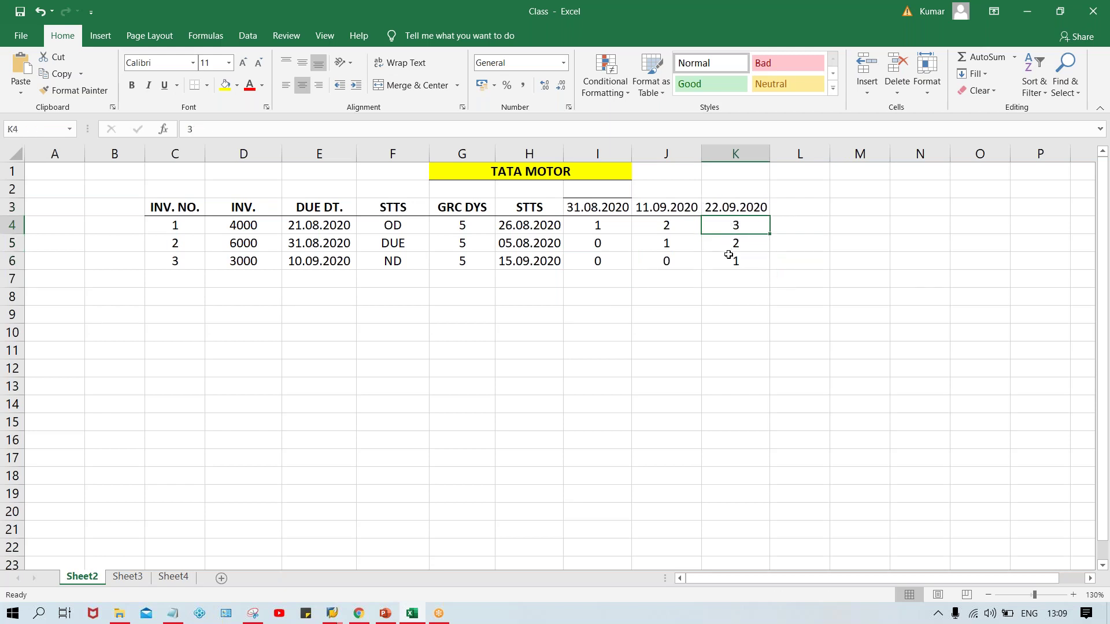
{"action": "left_click", "coordinate": [752, 242]}
{"action": "left_click", "coordinate": [748, 259]}
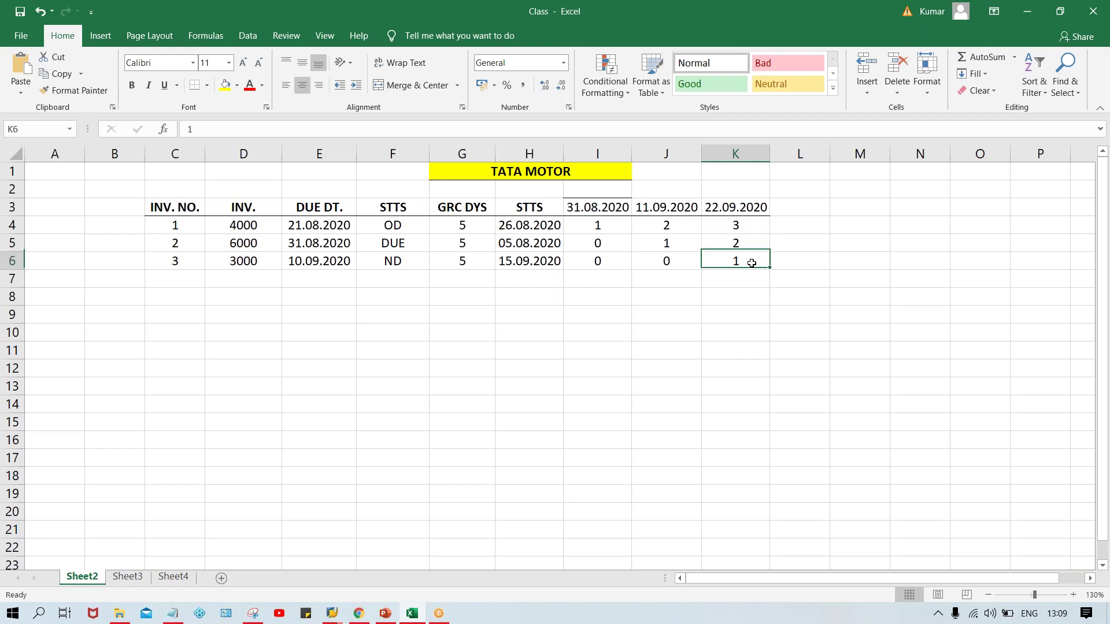
{"action": "left_click", "coordinate": [749, 230]}
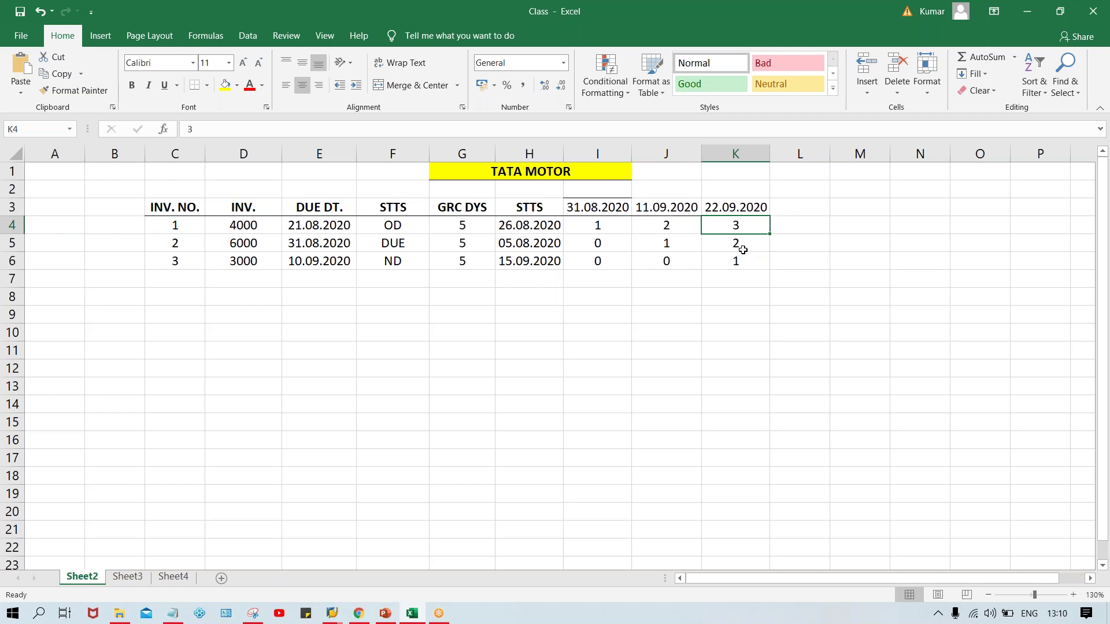
{"action": "left_click", "coordinate": [695, 291]}
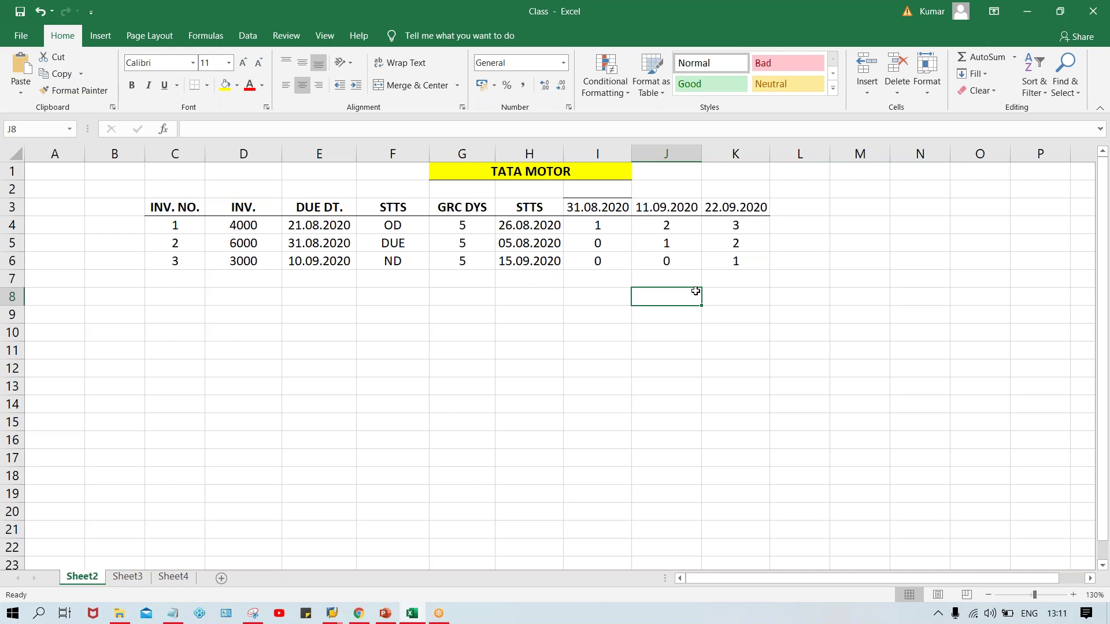
{"action": "left_click_drag", "start_coordinate": [732, 208], "coordinate": [737, 266]}
{"action": "left_click", "coordinate": [728, 224]}
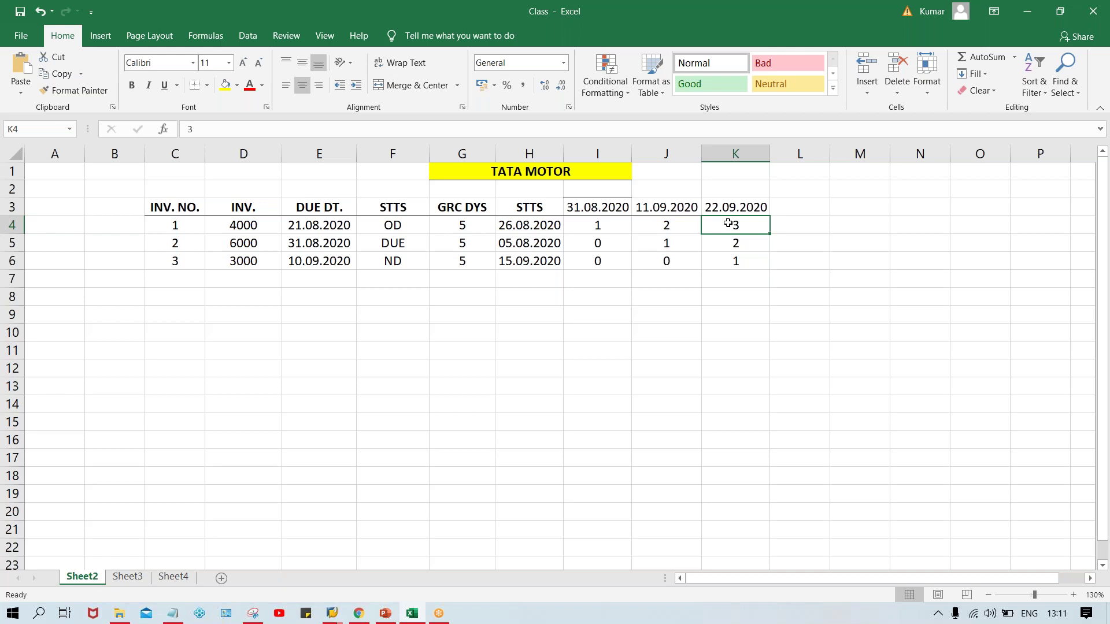
{"action": "left_click_drag", "start_coordinate": [727, 208], "coordinate": [735, 264]}
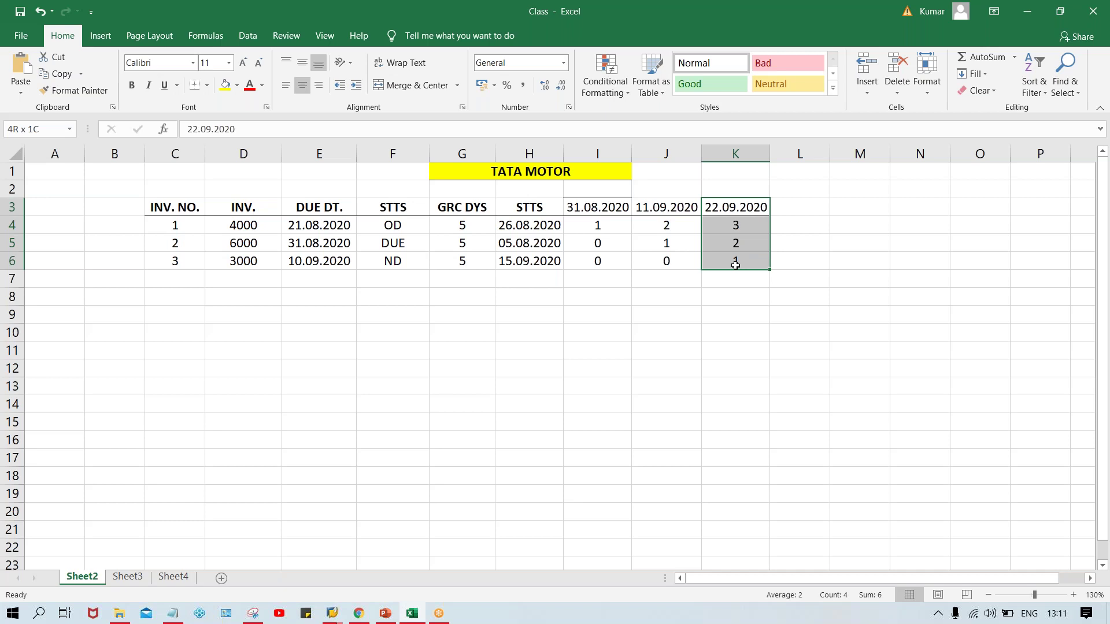
{"action": "left_click", "coordinate": [722, 211]}
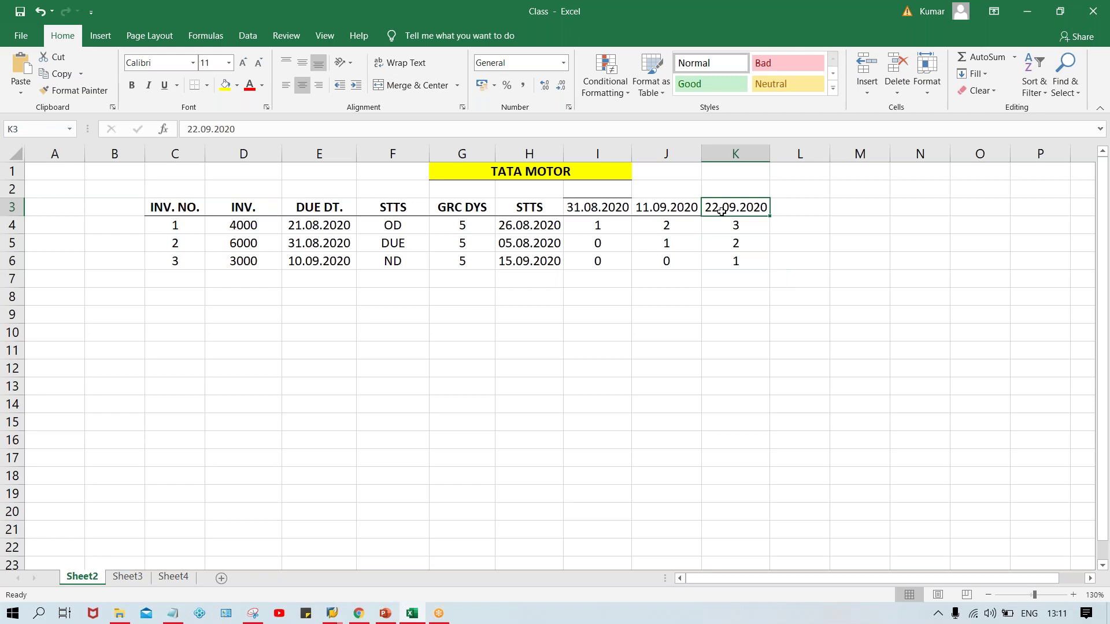
Review the three dunning run dates in the header row and the blank cells above them
{"action": "left_click", "coordinate": [581, 213]}
{"action": "left_click", "coordinate": [643, 211]}
{"action": "left_click", "coordinate": [601, 207]}
{"action": "left_click", "coordinate": [592, 190]}
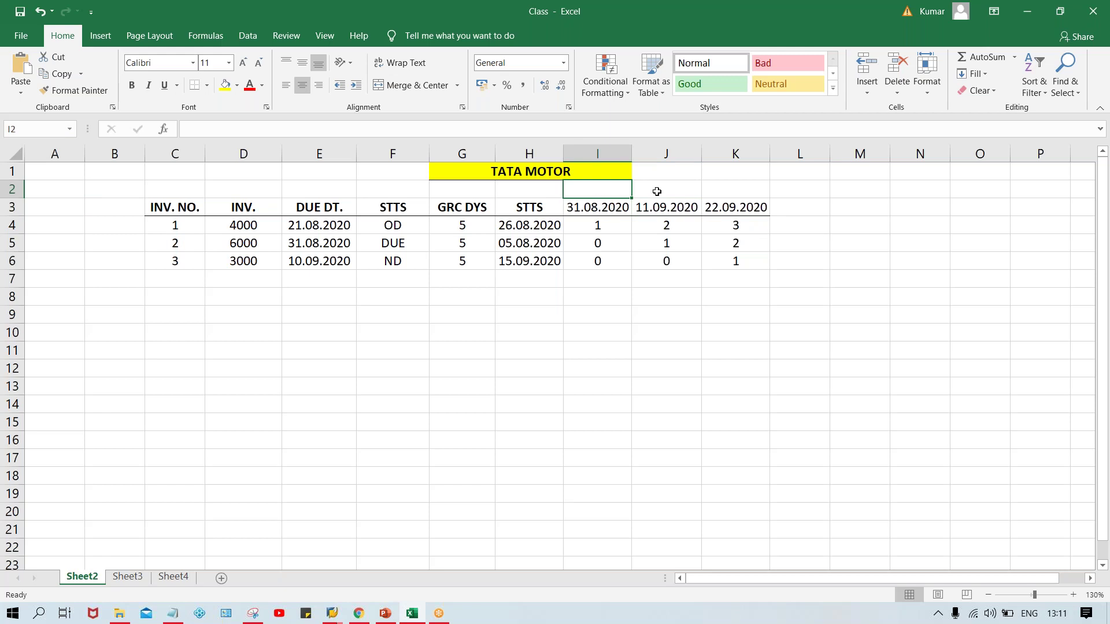
{"action": "left_click", "coordinate": [658, 191]}
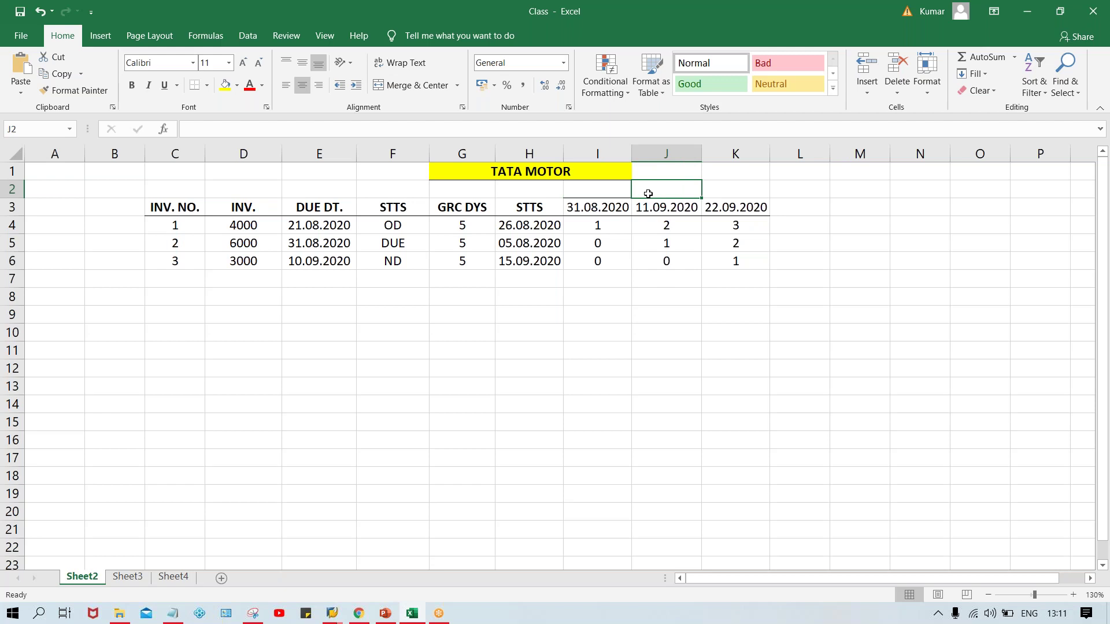
{"action": "left_click", "coordinate": [717, 193]}
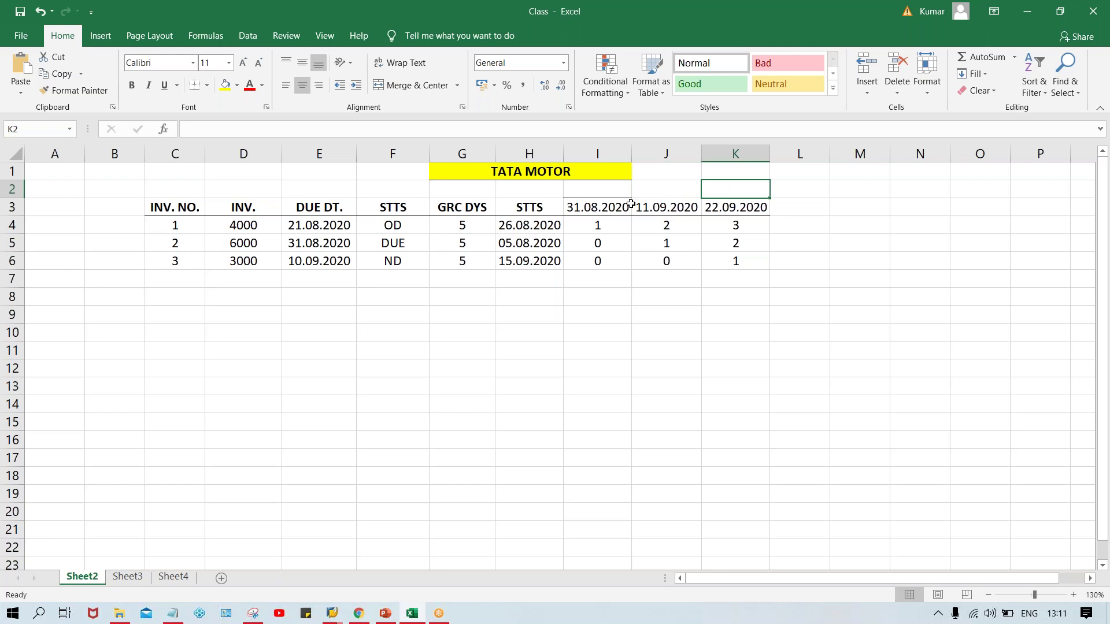
{"action": "left_click", "coordinate": [604, 190]}
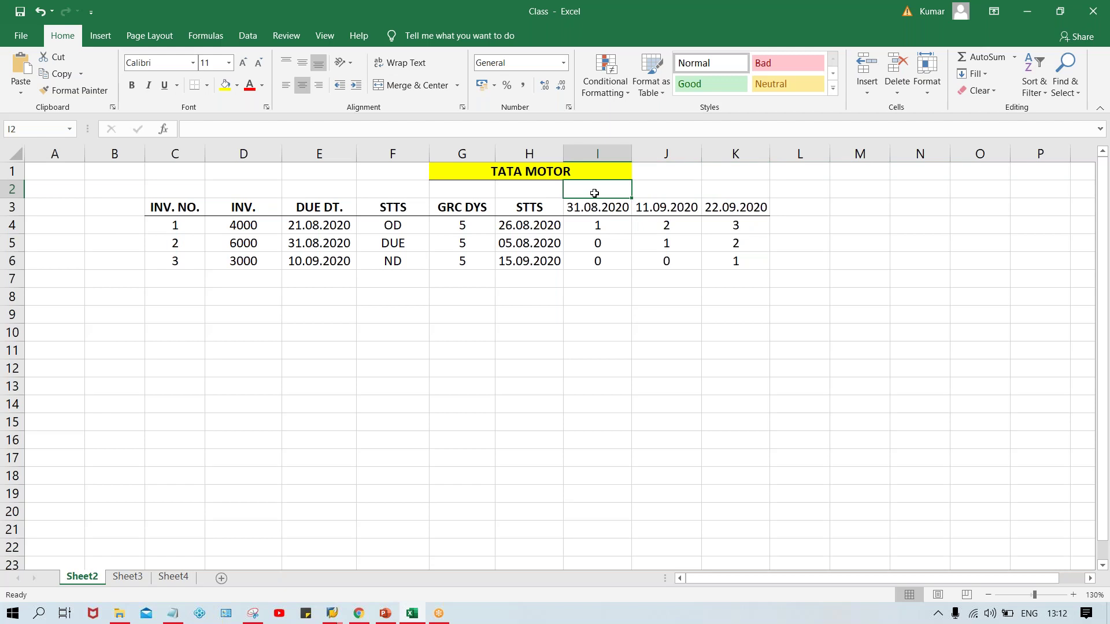
Enter the date 20.12.2020 in cell I2, above the 31.08.2020 dunning run date
{"action": "type", "text": "20"}
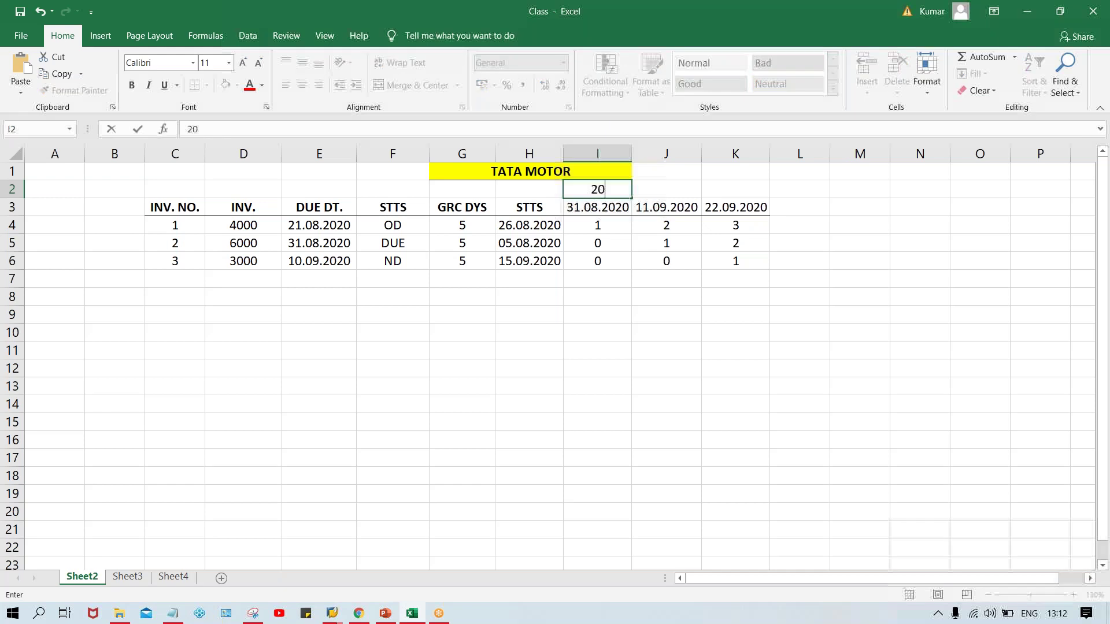
{"action": "type", "text": ".12.2020"}
{"action": "left_click", "coordinate": [665, 188]}
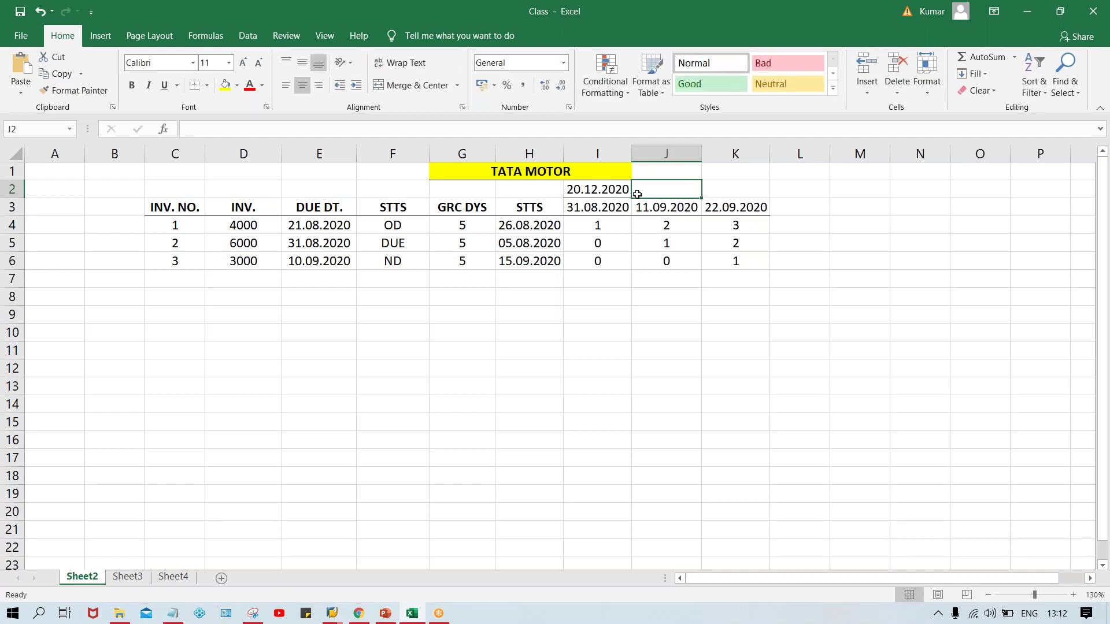
{"action": "left_click", "coordinate": [602, 188]}
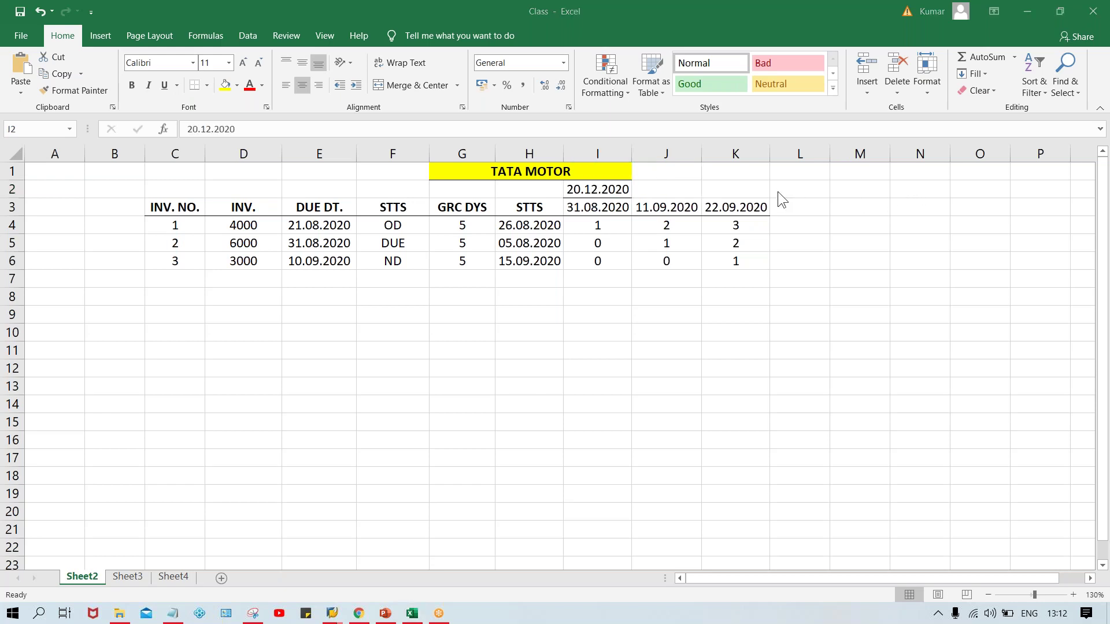
Enter the date 2.01.2021 in cell J2, above the 11.09.2020 dunning run date
{"action": "left_click", "coordinate": [654, 188]}
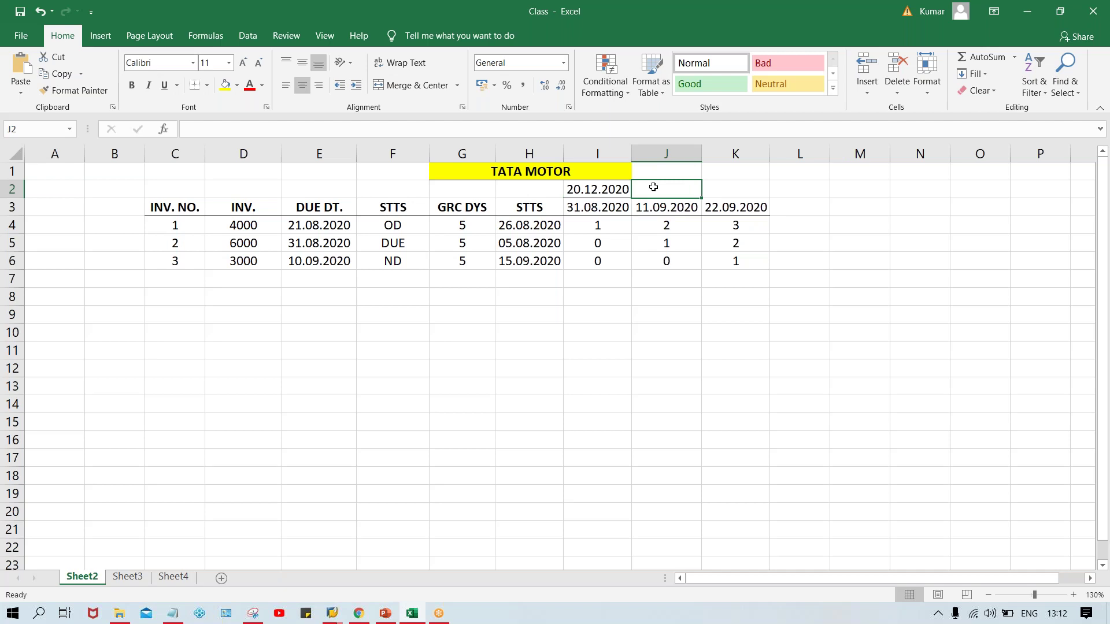
{"action": "type", "text": "2.01"}
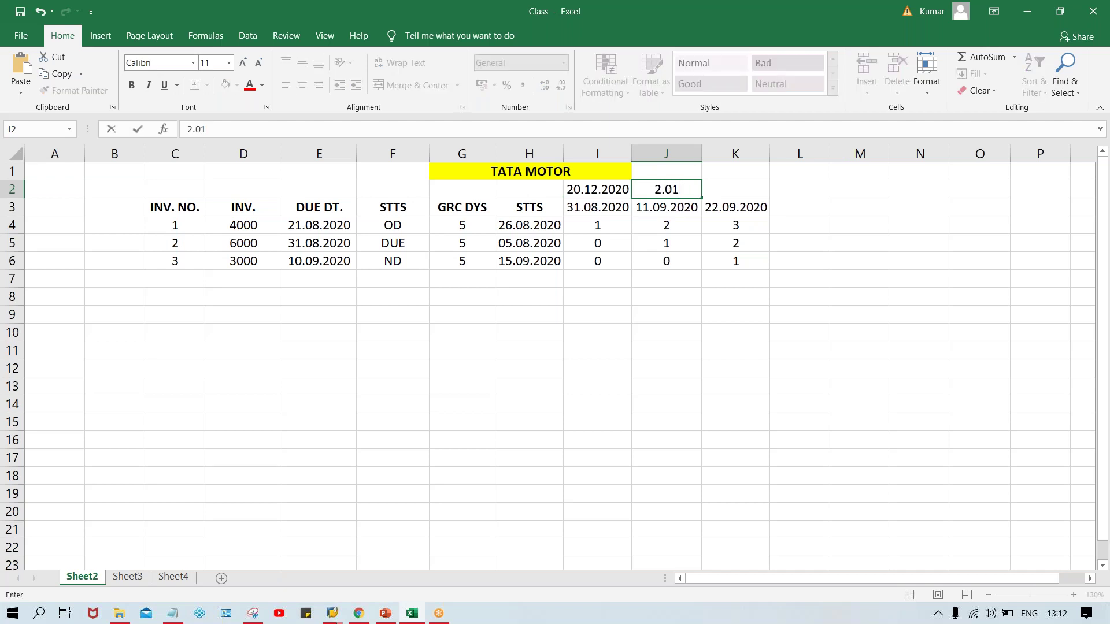
{"action": "type", "text": ".2021"}
{"action": "key", "text": "Return"}
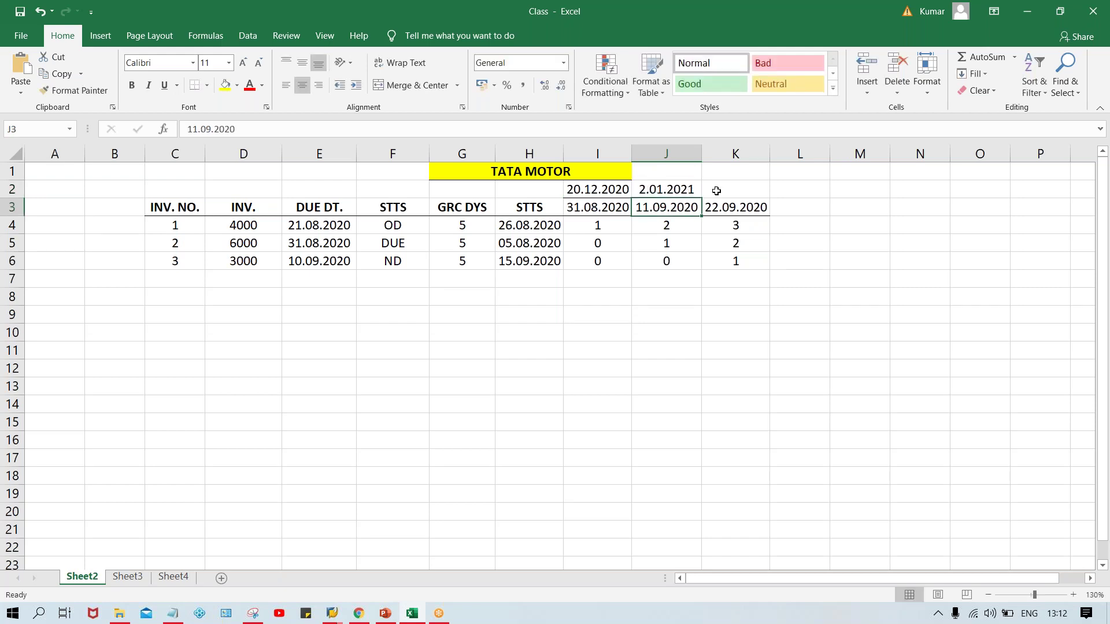
Enter the date 13.01.2020 in cell K2, above the 22.09.2020 dunning run date
{"action": "left_click", "coordinate": [735, 191]}
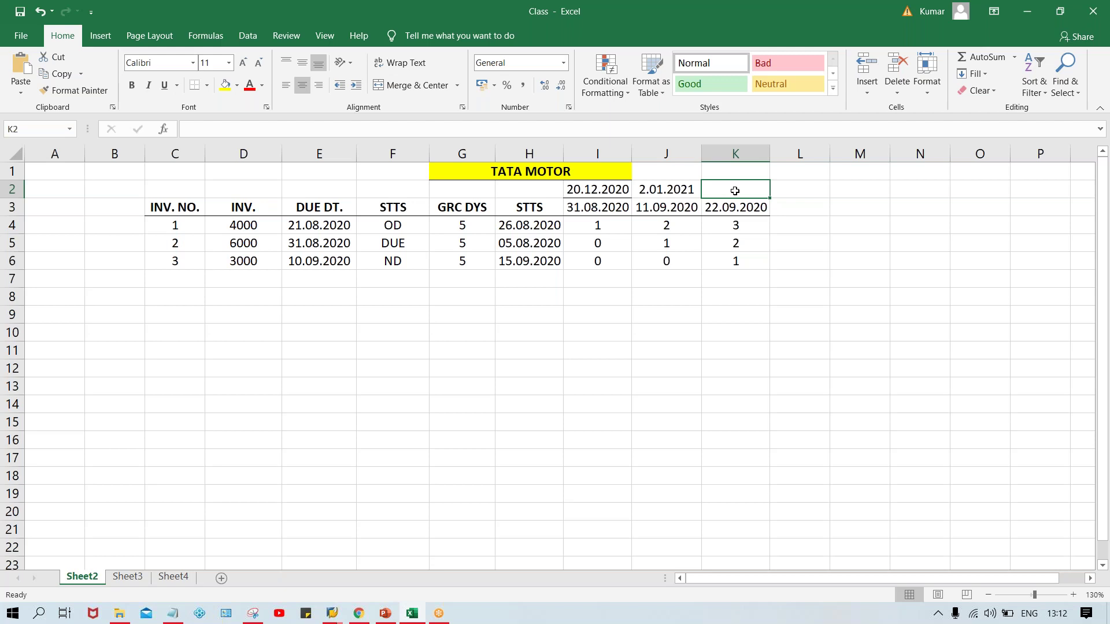
{"action": "type", "text": "13.0"}
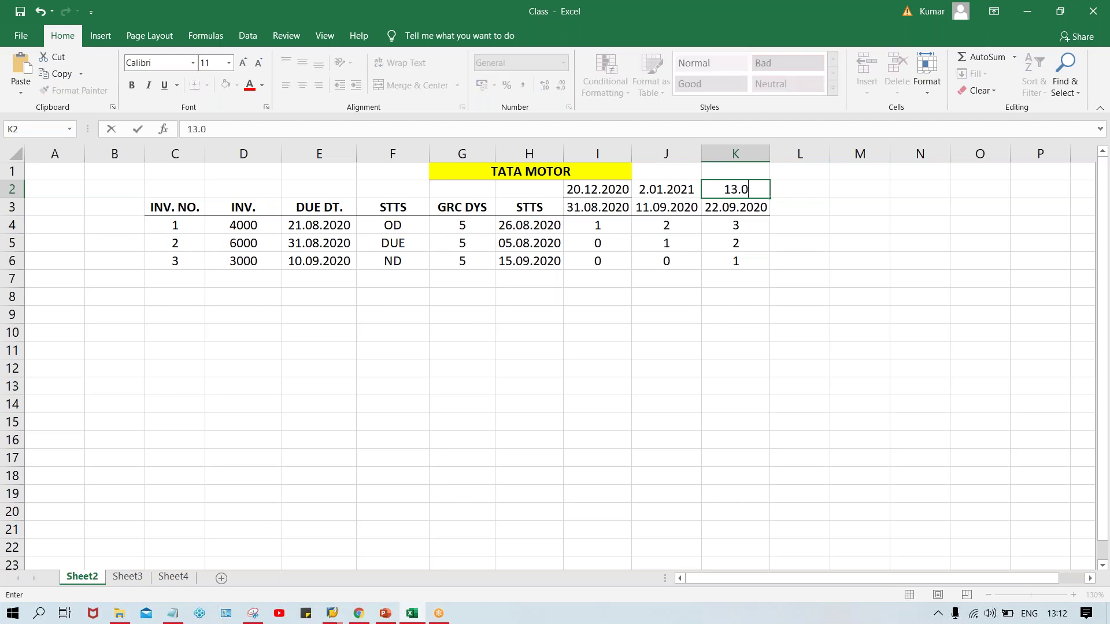
{"action": "type", "text": "1.2020"}
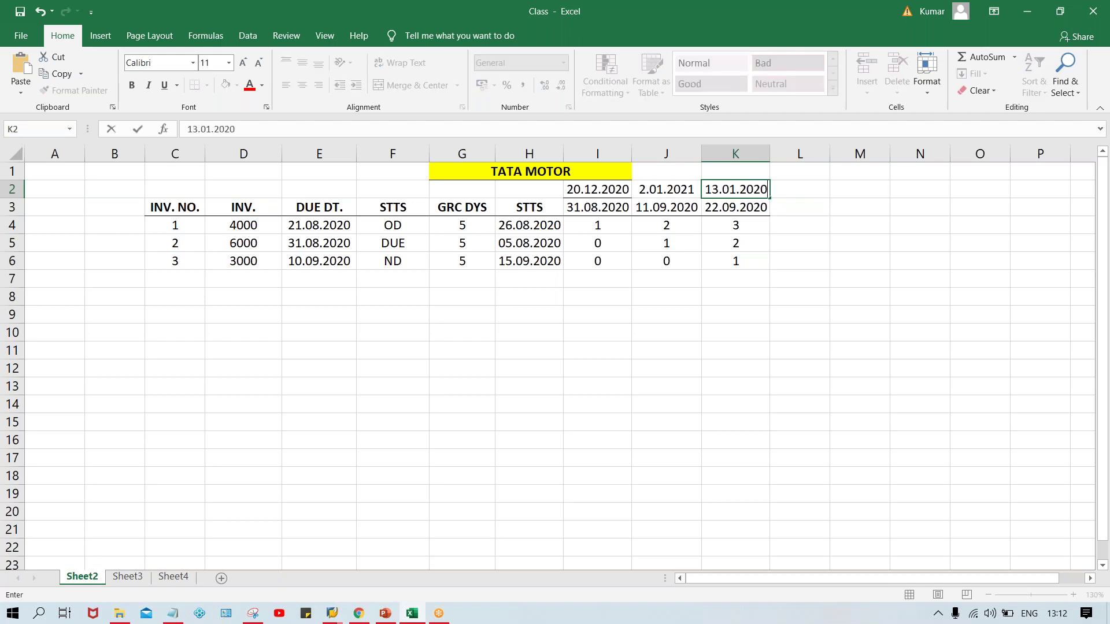
{"action": "left_click", "coordinate": [737, 223]}
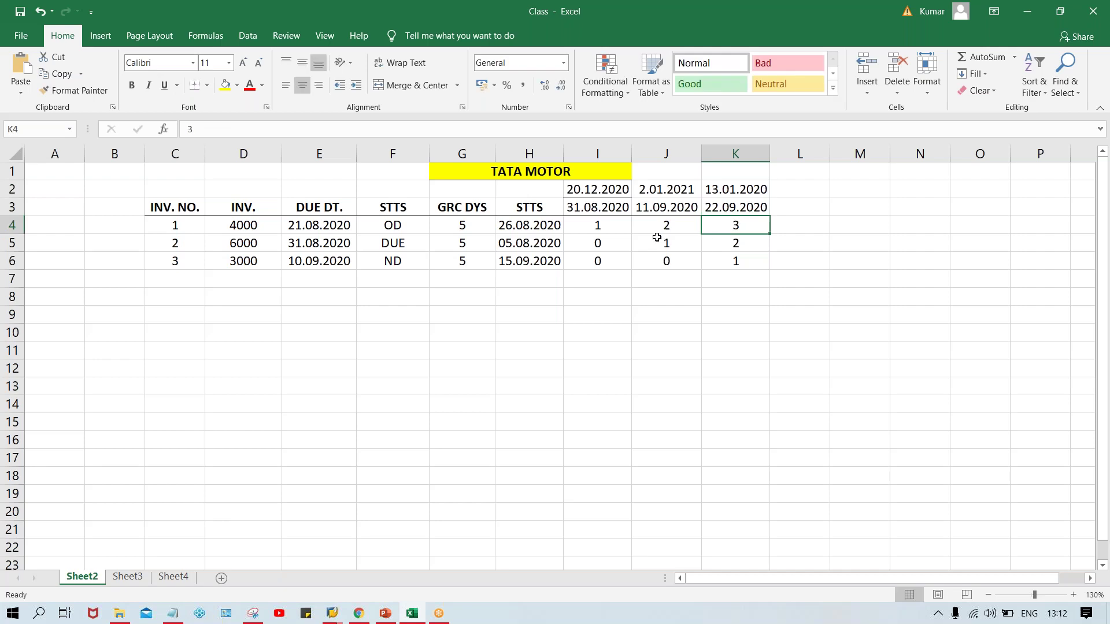